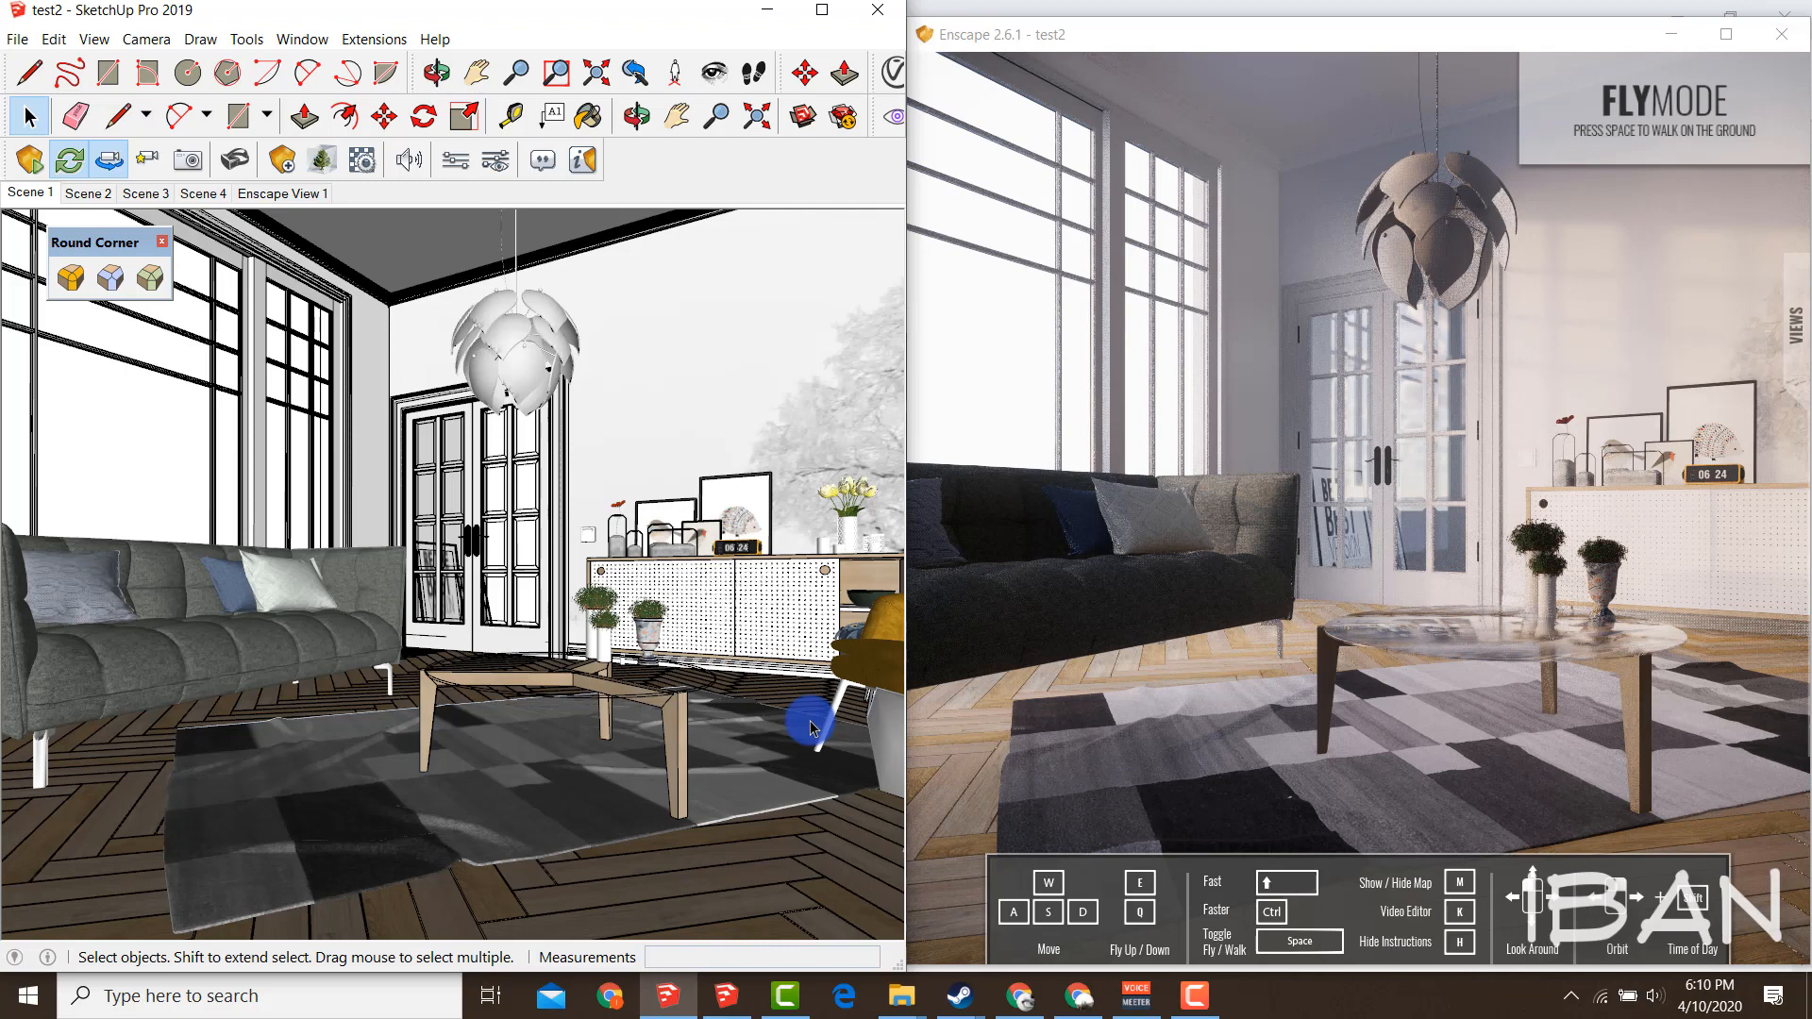
# Open the Enscape knowledge base page in the browser and review its naming keyword tables for special materials and parameter changes
pyautogui.click(1020, 996)
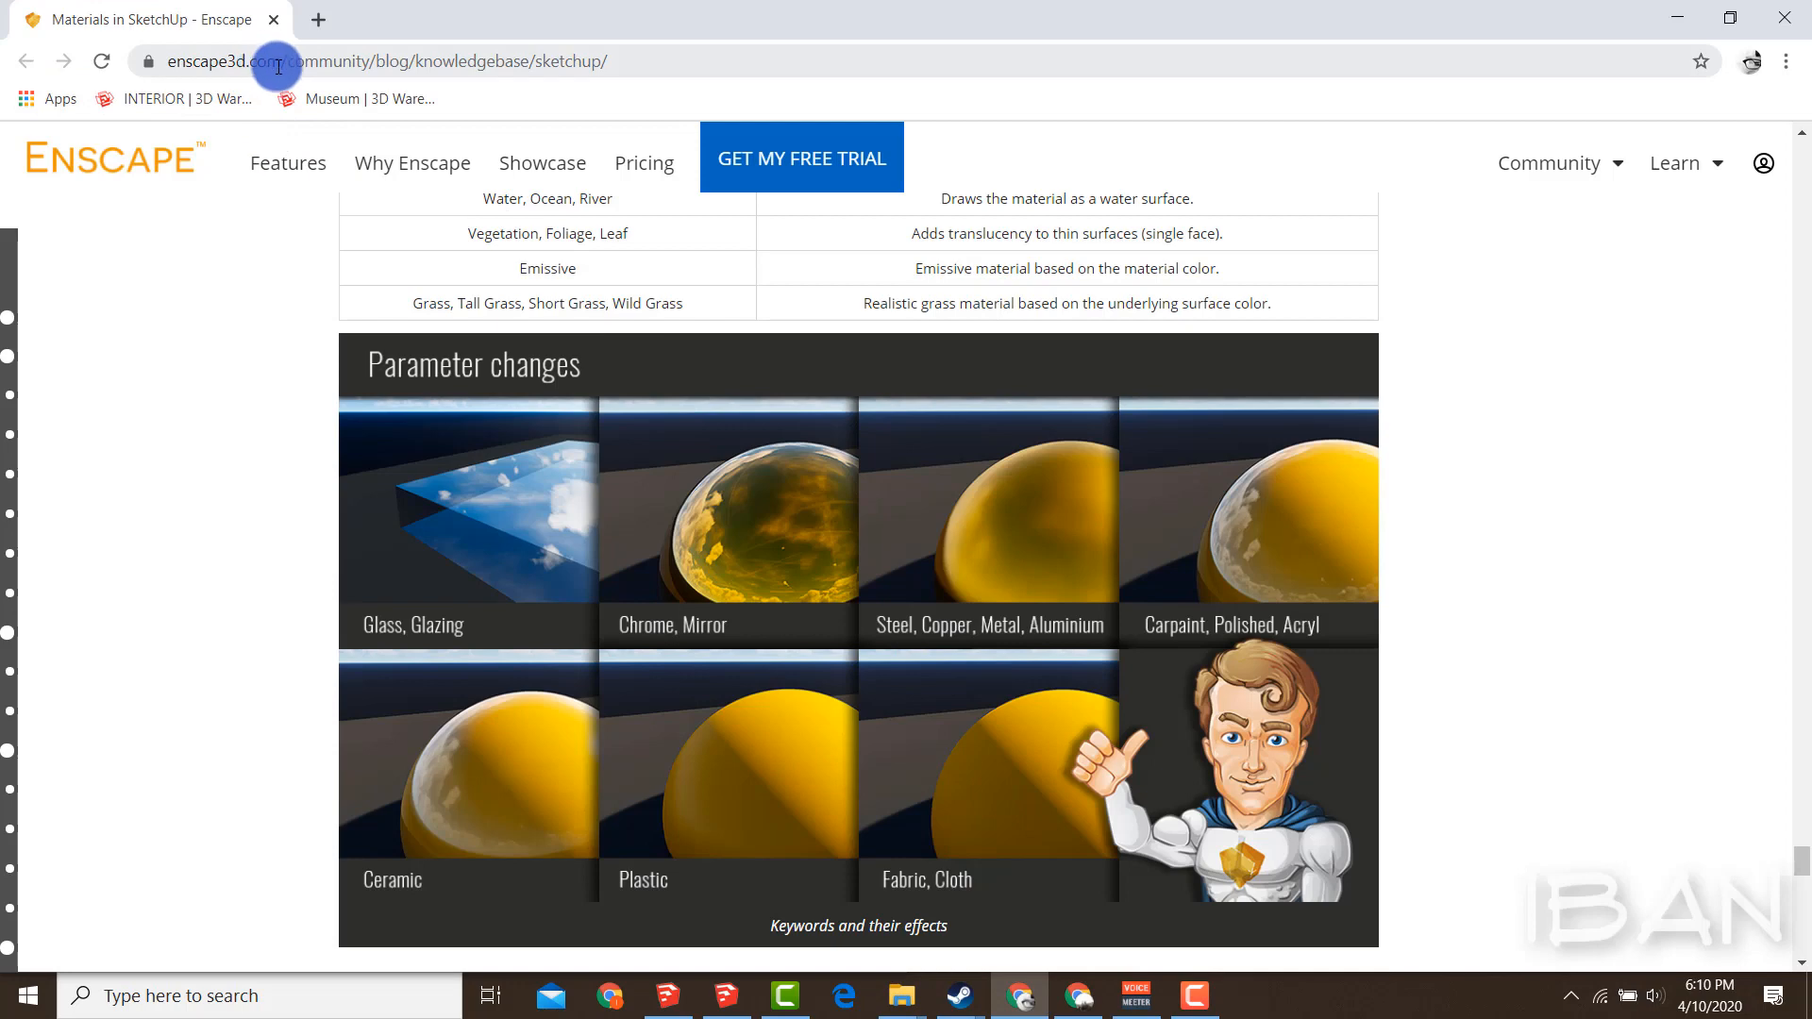
pyautogui.moveTo(281, 66); pyautogui.dragTo(655, 70)
pyautogui.click(687, 66)
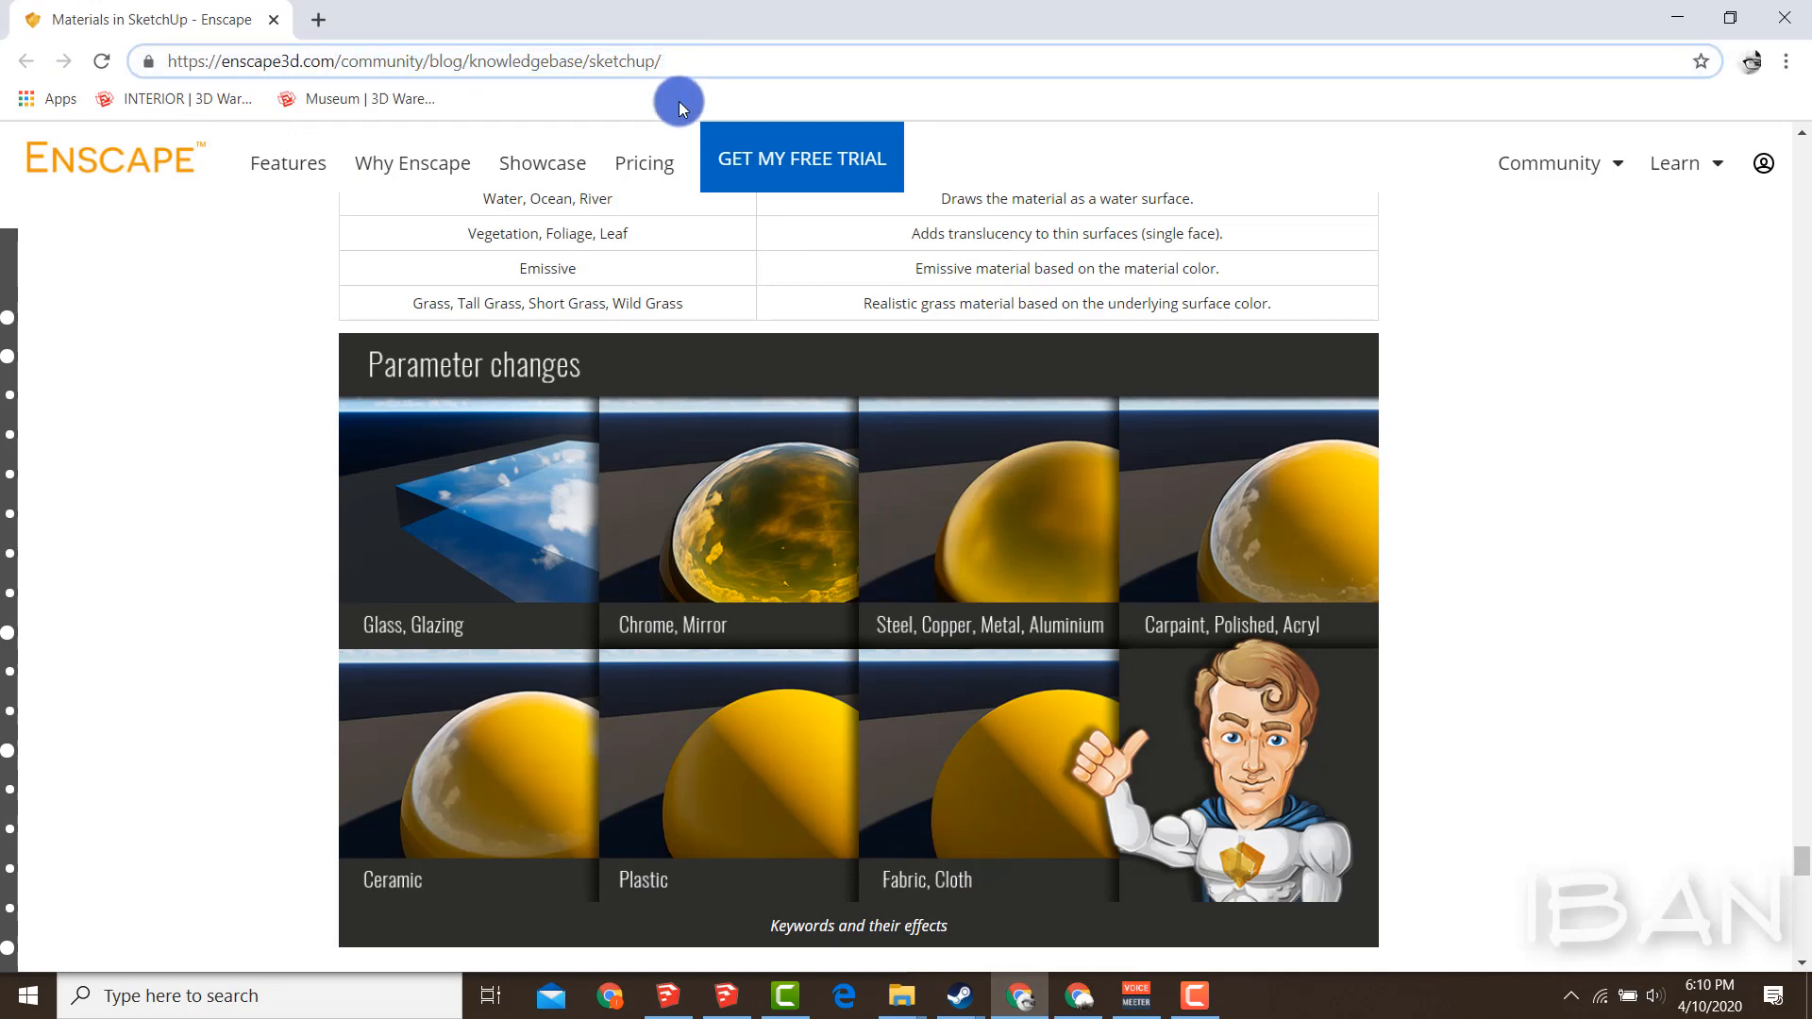
pyautogui.scroll(7, 592, 343)
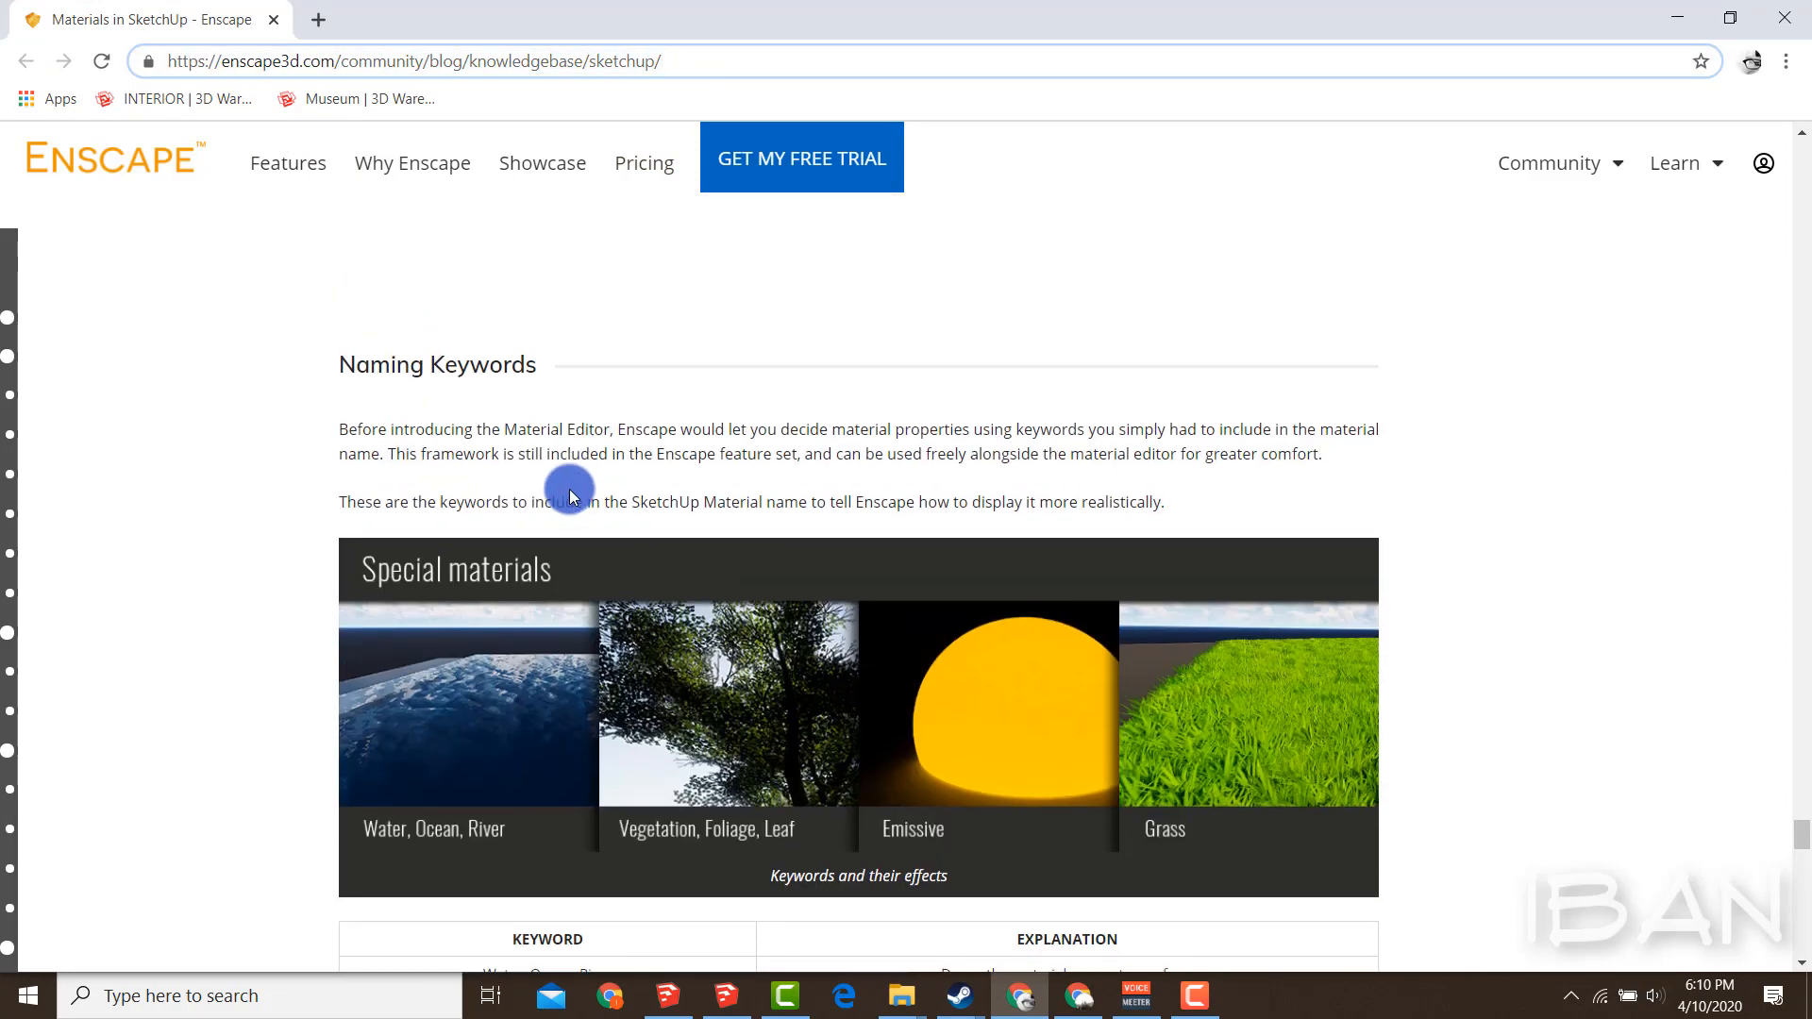
pyautogui.scroll(-1, 571, 492)
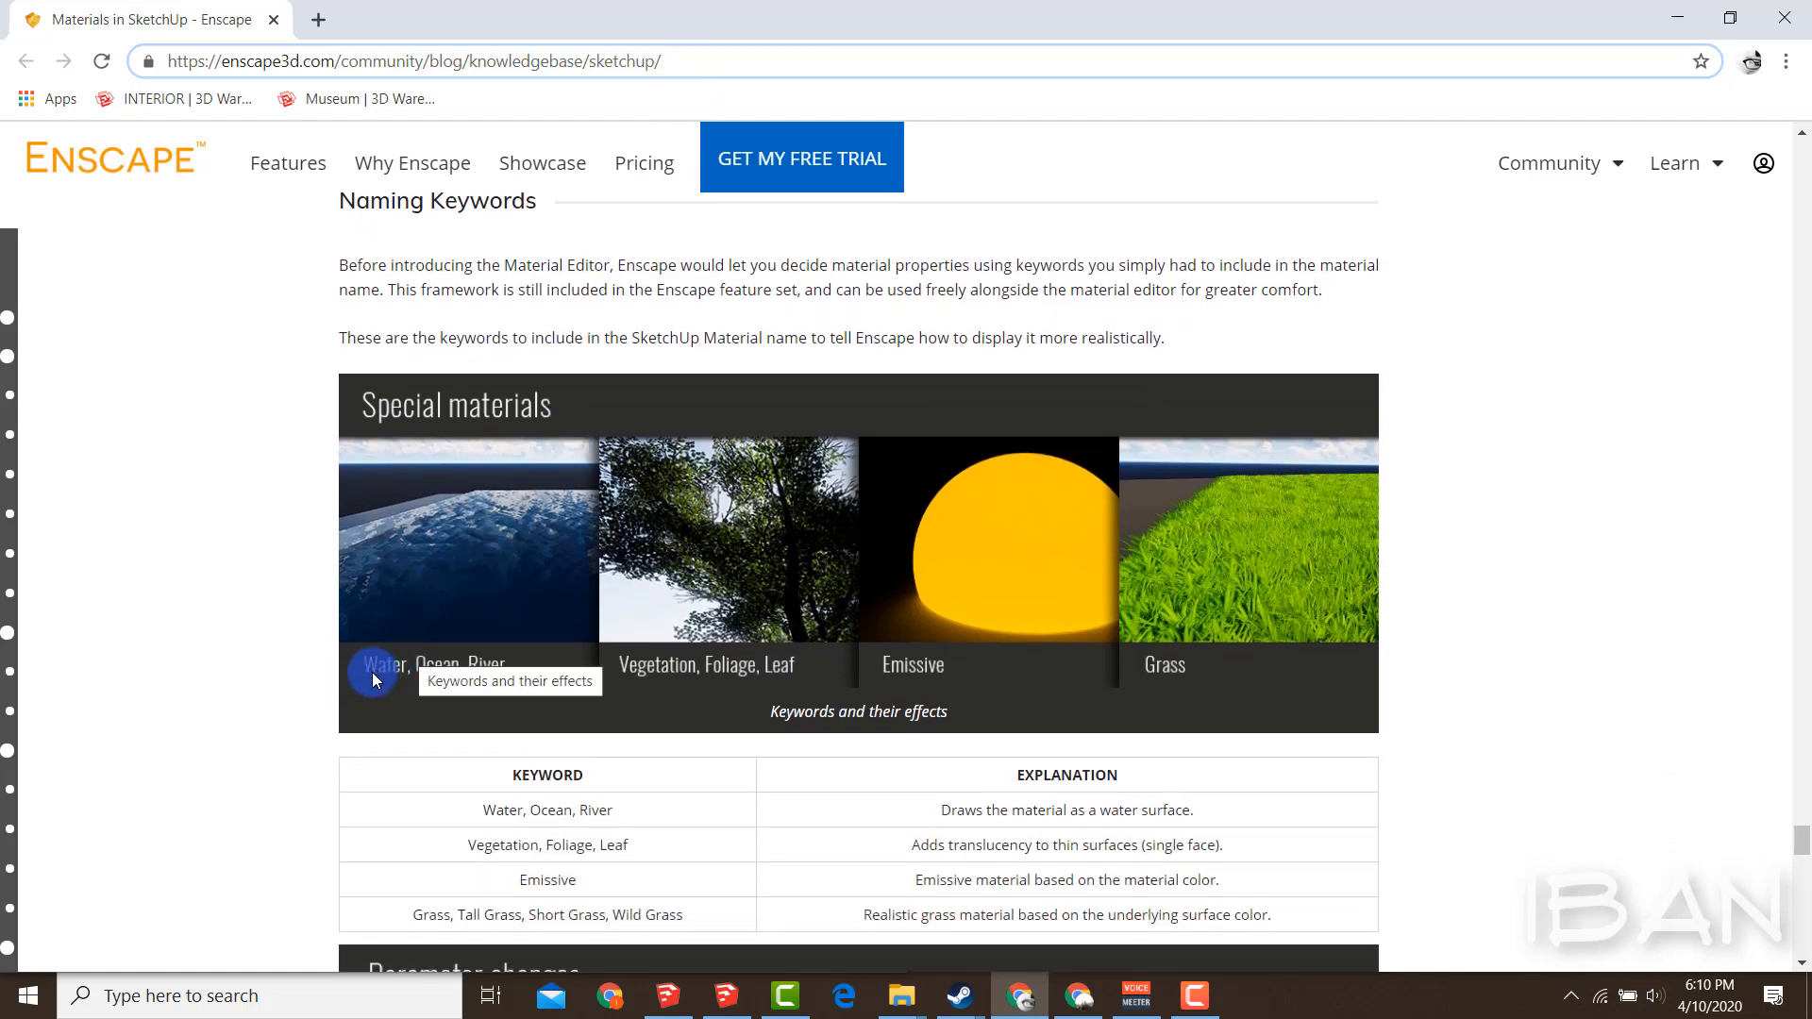
pyautogui.scroll(-2, 378, 728)
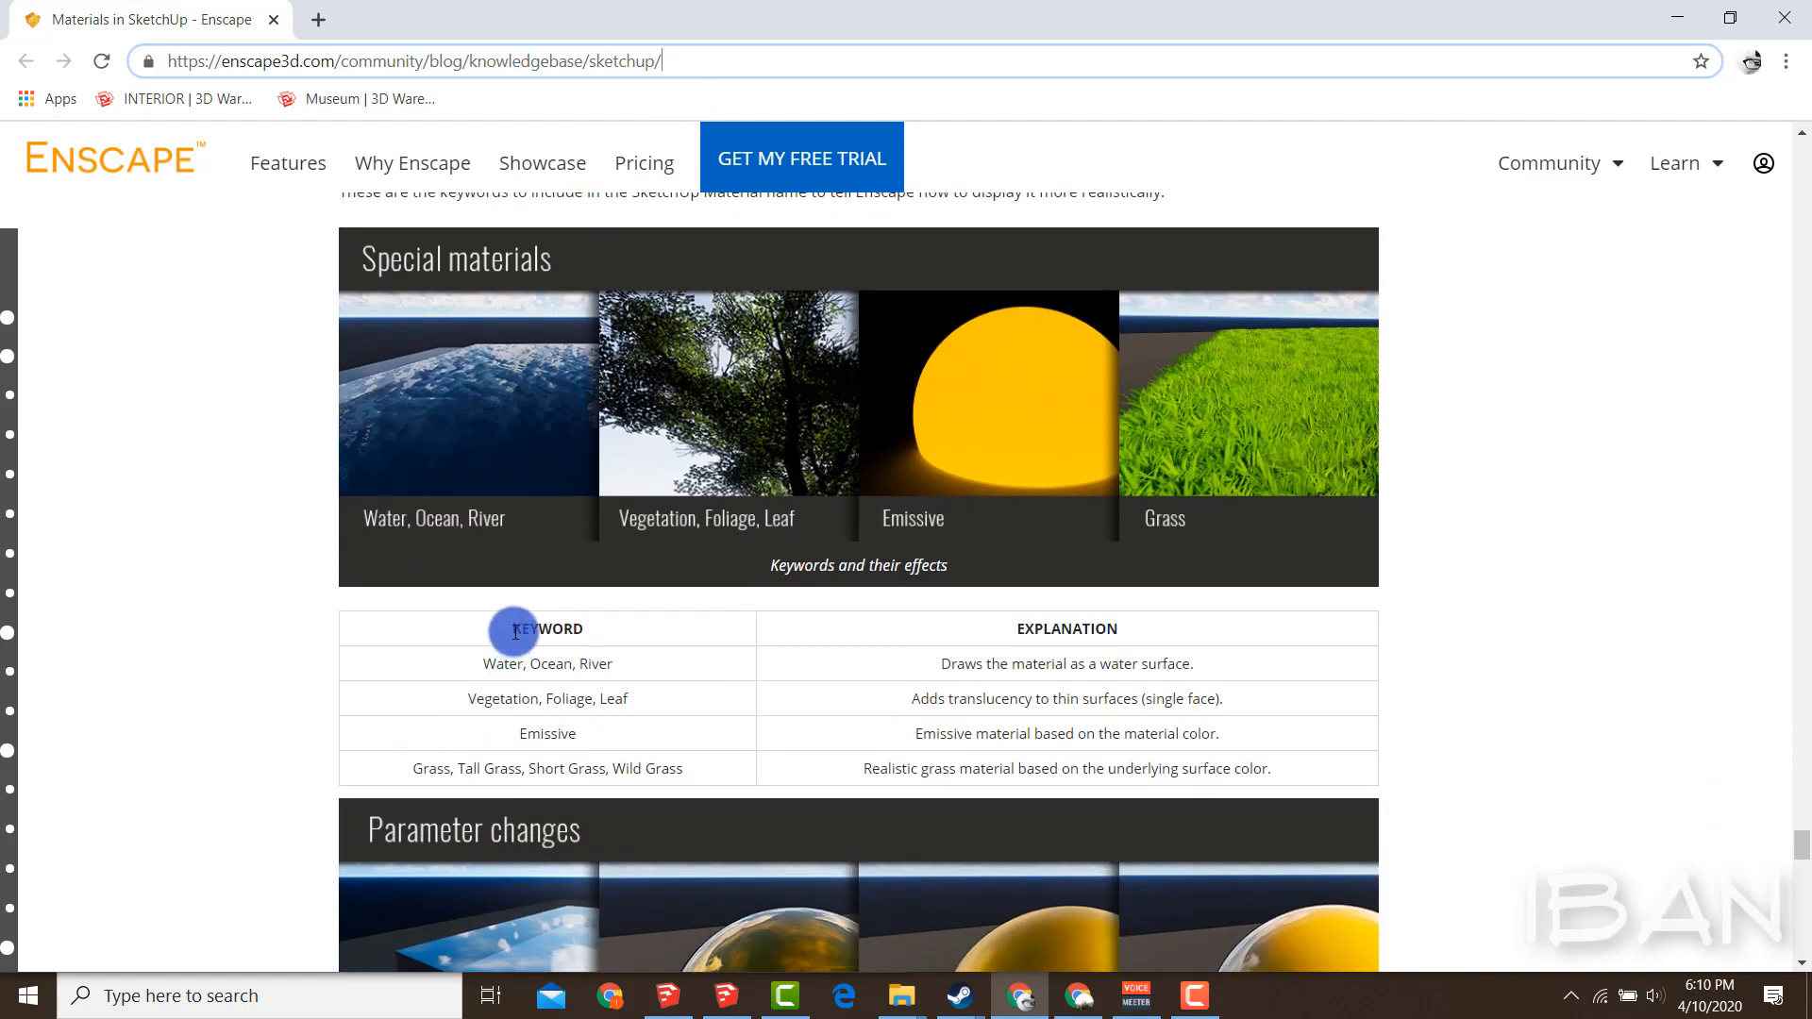
pyautogui.moveTo(515, 632); pyautogui.dragTo(700, 775)
pyautogui.click(641, 766)
pyautogui.scroll(-4, 638, 766)
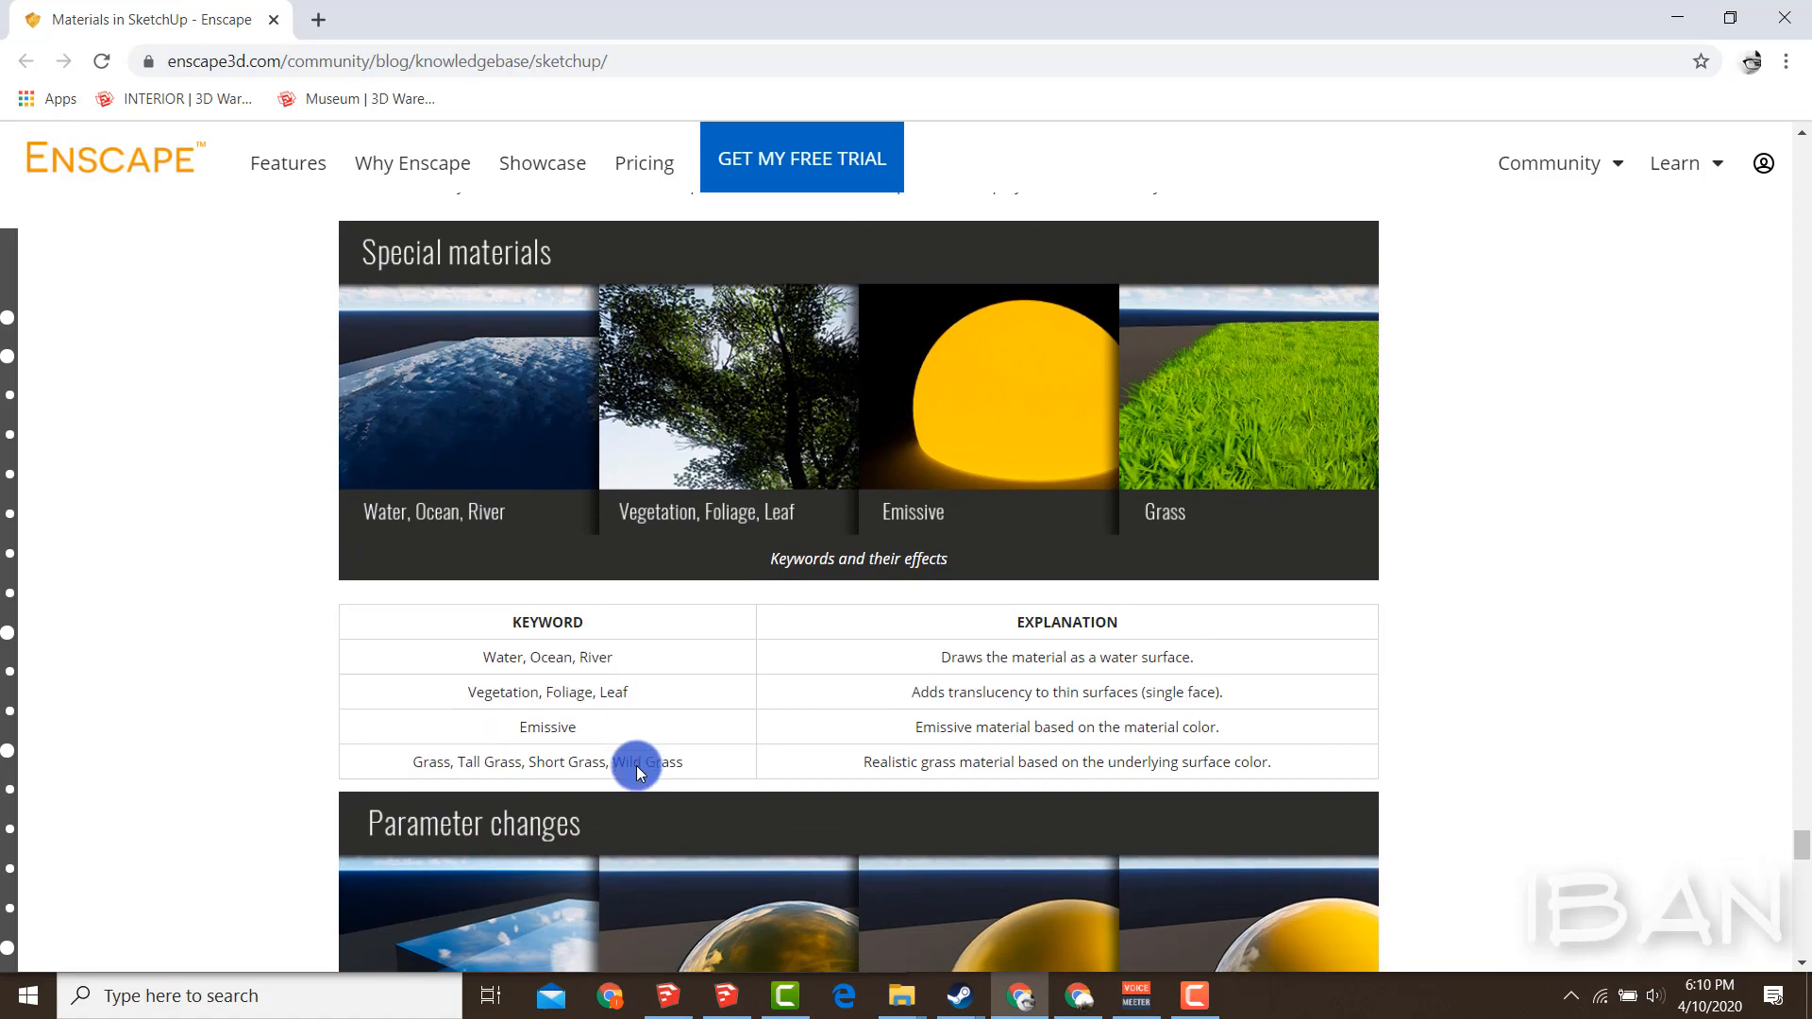
pyautogui.scroll(-5, 638, 766)
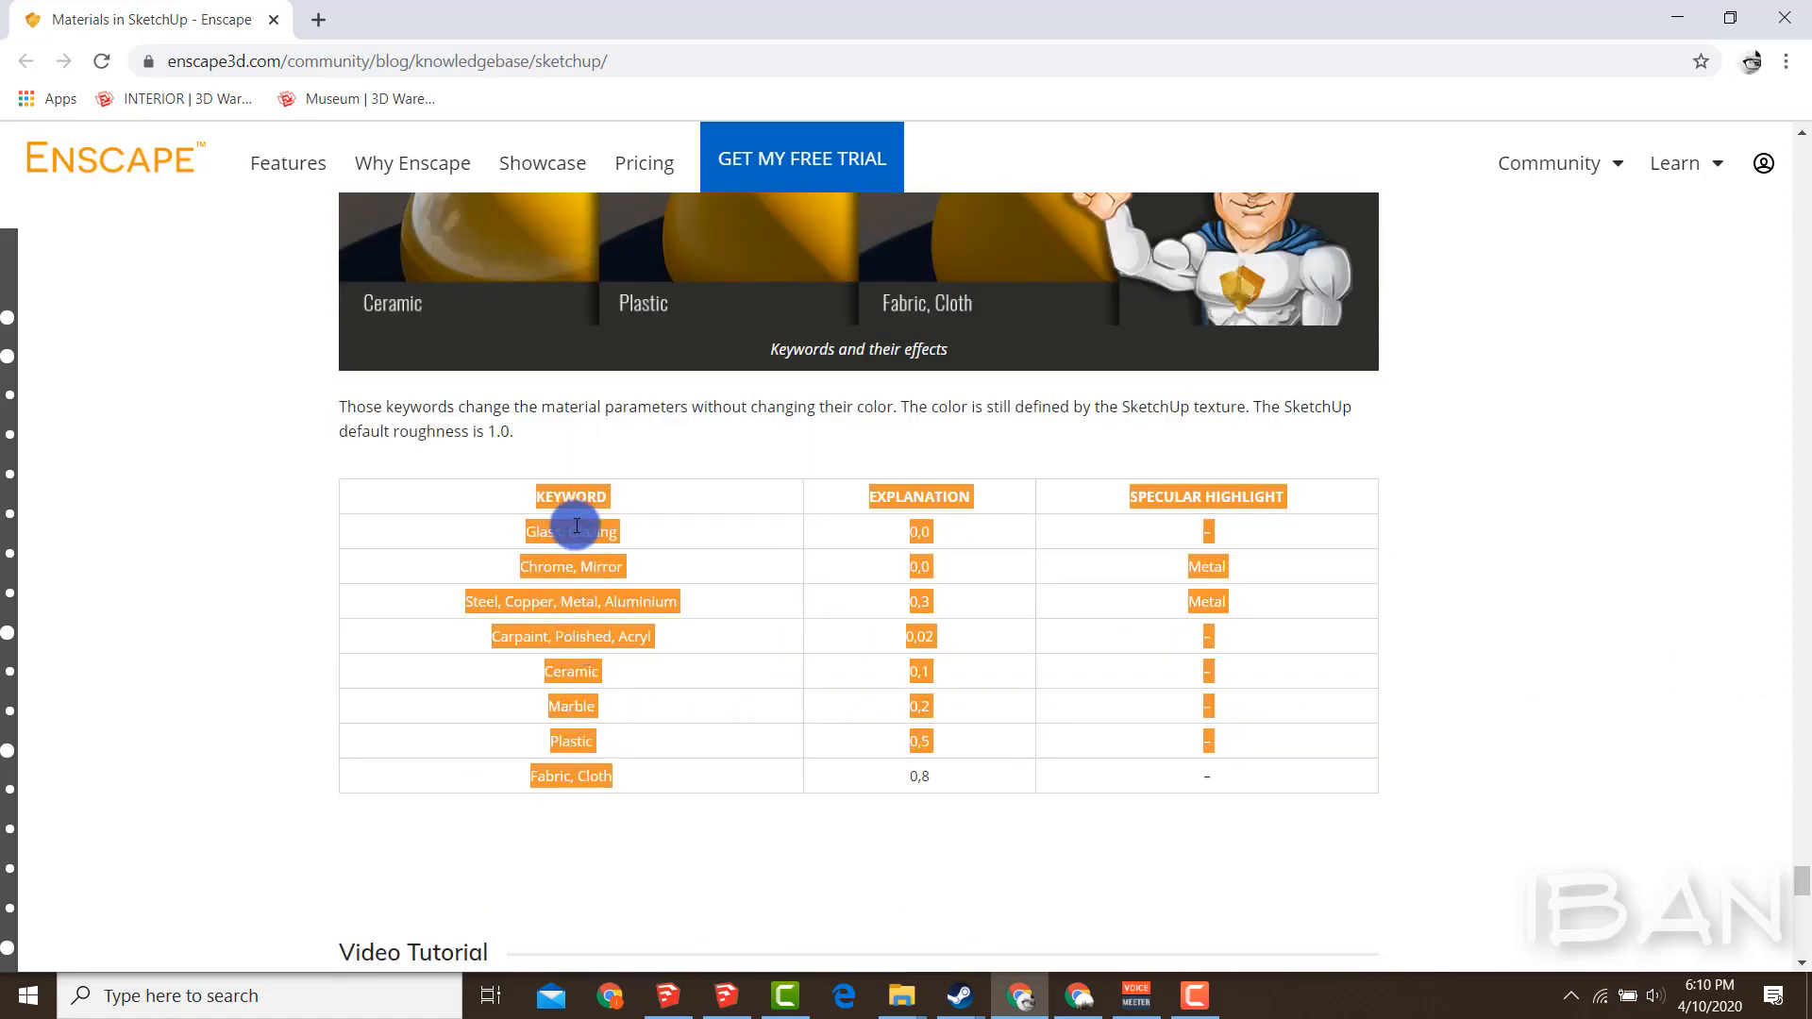
pyautogui.click(534, 500)
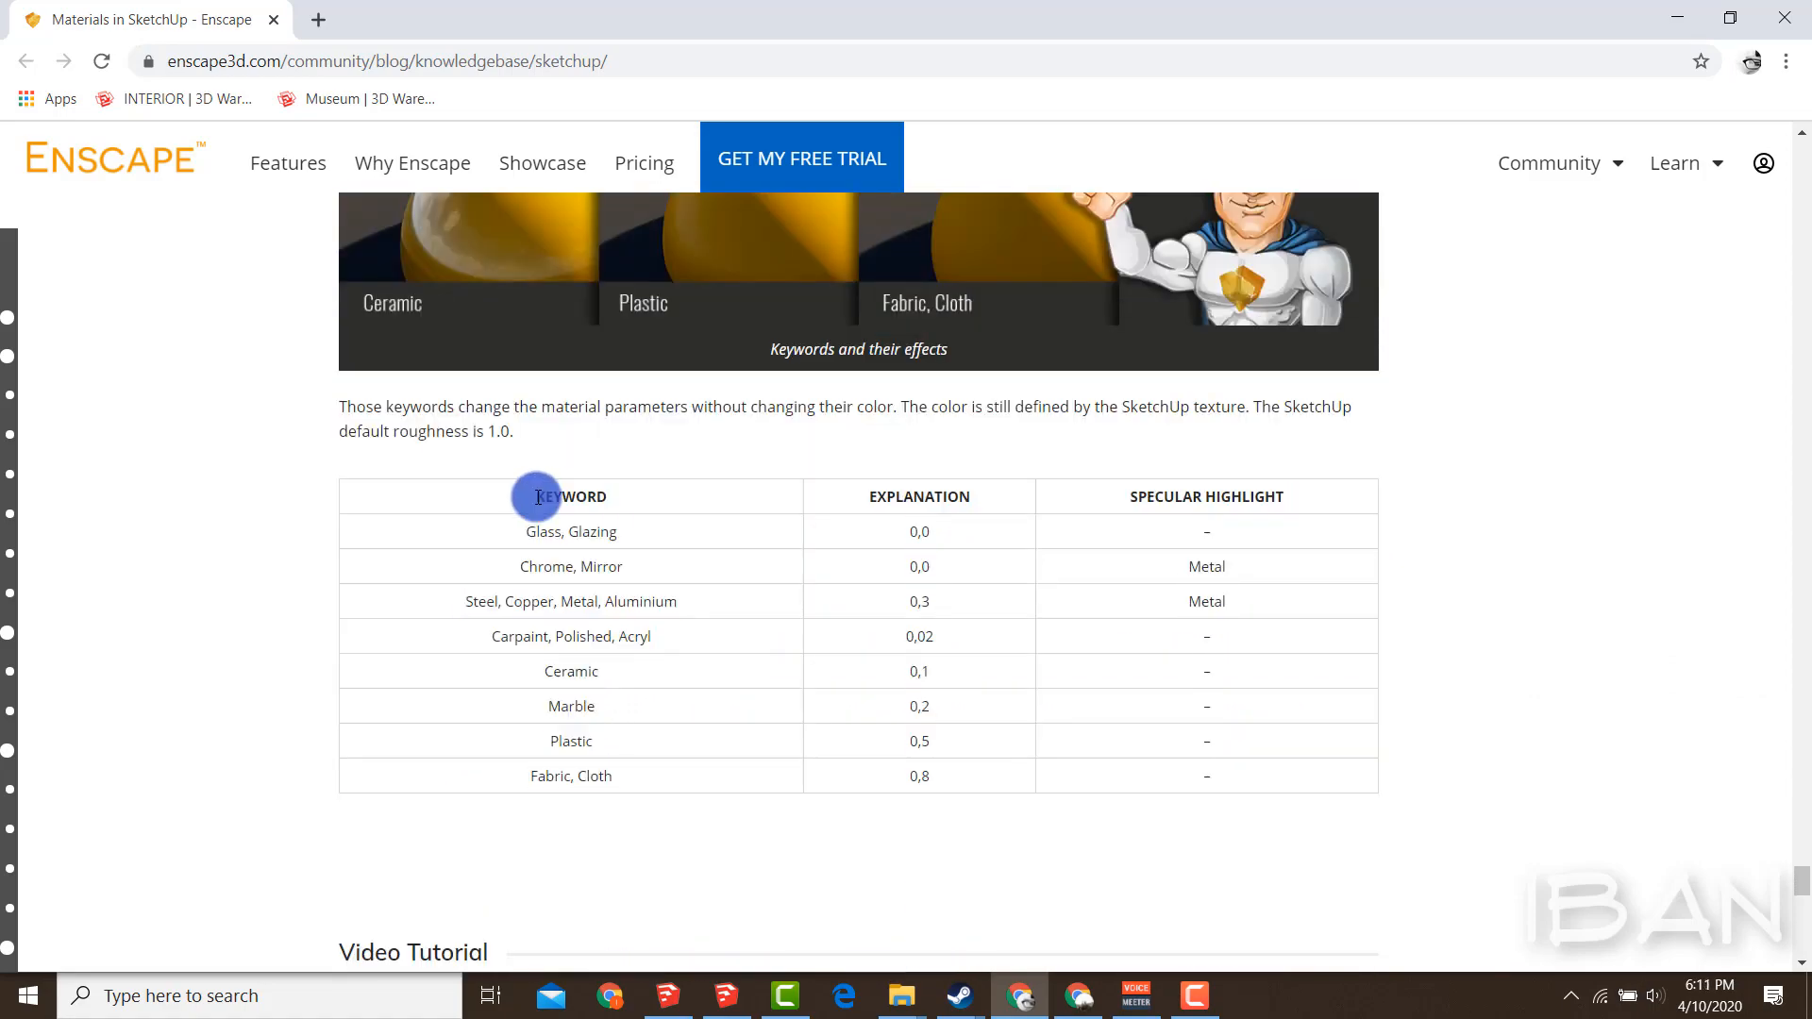
pyautogui.scroll(10, 535, 497)
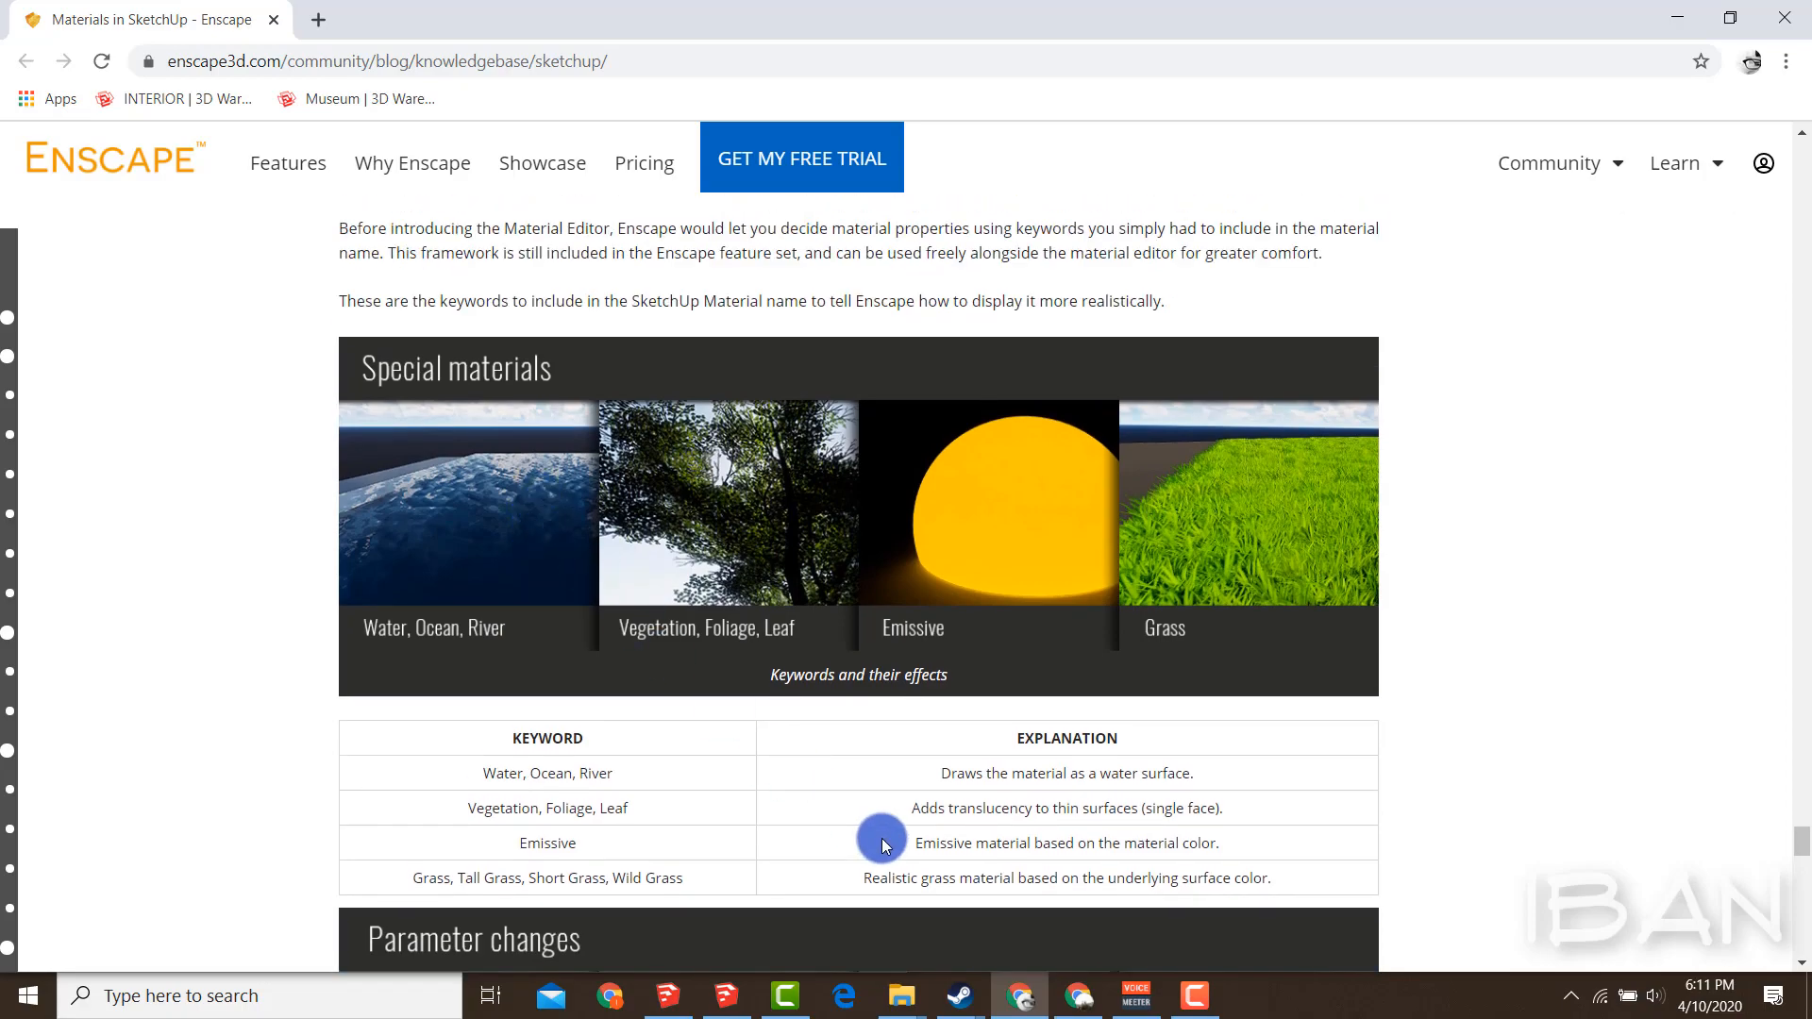
# Switch to SketchUp and sample the white material of the lattice candle holder beside the flower vase
pyautogui.click(726, 995)
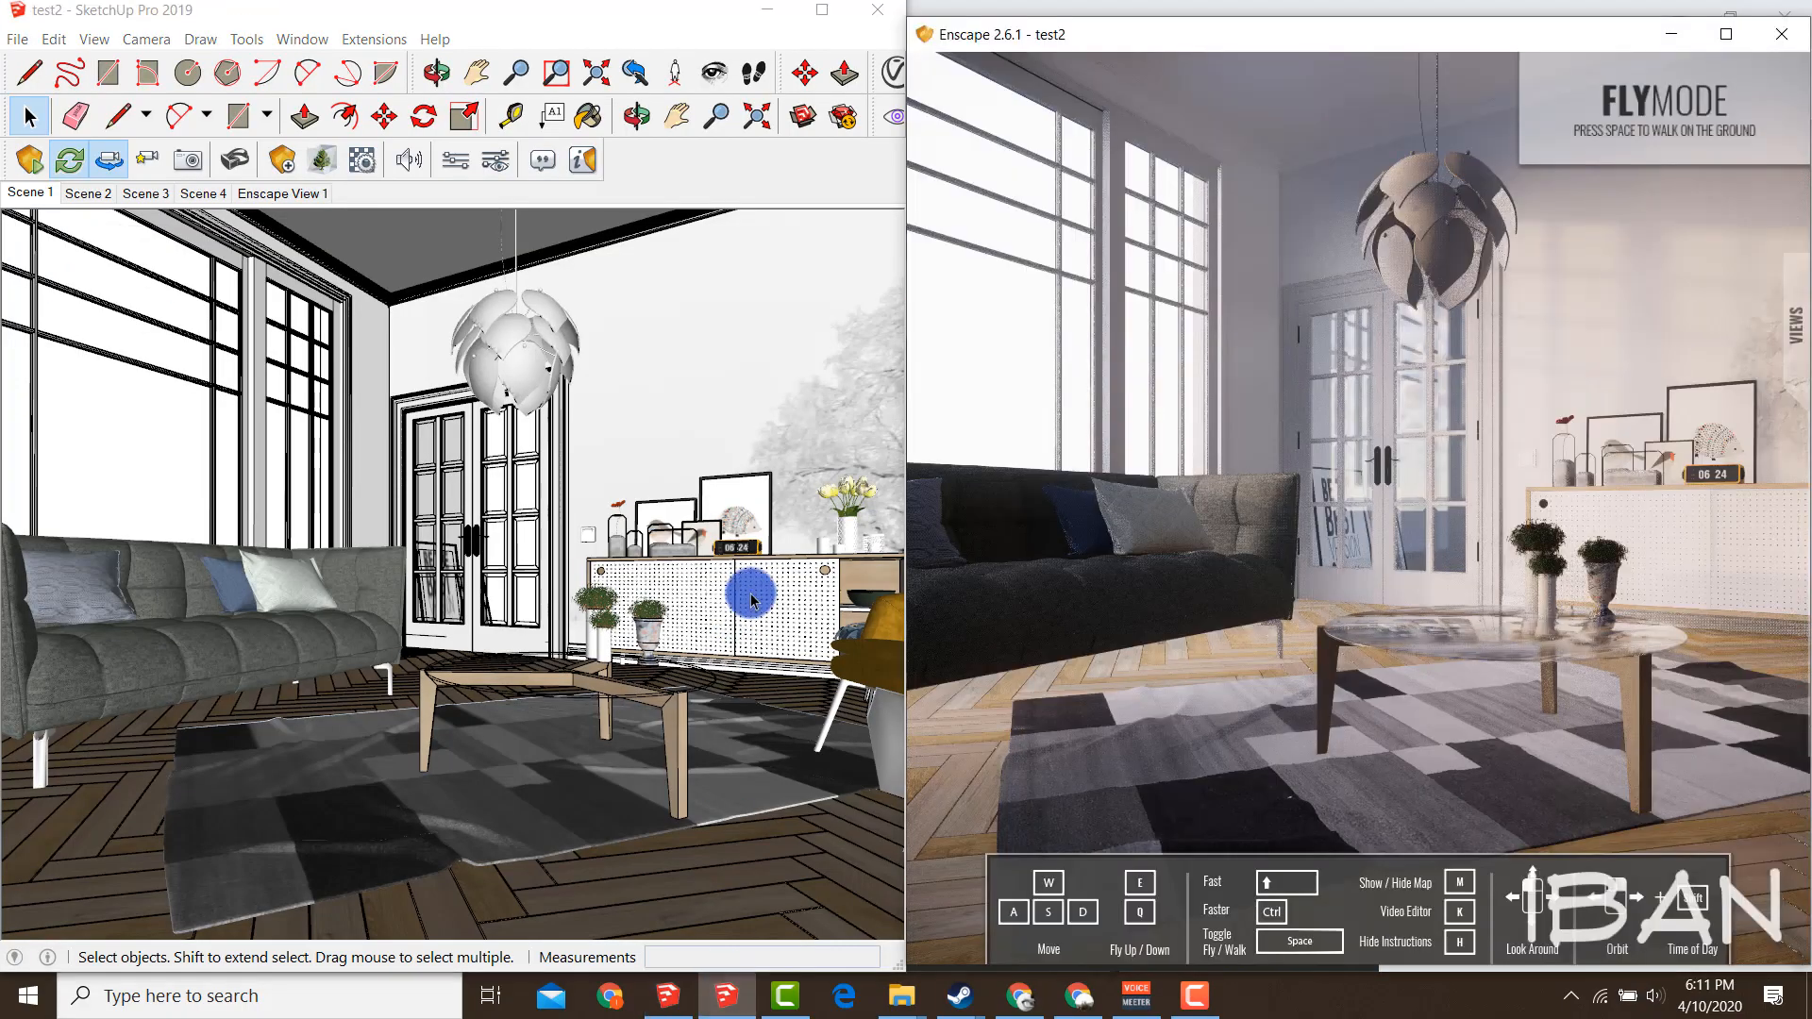
pyautogui.scroll(8, 788, 539)
pyautogui.moveTo(789, 539)
pyautogui.keyDown('shift'); pyautogui.mouseDown(button='middle')
pyautogui.moveTo(419, 559)
pyautogui.moveTo(356, 623)
pyautogui.moveTo(457, 554)
pyautogui.moveTo(372, 554)
pyautogui.moveTo(547, 541)
pyautogui.mouseUp(button='middle'); pyautogui.keyUp('shift')
pyautogui.scroll(6, 356, 632)
pyautogui.scroll(2, 420, 665)
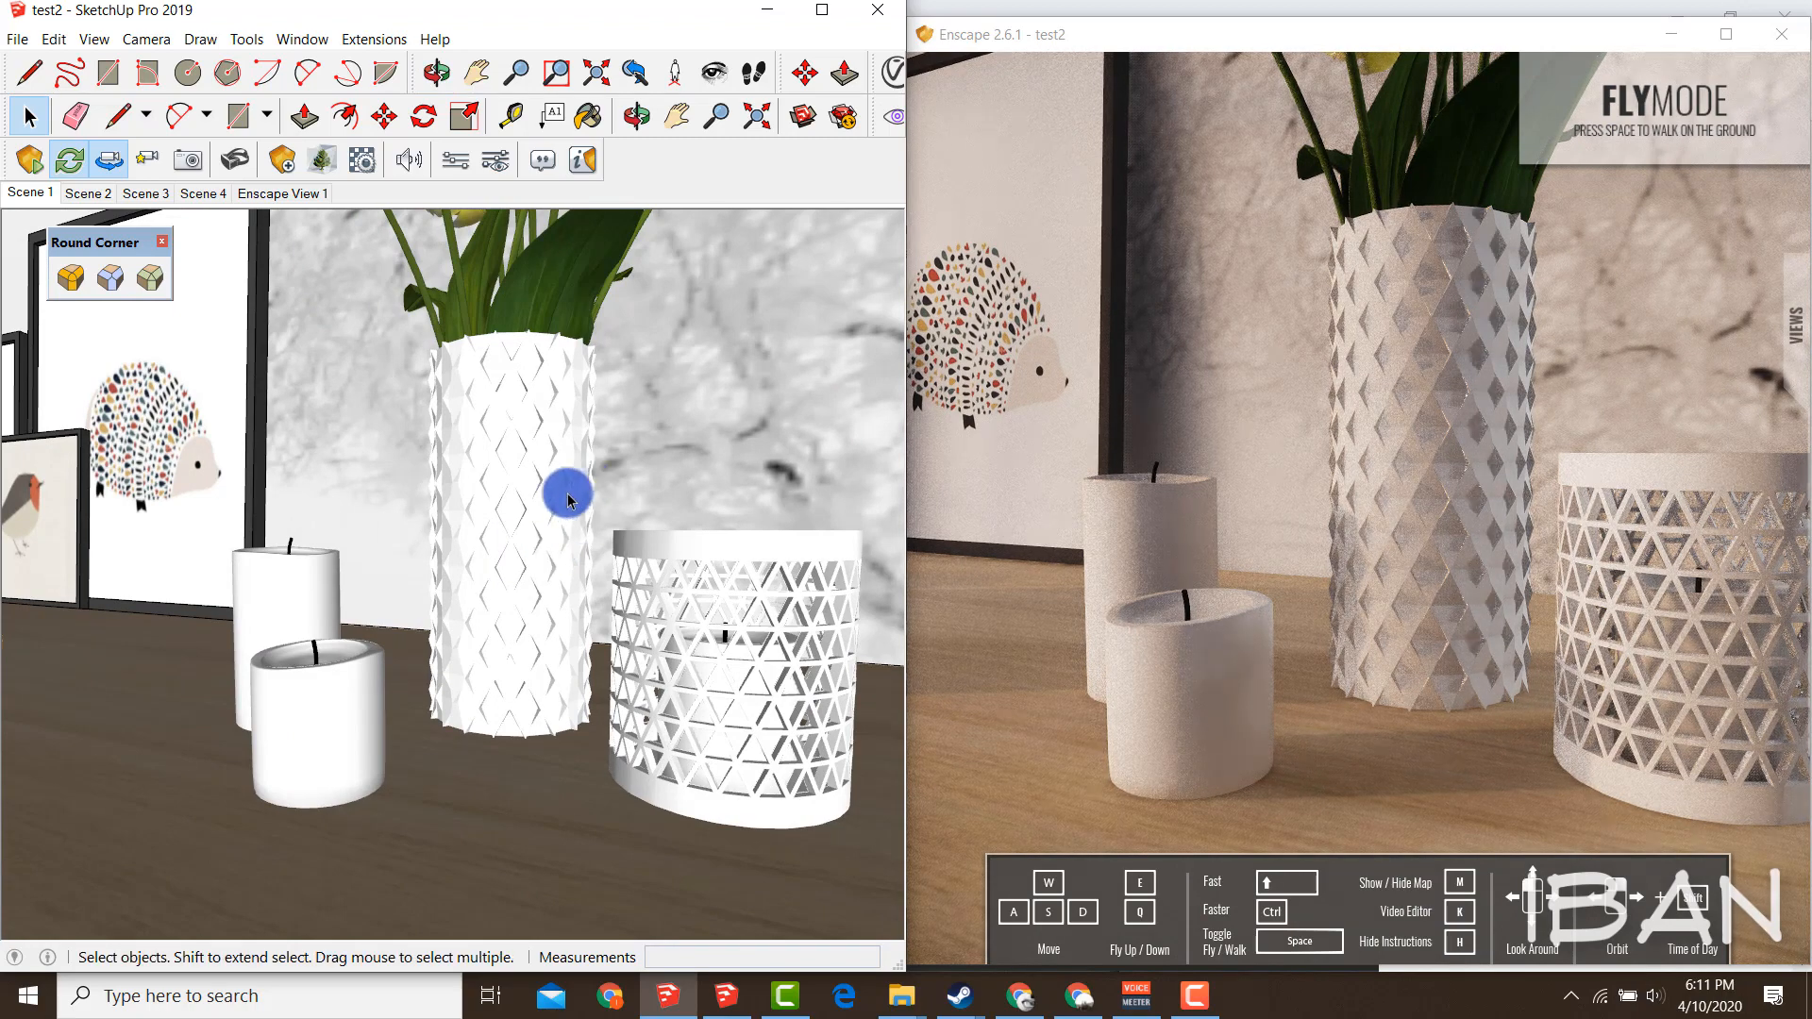
pyautogui.scroll(2, 493, 536)
pyautogui.press('b')
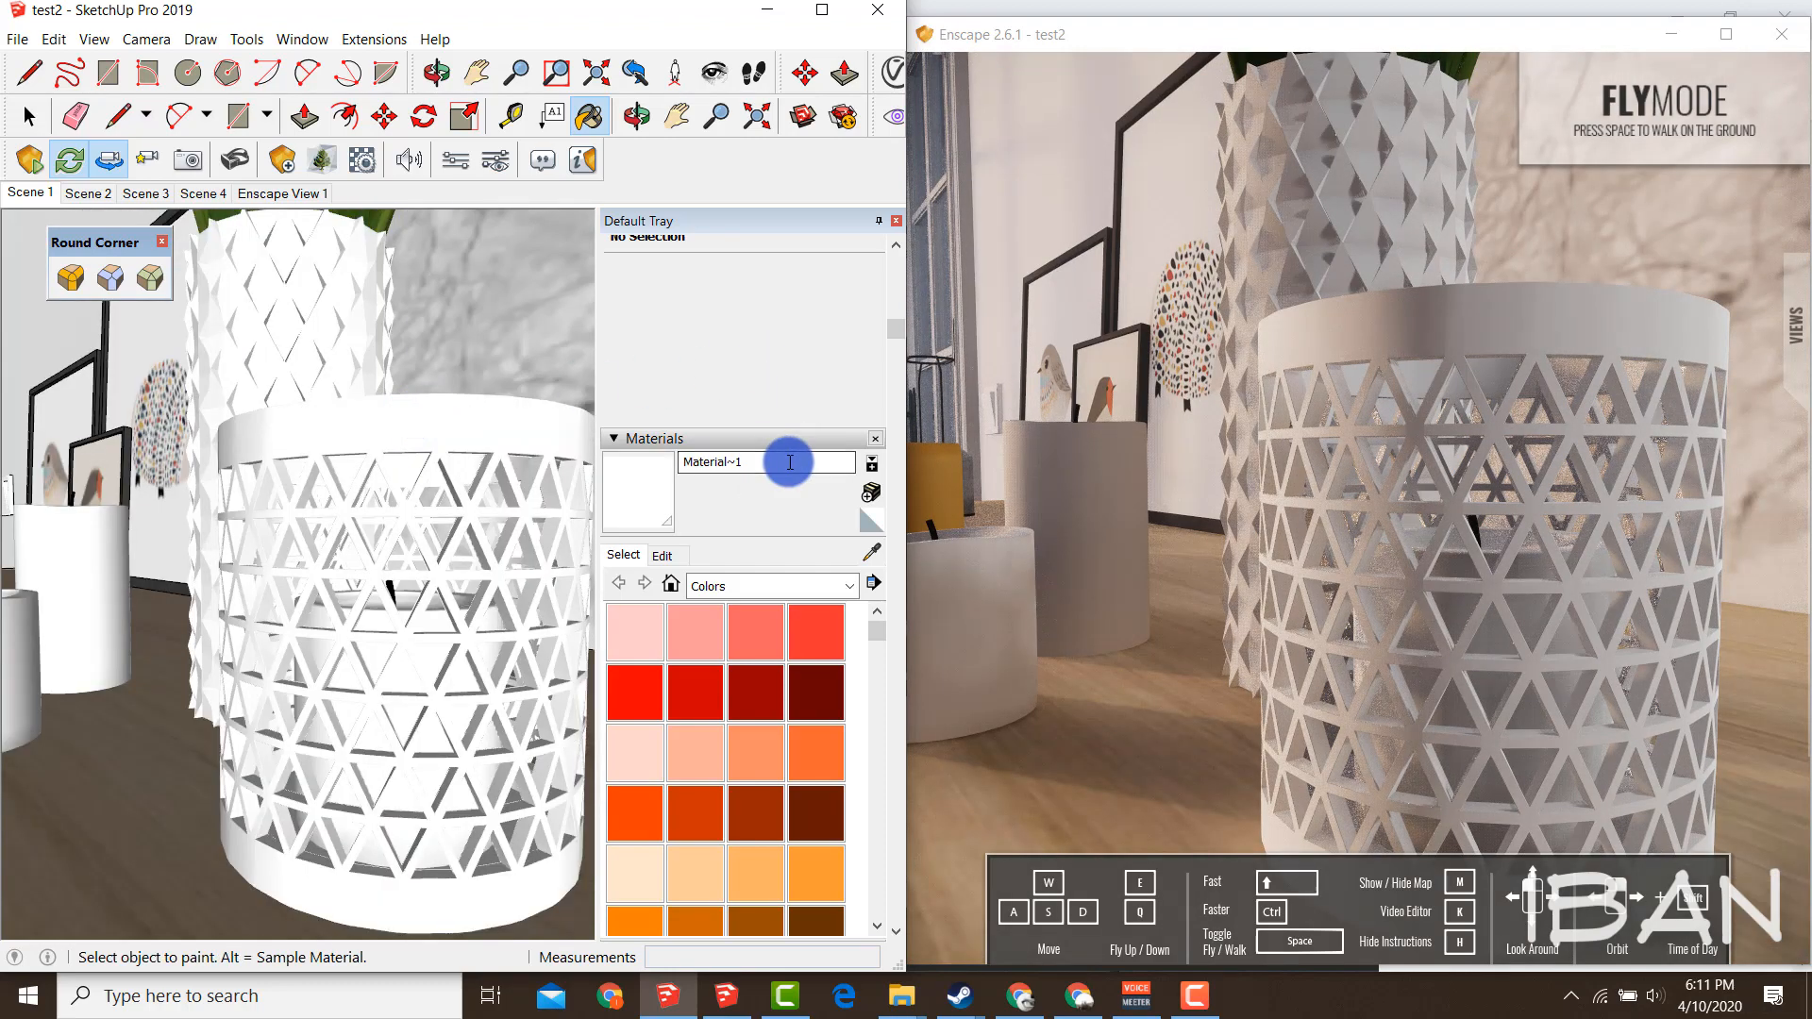
# Check the metal keywords on the Enscape page, rename the sampled material in SketchUp to "Material~1 aluminium", and bring up the Enscape render
pyautogui.moveTo(1027, 1006)
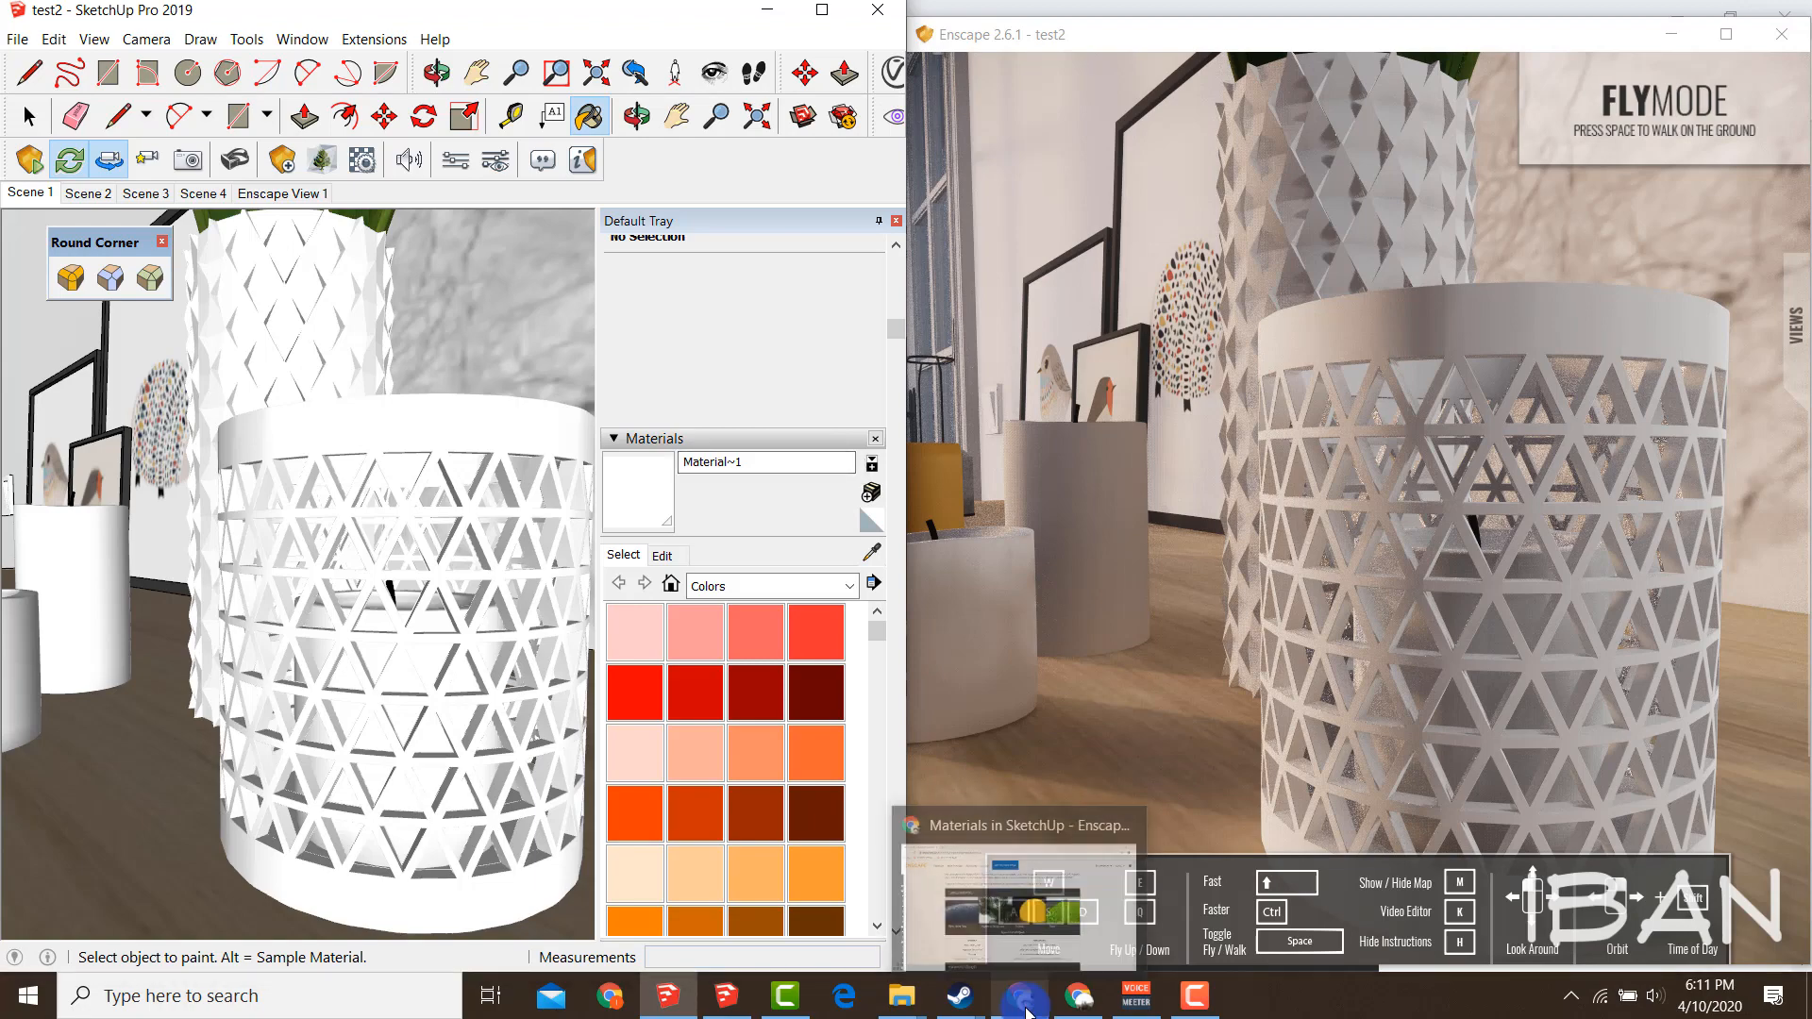
pyautogui.click(1019, 901)
pyautogui.scroll(-1, 619, 745)
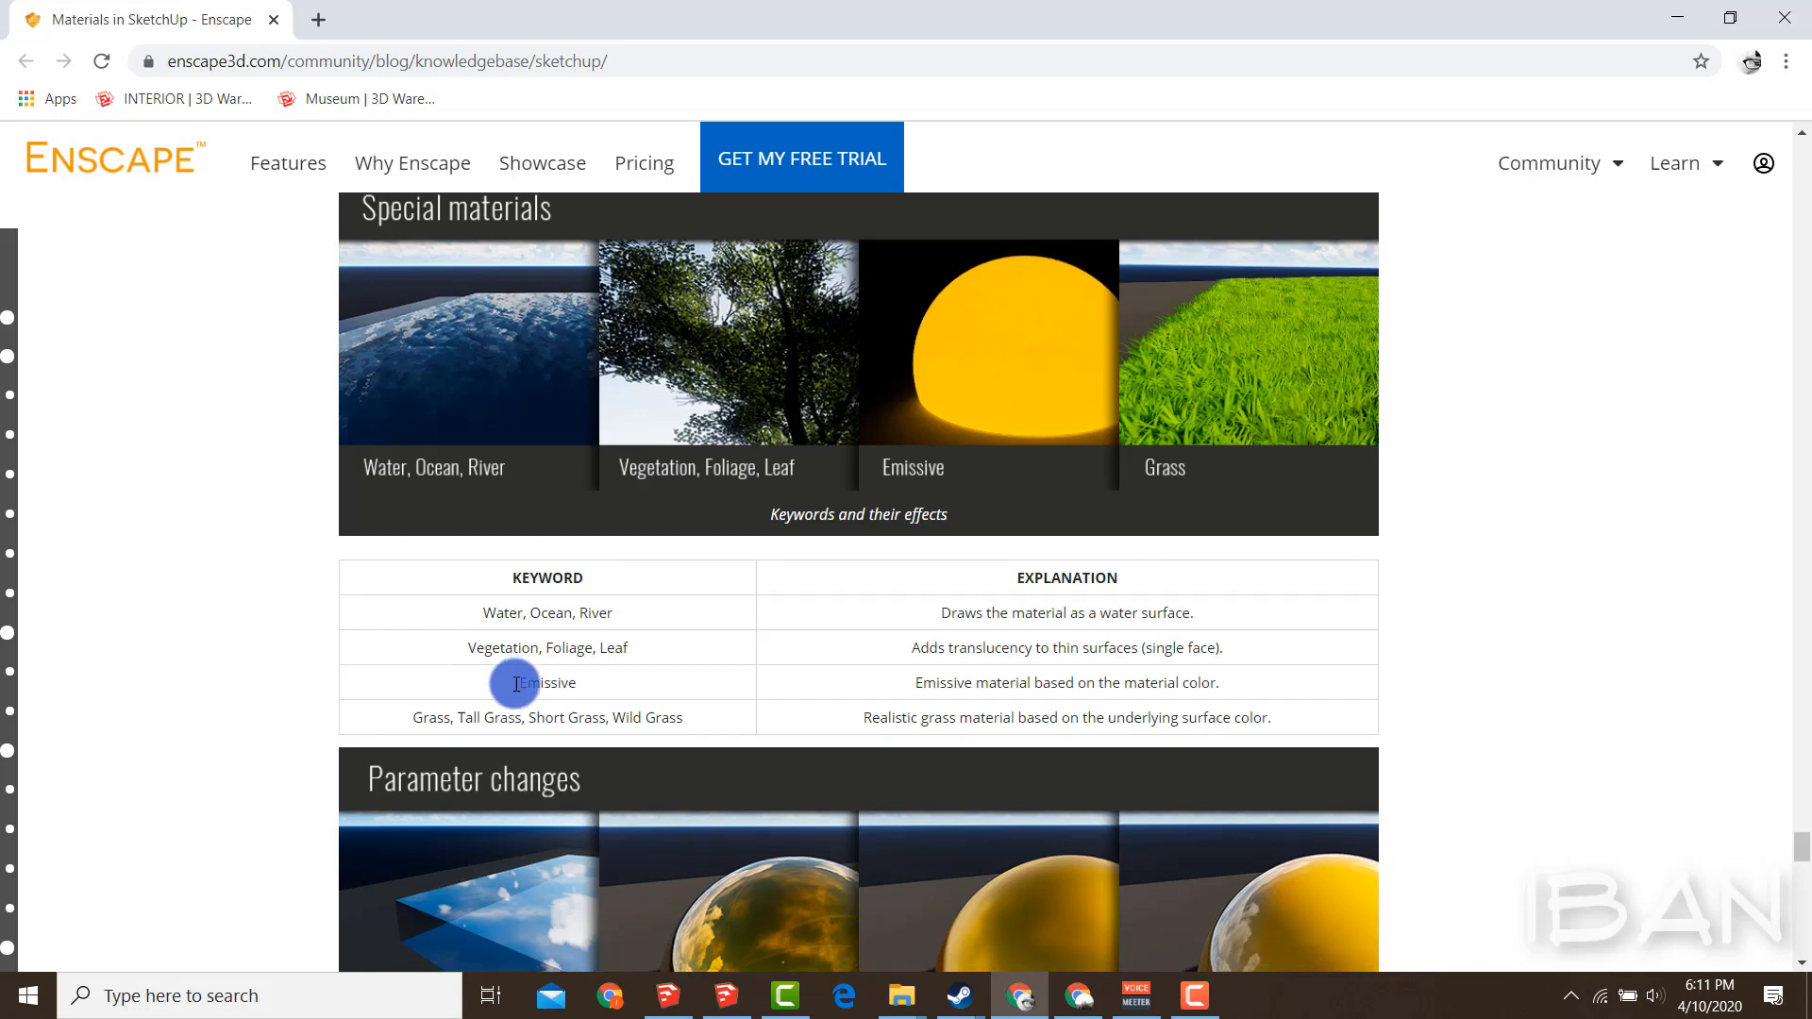
pyautogui.scroll(-6, 981, 481)
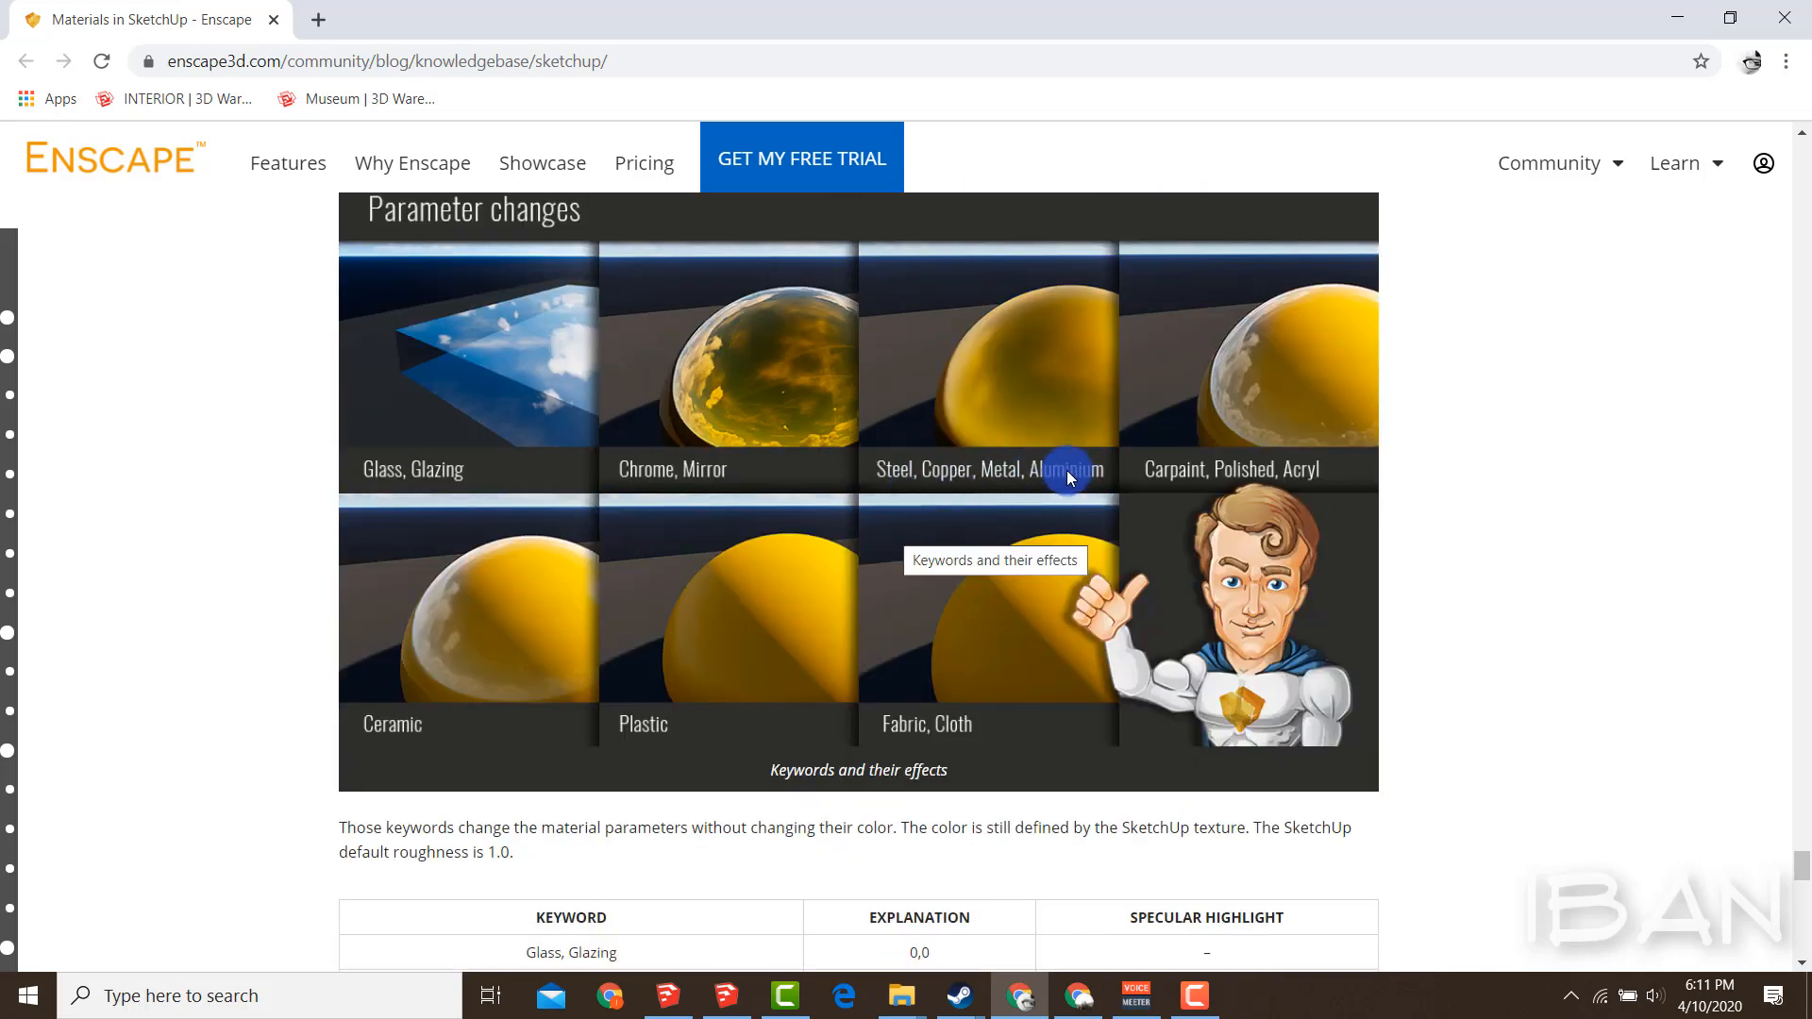
pyautogui.click(673, 993)
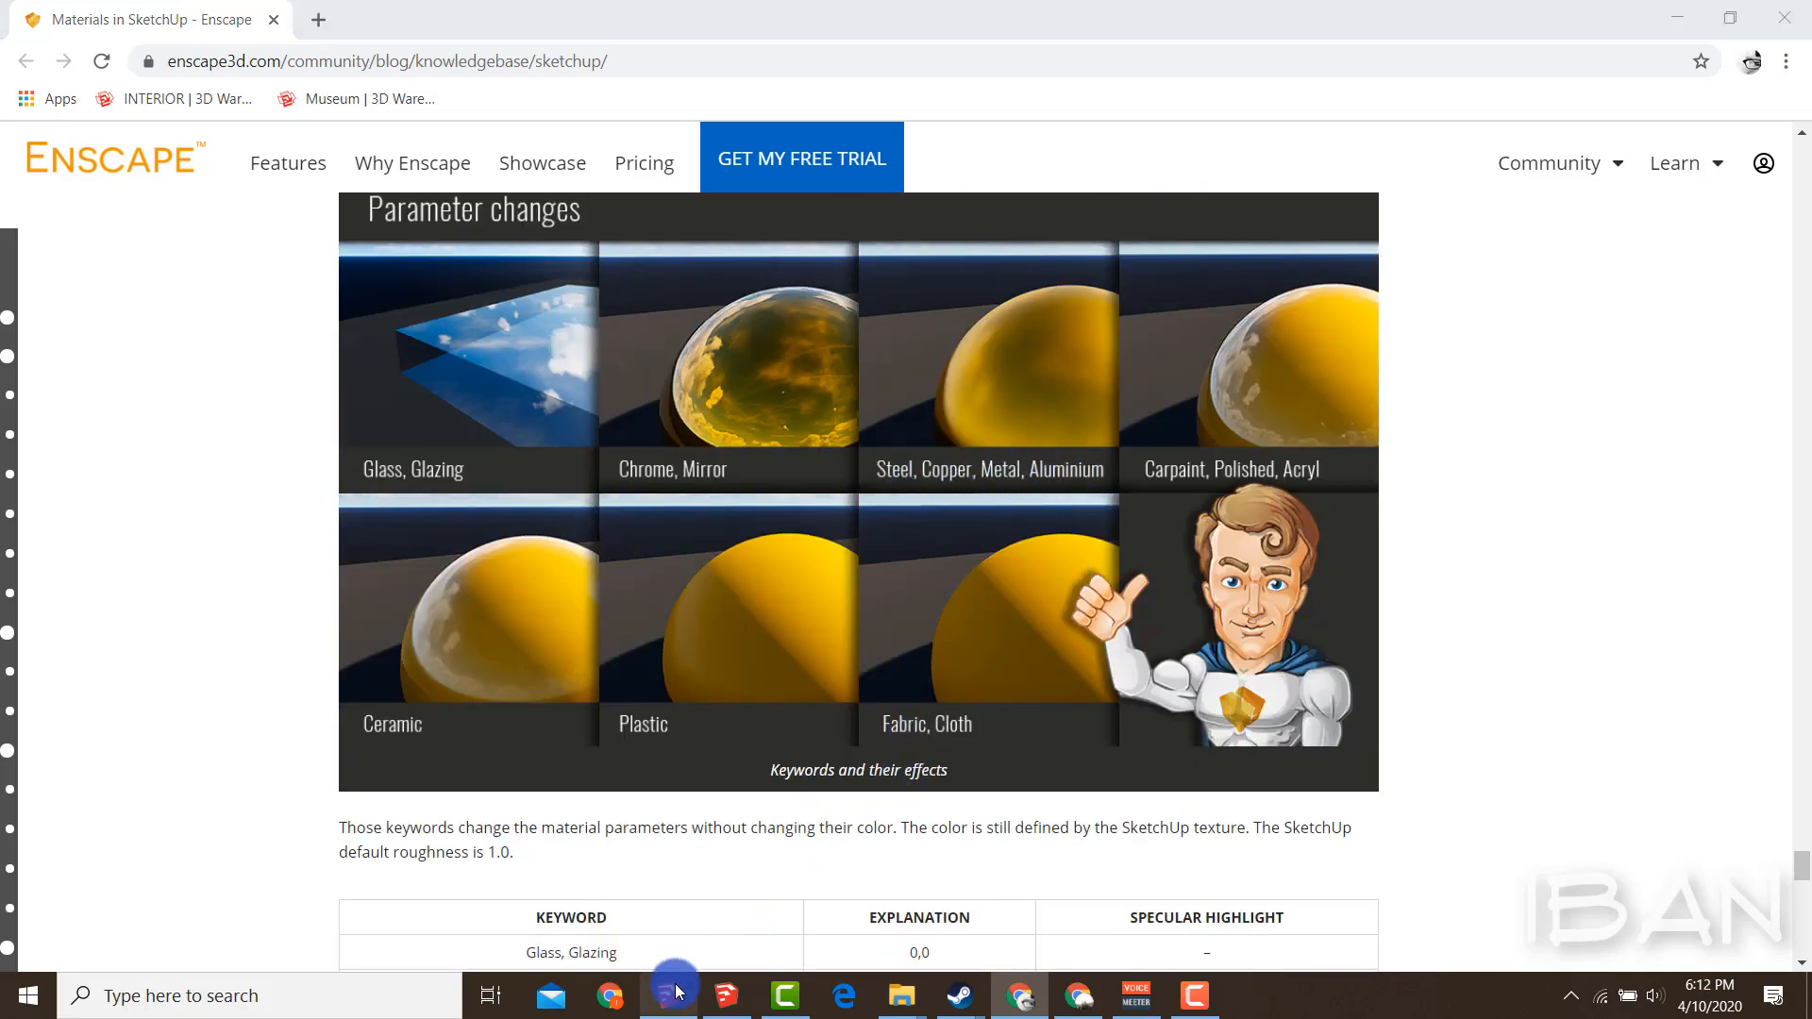
pyautogui.click(782, 464)
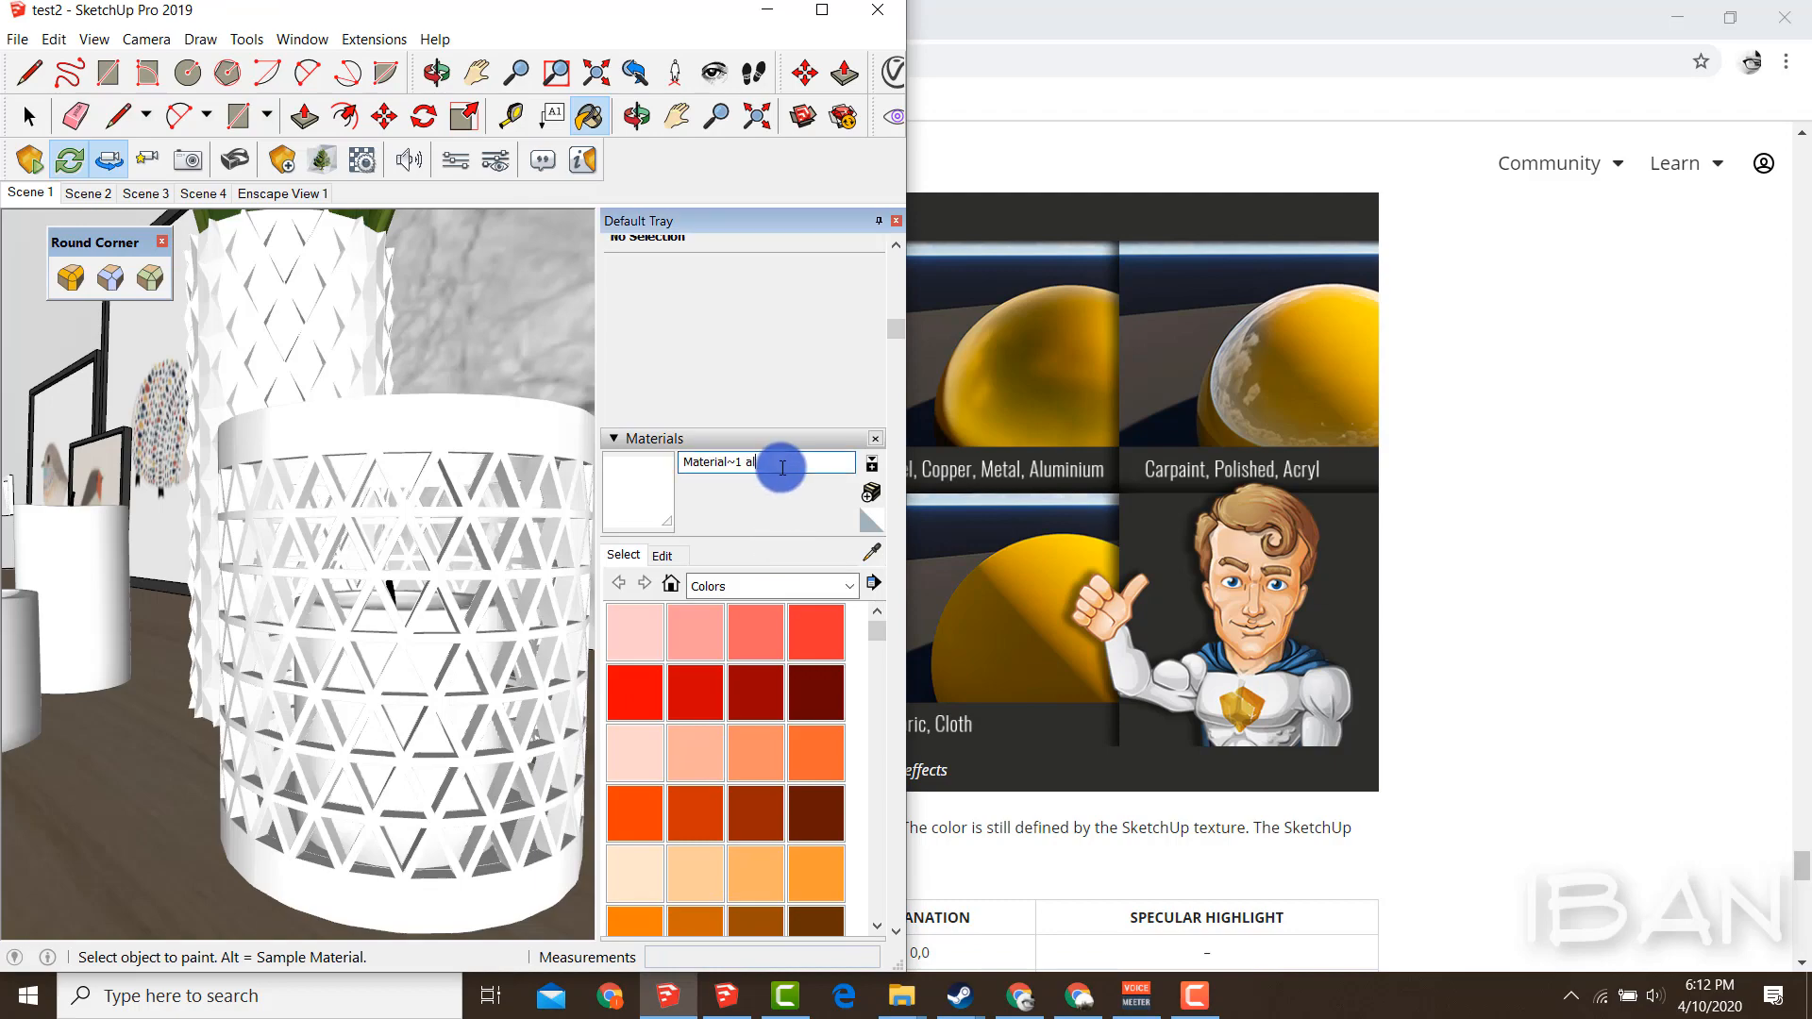
pyautogui.click(725, 995)
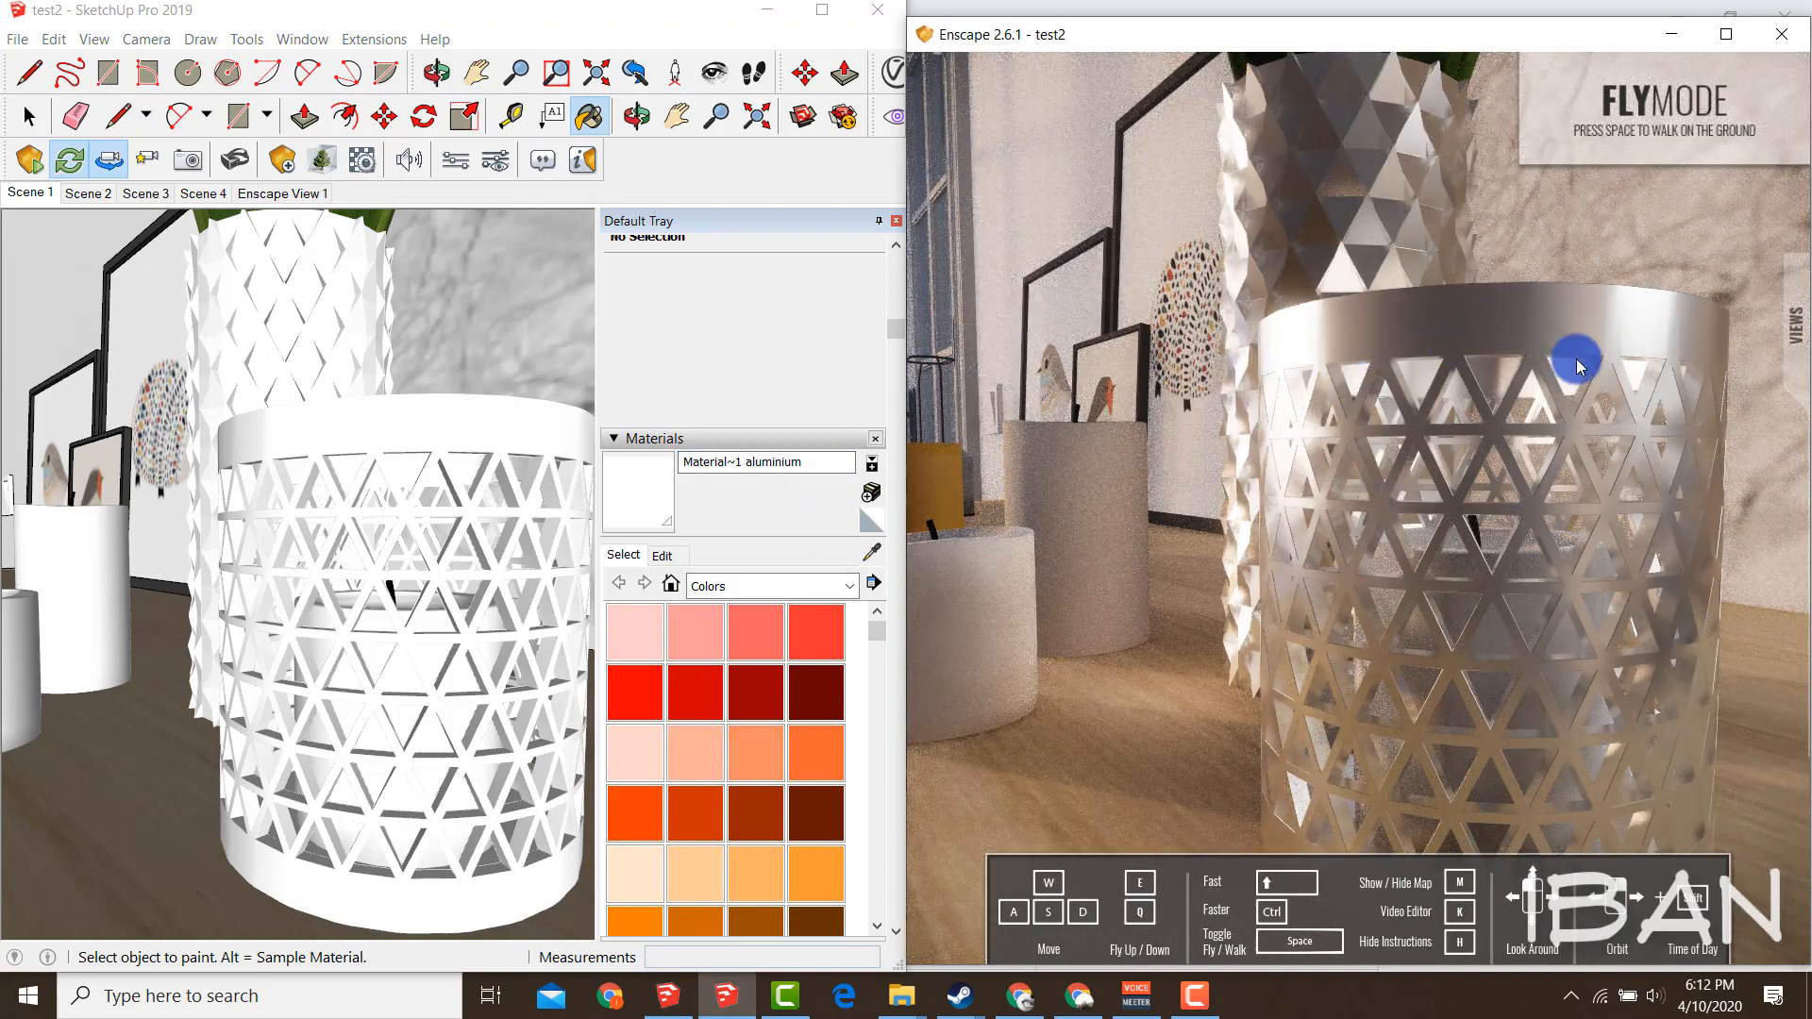
# Remove the aluminium keyword from the candle holder's material name and enter it again
pyautogui.moveTo(745, 463); pyautogui.dragTo(841, 468)
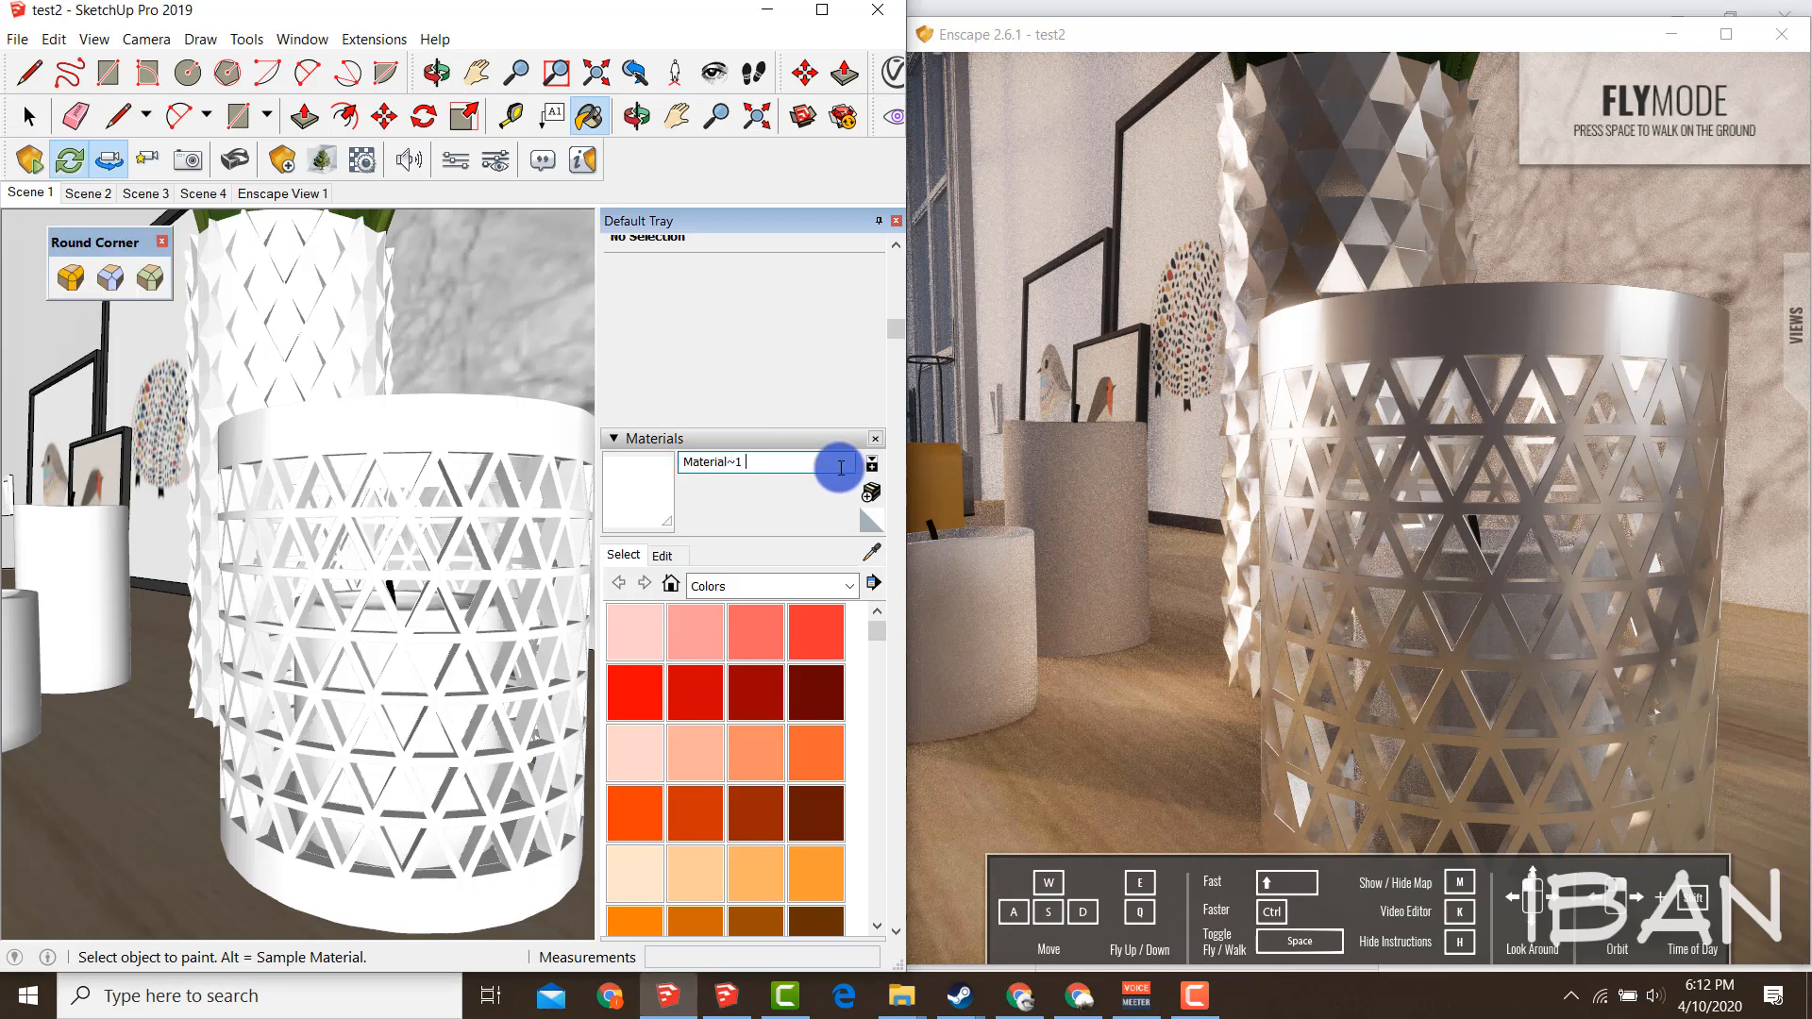
pyautogui.press('Return')
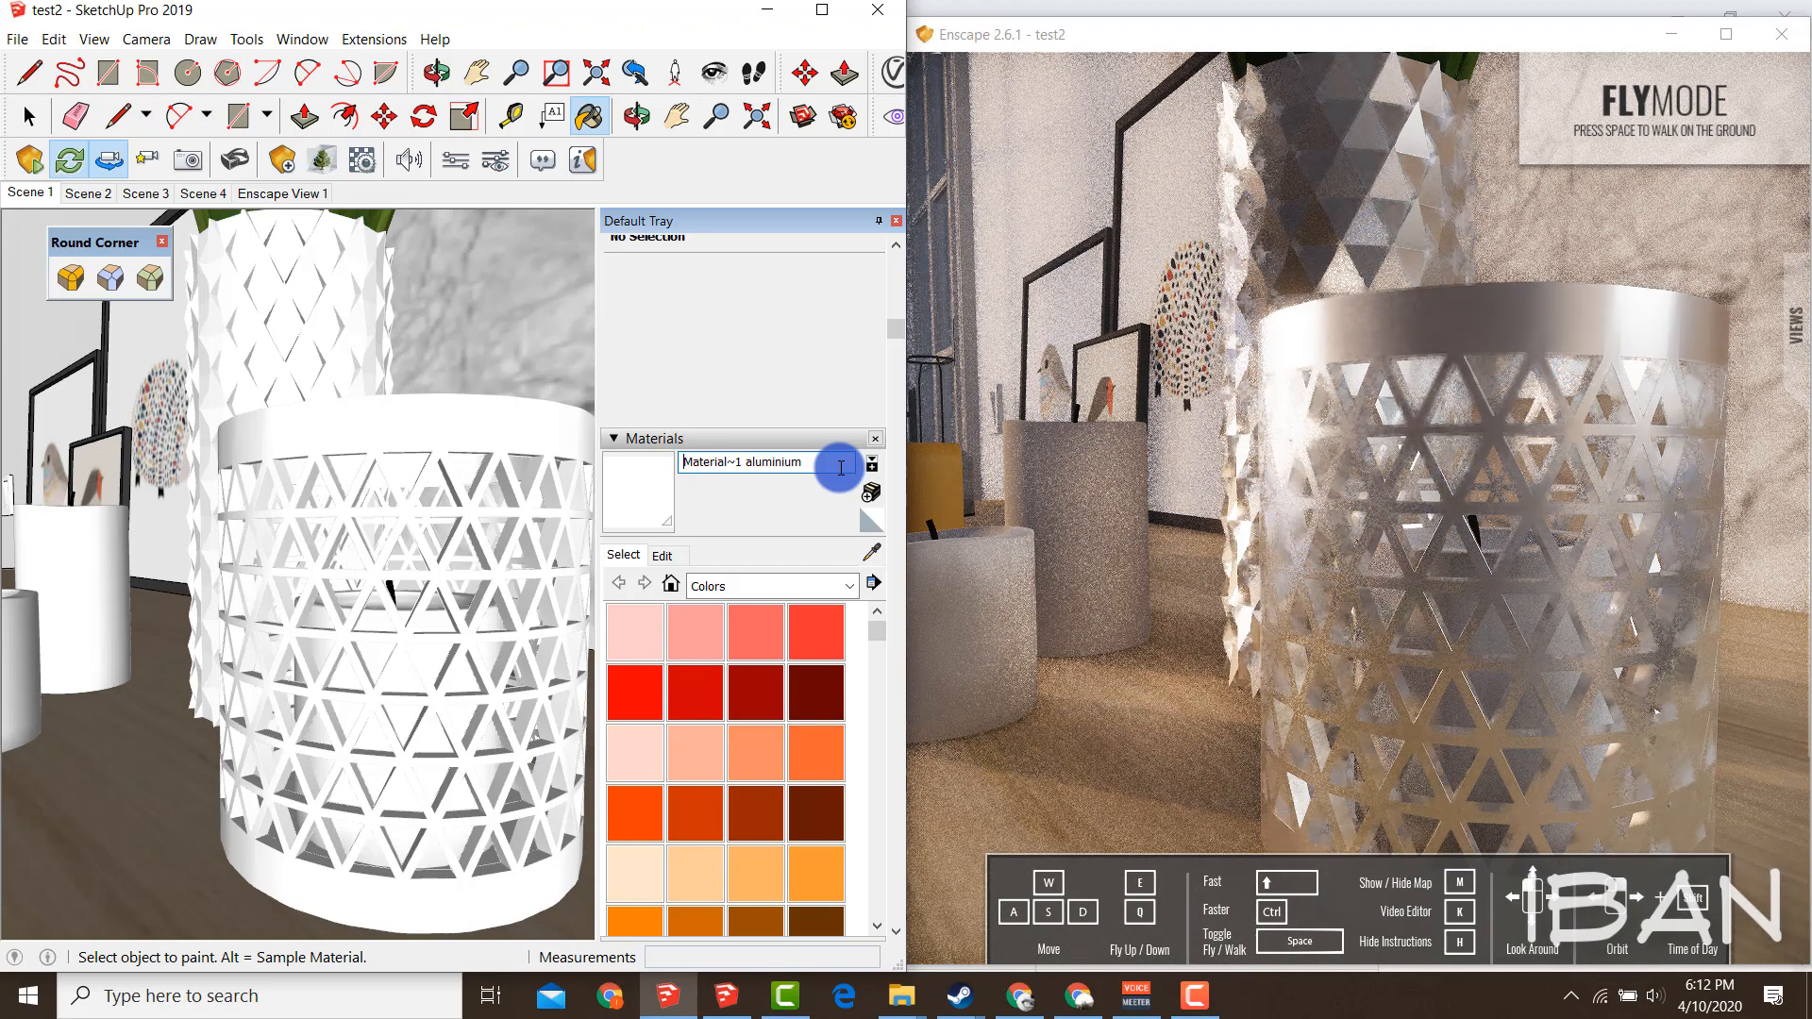
pyautogui.scroll(-1, 335, 552)
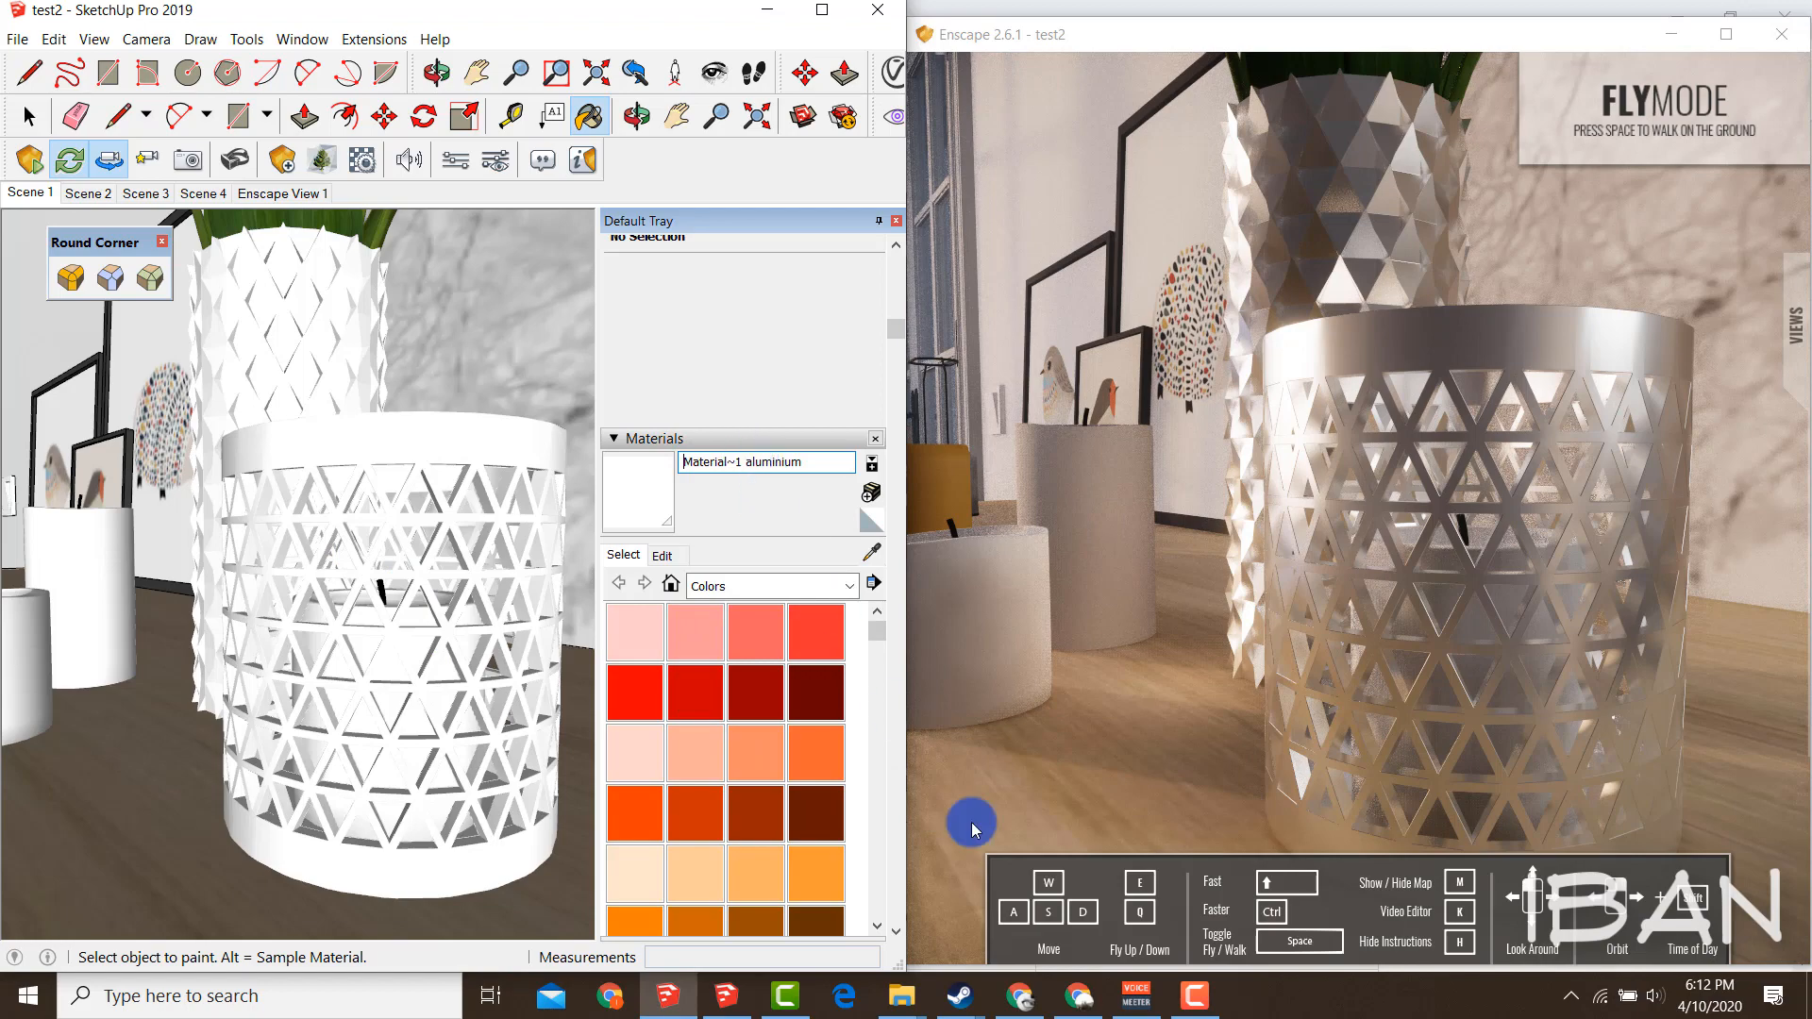
# Check the ceramic keyword on the Enscape page and rename the candle holder's material in SketchUp to "Material~1 ceramic"
pyautogui.click(1028, 993)
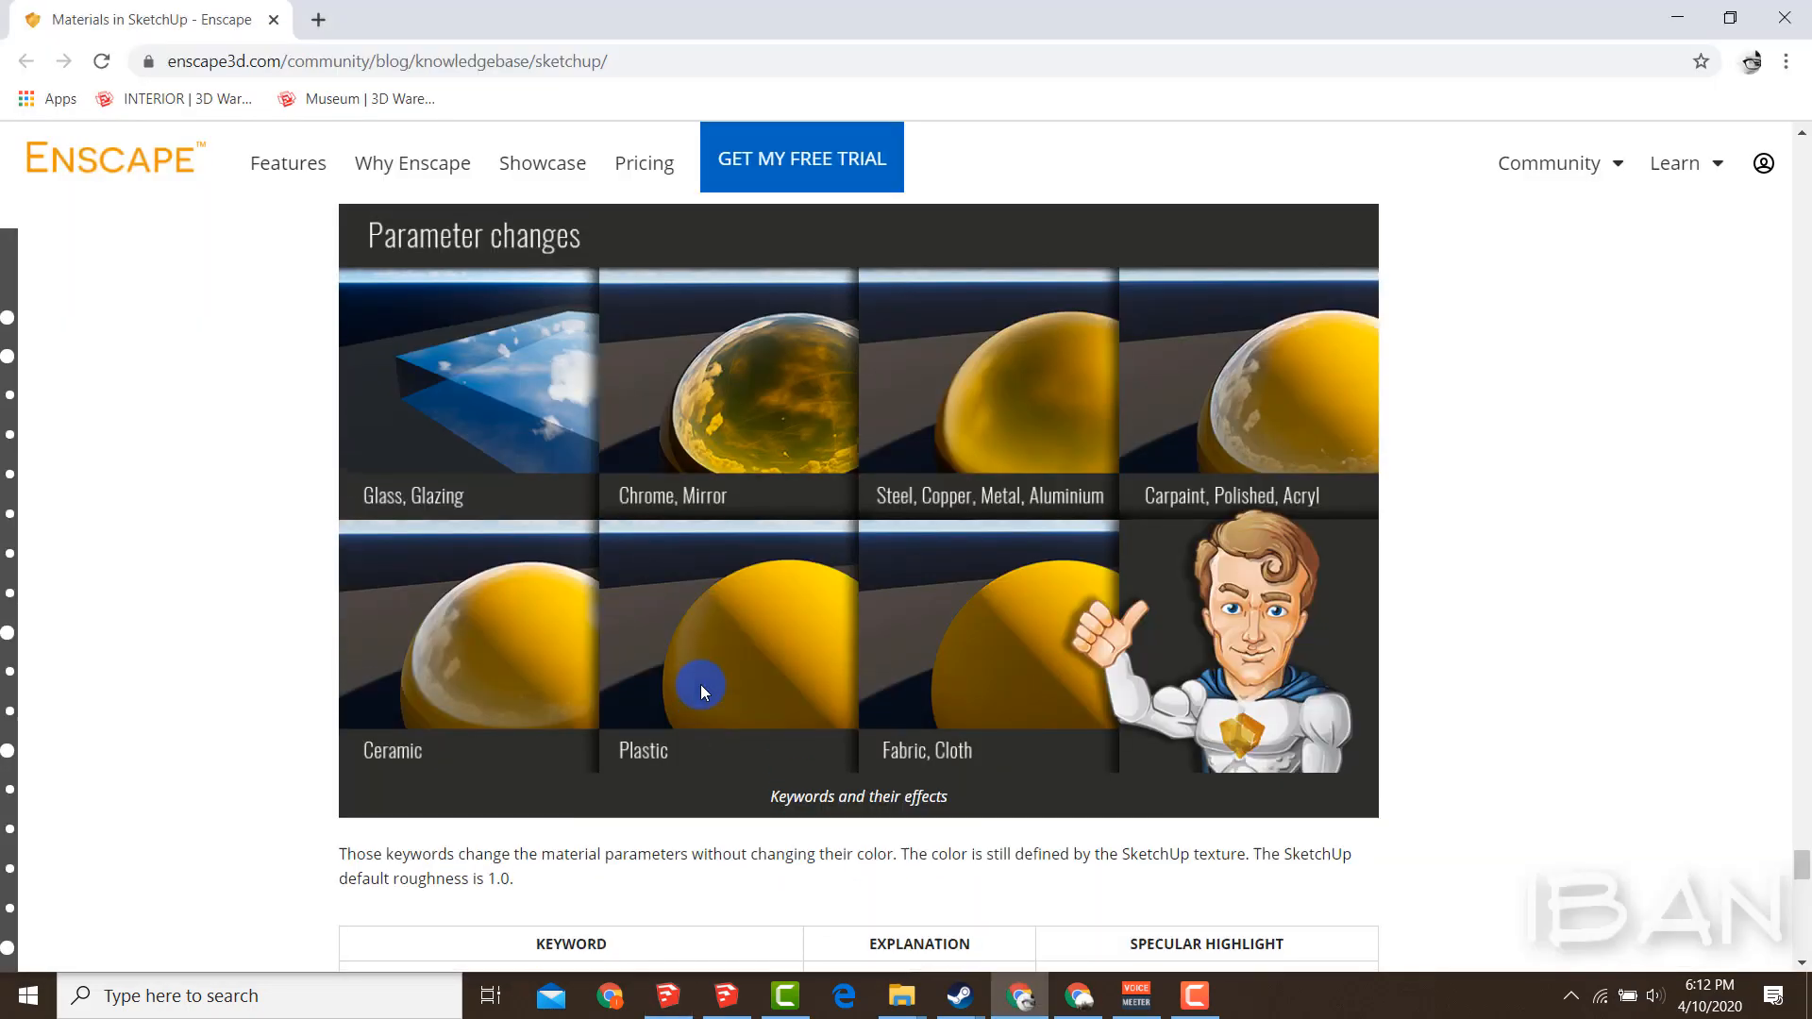
pyautogui.scroll(2, 700, 687)
pyautogui.scroll(-2, 882, 700)
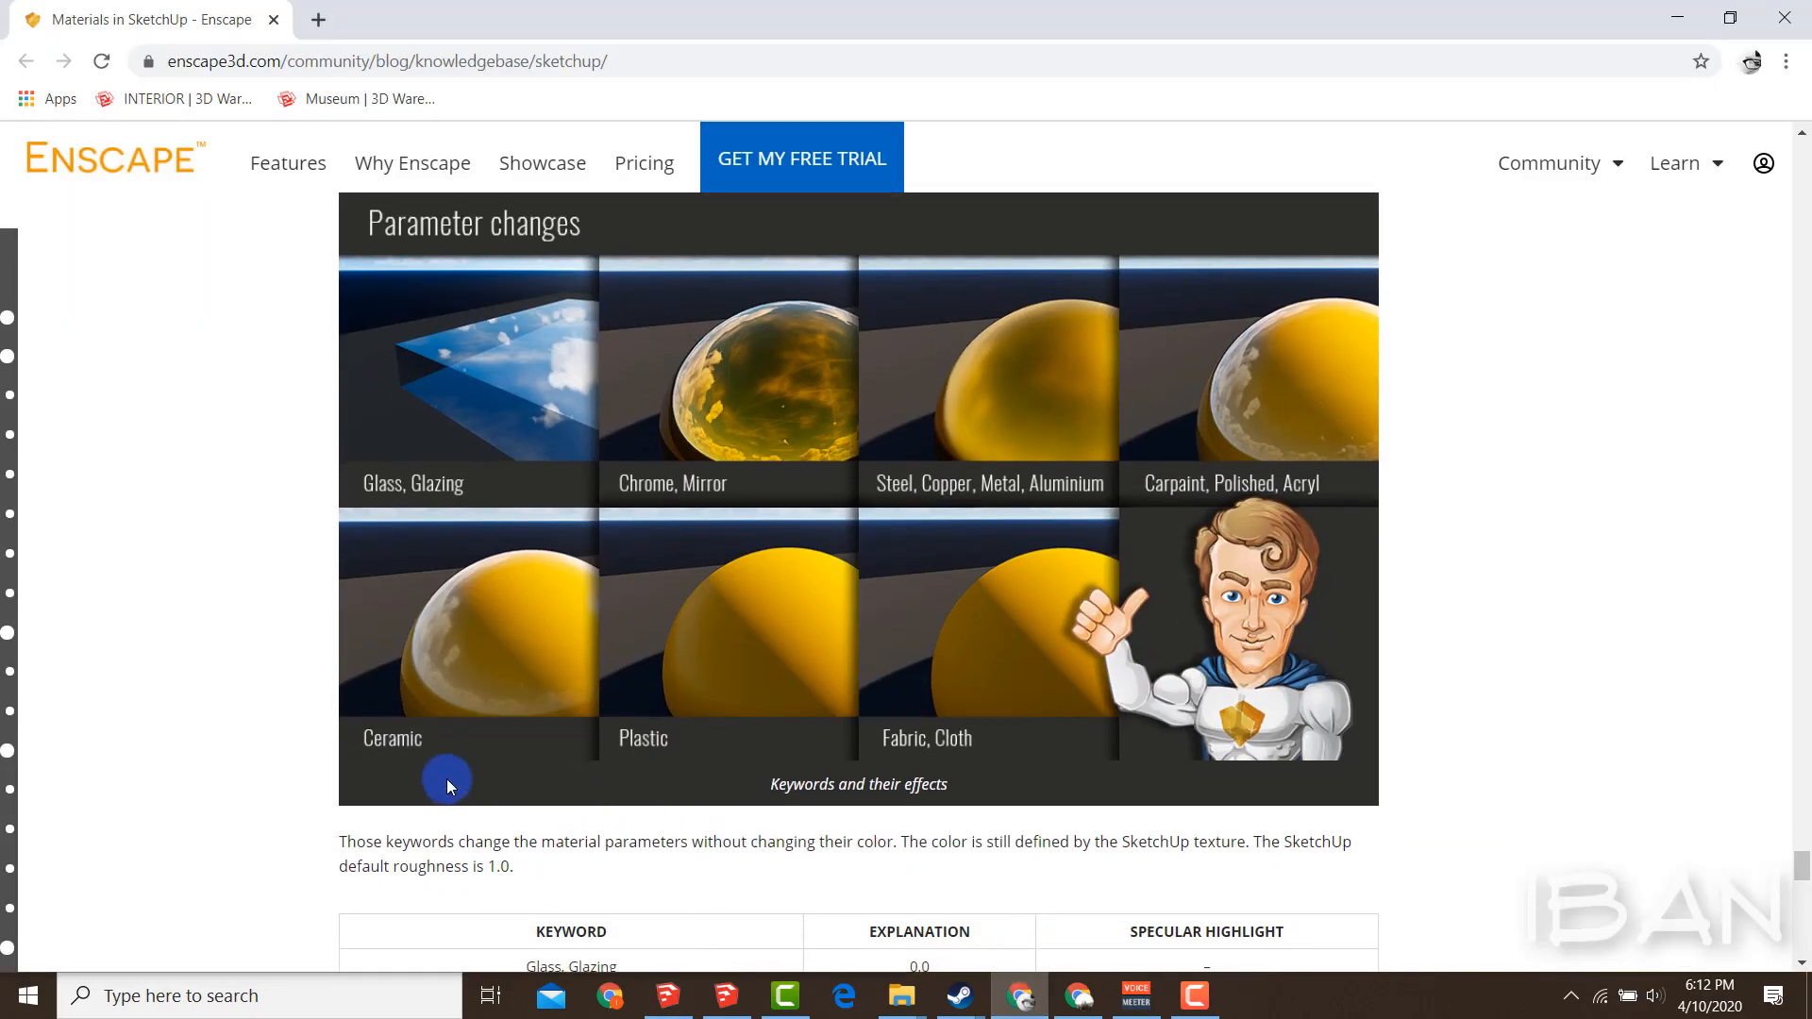
pyautogui.click(669, 996)
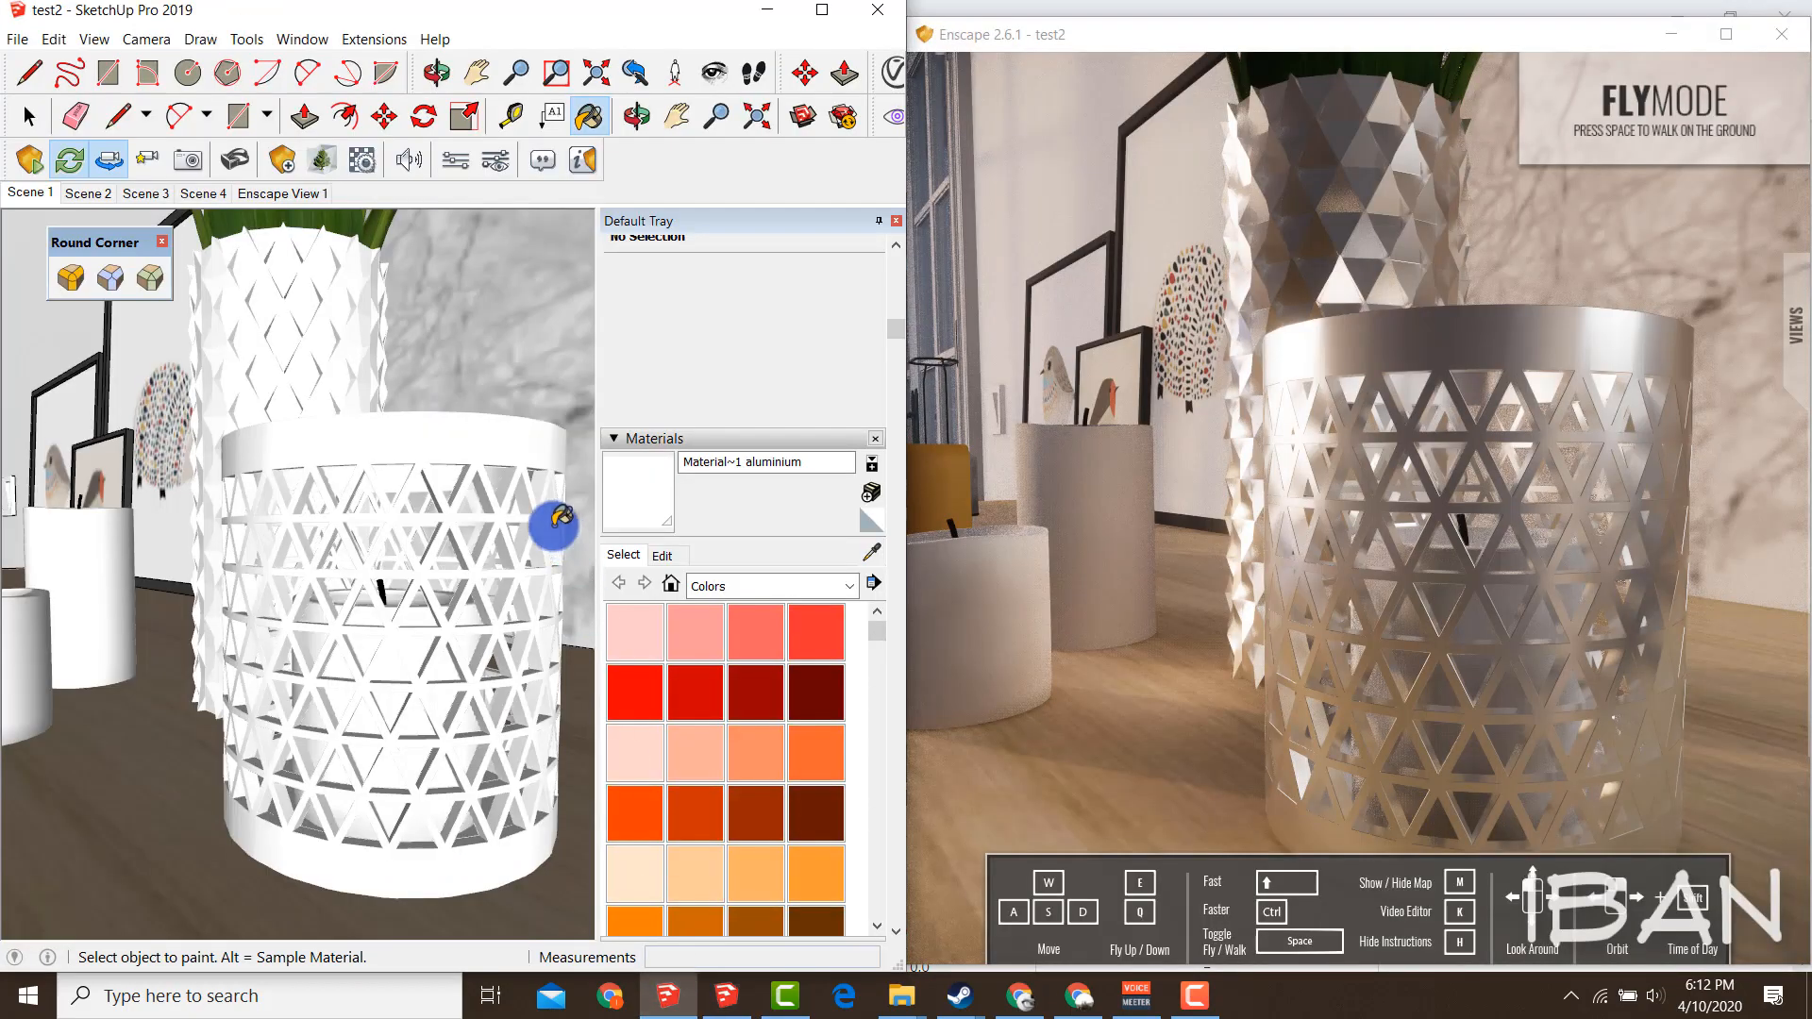
pyautogui.moveTo(747, 463); pyautogui.dragTo(829, 463)
pyautogui.write('ceramic')
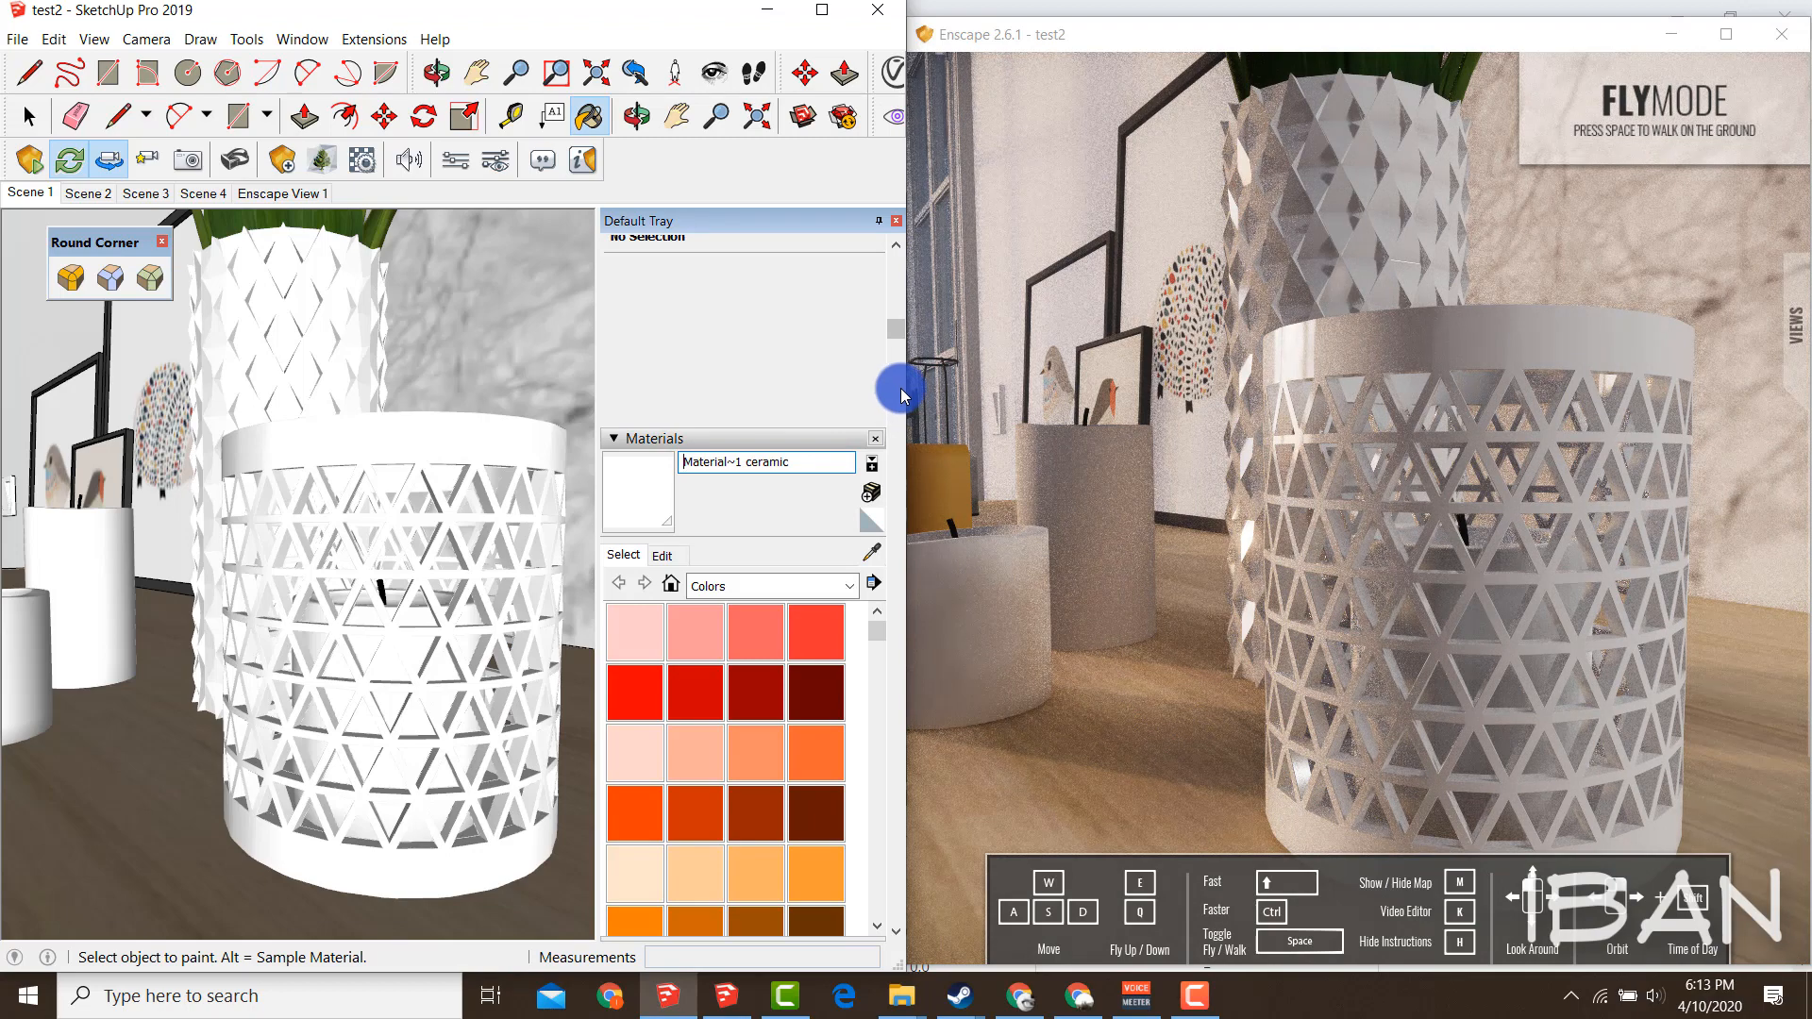
pyautogui.scroll(-2, 316, 583)
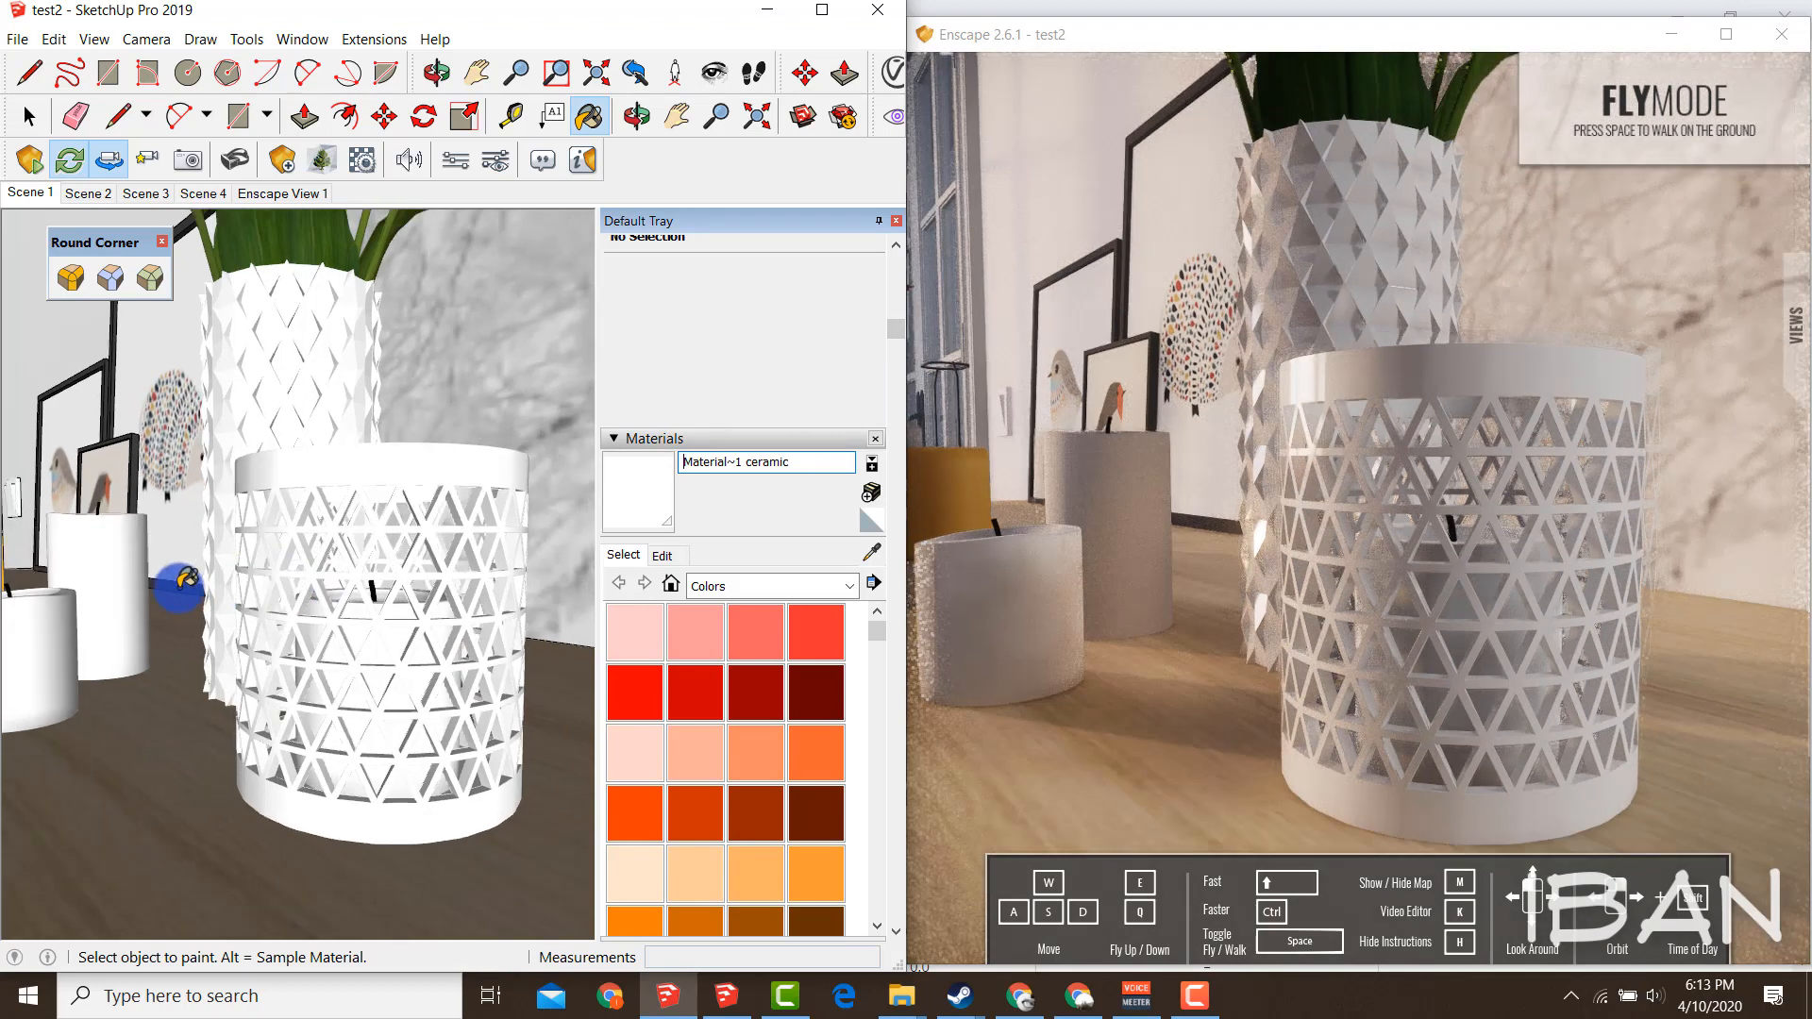
# Sample the material of the large framed hedgehog picture
pyautogui.moveTo(178, 582); pyautogui.dragTo(308, 720, button='middle')
pyautogui.scroll(5, 283, 572)
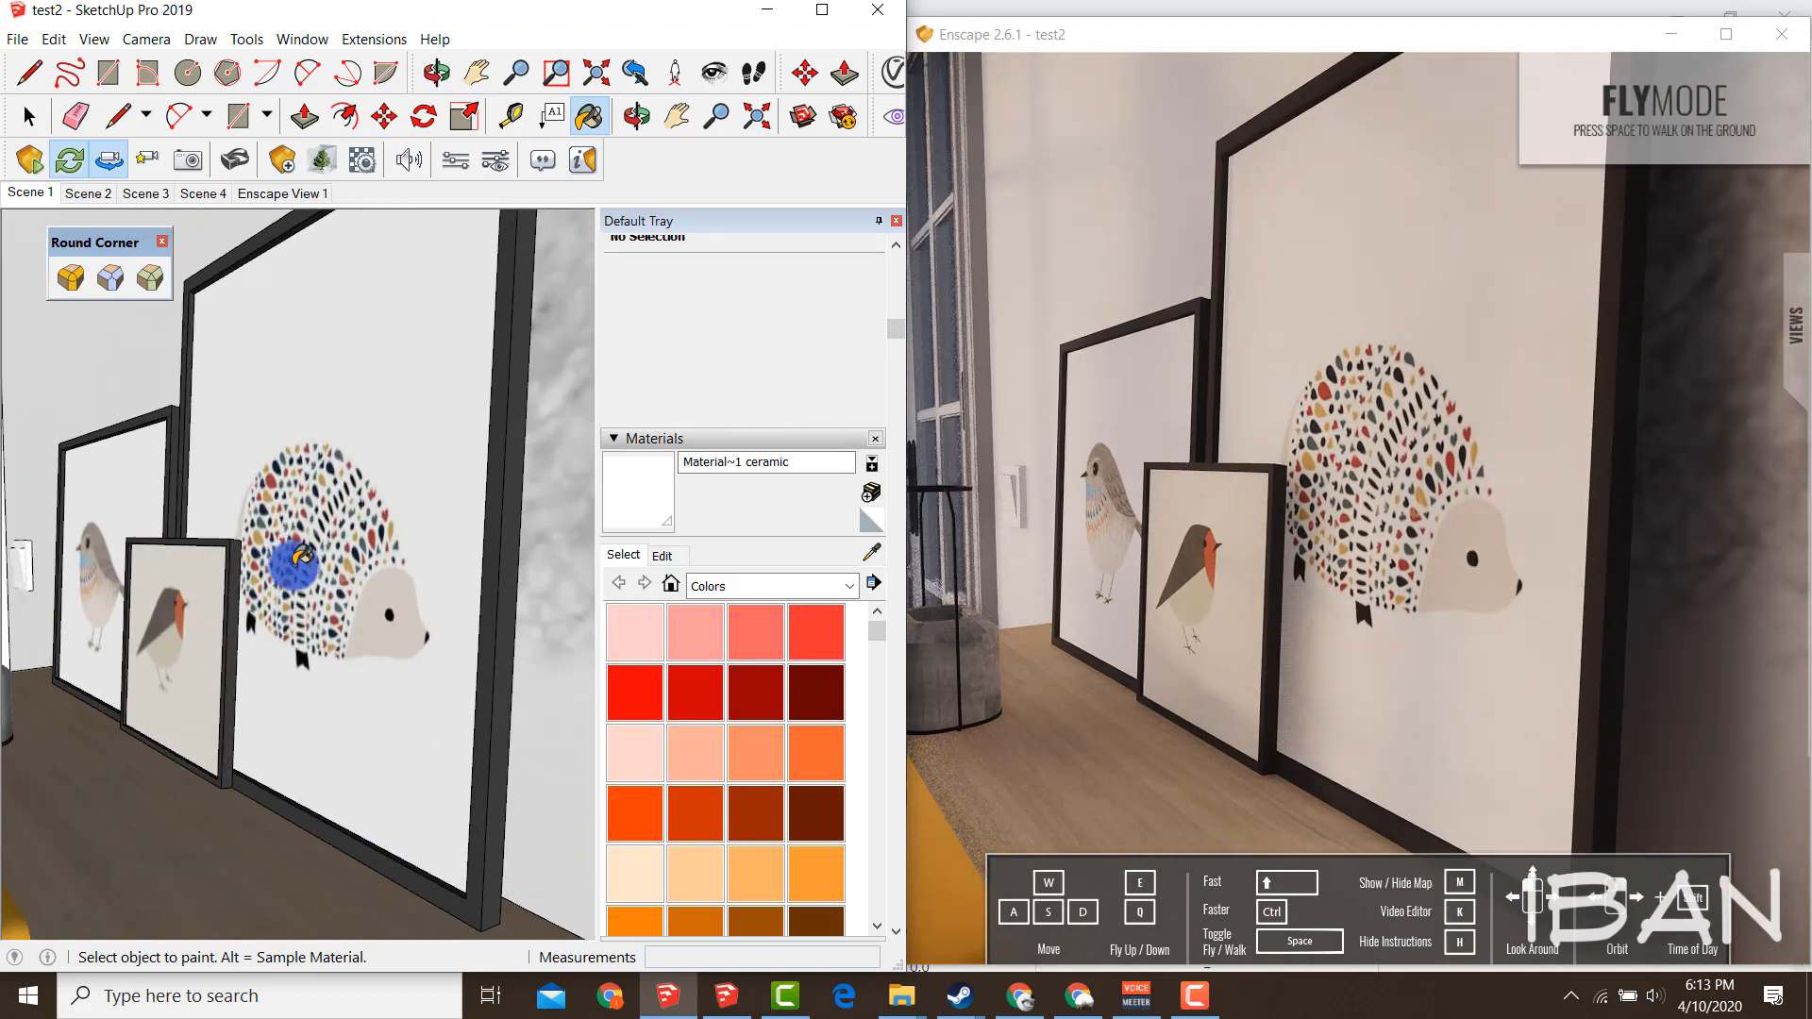
pyautogui.moveTo(296, 557)
pyautogui.mouseDown(button='middle')
pyautogui.moveTo(430, 591)
pyautogui.moveTo(457, 554)
pyautogui.moveTo(356, 607)
pyautogui.mouseUp(button='middle')
pyautogui.press('alt')
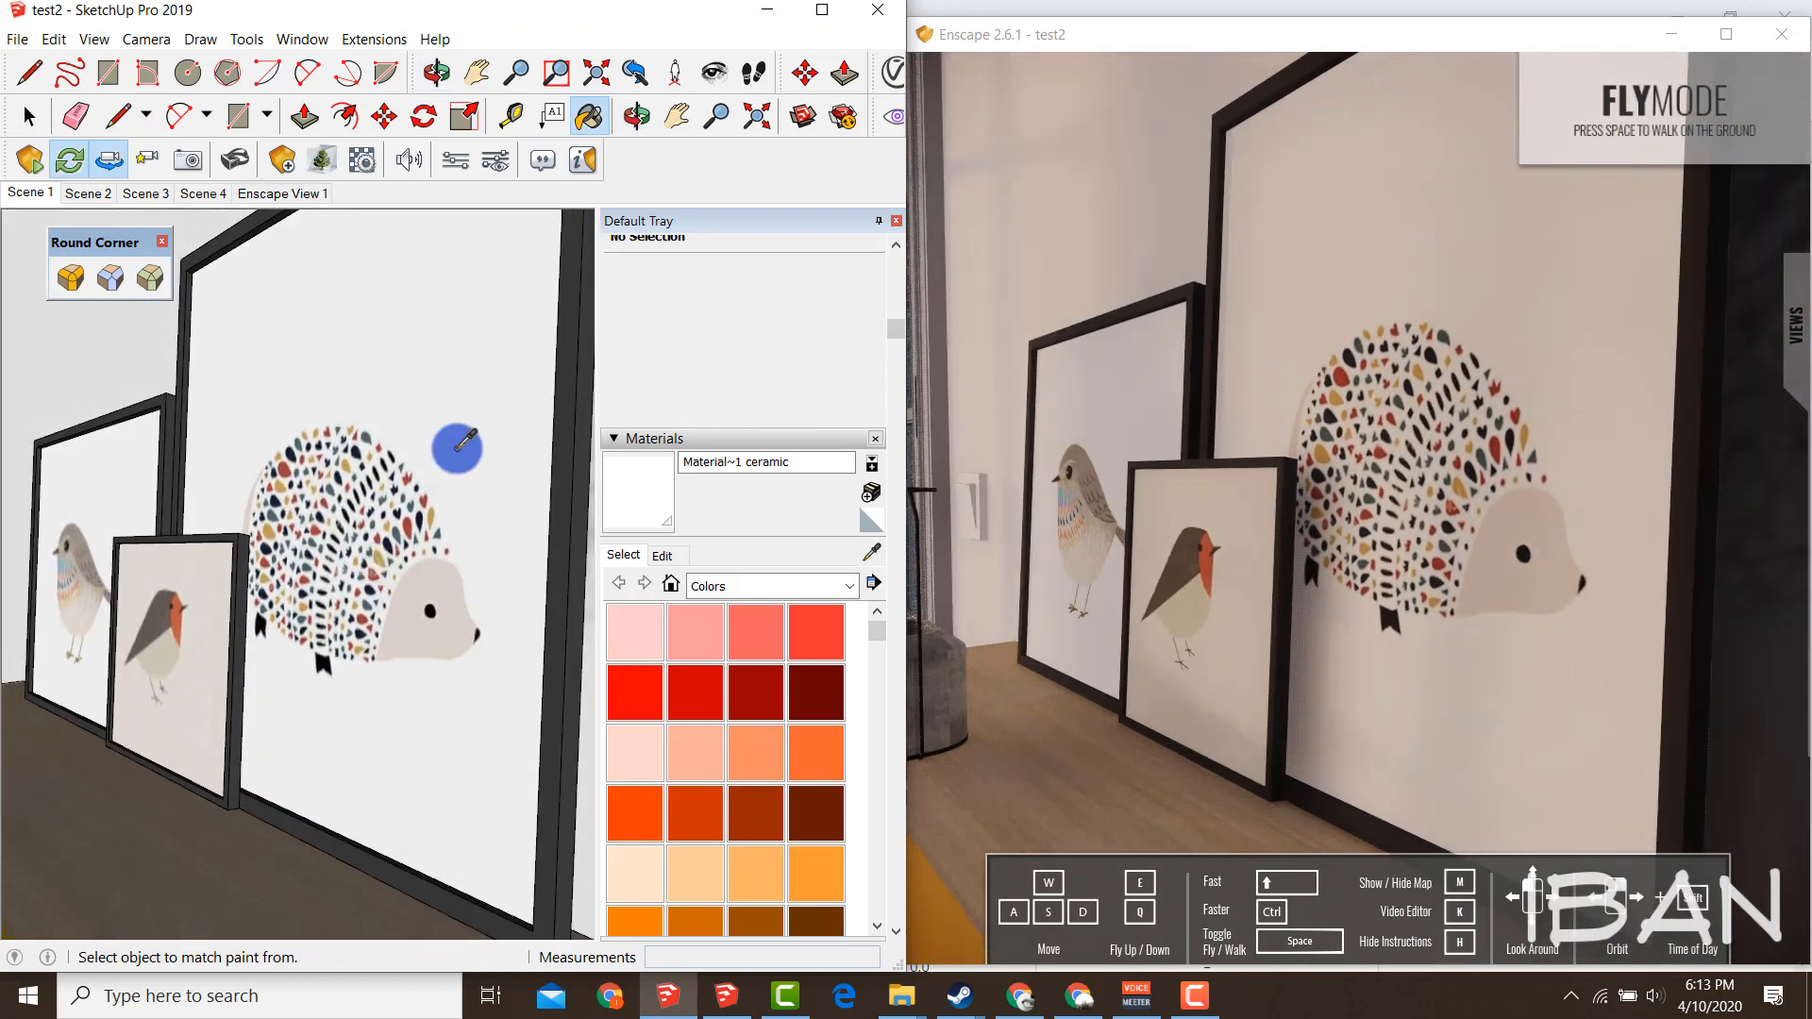
pyautogui.keyDown('alt'); pyautogui.click(459, 447); pyautogui.keyUp('alt')
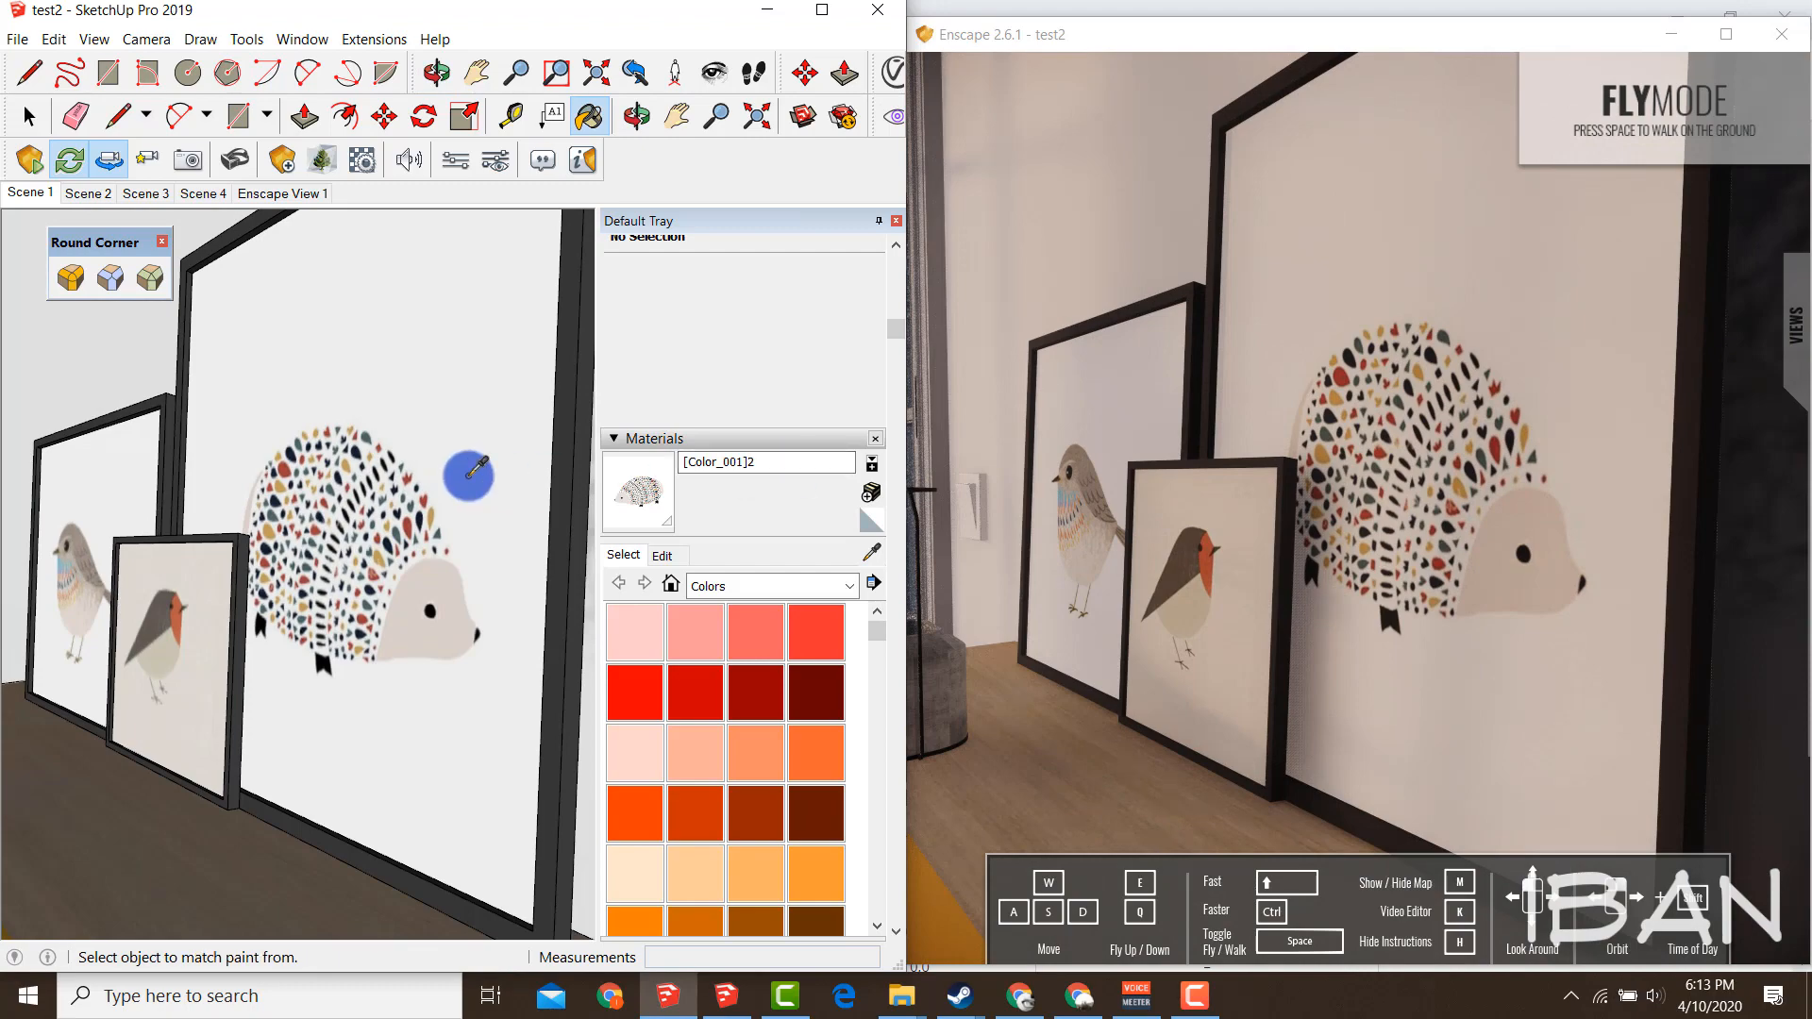
# Look up the glass keyword on the Enscape page and rename the hedgehog picture's material in SketchUp to "[Color_001]2 glass"
pyautogui.click(1020, 995)
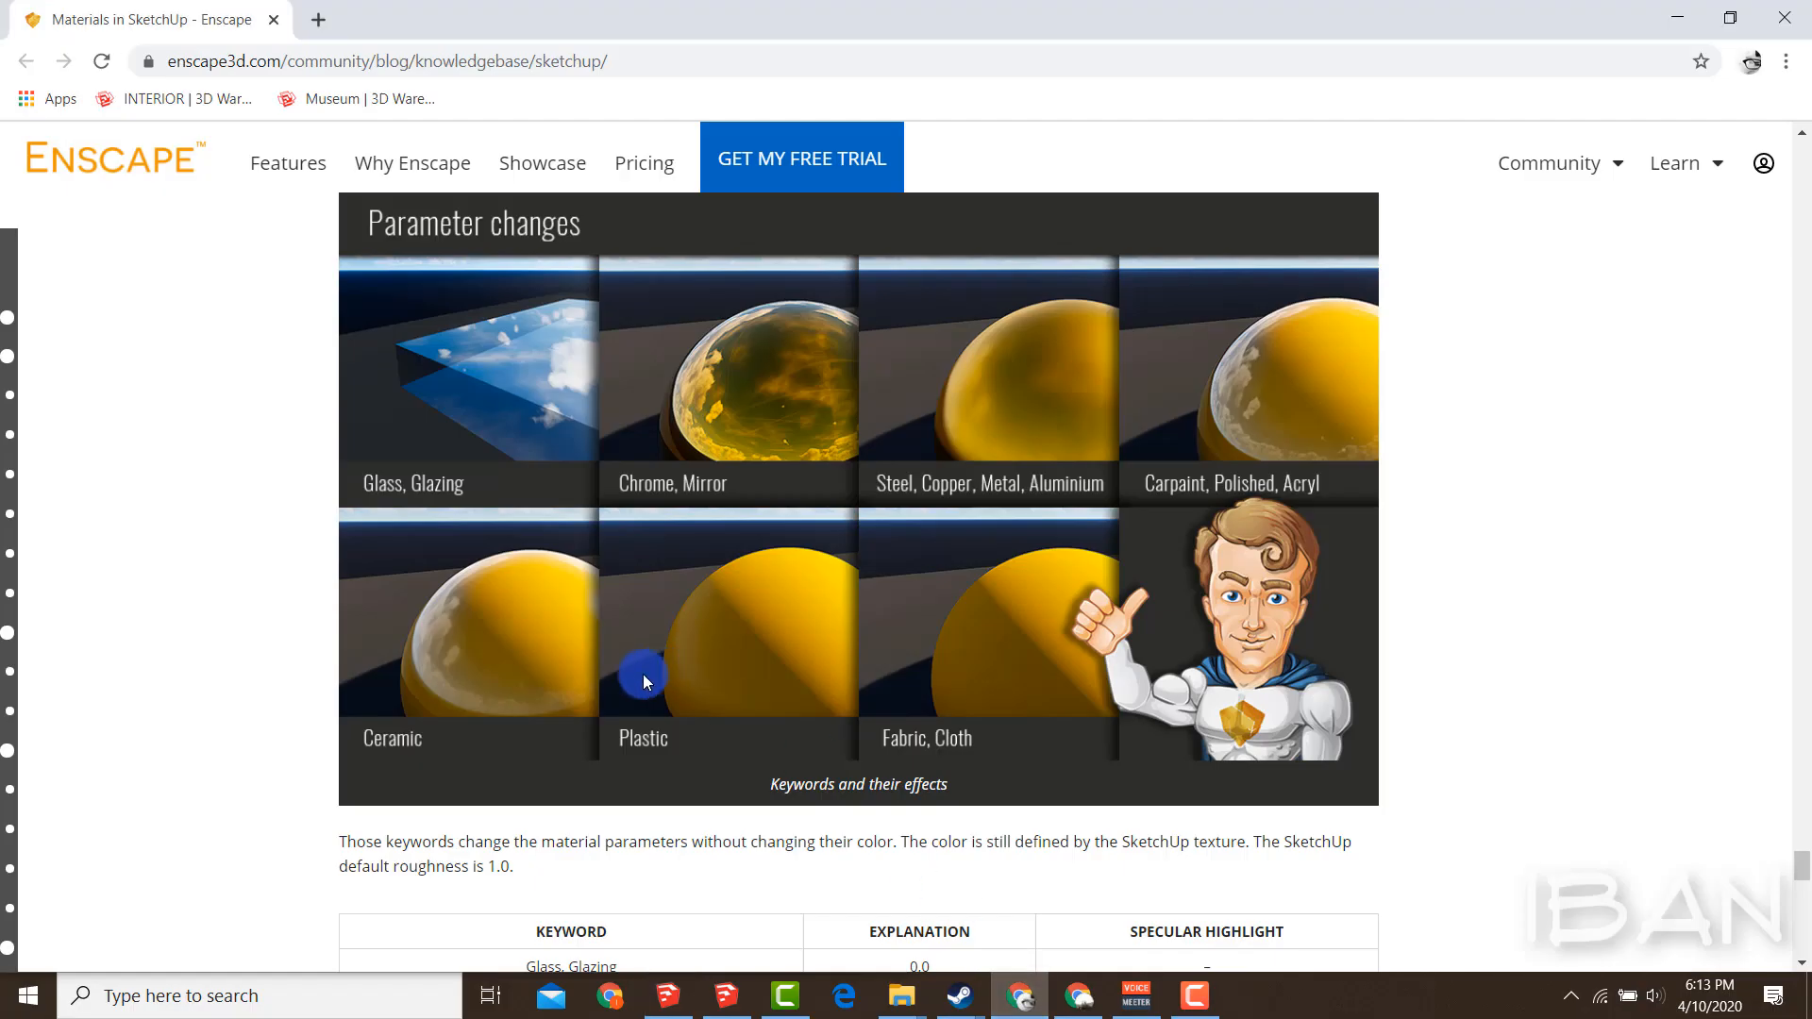
pyautogui.scroll(8, 491, 747)
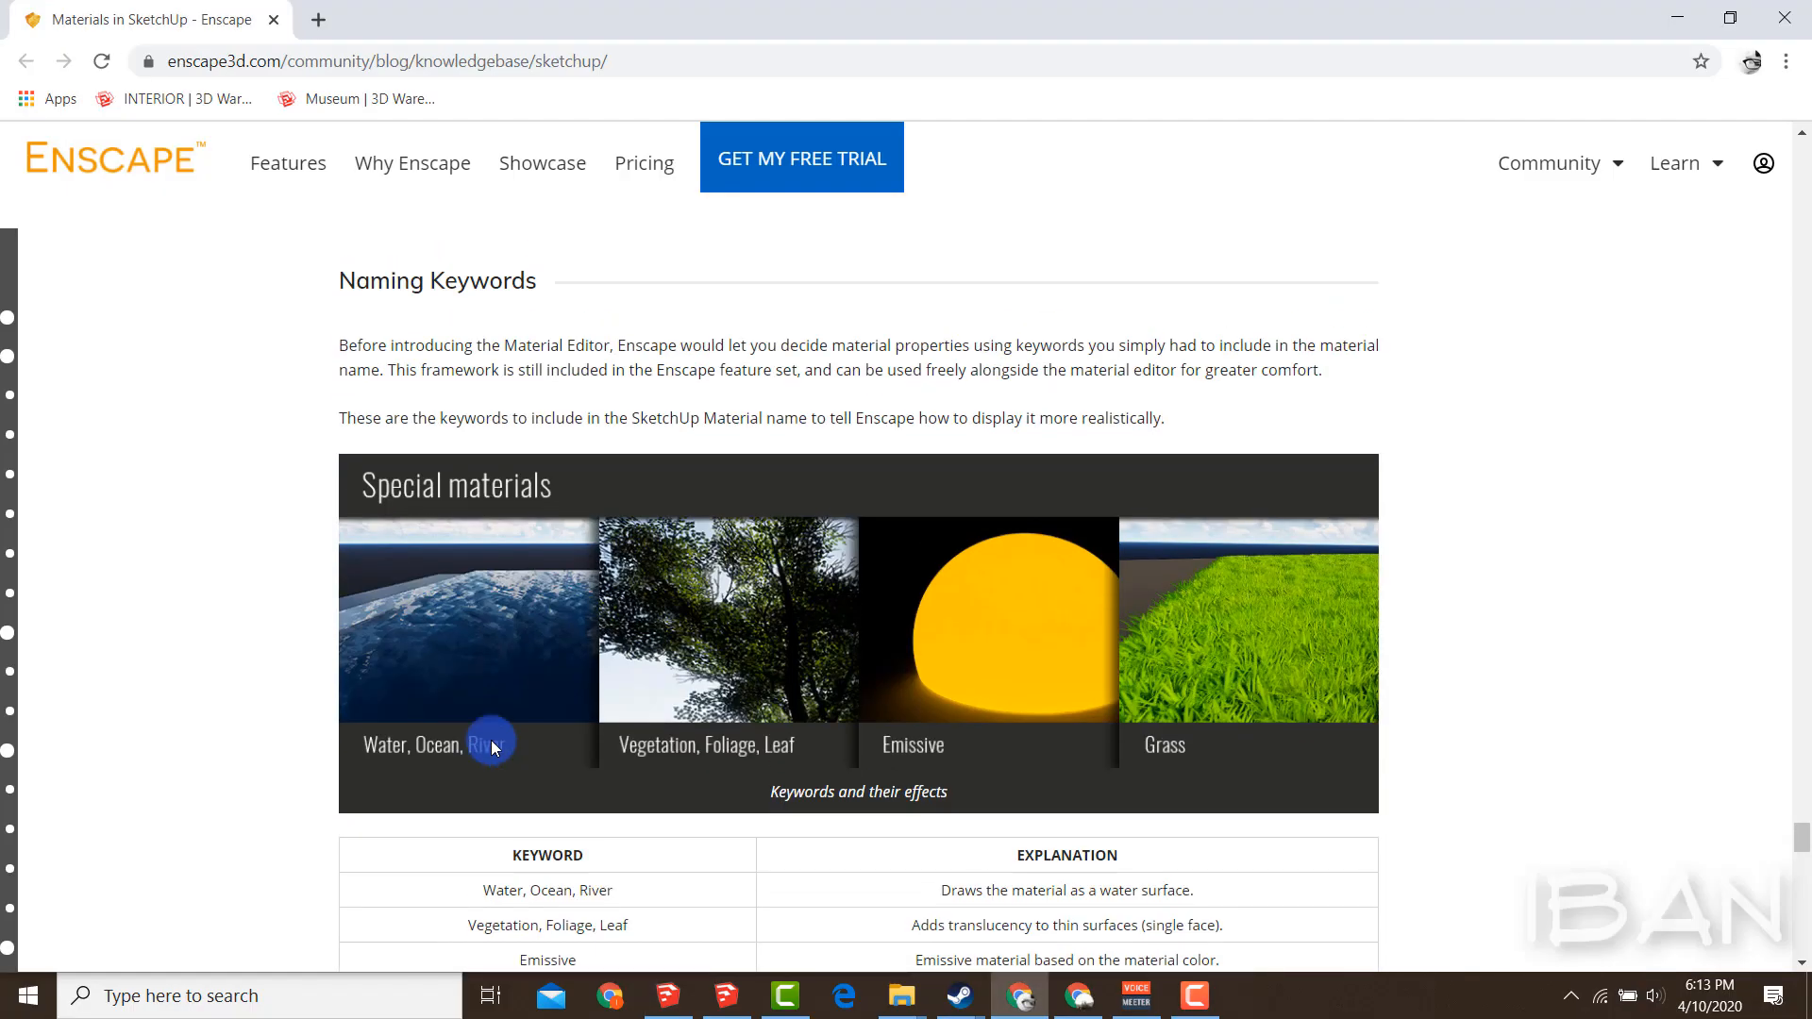
pyautogui.scroll(-4, 490, 748)
pyautogui.scroll(-3, 490, 747)
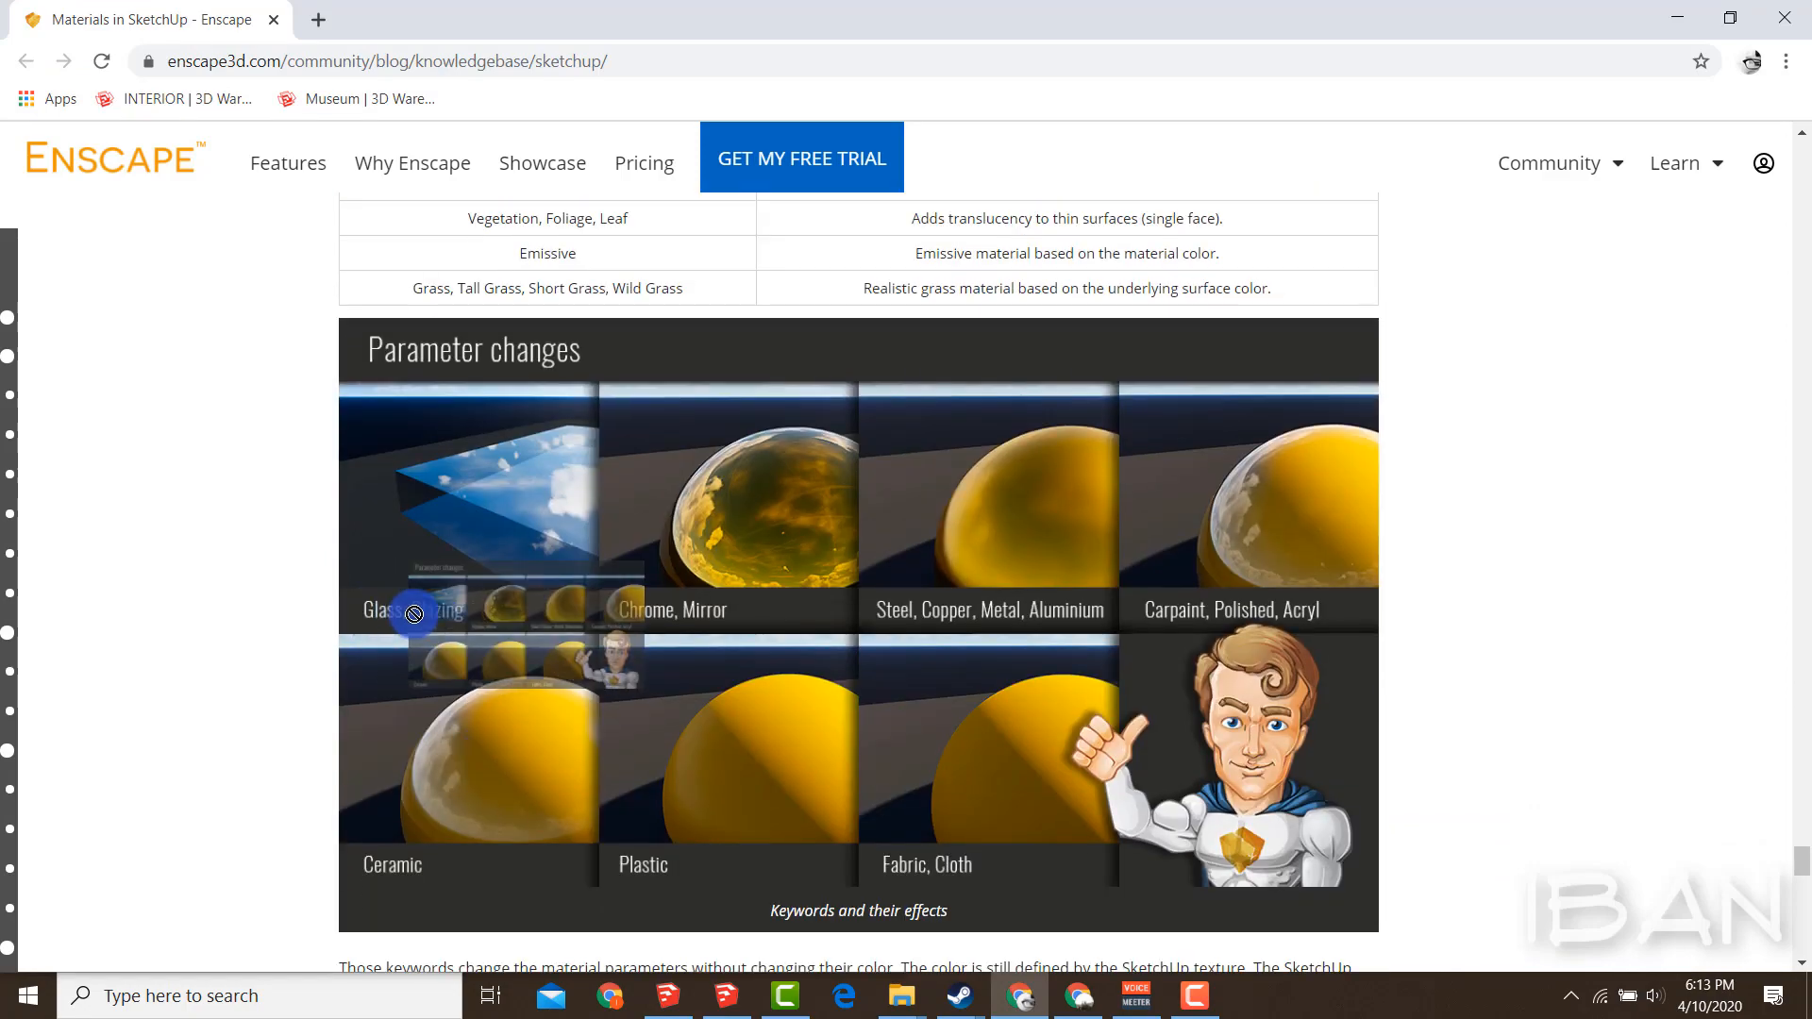
pyautogui.hotkey('alt', 'Tab')
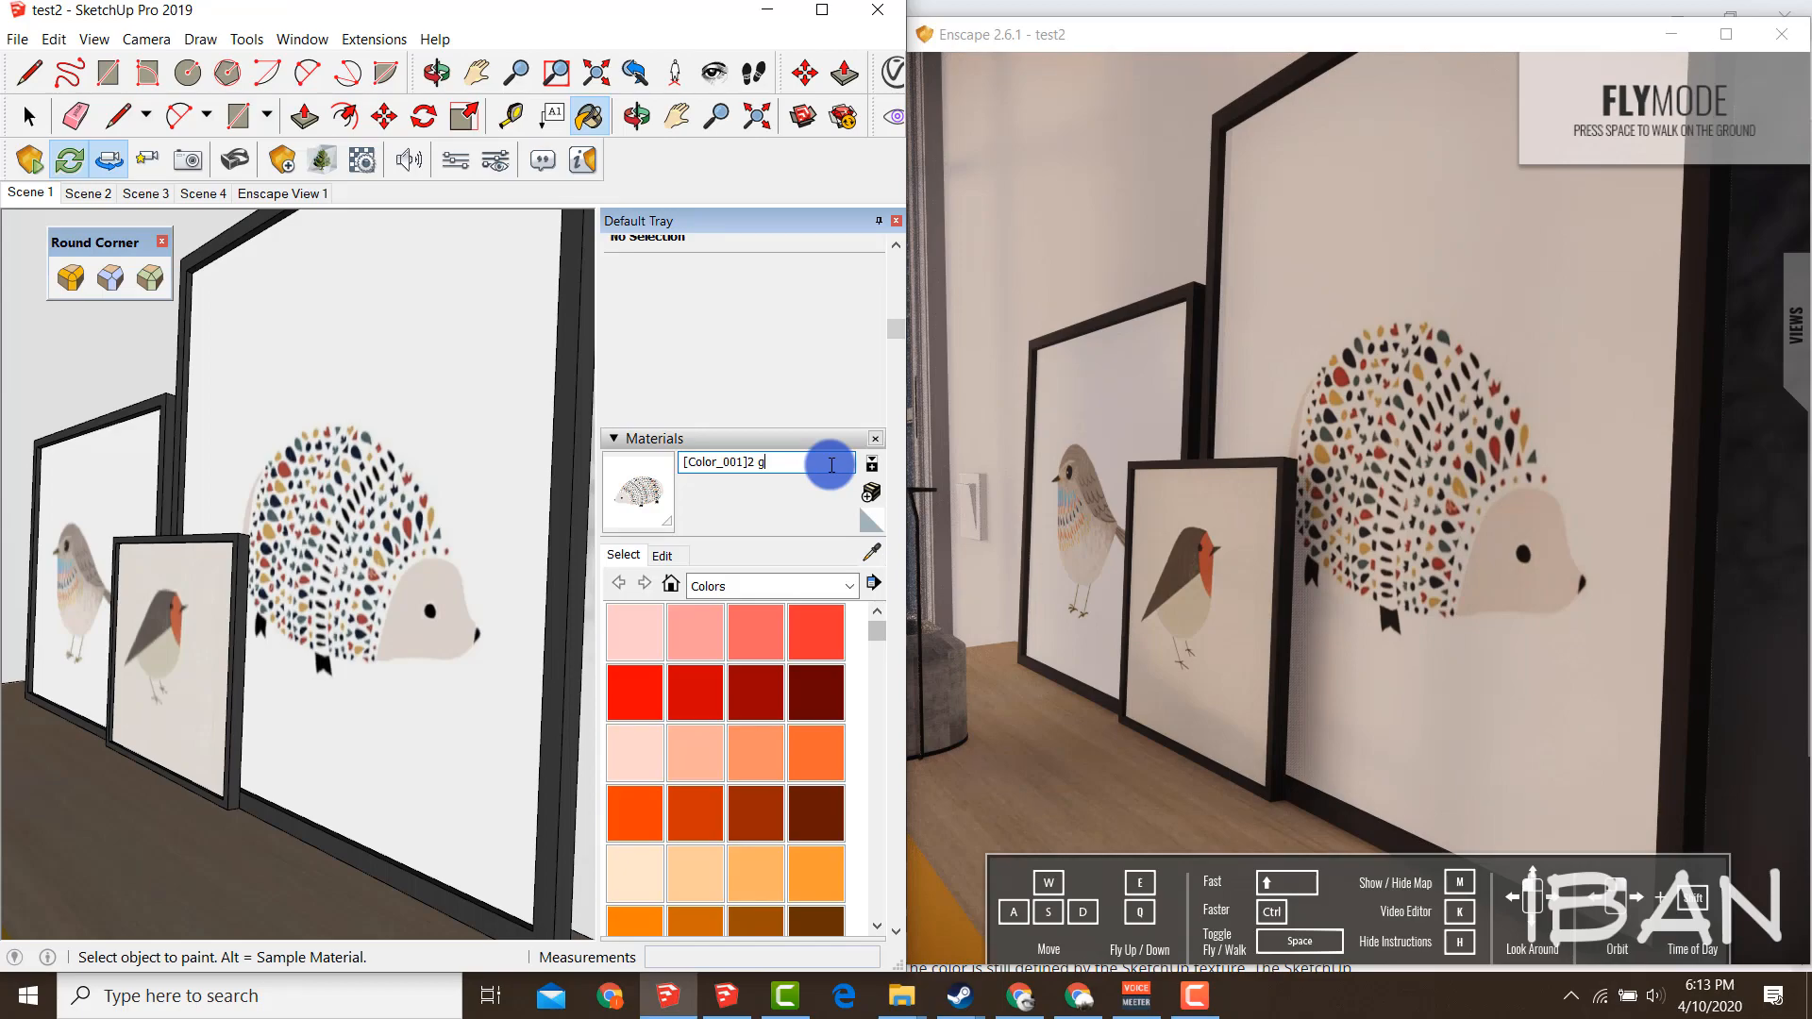
pyautogui.press('Return')
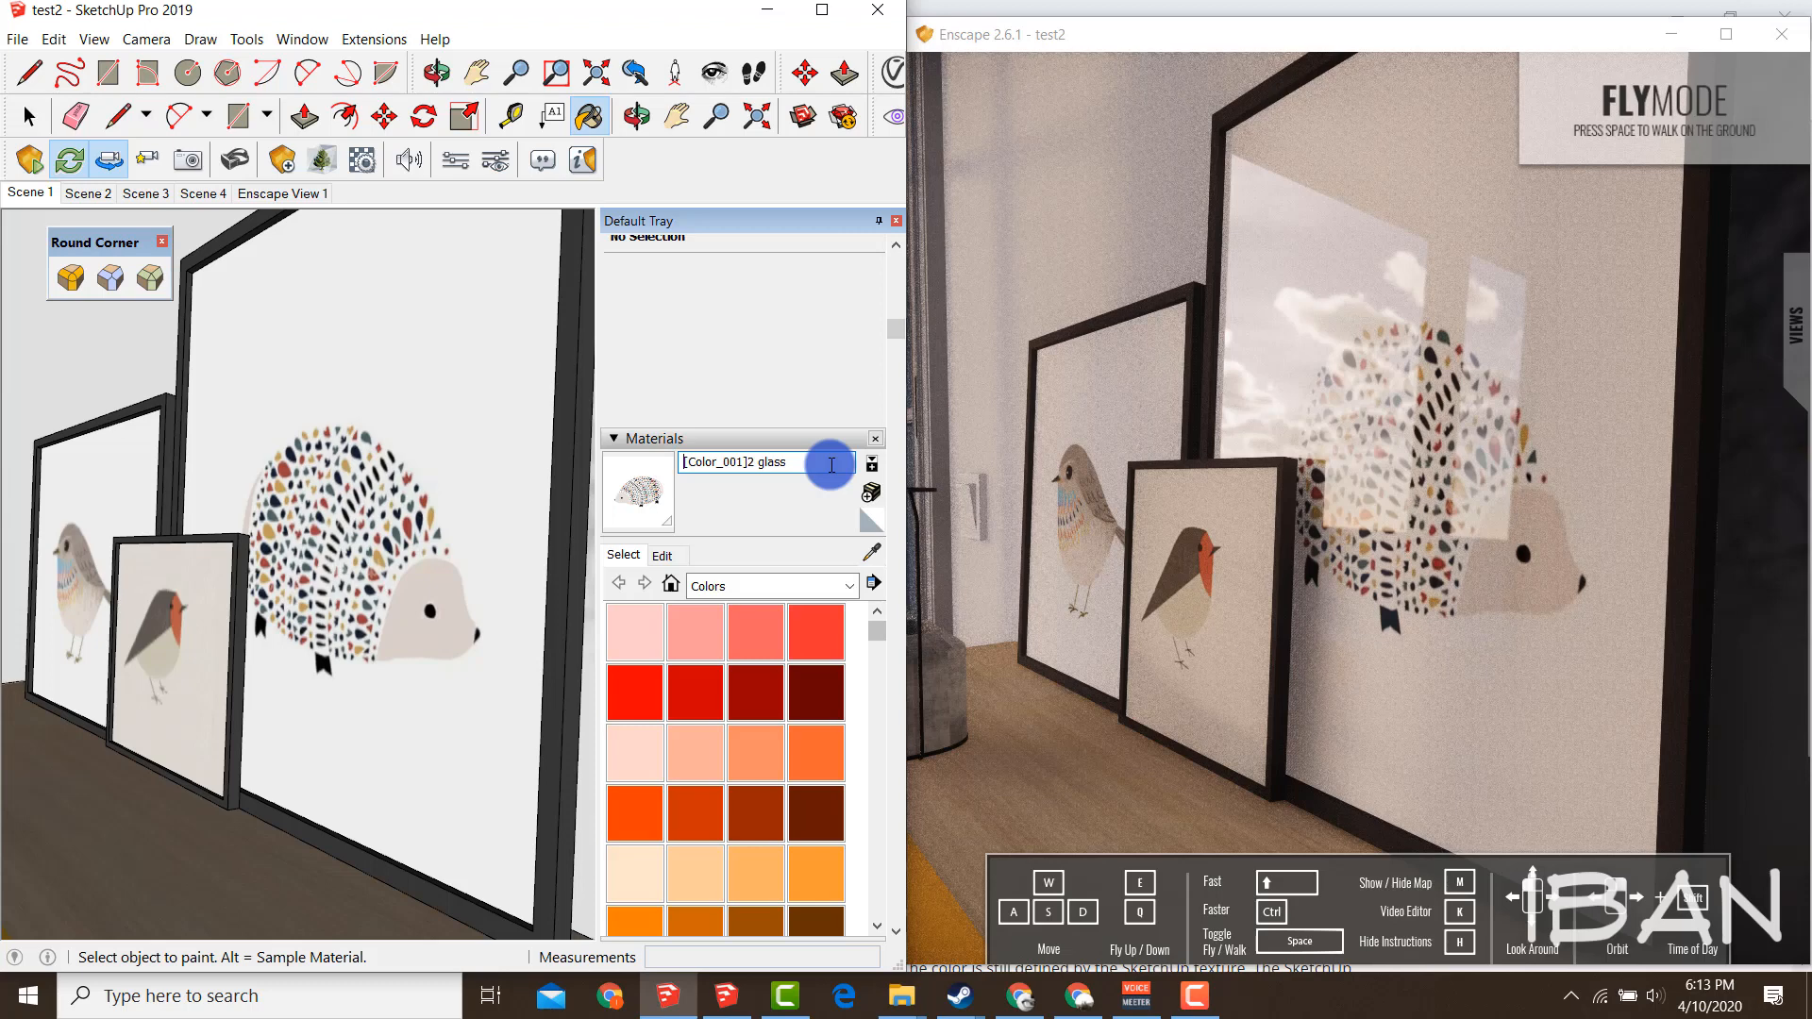
# Sample the material of the small robin picture and rename it to "[Color_001]3 glass"
pyautogui.keyDown('alt'); pyautogui.click(139, 591); pyautogui.keyUp('alt')
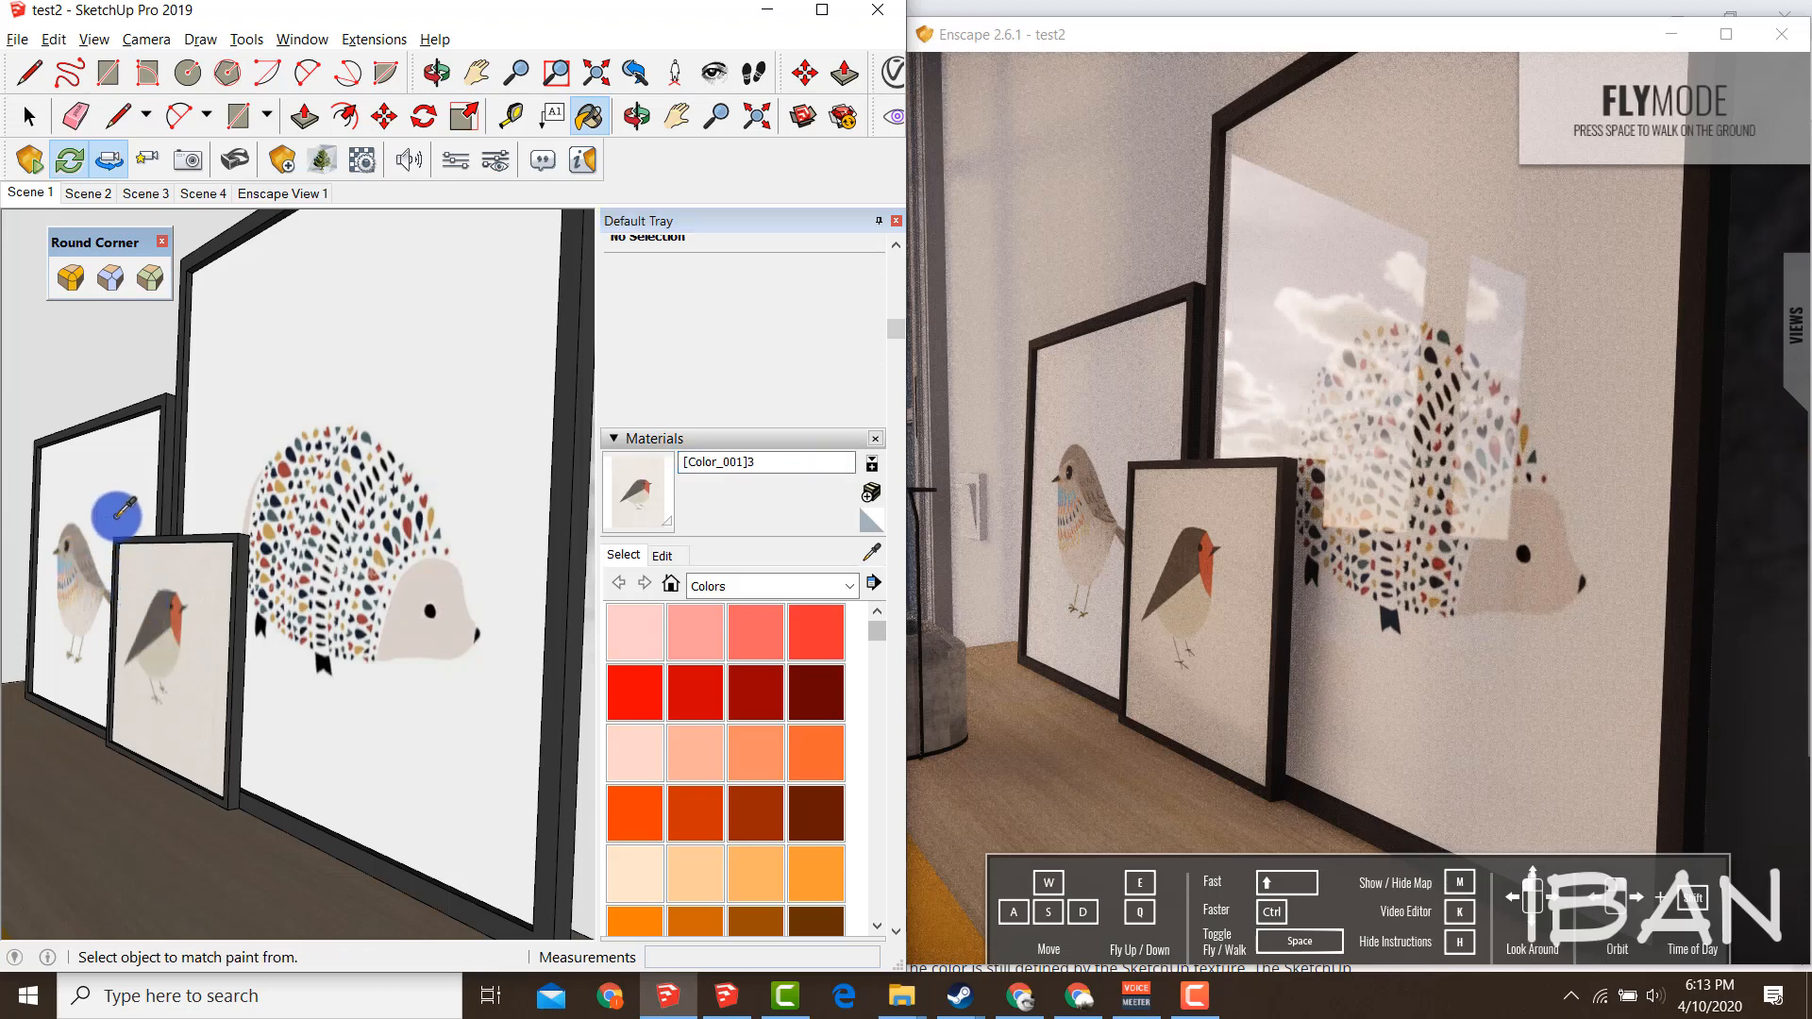
pyautogui.keyDown('alt'); pyautogui.click(122, 514); pyautogui.keyUp('alt')
pyautogui.keyDown('alt'); pyautogui.click(142, 589); pyautogui.keyUp('alt')
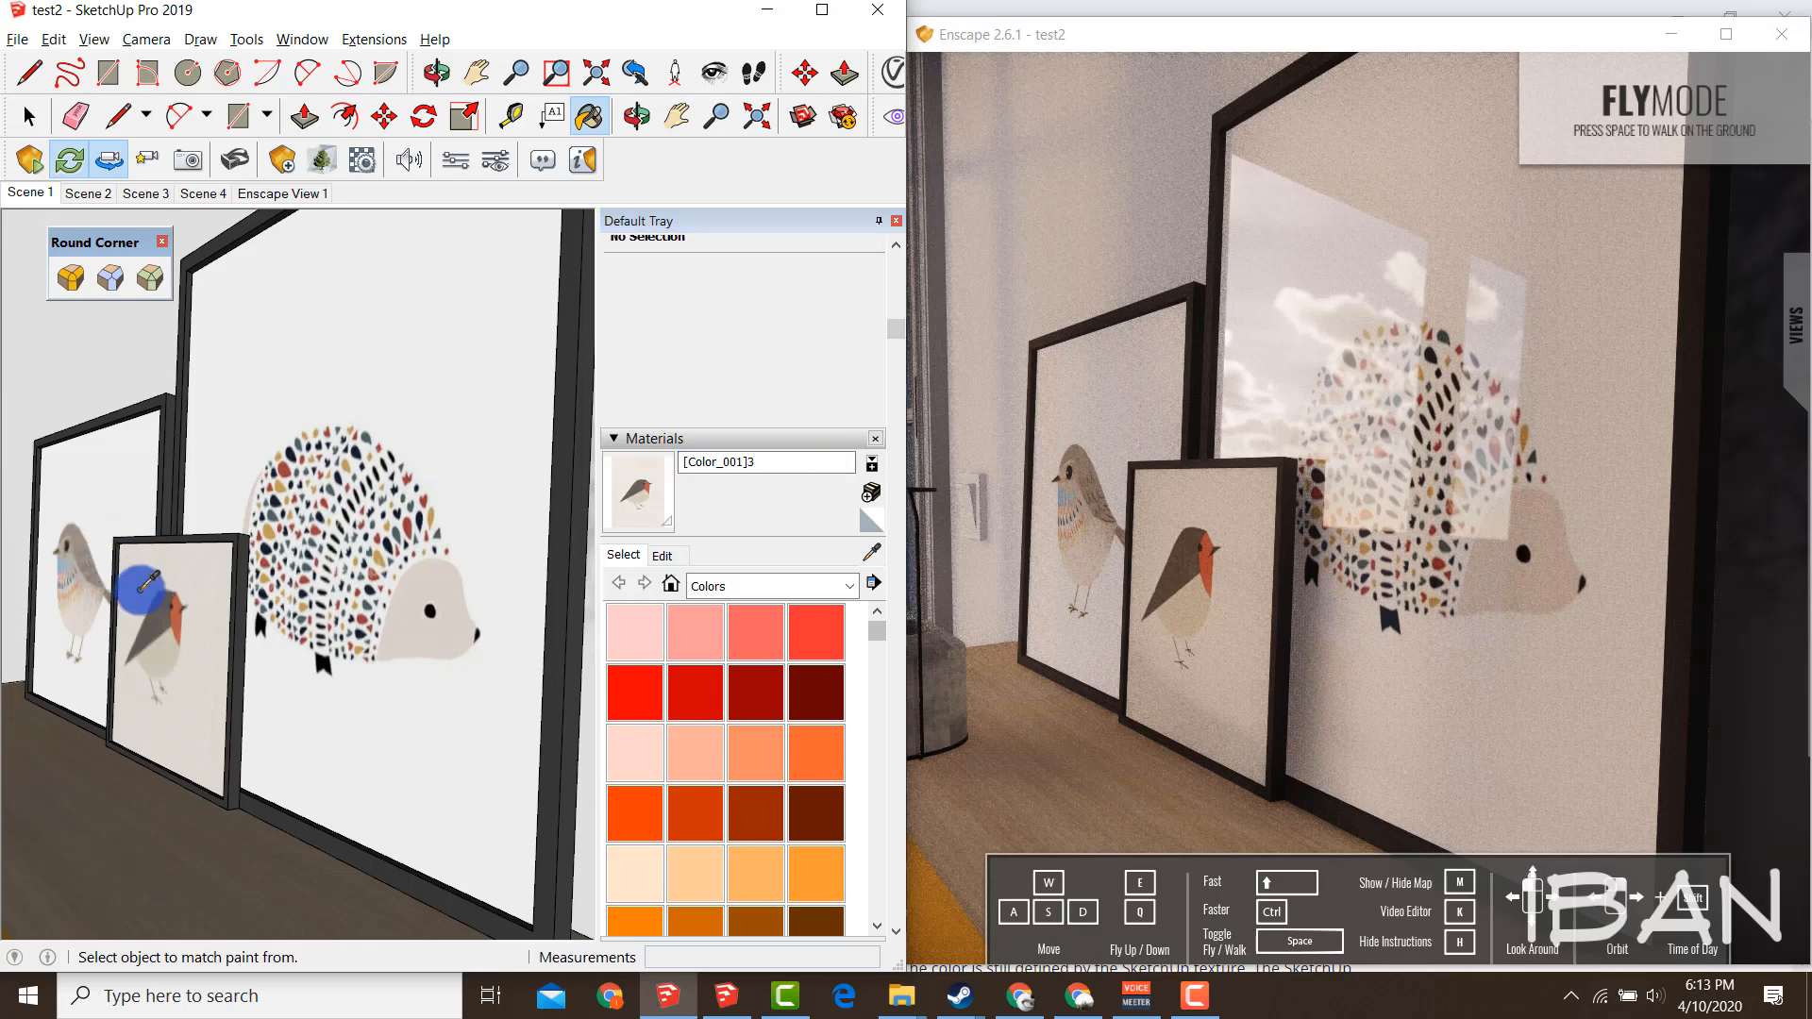
pyautogui.click(804, 463)
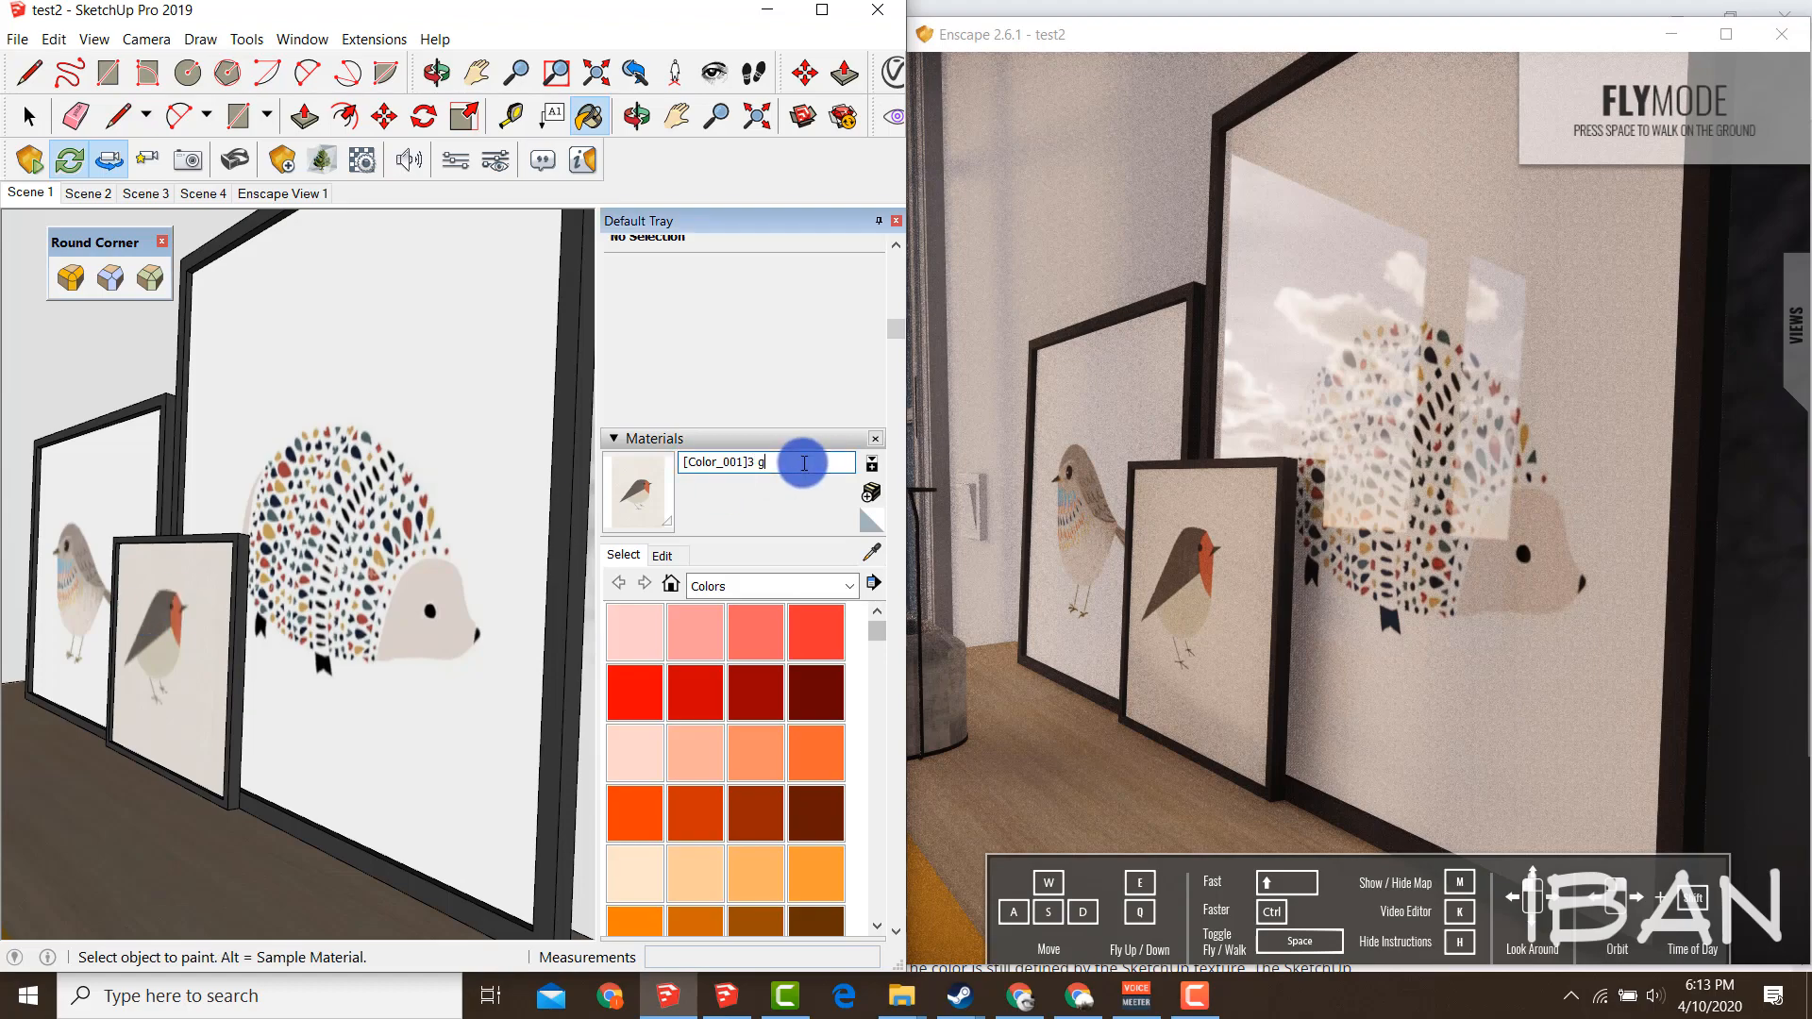
pyautogui.write('glass')
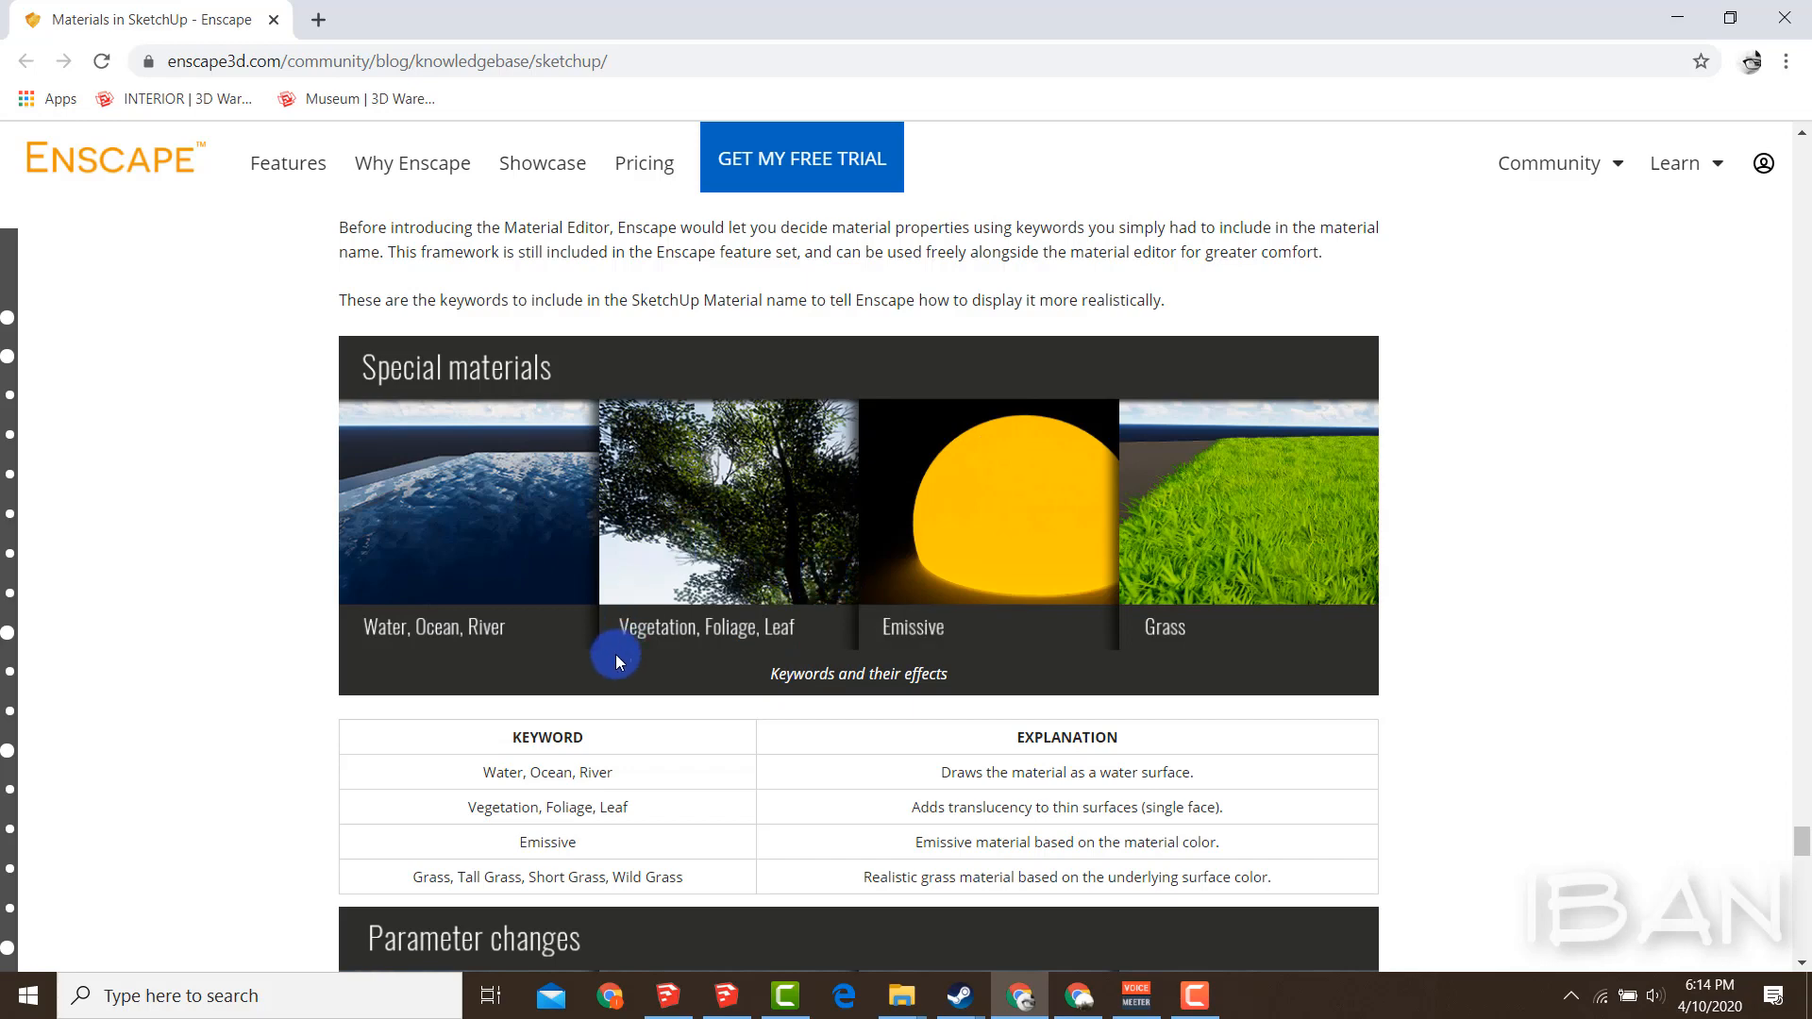
# Look up the grass keyword on the Enscape page and rename the carpet's material in SketchUp to "CARPET_NI_FDUCABO grass"
pyautogui.scroll(-2, 566, 632)
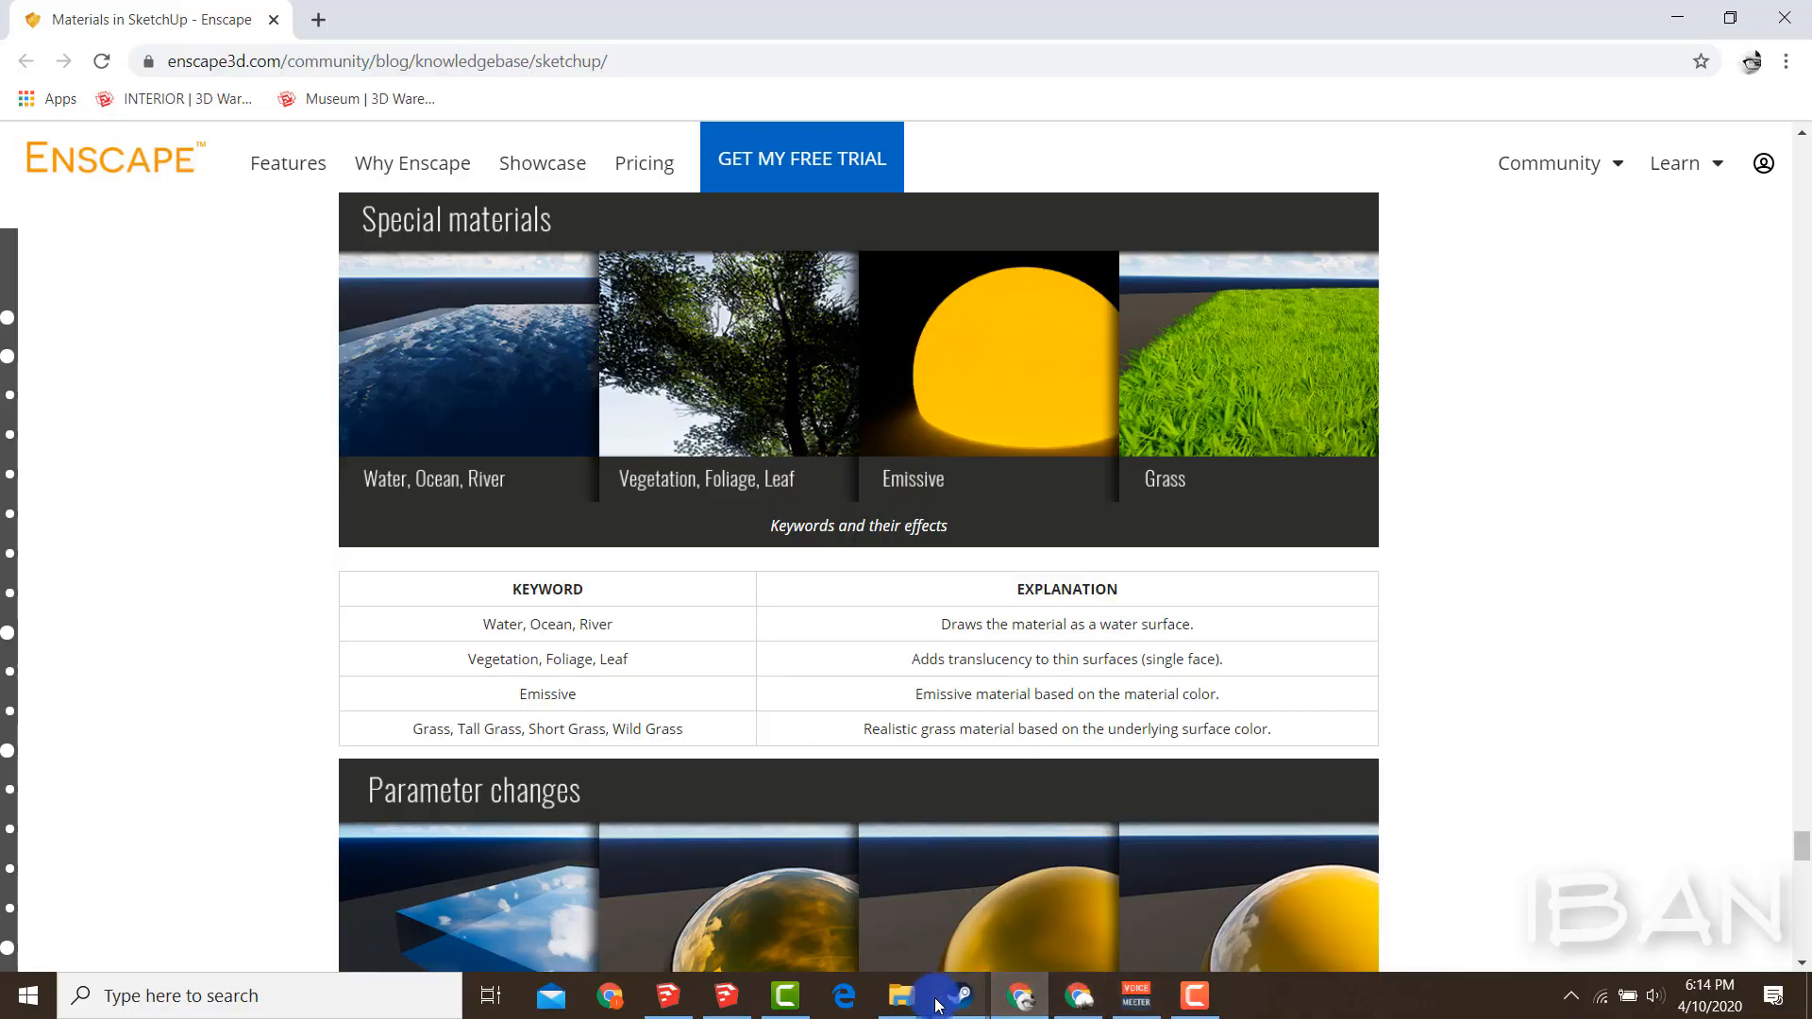
pyautogui.click(668, 996)
pyautogui.click(376, 674)
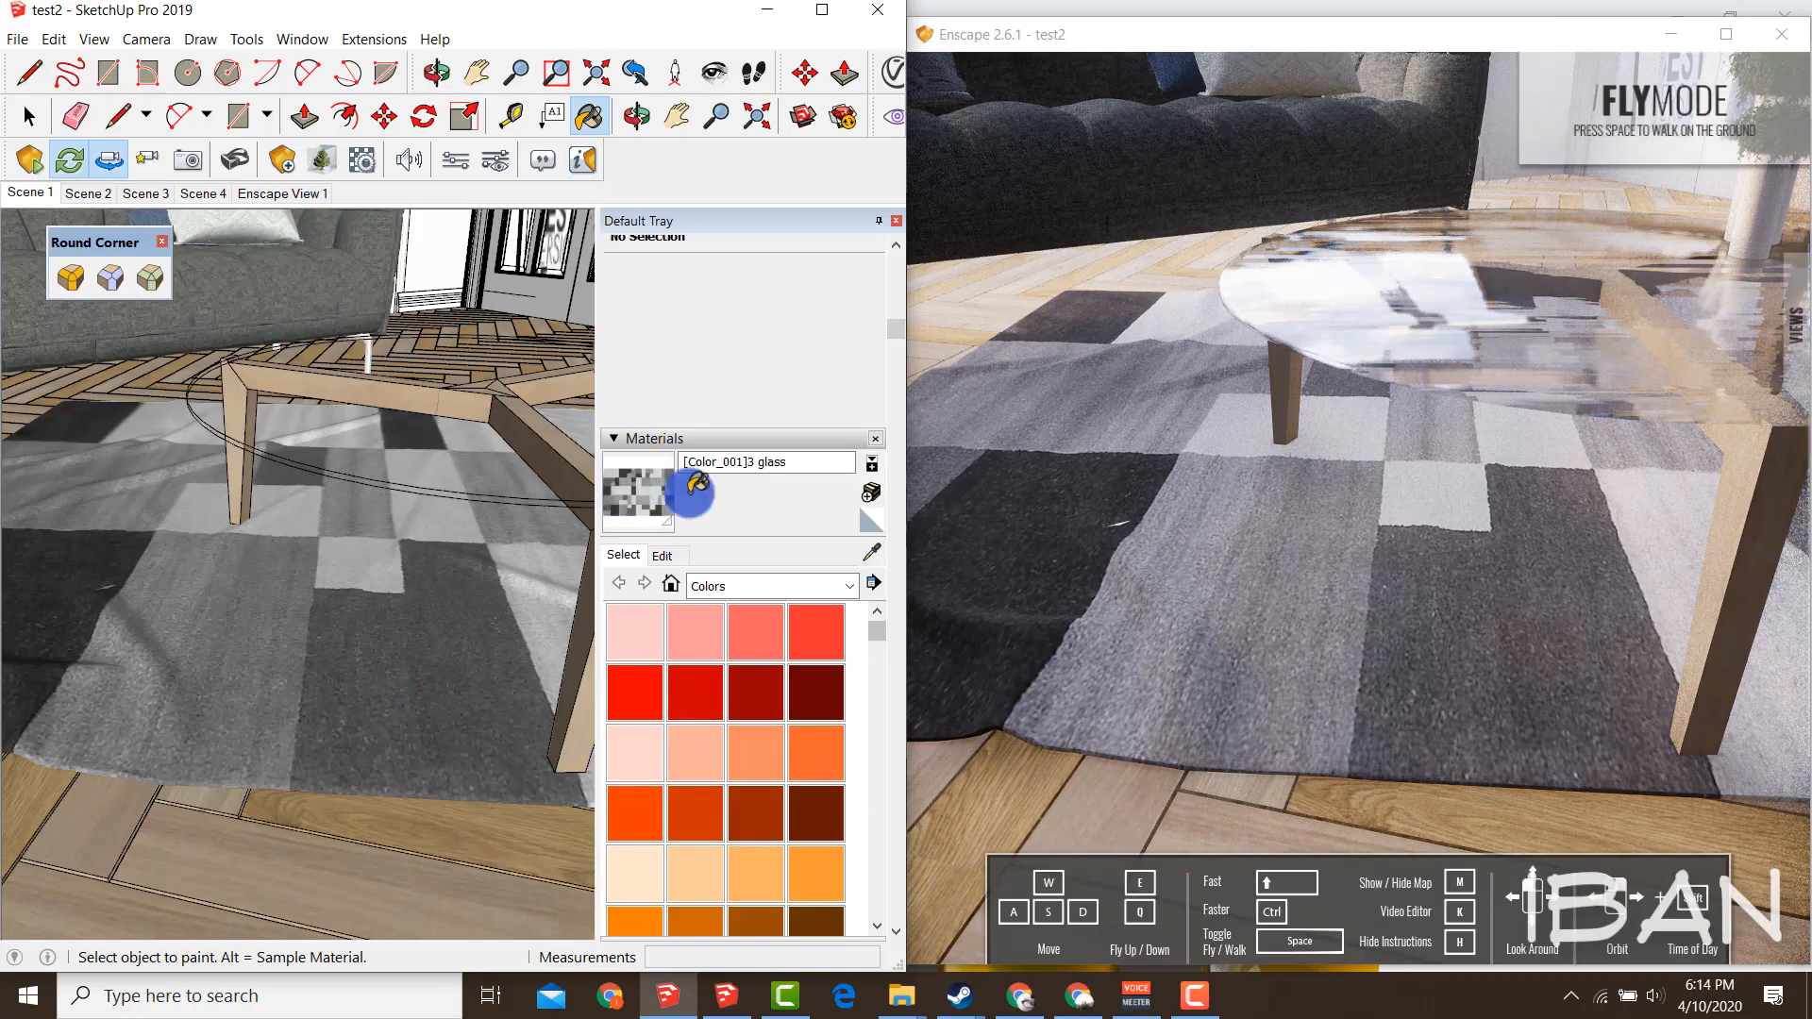
pyautogui.click(820, 464)
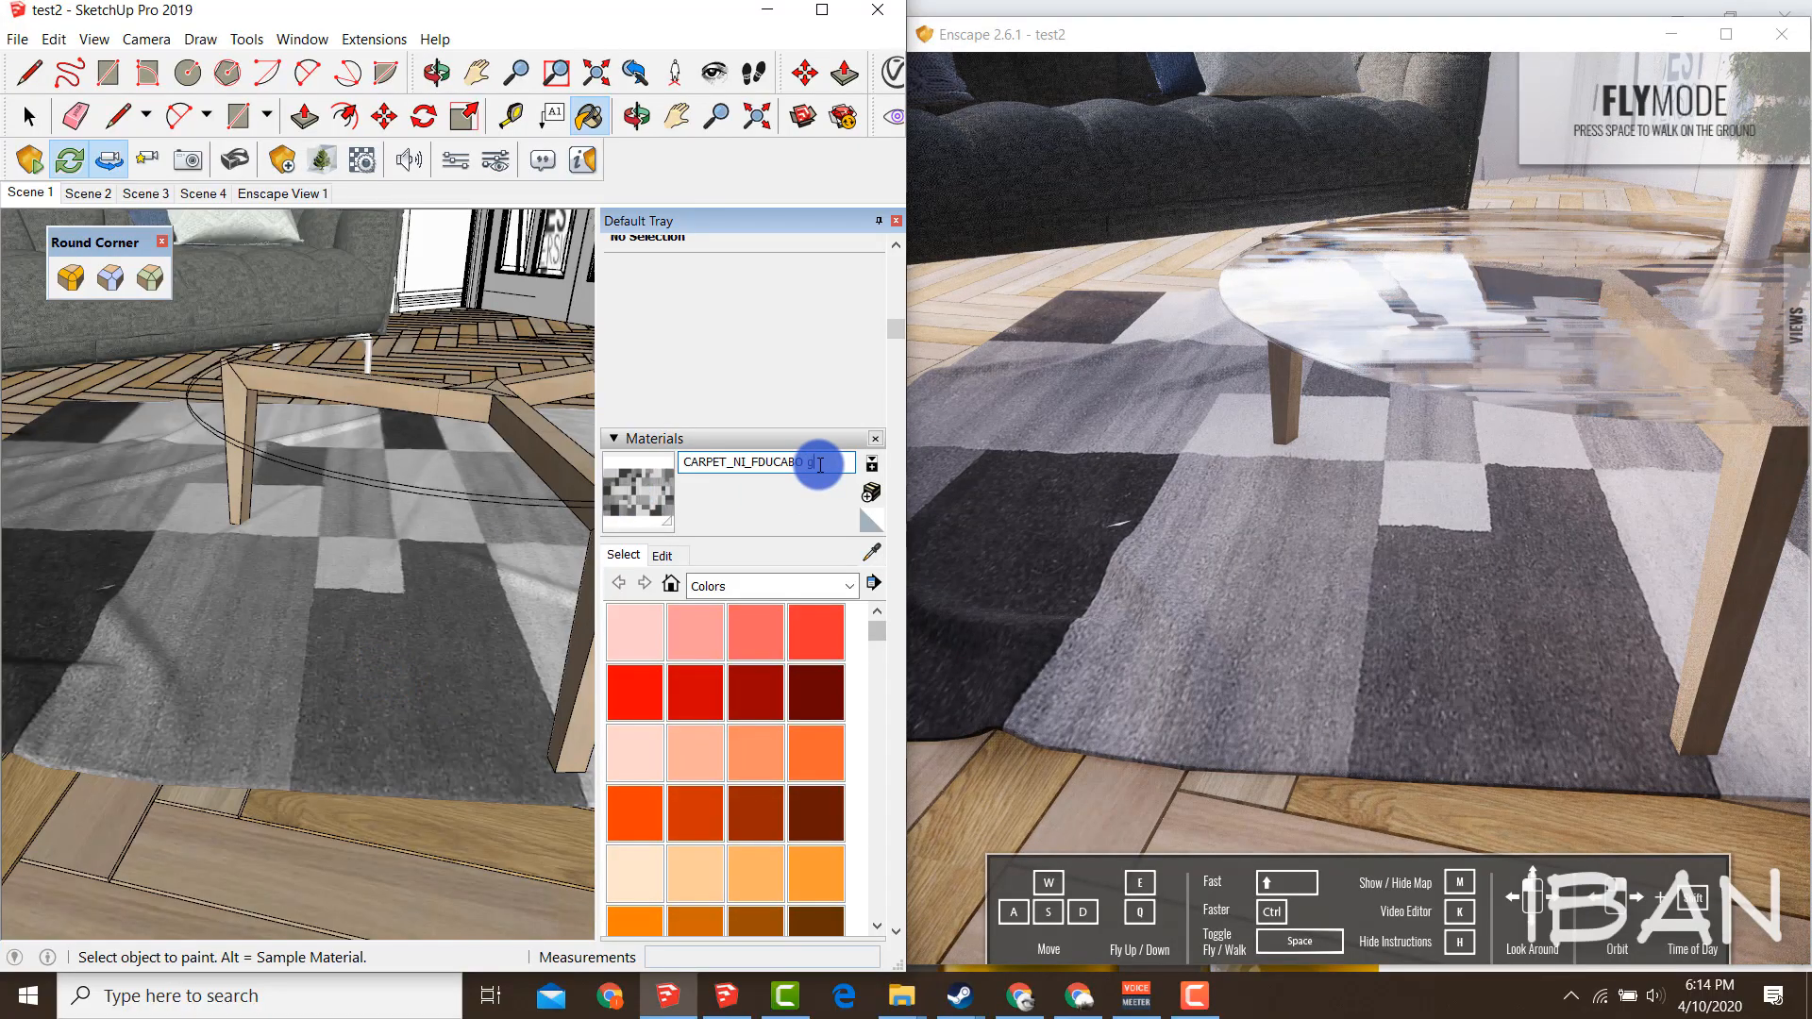
pyautogui.press('Return')
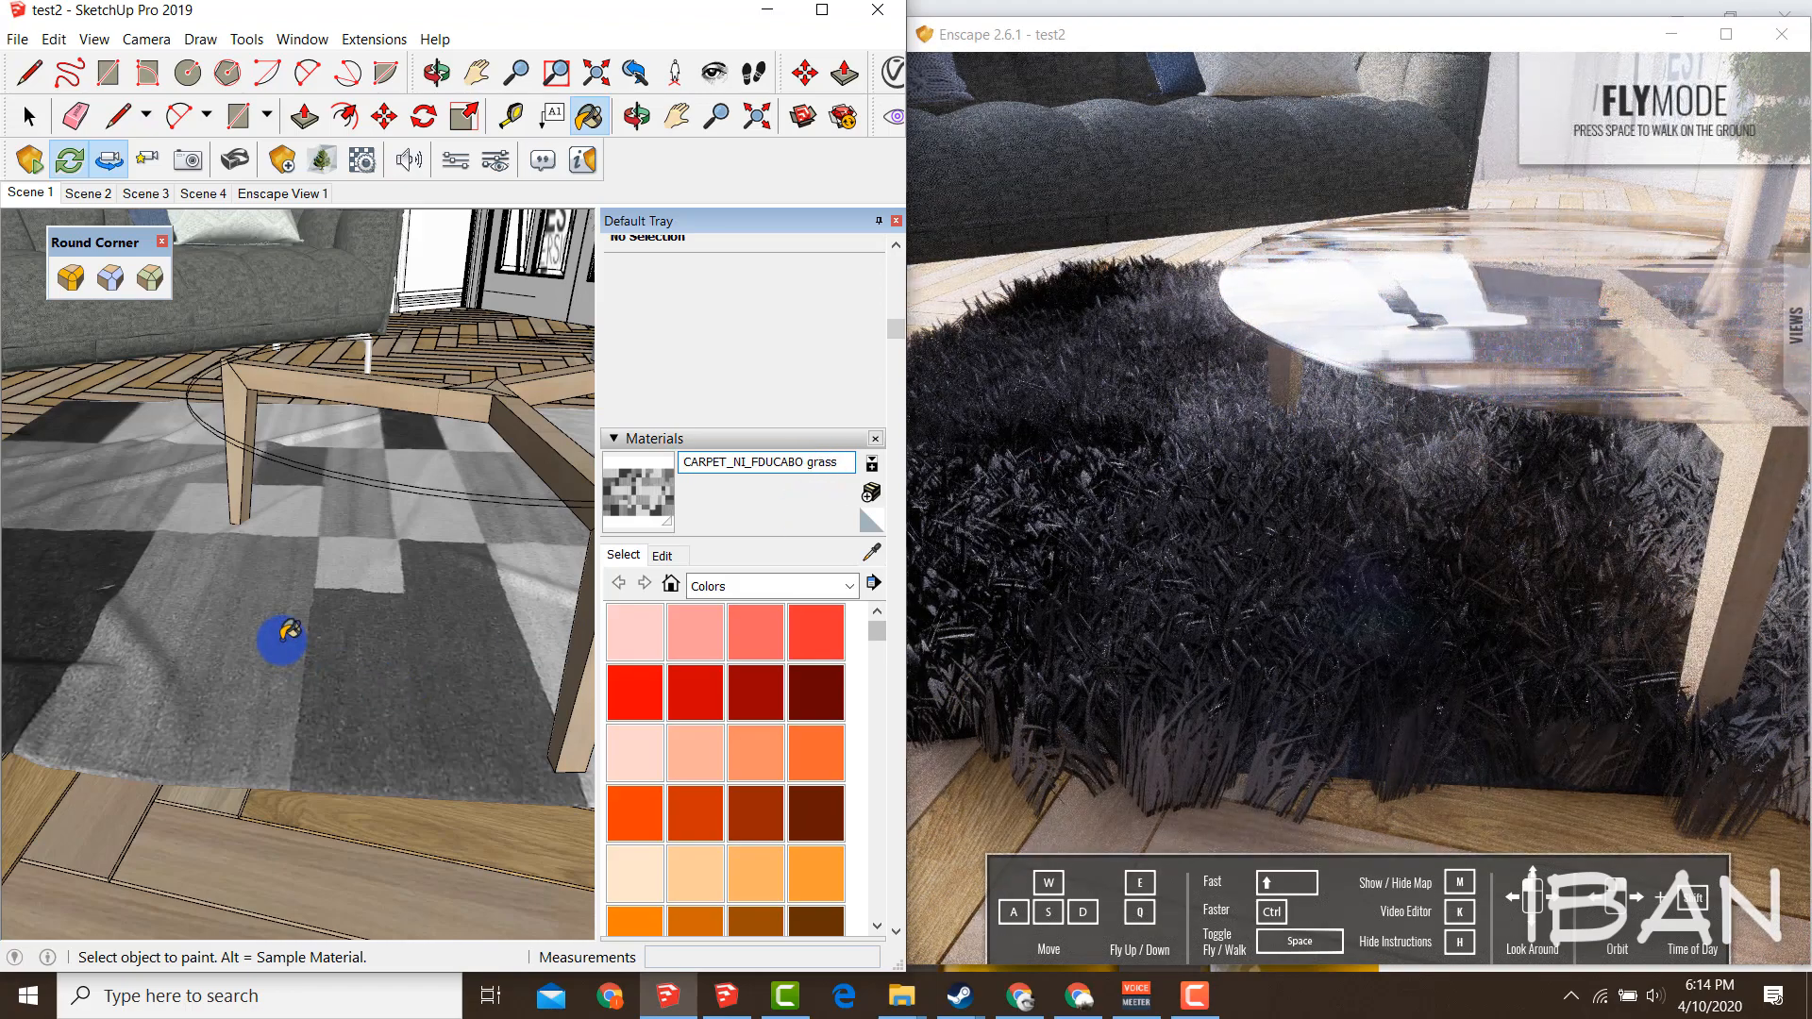
# Replace the grass keyword in the carpet's material name with "water" and inspect the rendered surface
pyautogui.scroll(-5, 287, 604)
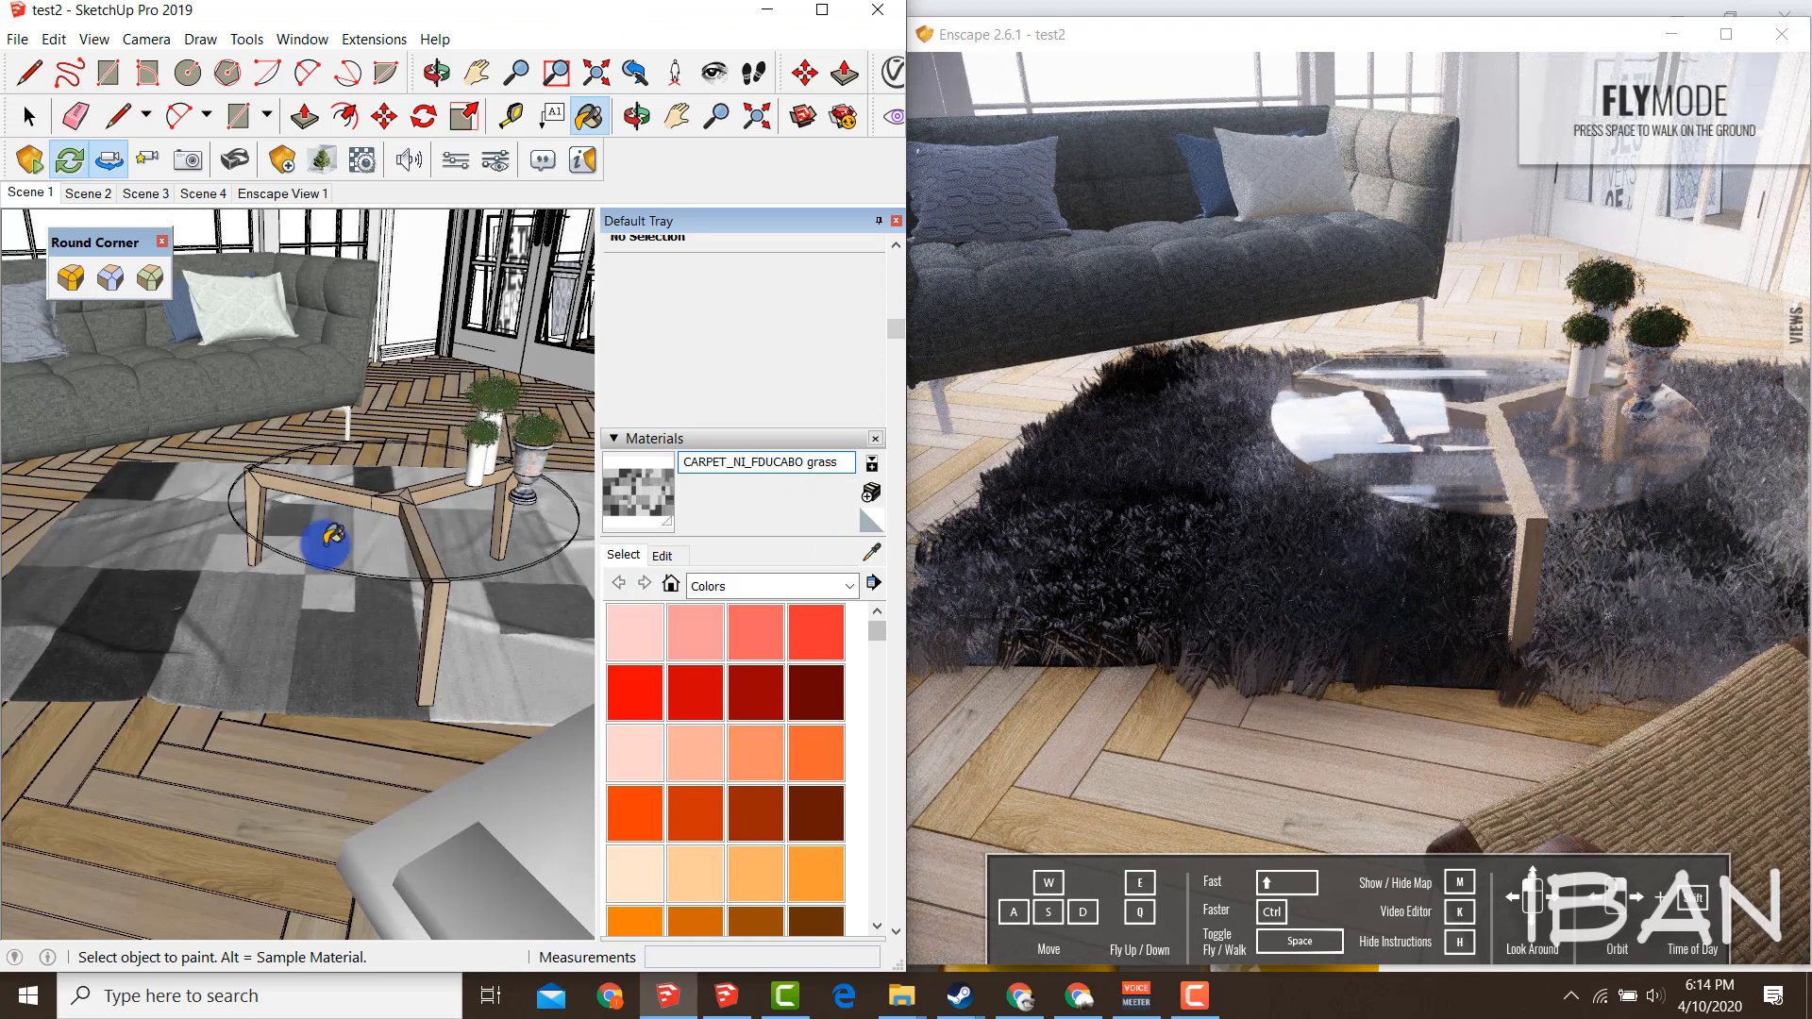
pyautogui.scroll(2, 326, 563)
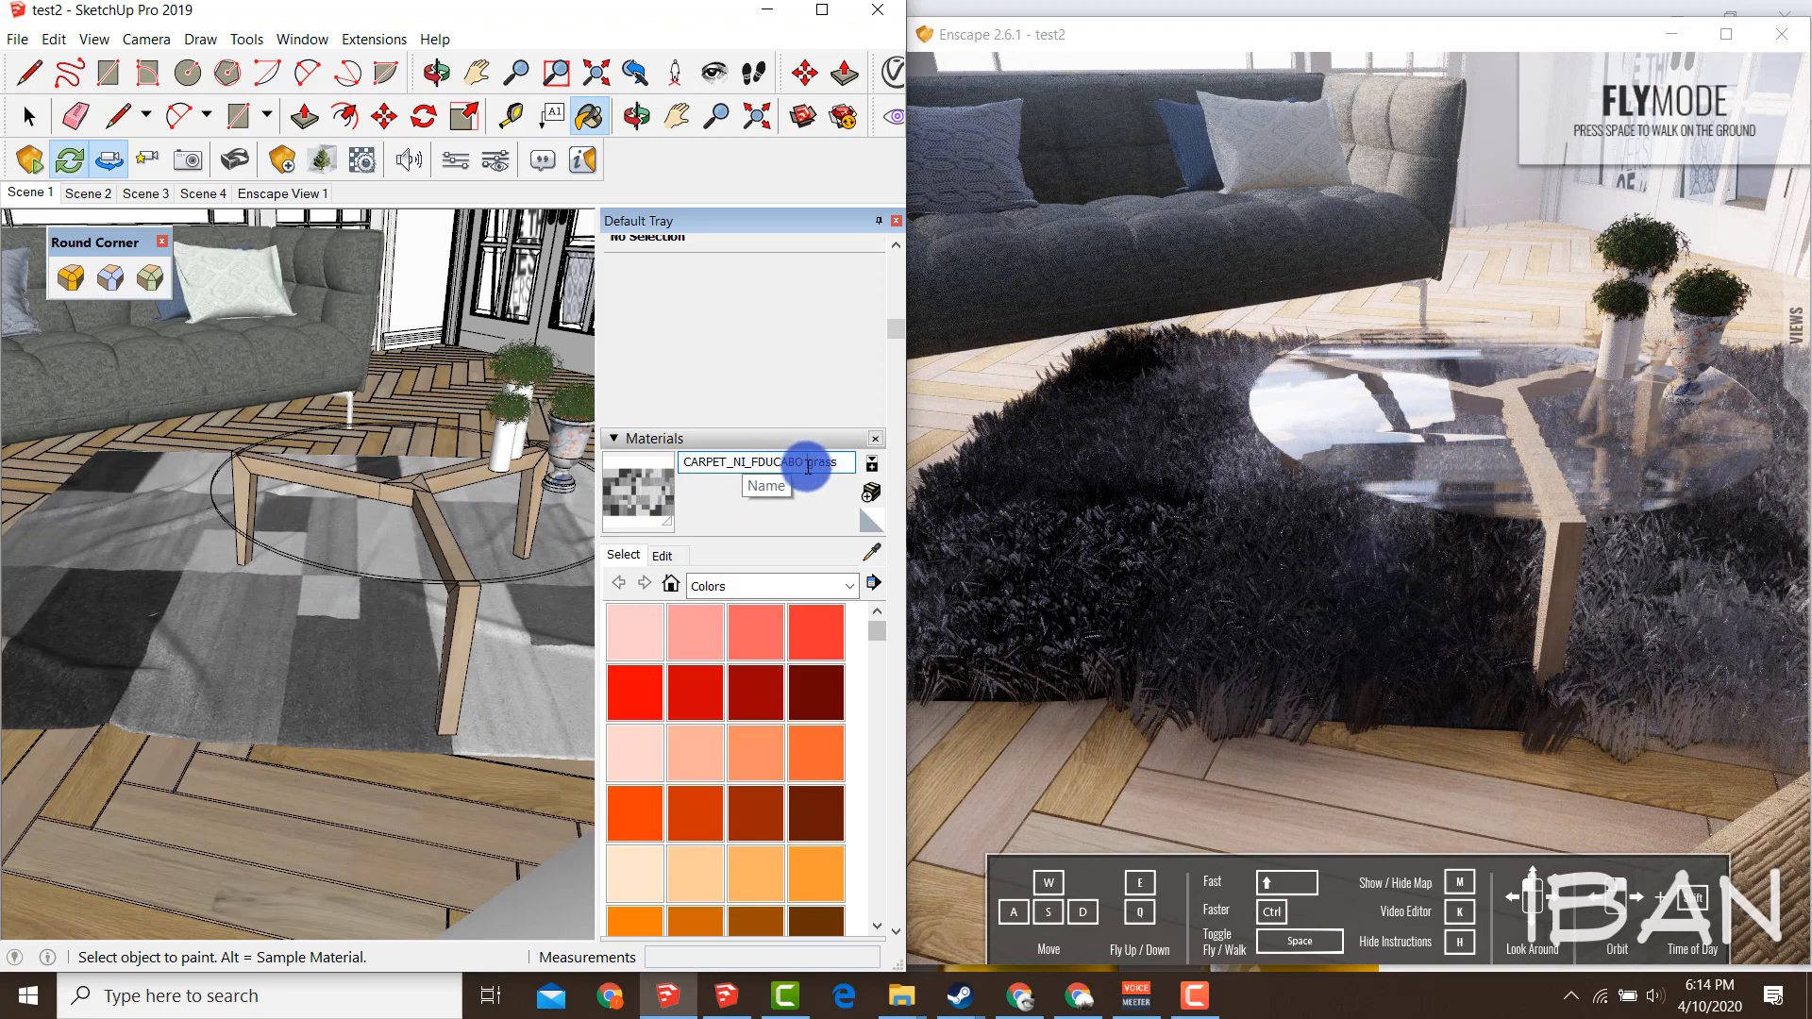
pyautogui.moveTo(806, 464); pyautogui.dragTo(914, 477)
pyautogui.write('water')
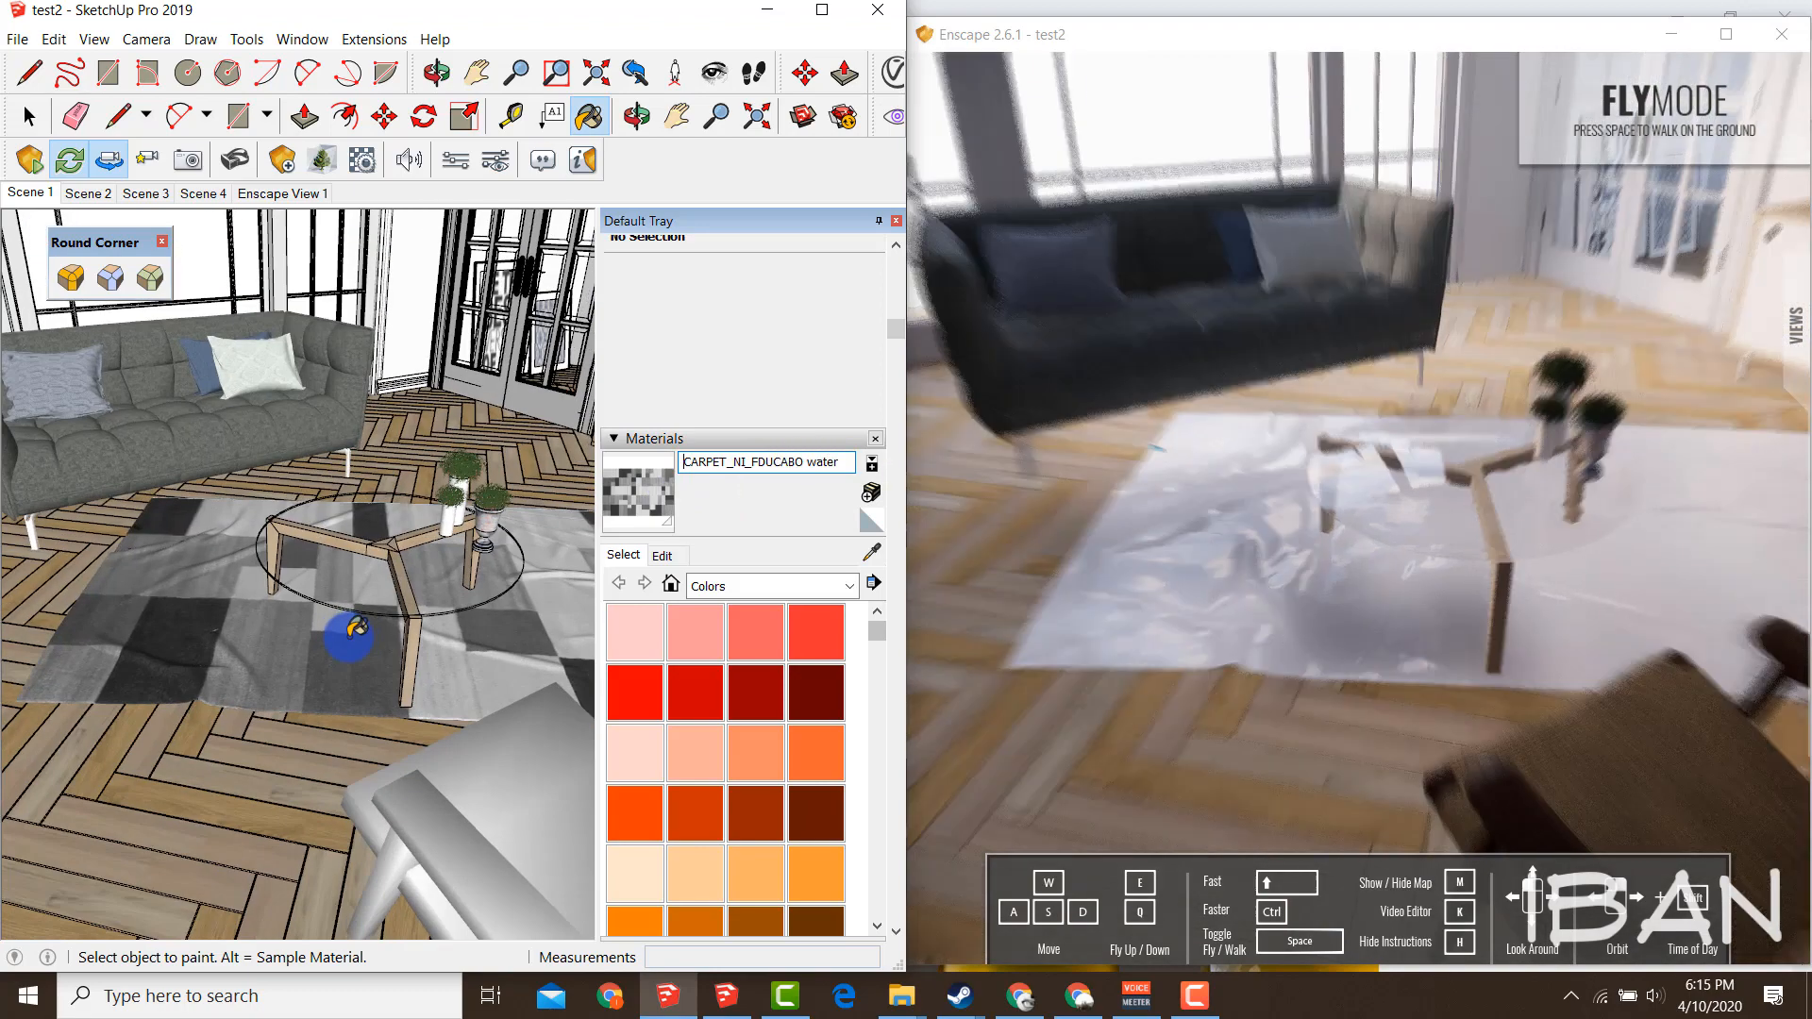
pyautogui.scroll(5, 354, 627)
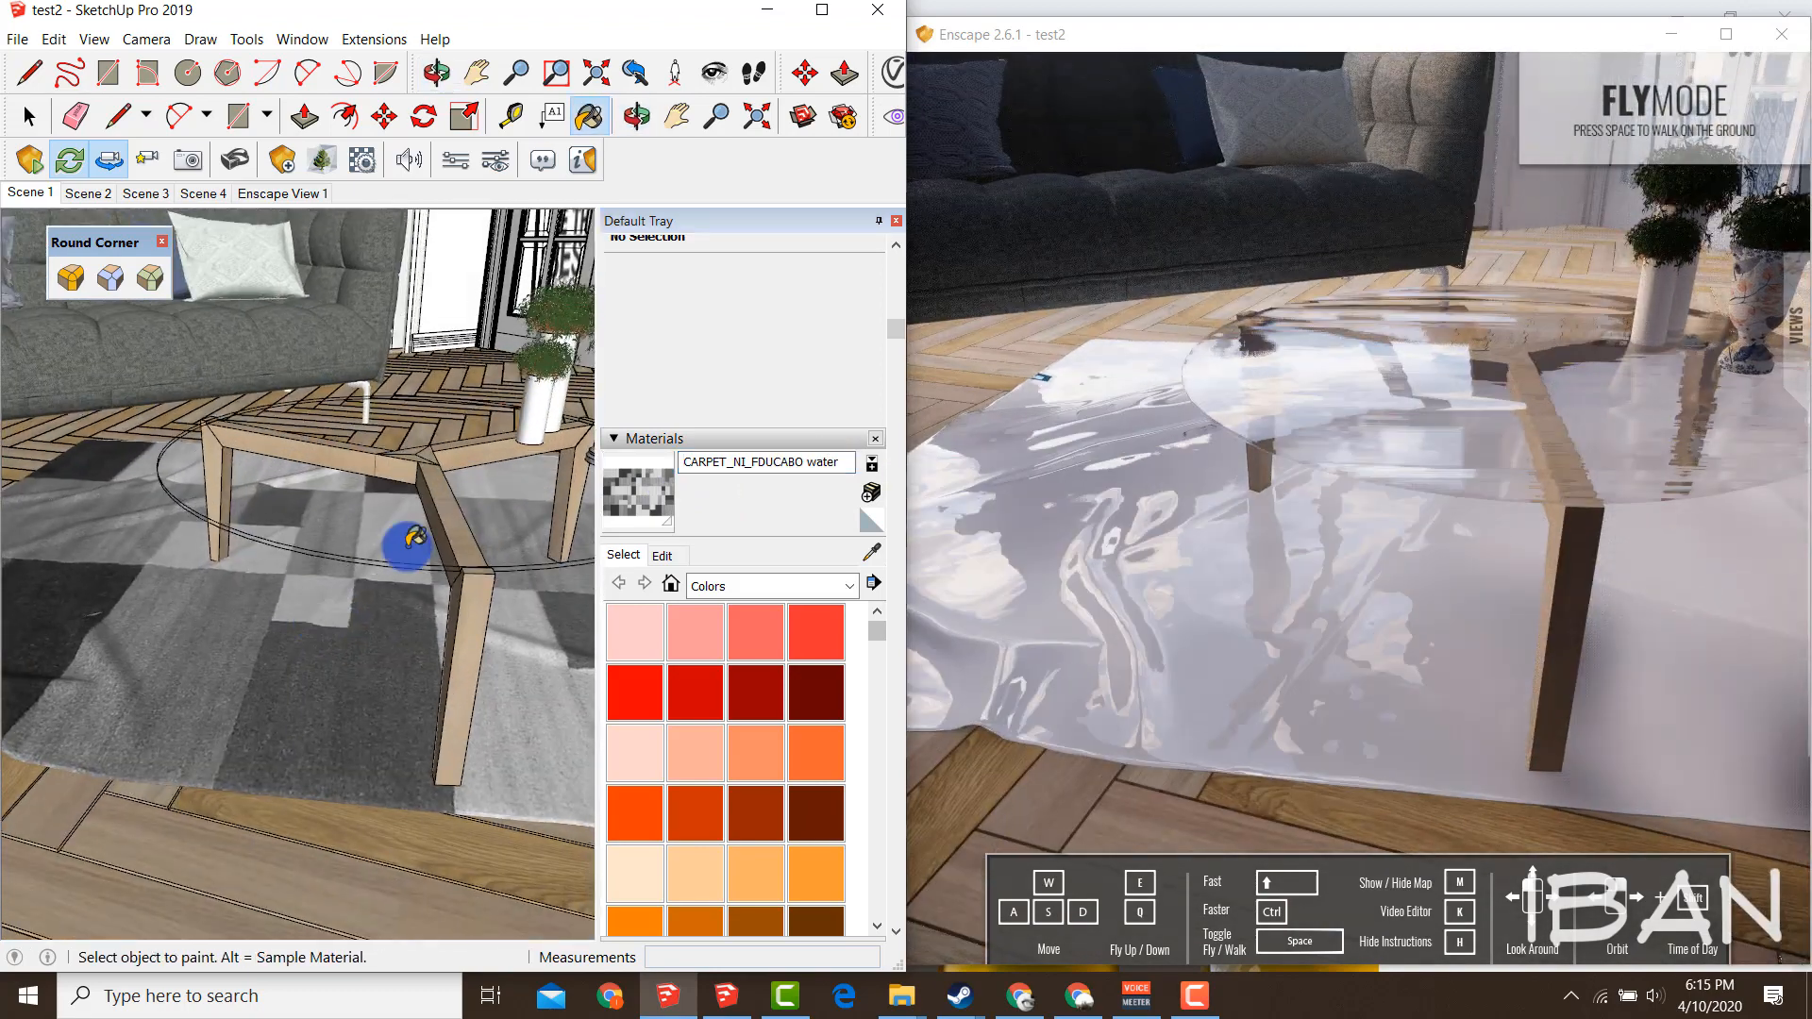
# Undo the keyword changes to the carpet's material name and view the plain carpet in the render
pyautogui.press('ctrl')
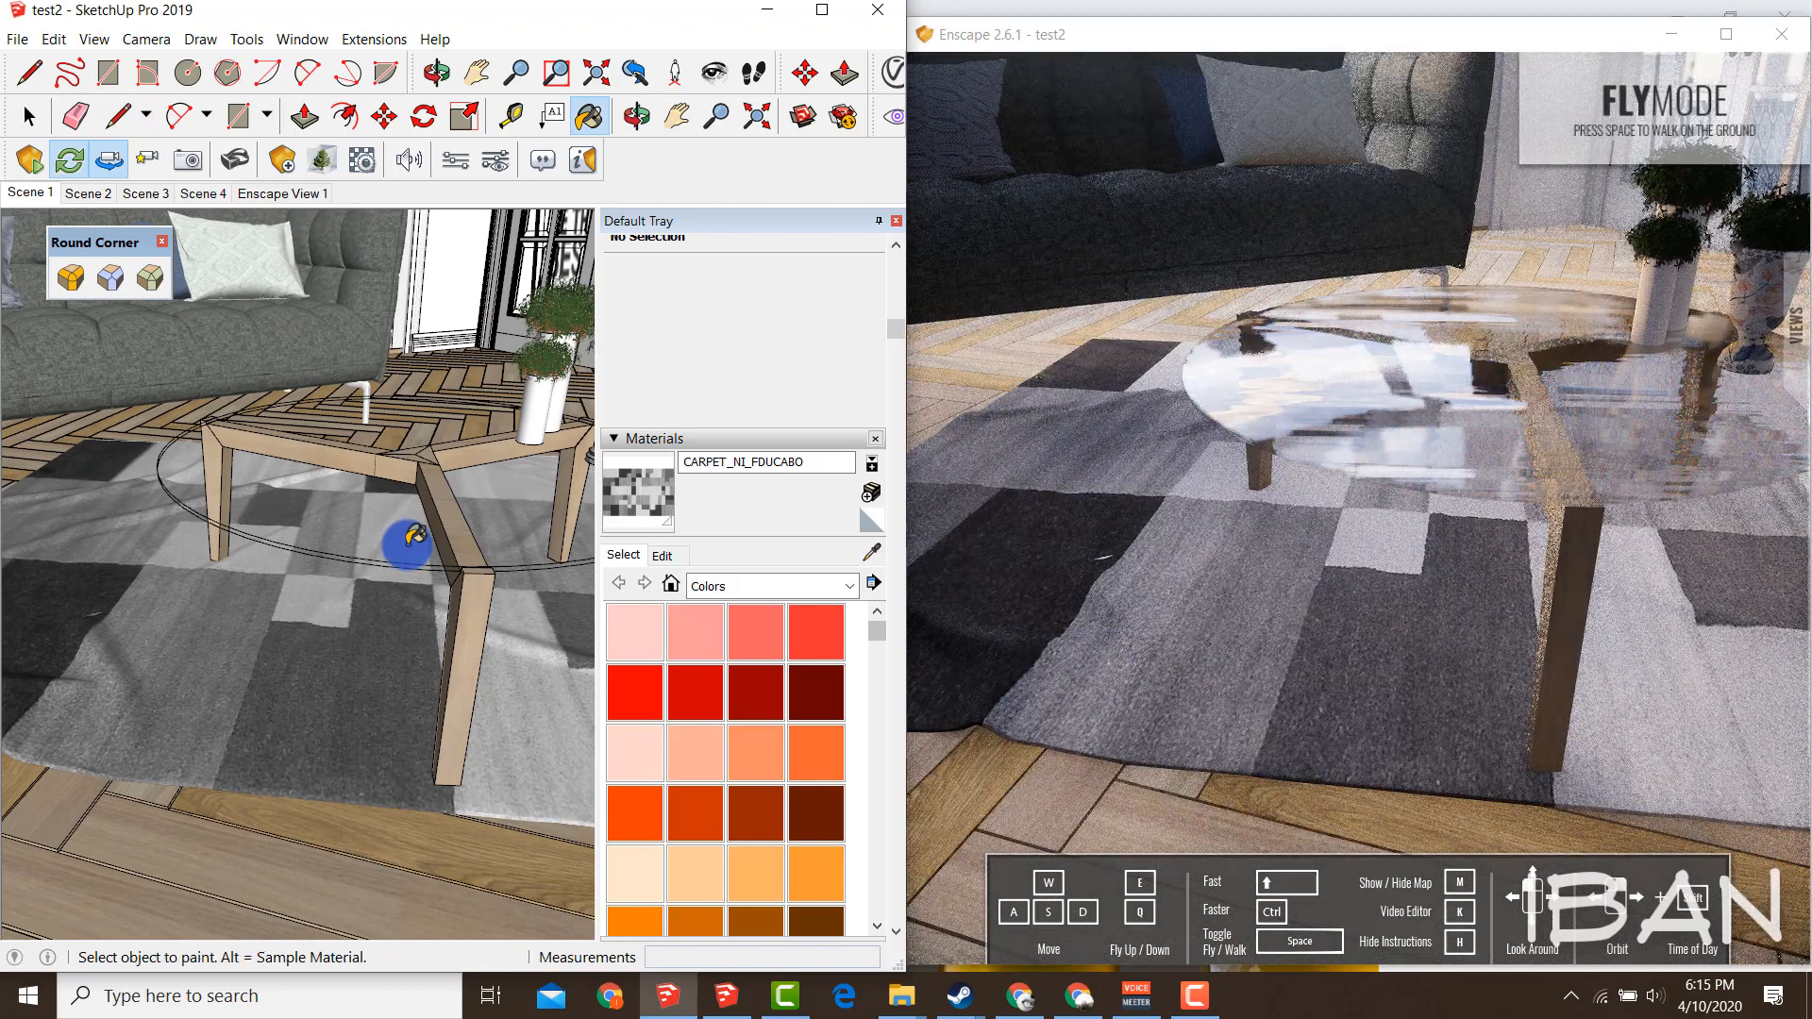
pyautogui.scroll(-10, 408, 543)
pyautogui.moveTo(370, 538)
pyautogui.mouseDown(button='middle')
pyautogui.moveTo(506, 473)
pyautogui.moveTo(283, 578)
pyautogui.moveTo(415, 443)
pyautogui.mouseUp(button='middle')
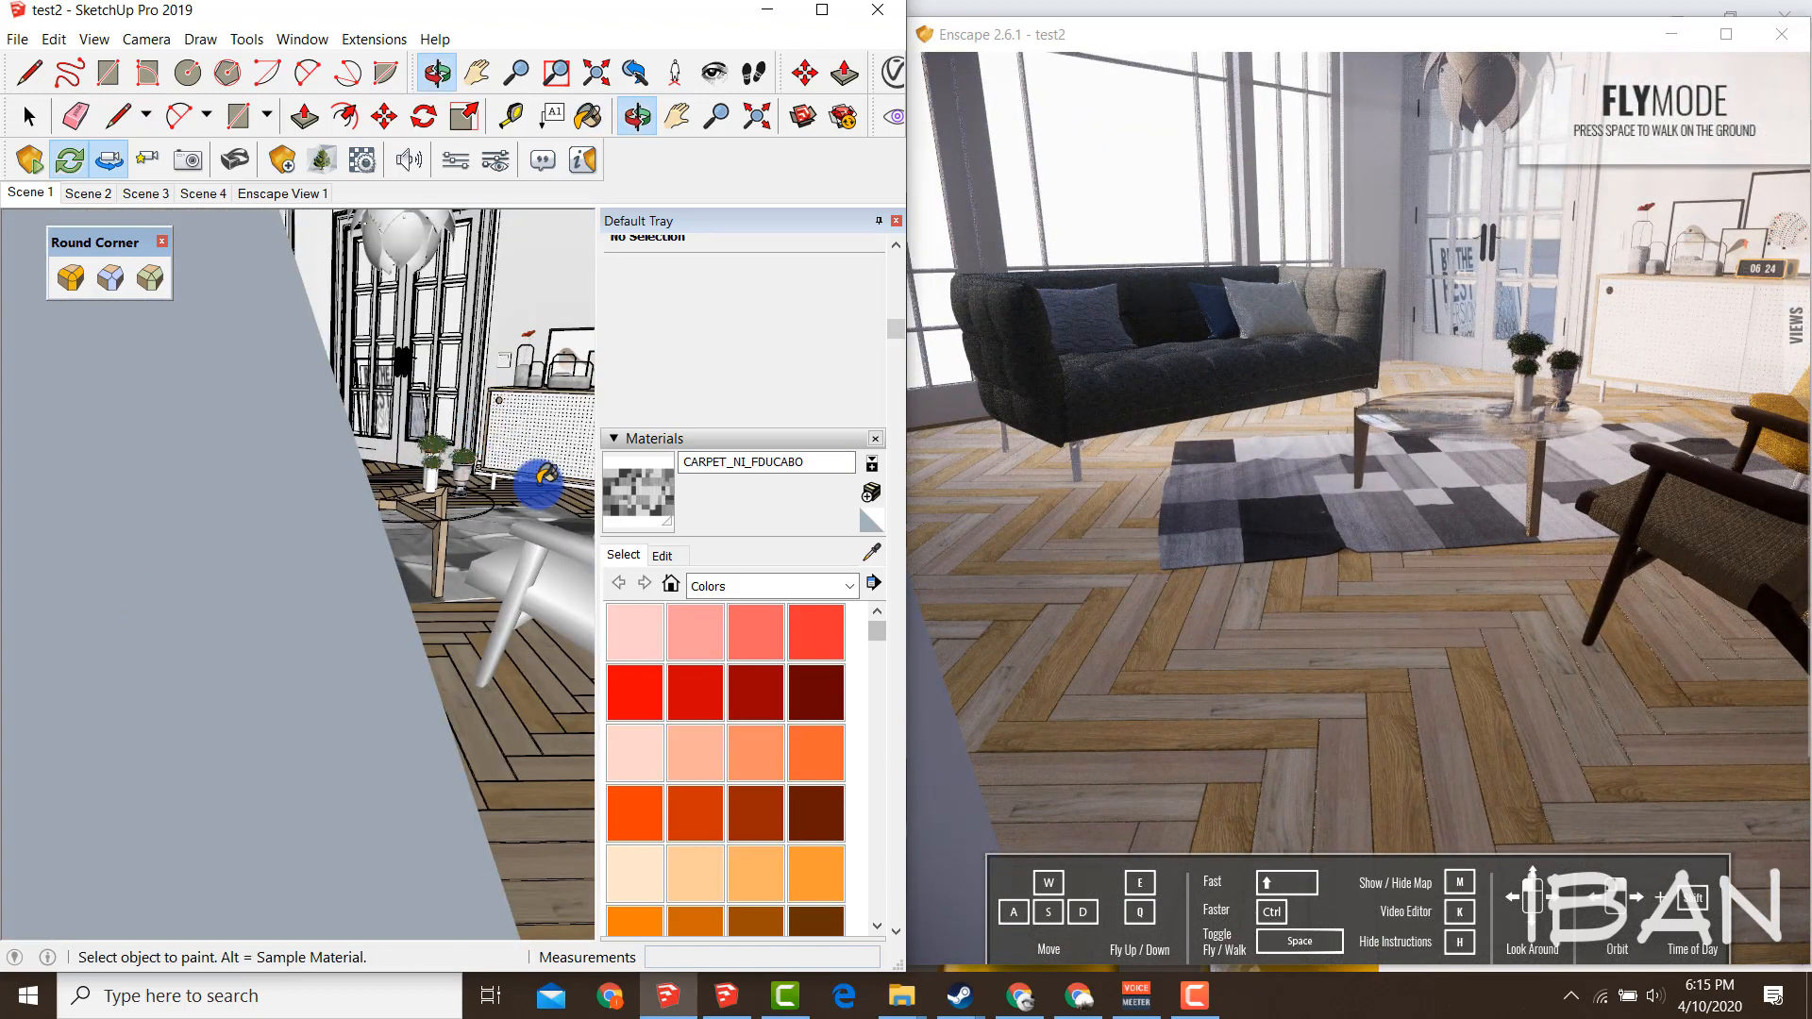
pyautogui.scroll(5, 537, 485)
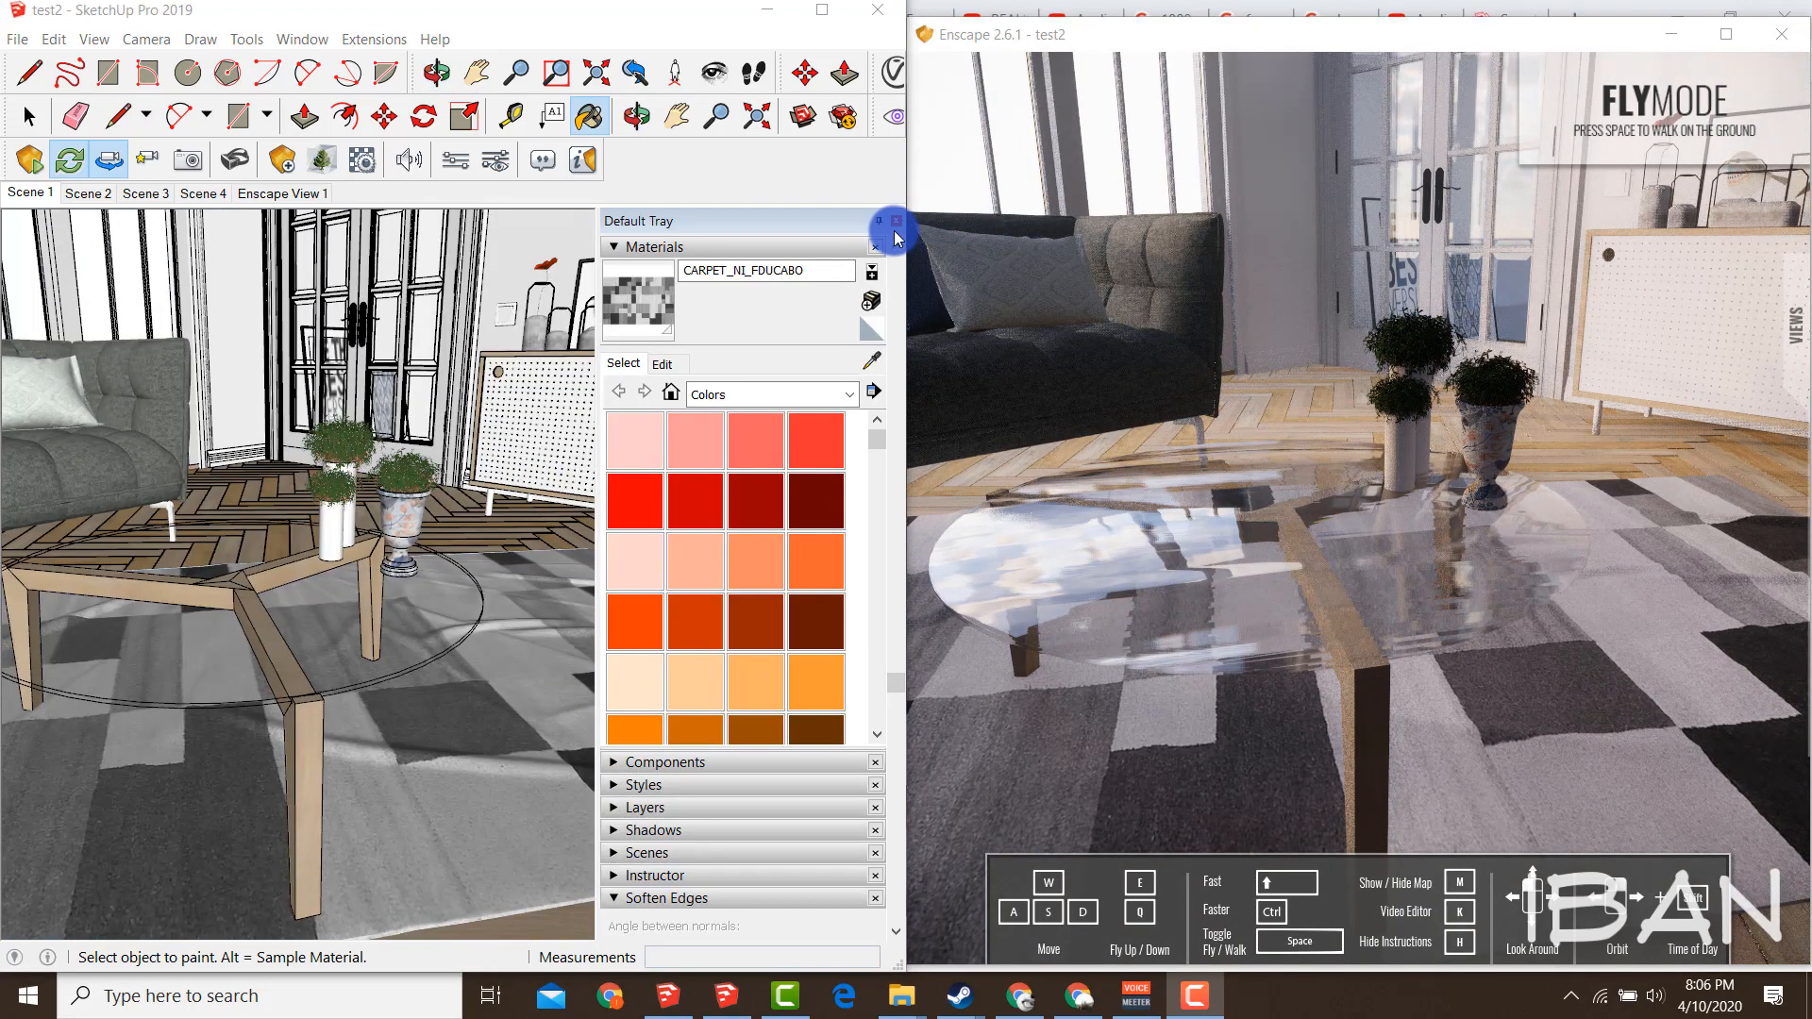
# Open the Enscape material editor for the carpet material and place its window higher on the screen
pyautogui.click(693, 36)
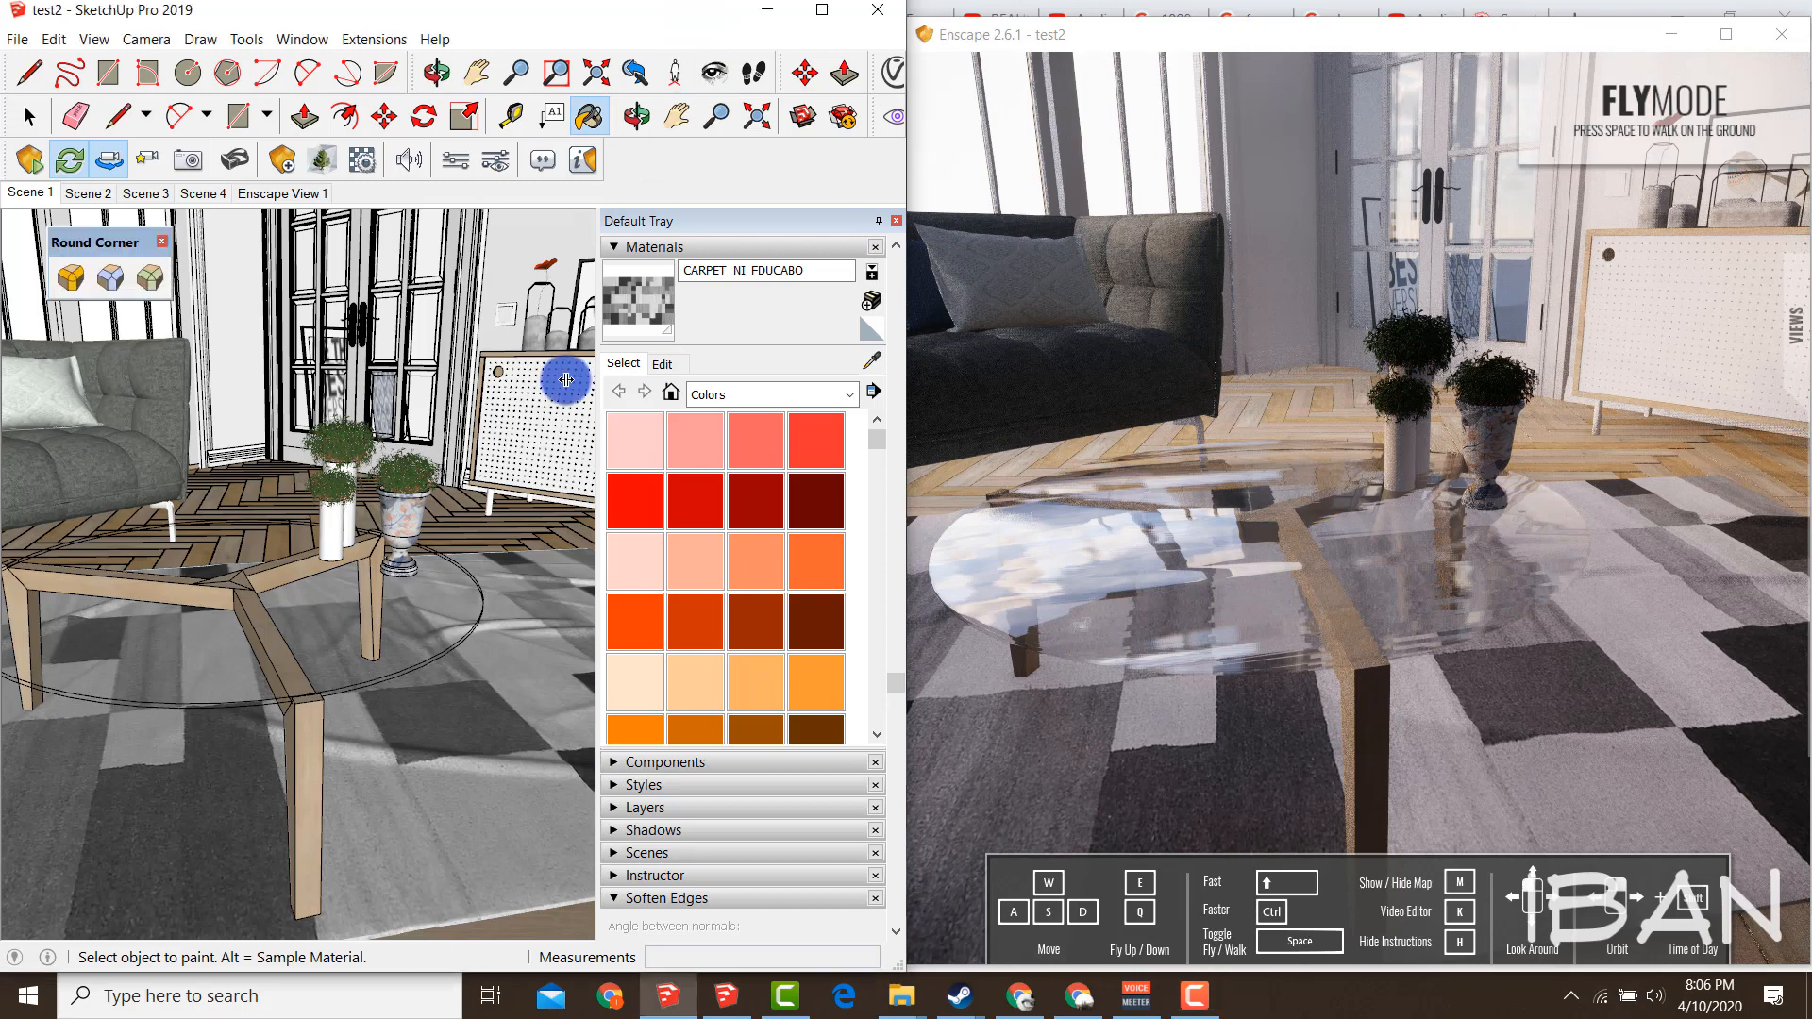
pyautogui.click(373, 38)
pyautogui.moveTo(412, 112)
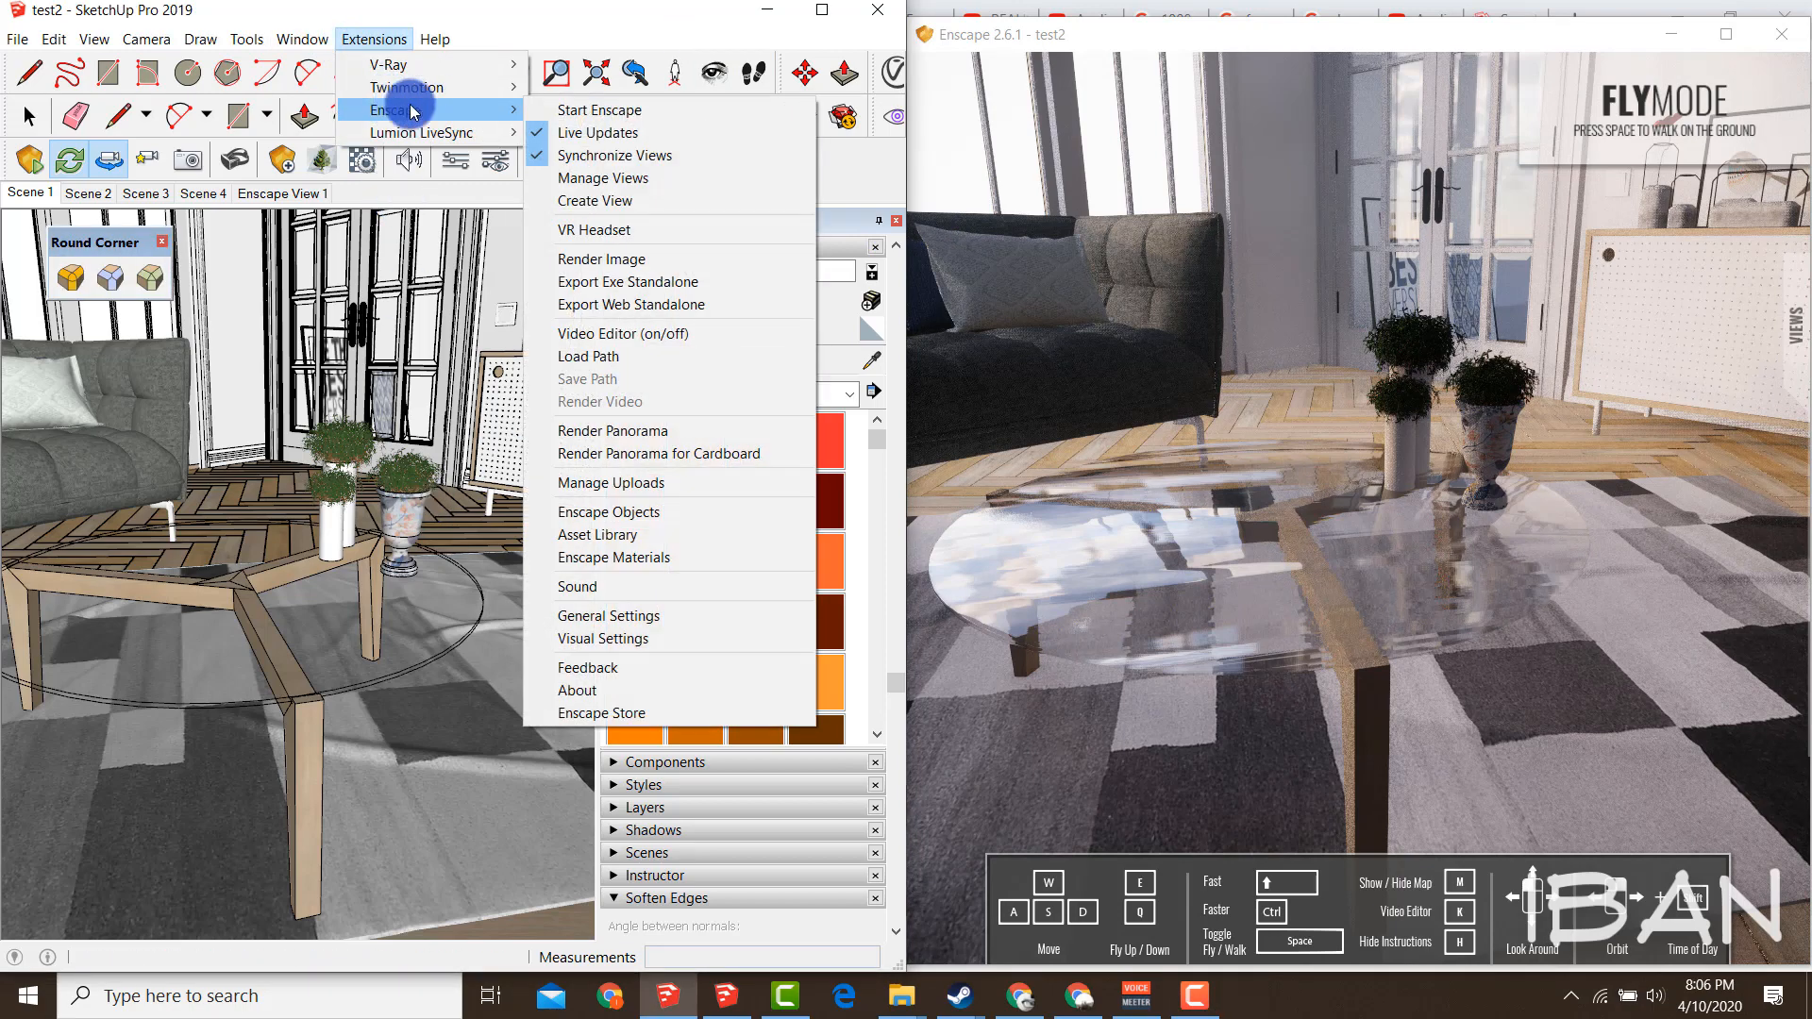
pyautogui.click(614, 557)
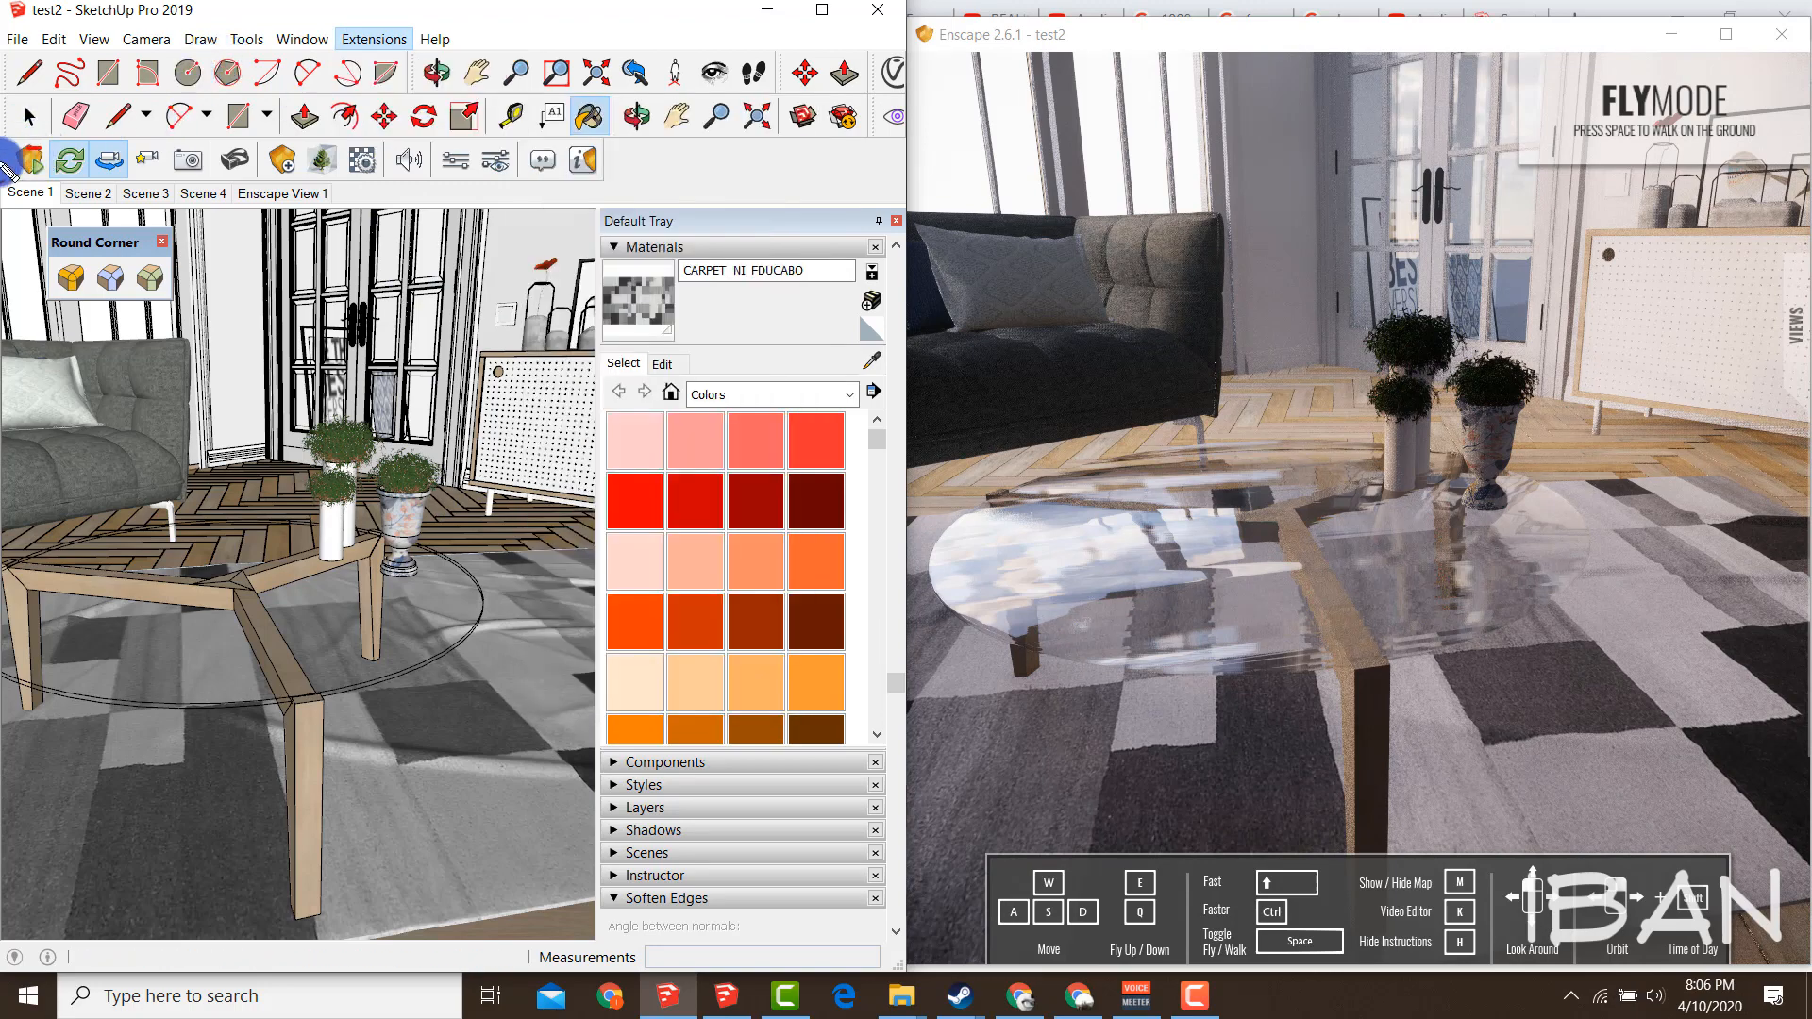
pyautogui.click(361, 161)
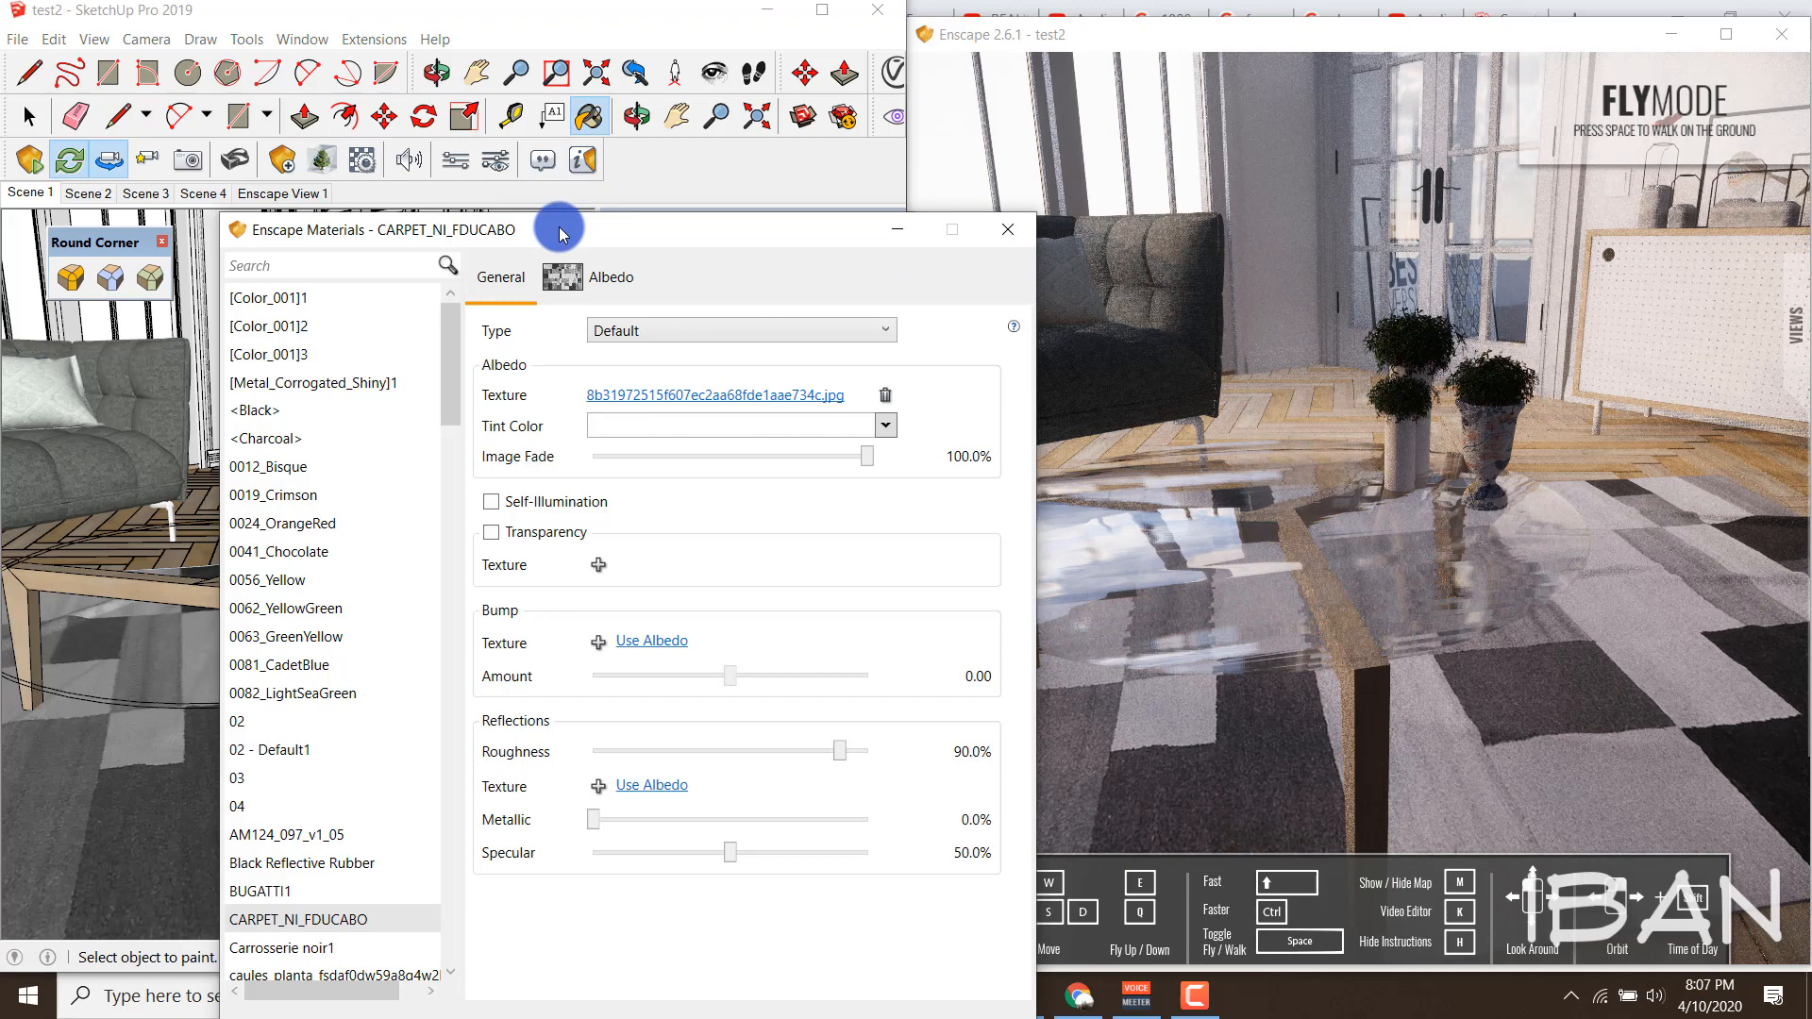
pyautogui.moveTo(557, 232); pyautogui.dragTo(559, 152)
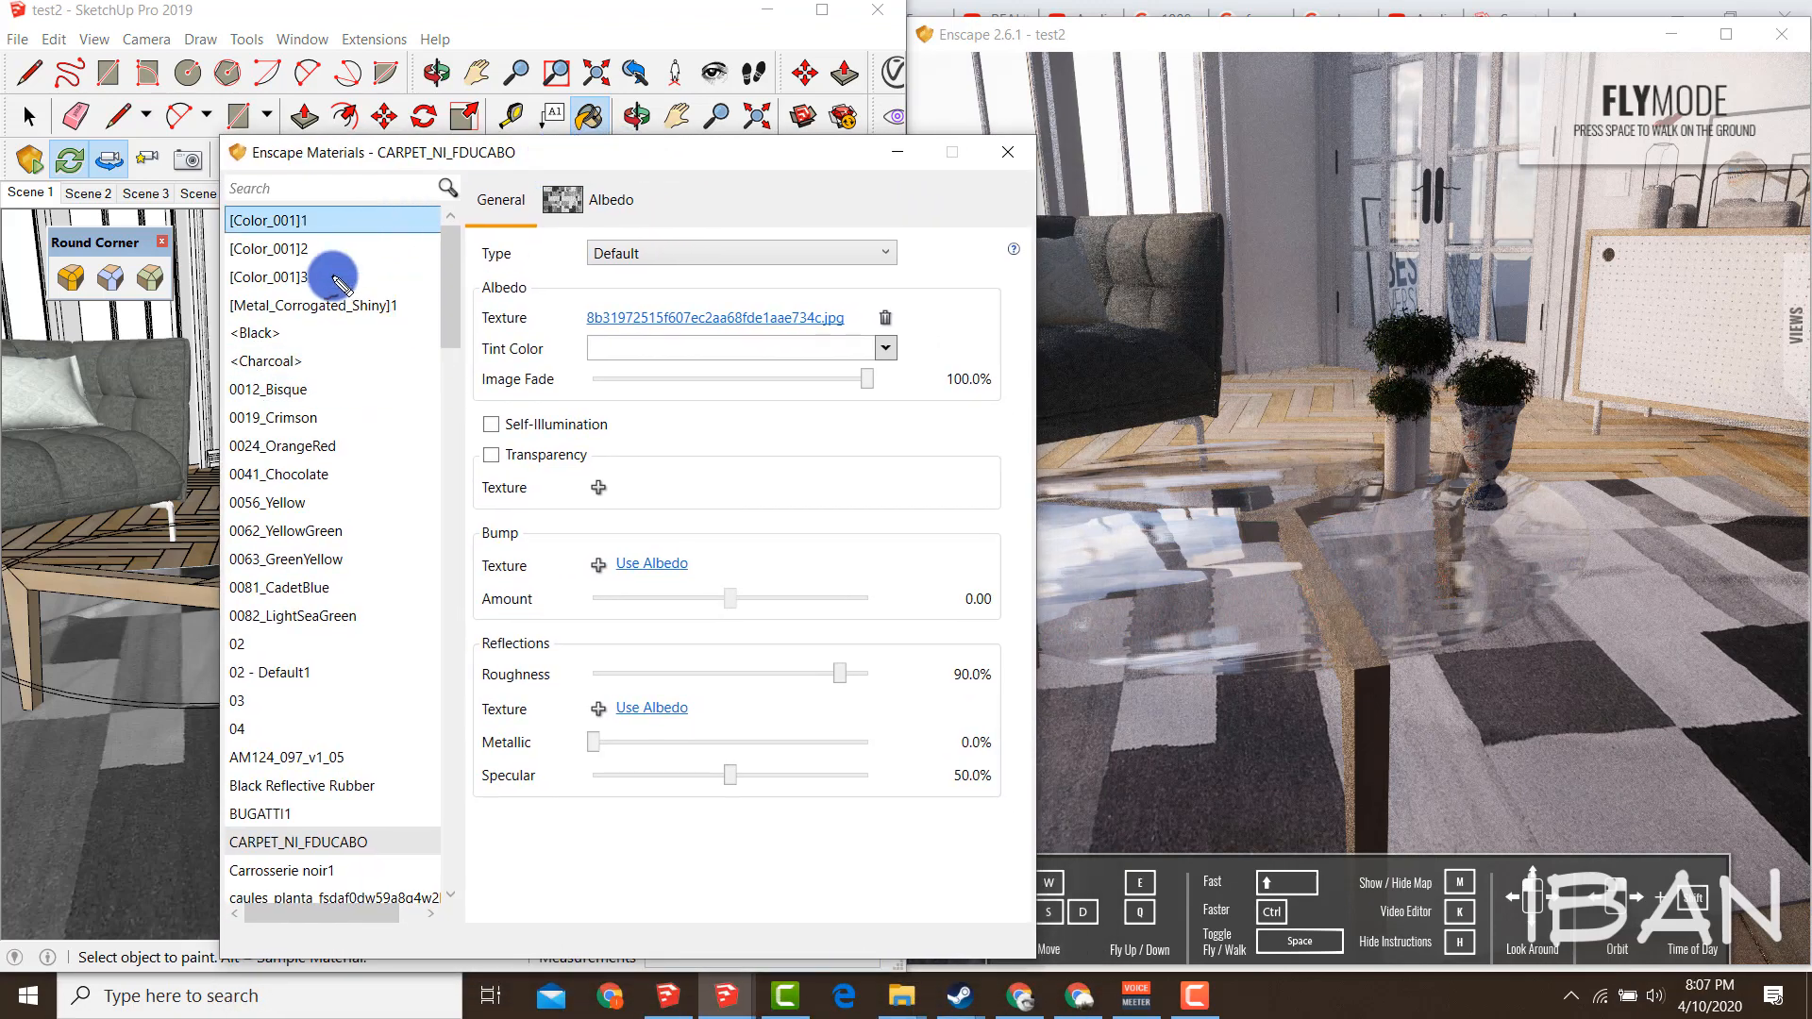
# Look through the editor's material list, try the search with "a" and clear it again
pyautogui.moveTo(386, 222)
pyautogui.mouseDown()
pyautogui.moveTo(250, 750)
pyautogui.moveTo(404, 304)
pyautogui.moveTo(381, 273)
pyautogui.mouseUp()
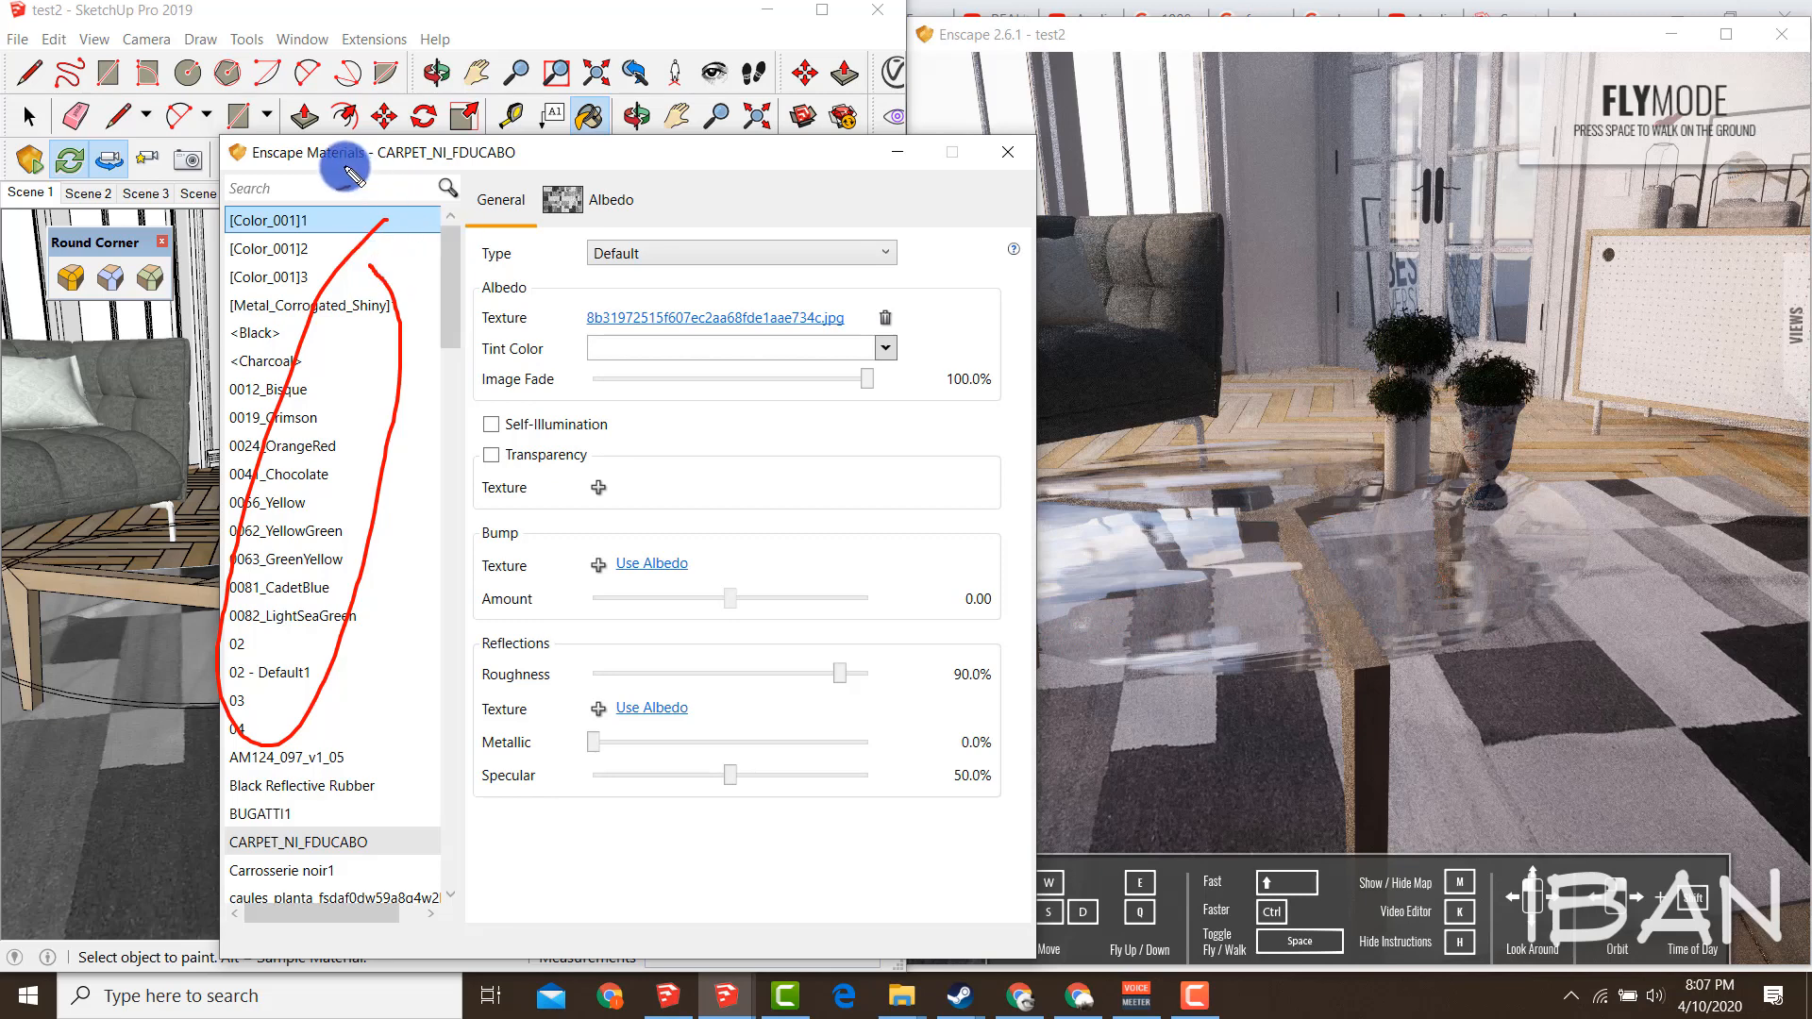
pyautogui.press('Escape')
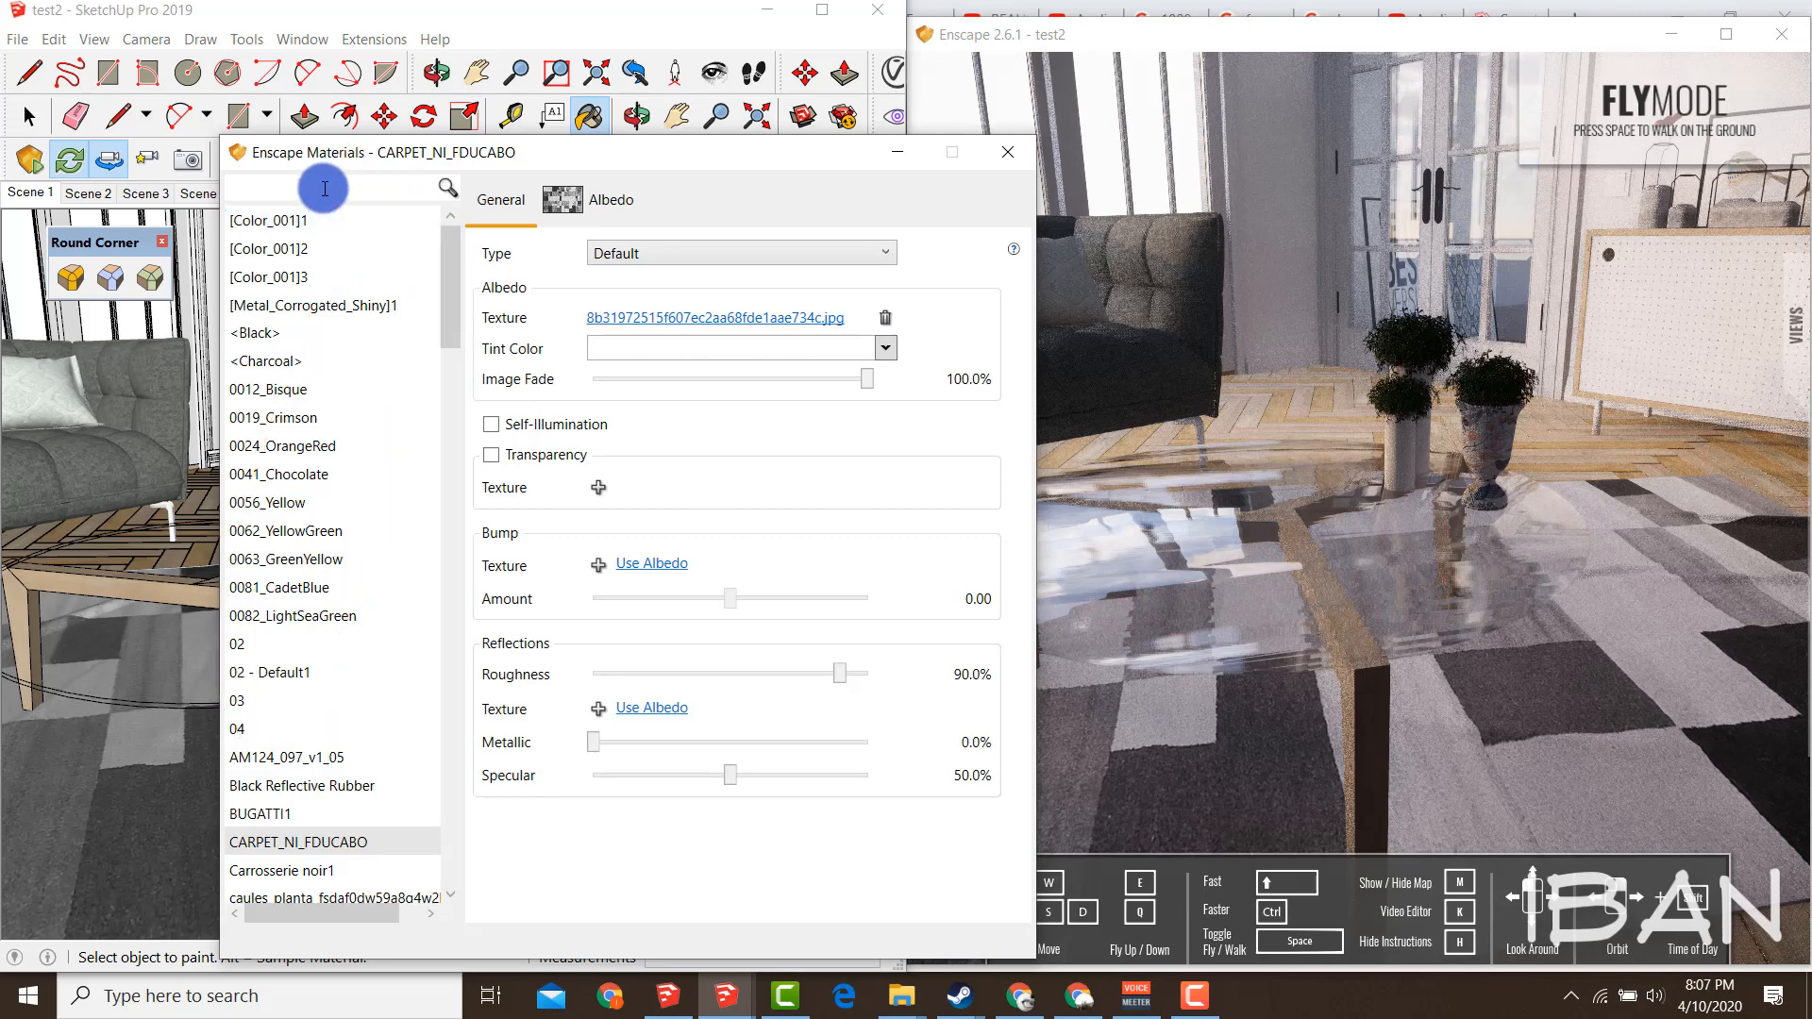
pyautogui.write('a')
pyautogui.scroll(-8, 283, 538)
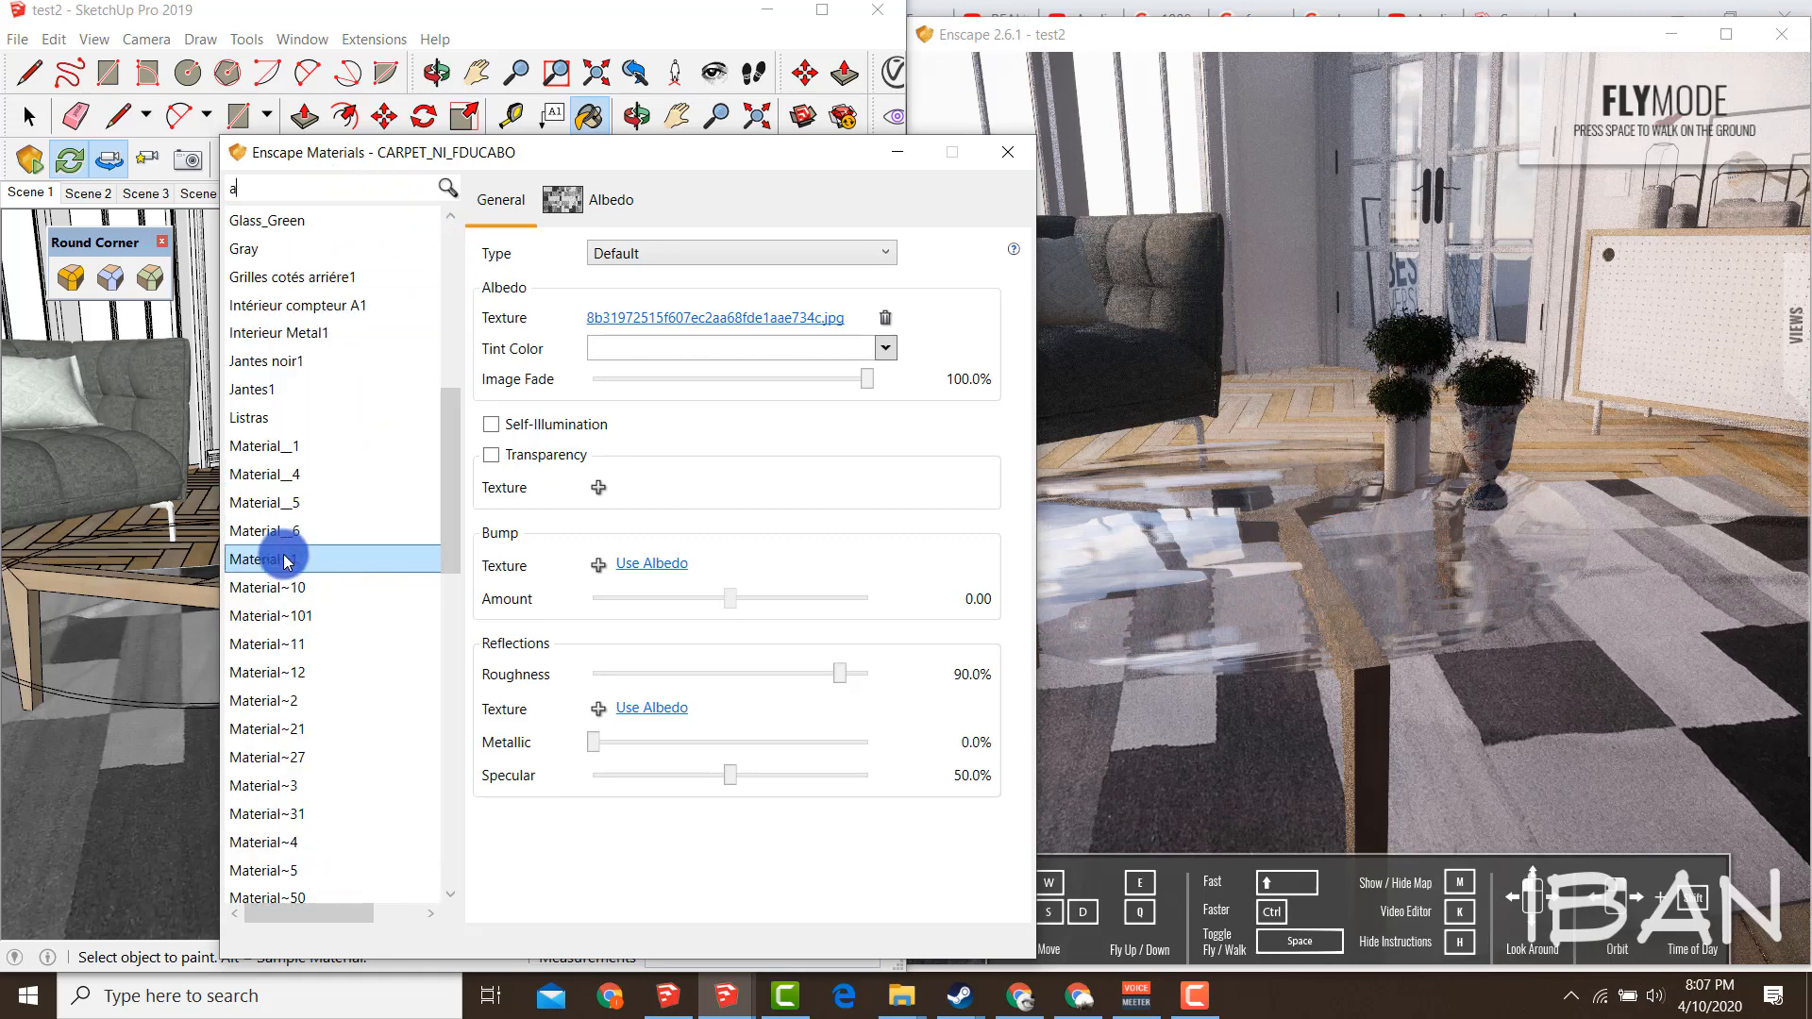
pyautogui.scroll(2, 285, 559)
pyautogui.scroll(5, 286, 558)
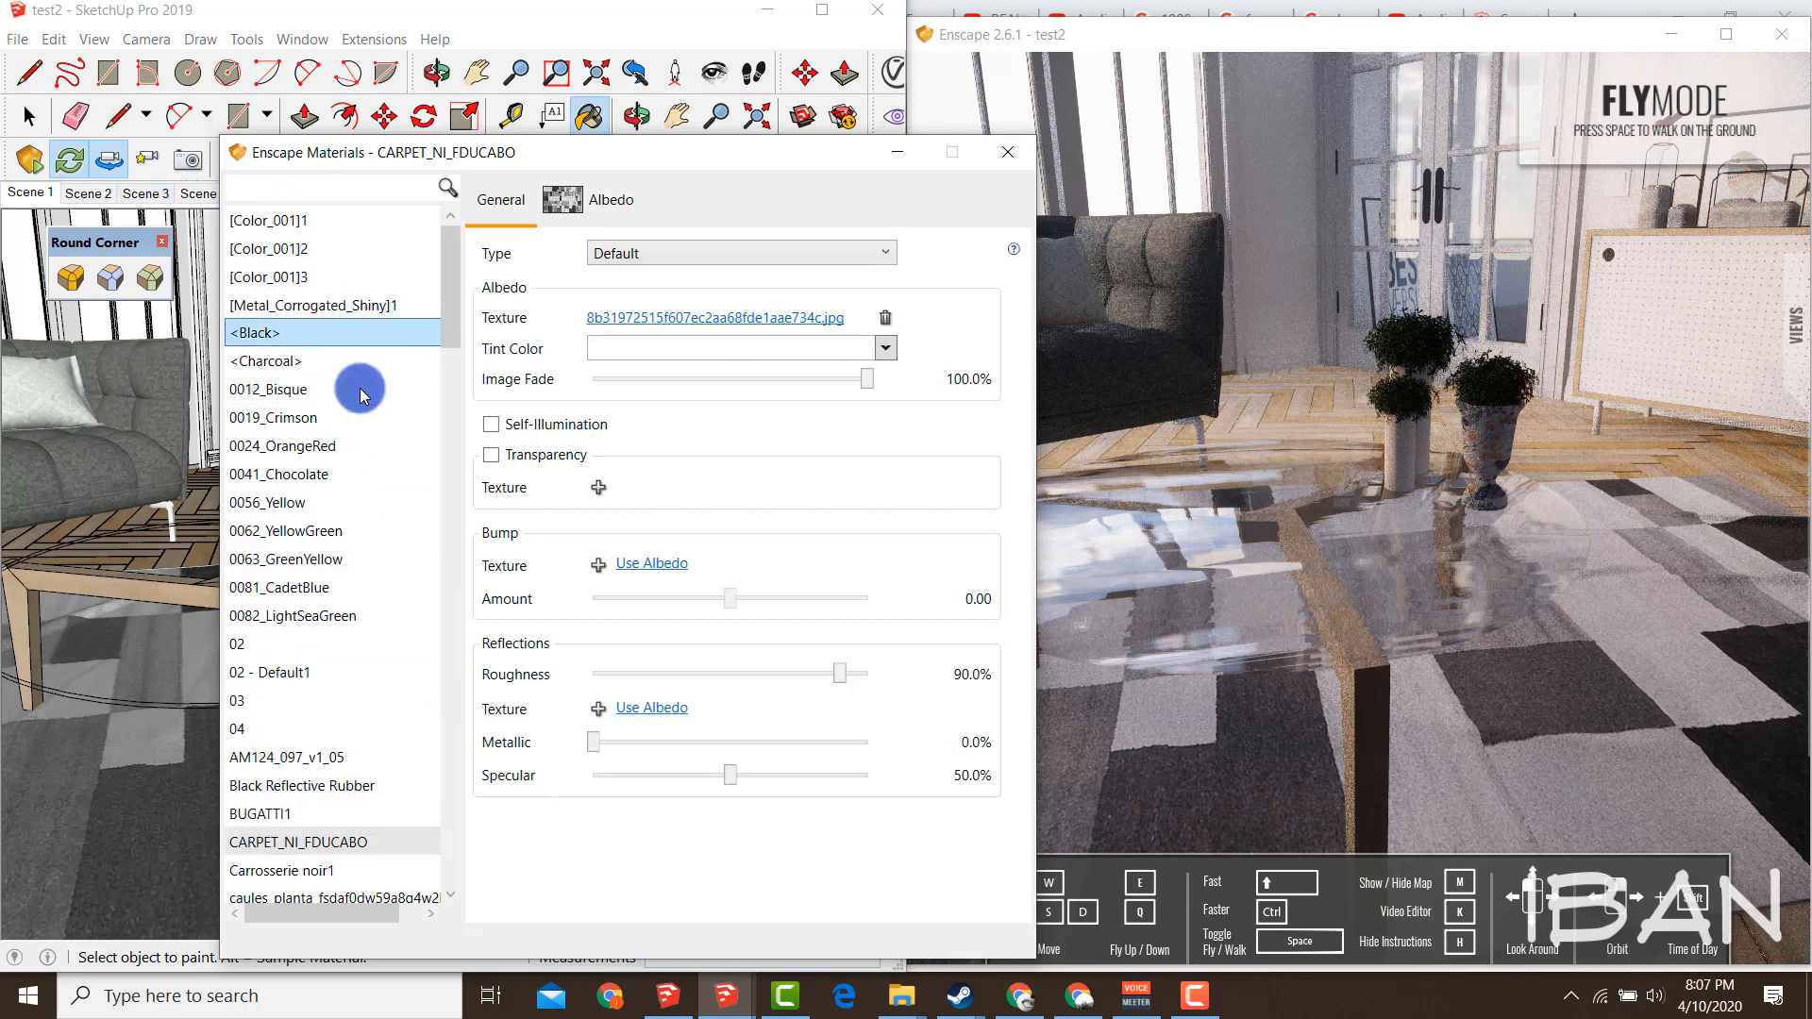
pyautogui.moveTo(588, 166)
pyautogui.mouseDown()
pyautogui.moveTo(827, 160)
pyautogui.moveTo(453, 57)
pyautogui.moveTo(251, 59)
pyautogui.mouseUp()
pyautogui.click(114, 94)
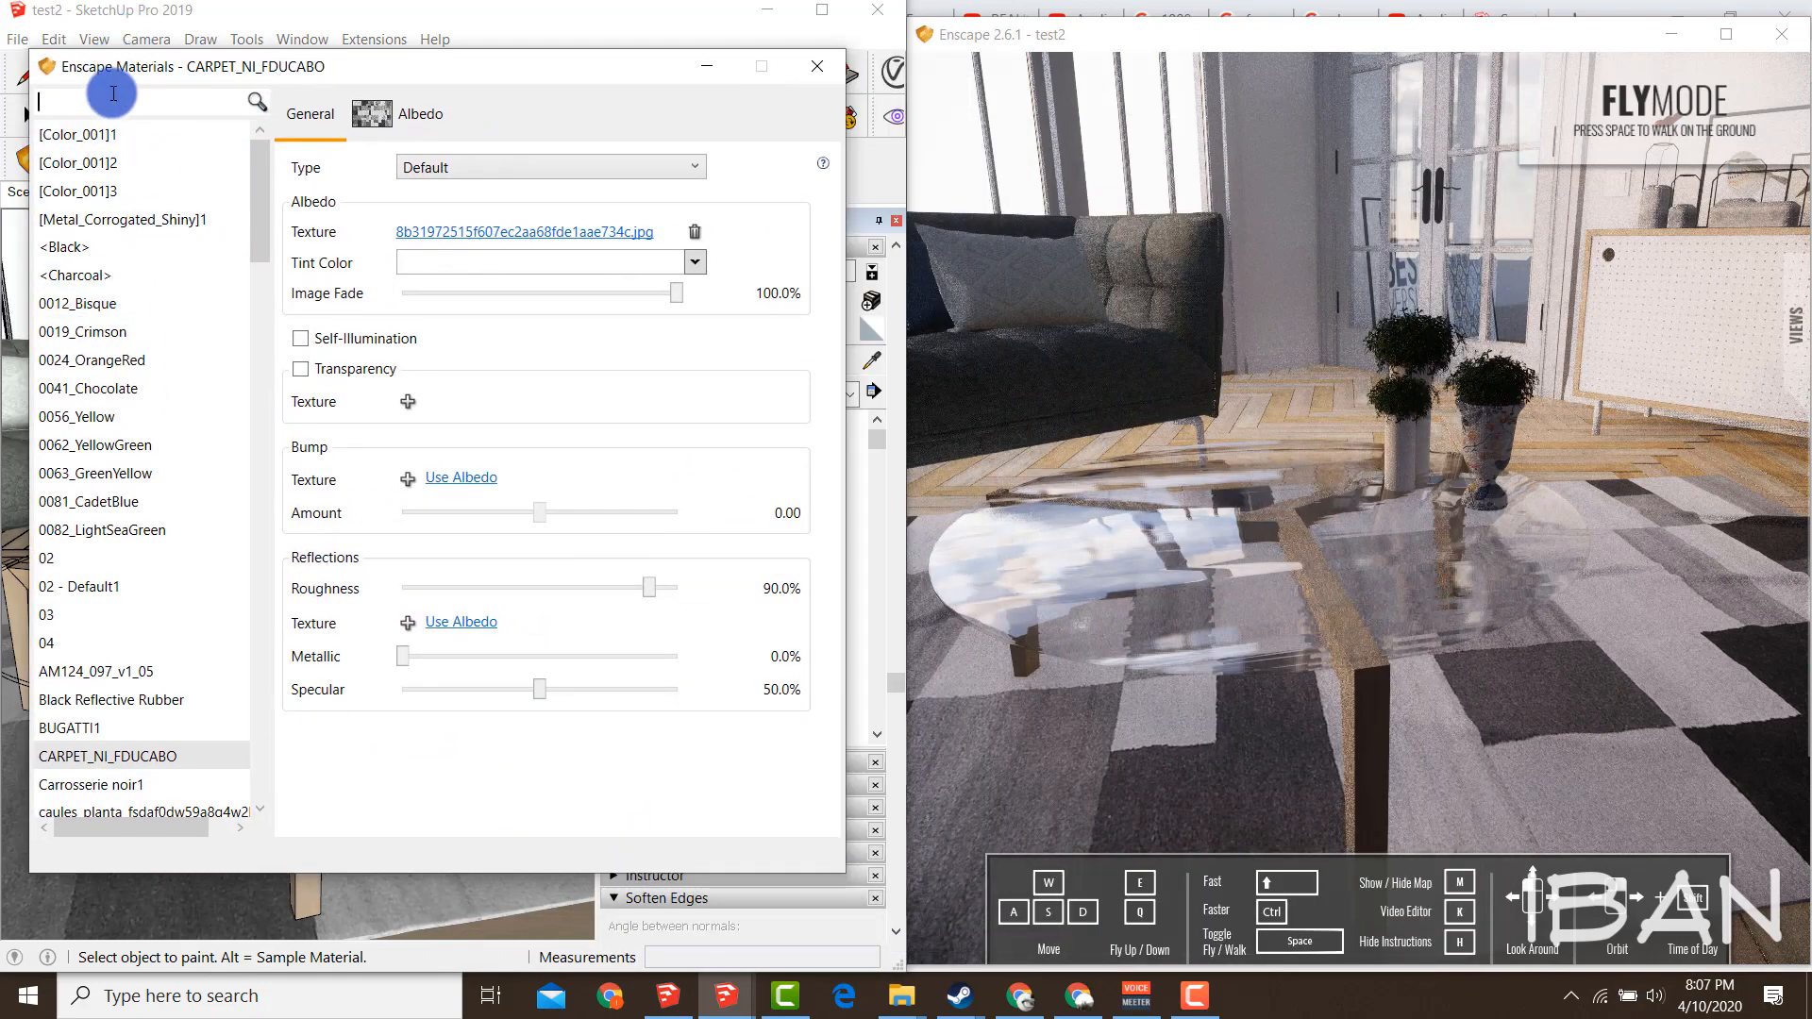
# Examine the carpet material's albedo and general settings and the available material types
pyautogui.moveTo(216, 66)
pyautogui.mouseDown()
pyautogui.moveTo(416, 76)
pyautogui.moveTo(387, 127)
pyautogui.moveTo(1035, 231)
pyautogui.moveTo(465, 101)
pyautogui.mouseUp()
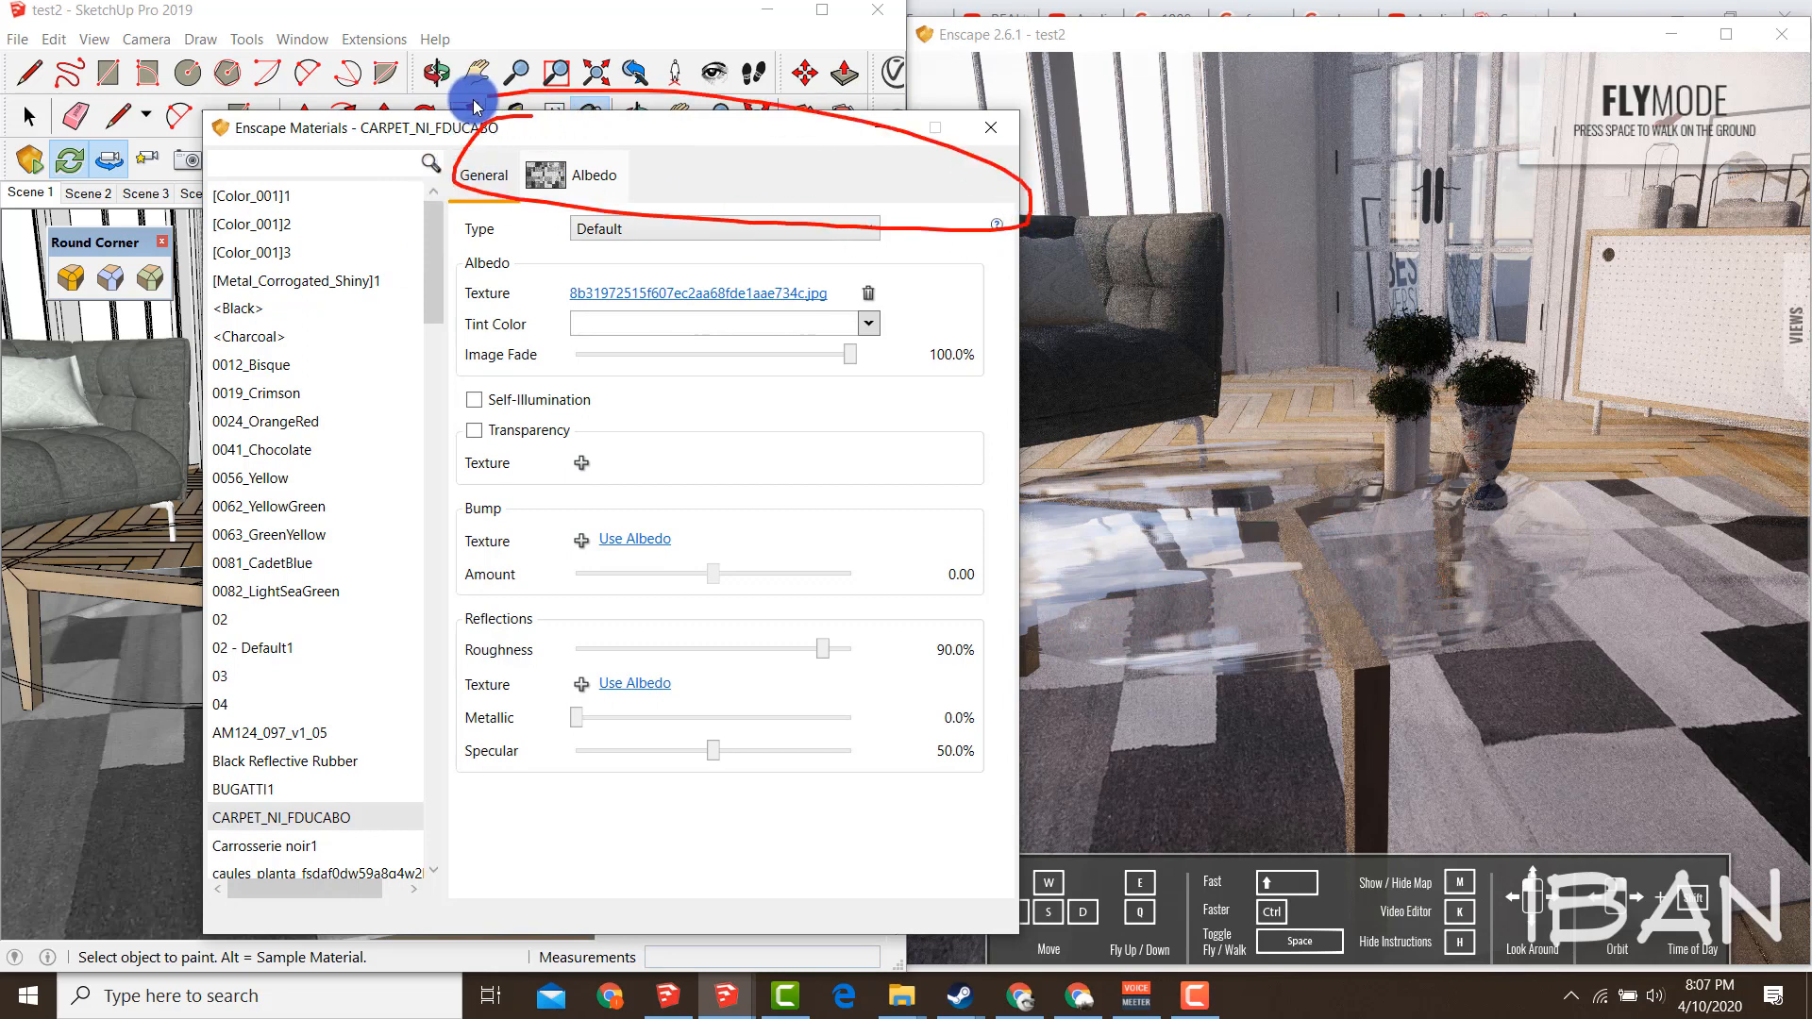
pyautogui.click(594, 181)
pyautogui.click(486, 180)
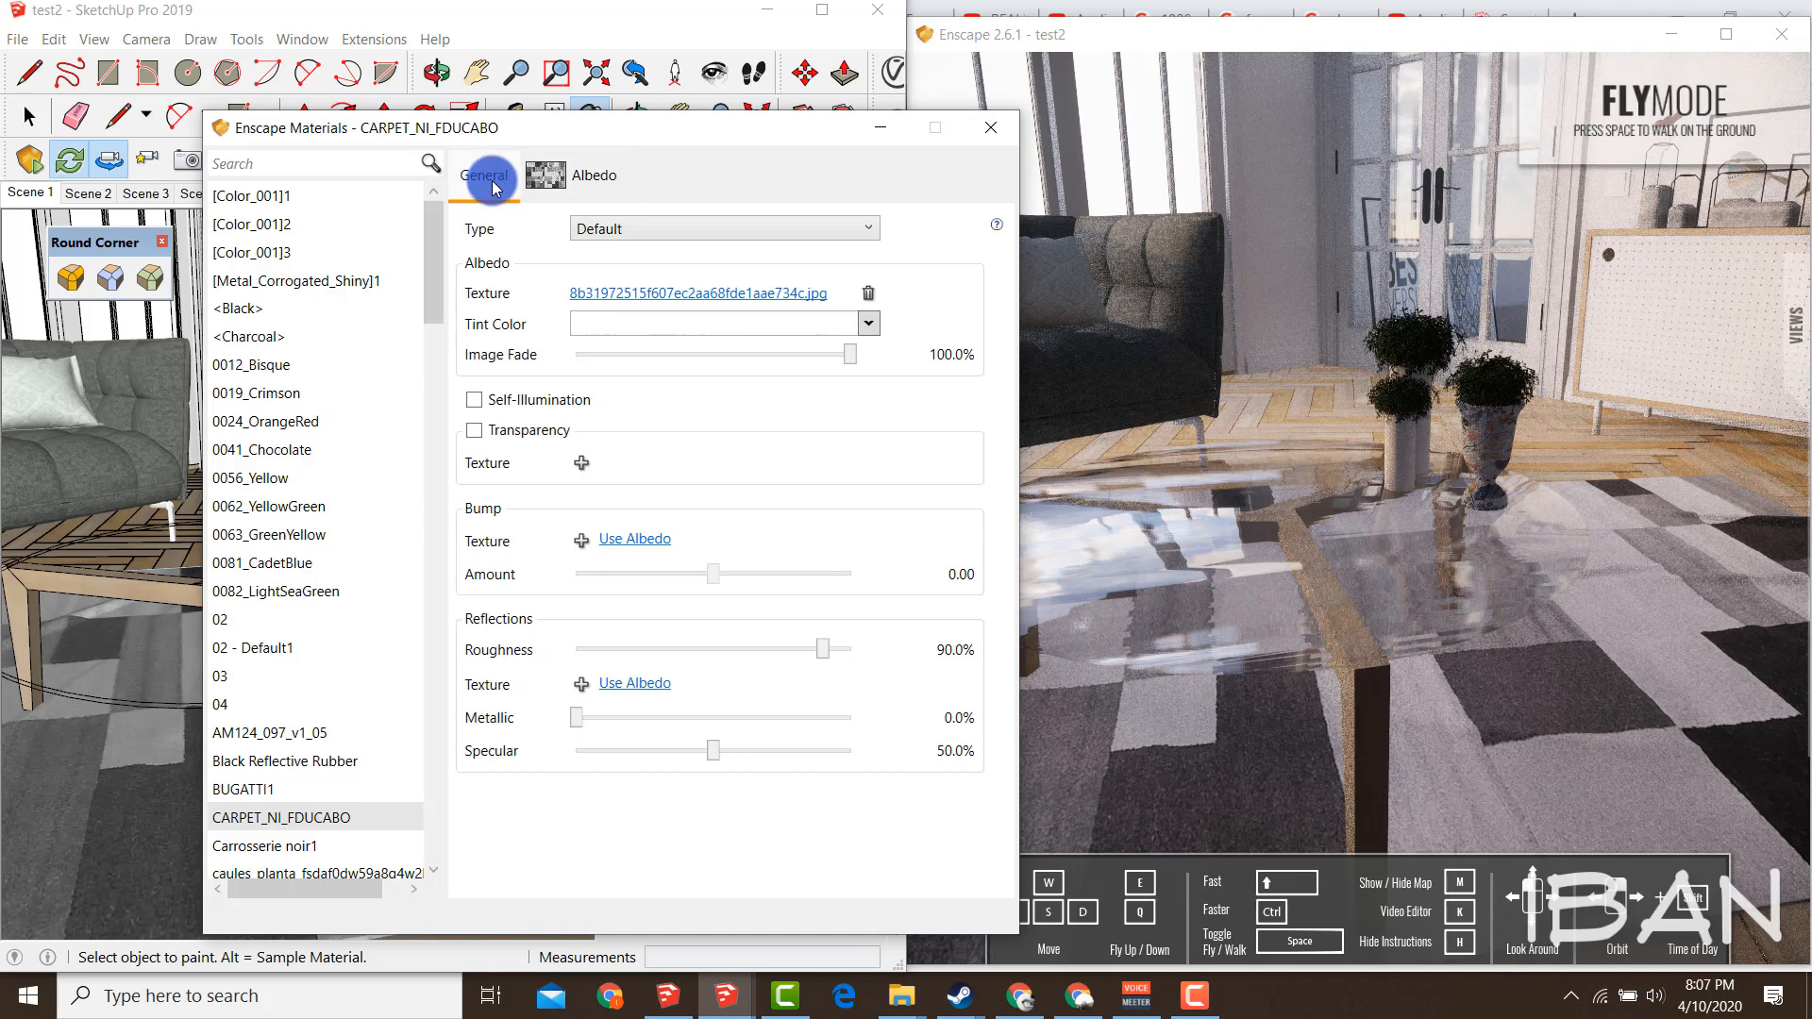
pyautogui.moveTo(481, 208)
pyautogui.mouseDown()
pyautogui.moveTo(445, 232)
pyautogui.moveTo(784, 253)
pyautogui.mouseUp()
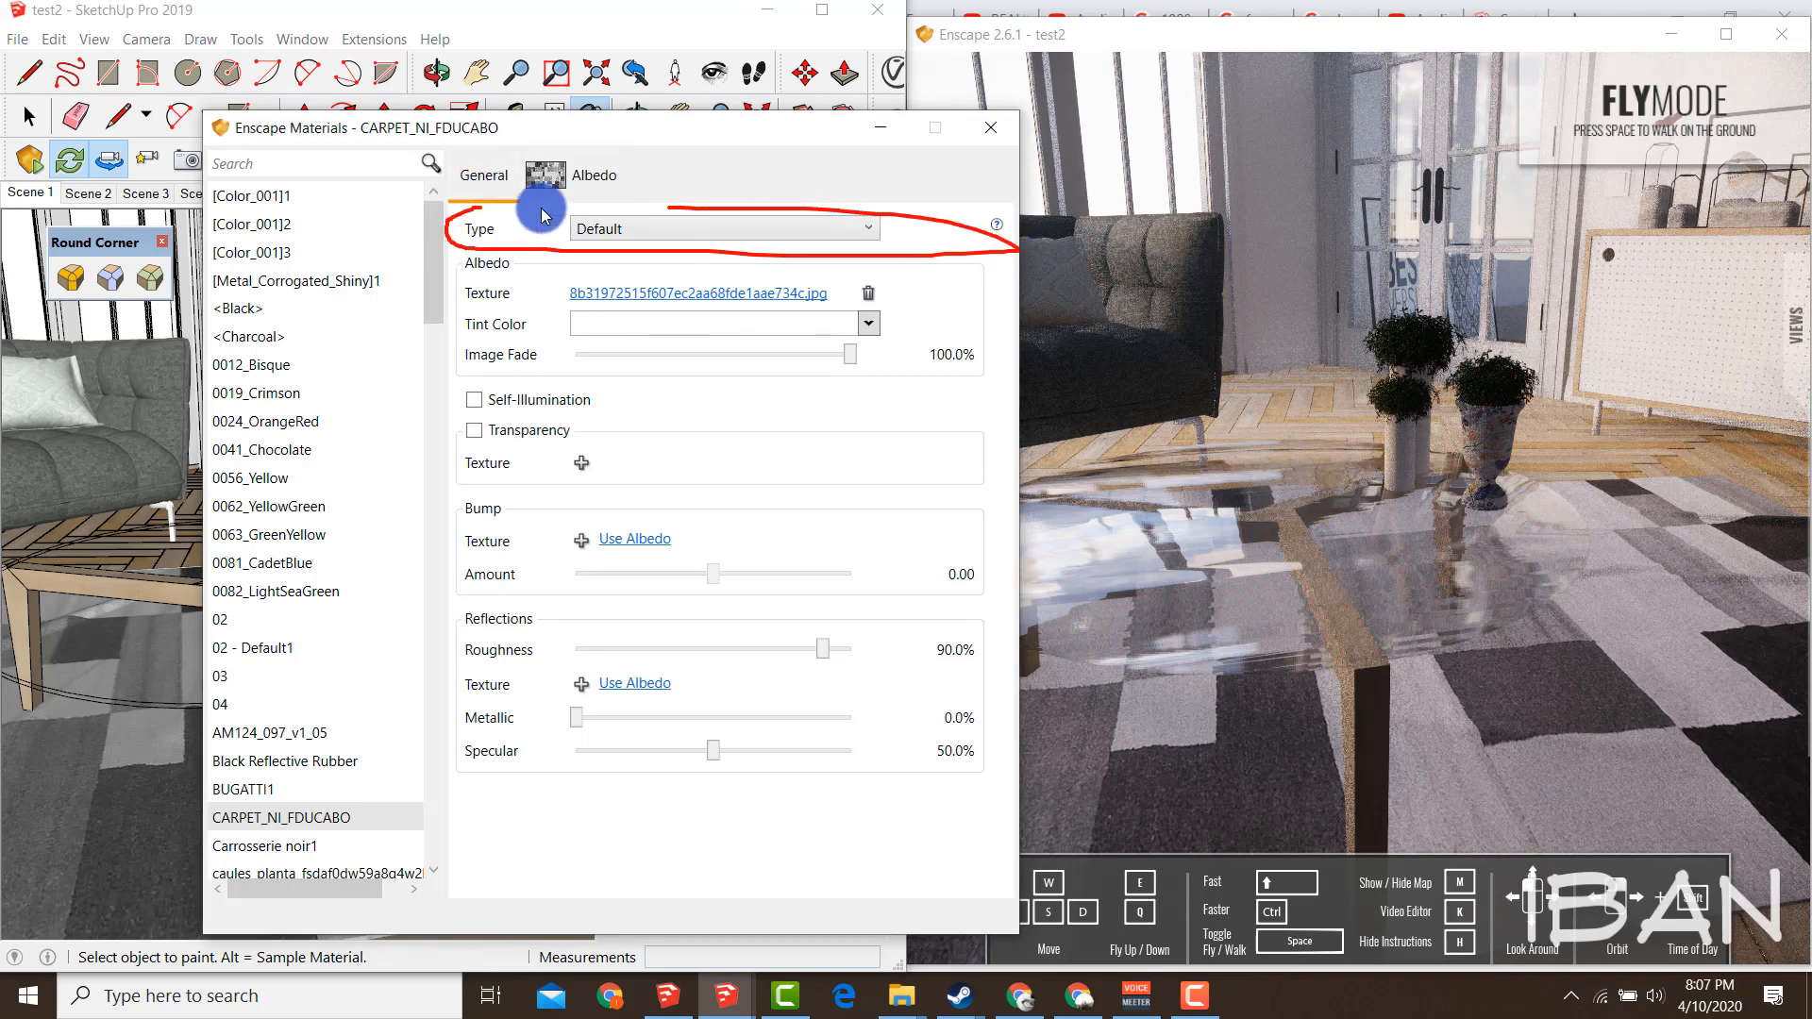
pyautogui.click(615, 230)
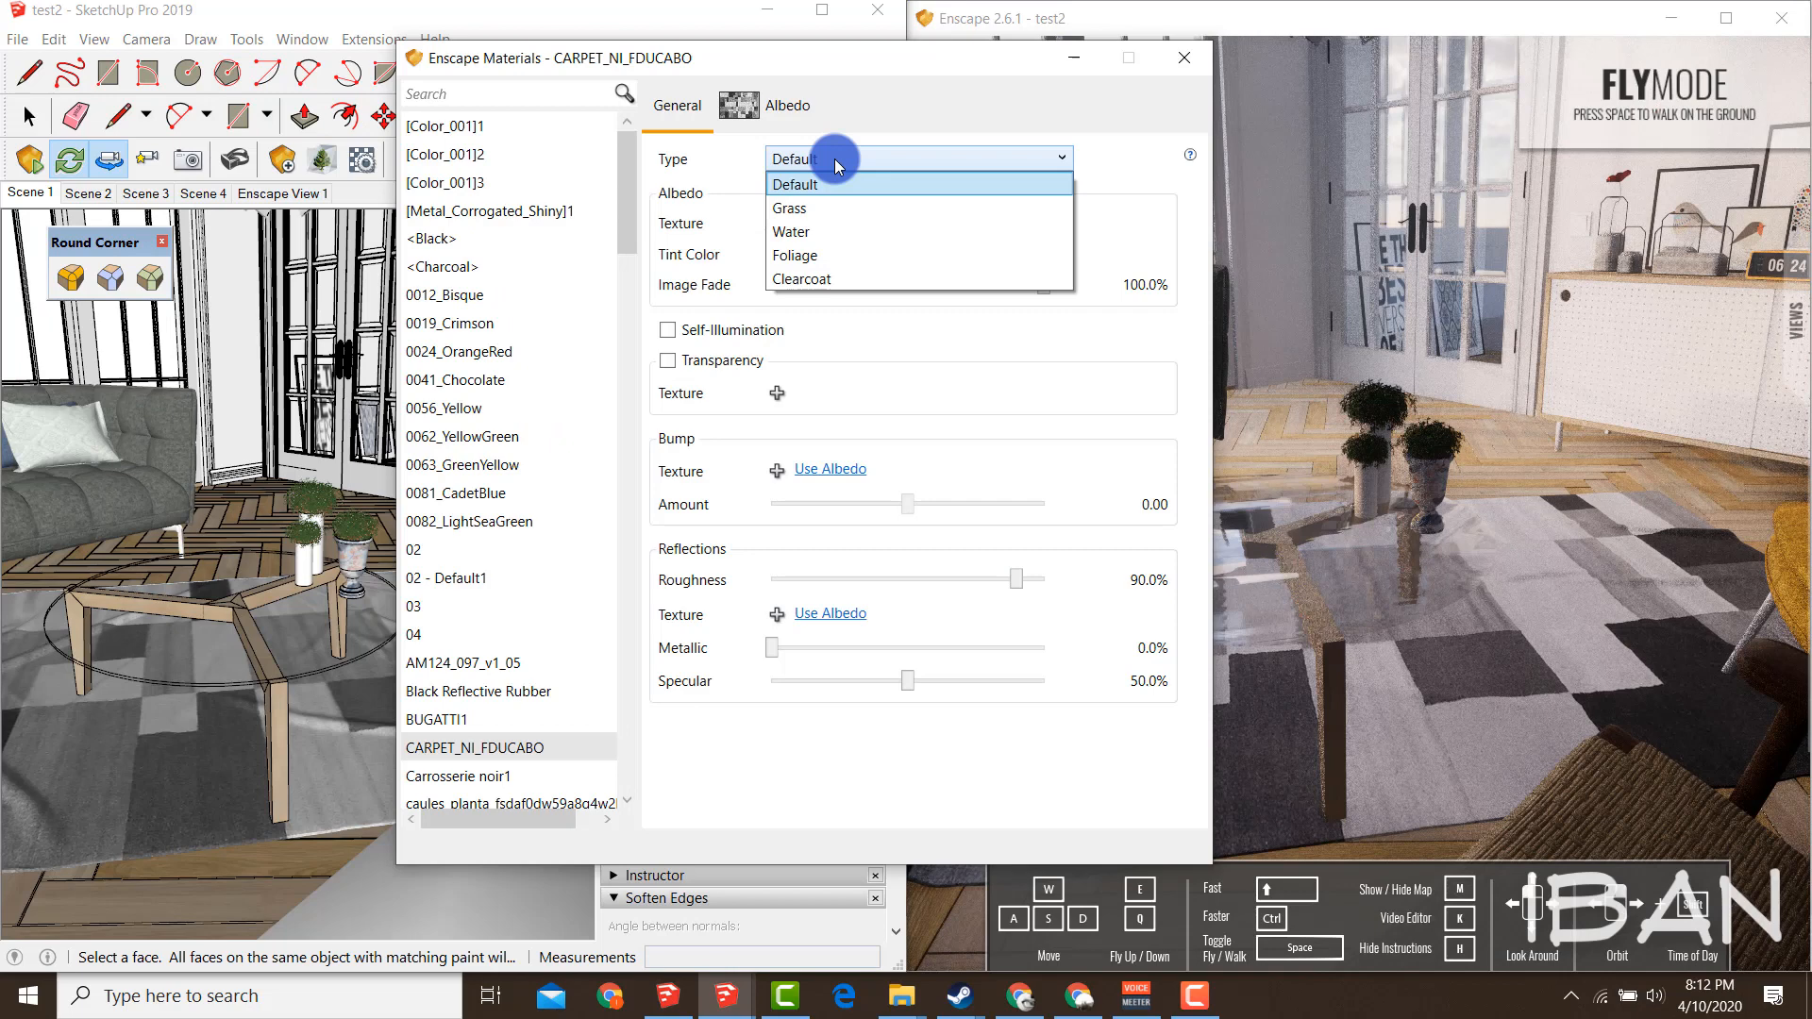
pyautogui.click(834, 163)
pyautogui.click(834, 162)
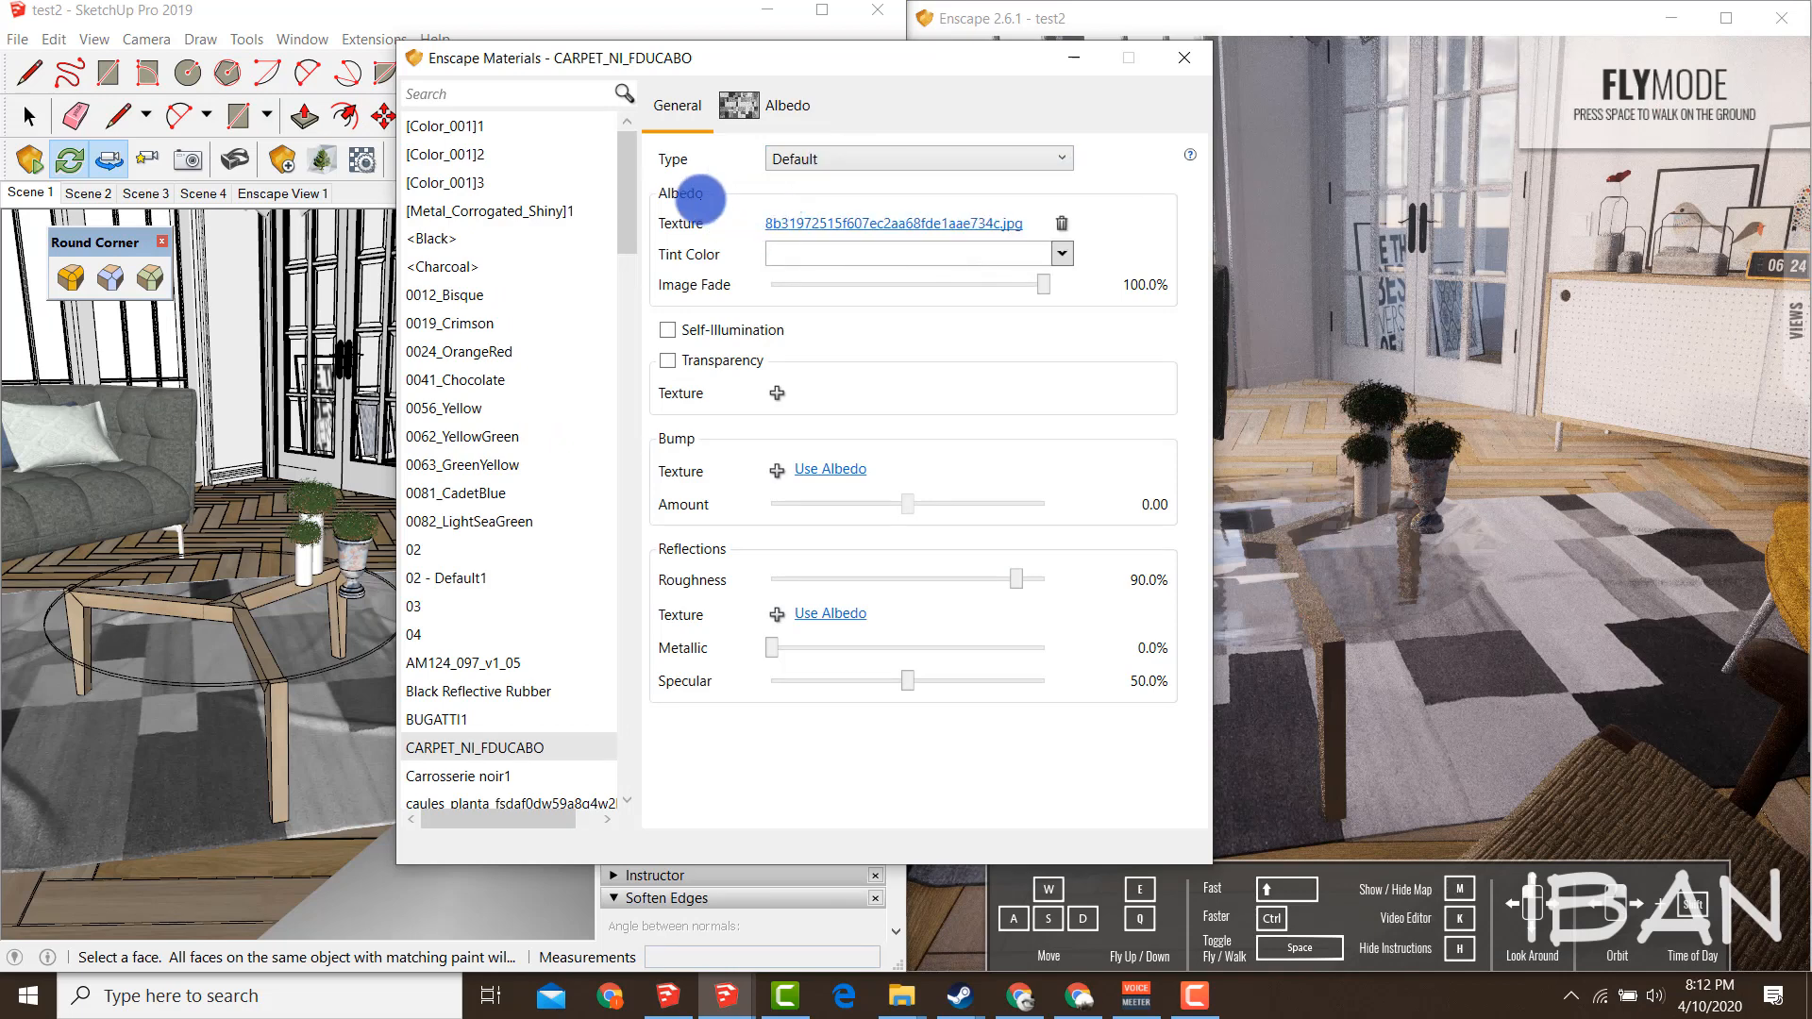
pyautogui.moveTo(701, 199)
pyautogui.mouseDown()
pyautogui.moveTo(1176, 189)
pyautogui.moveTo(708, 291)
pyautogui.moveTo(665, 215)
pyautogui.mouseUp()
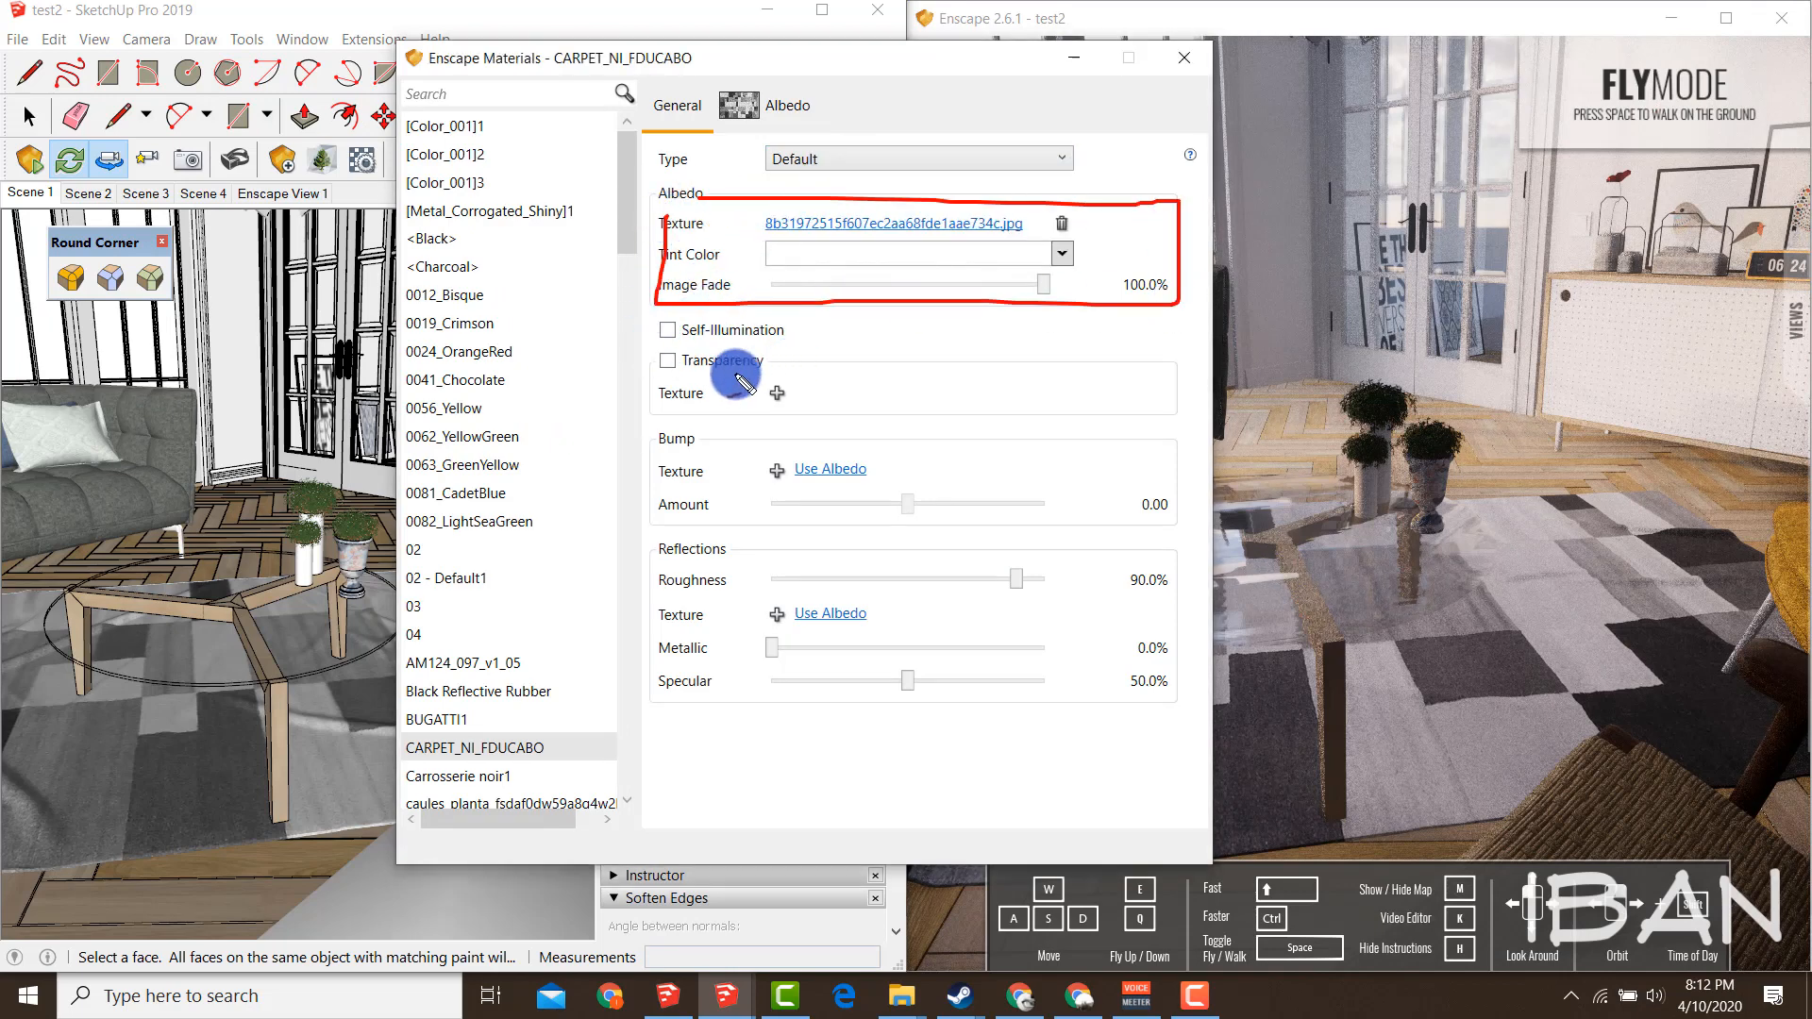
pyautogui.moveTo(1184, 374); pyautogui.dragTo(660, 412)
pyautogui.moveTo(755, 363); pyautogui.dragTo(1263, 378)
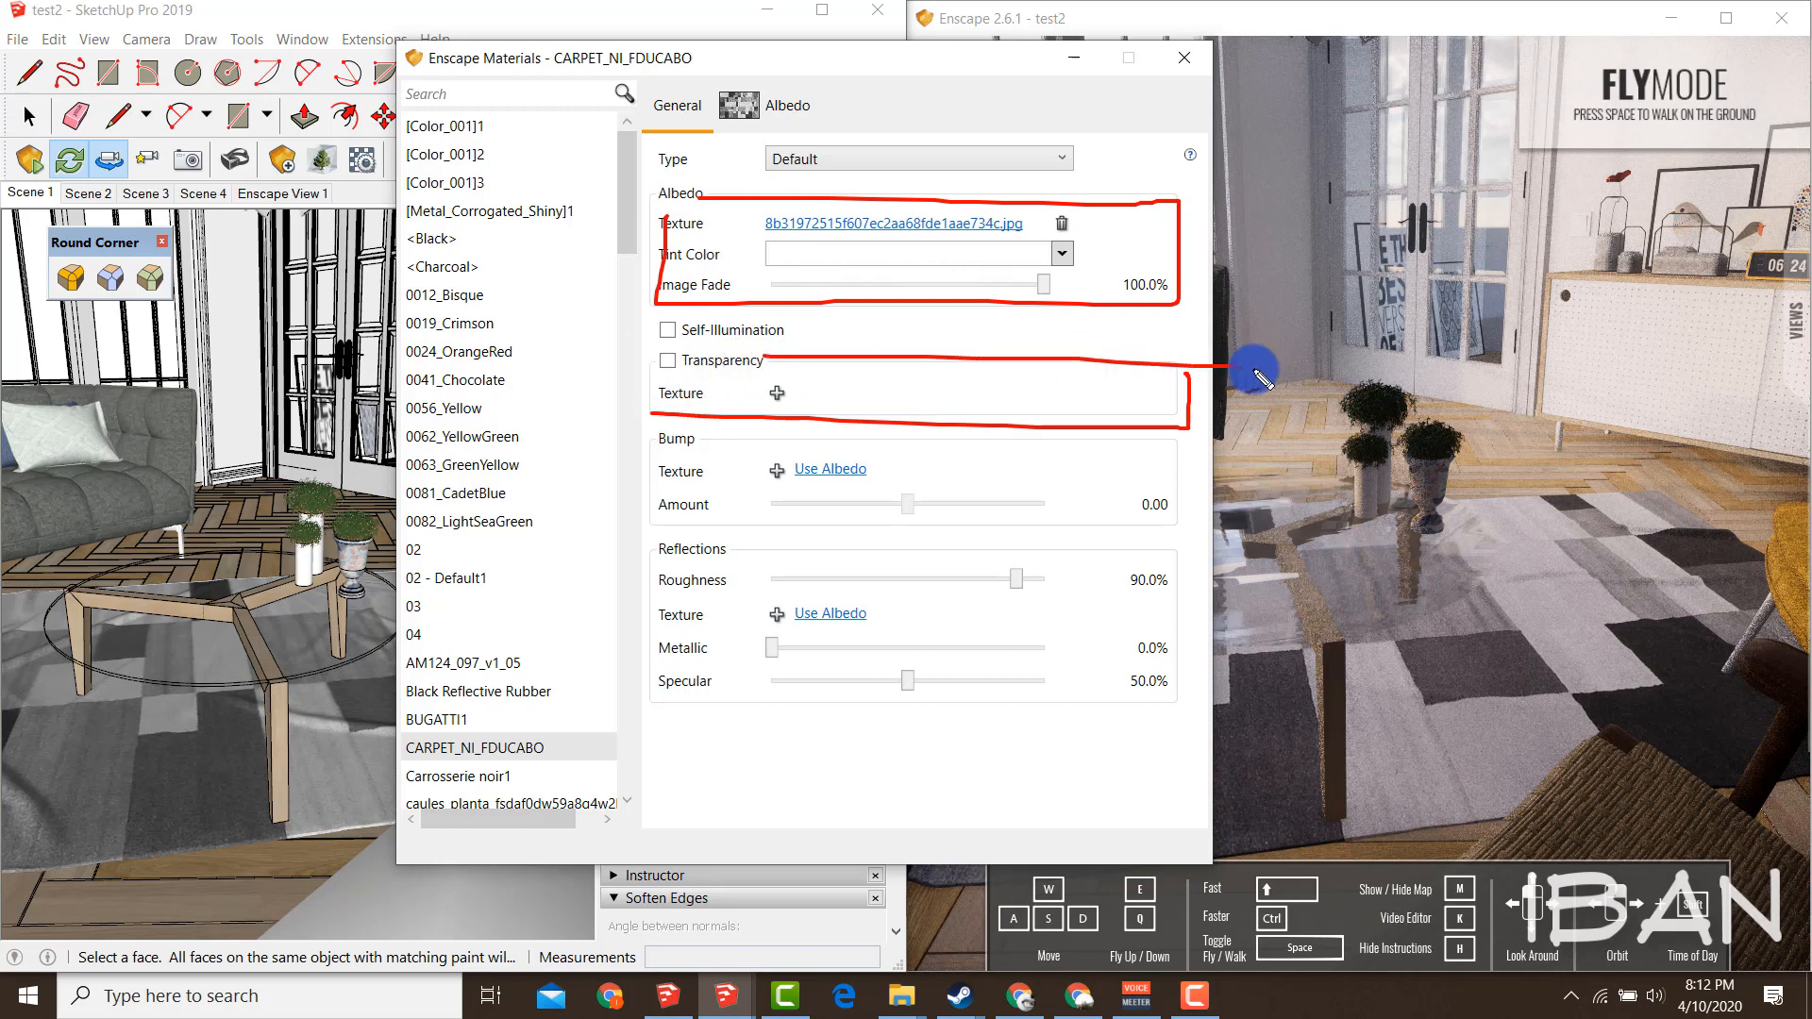
pyautogui.moveTo(645, 378); pyautogui.dragTo(663, 414)
pyautogui.moveTo(781, 450)
pyautogui.mouseDown()
pyautogui.moveTo(1044, 579)
pyautogui.moveTo(622, 467)
pyautogui.mouseUp()
pyautogui.moveTo(632, 599)
pyautogui.mouseDown()
pyautogui.moveTo(1044, 639)
pyautogui.moveTo(717, 651)
pyautogui.mouseUp()
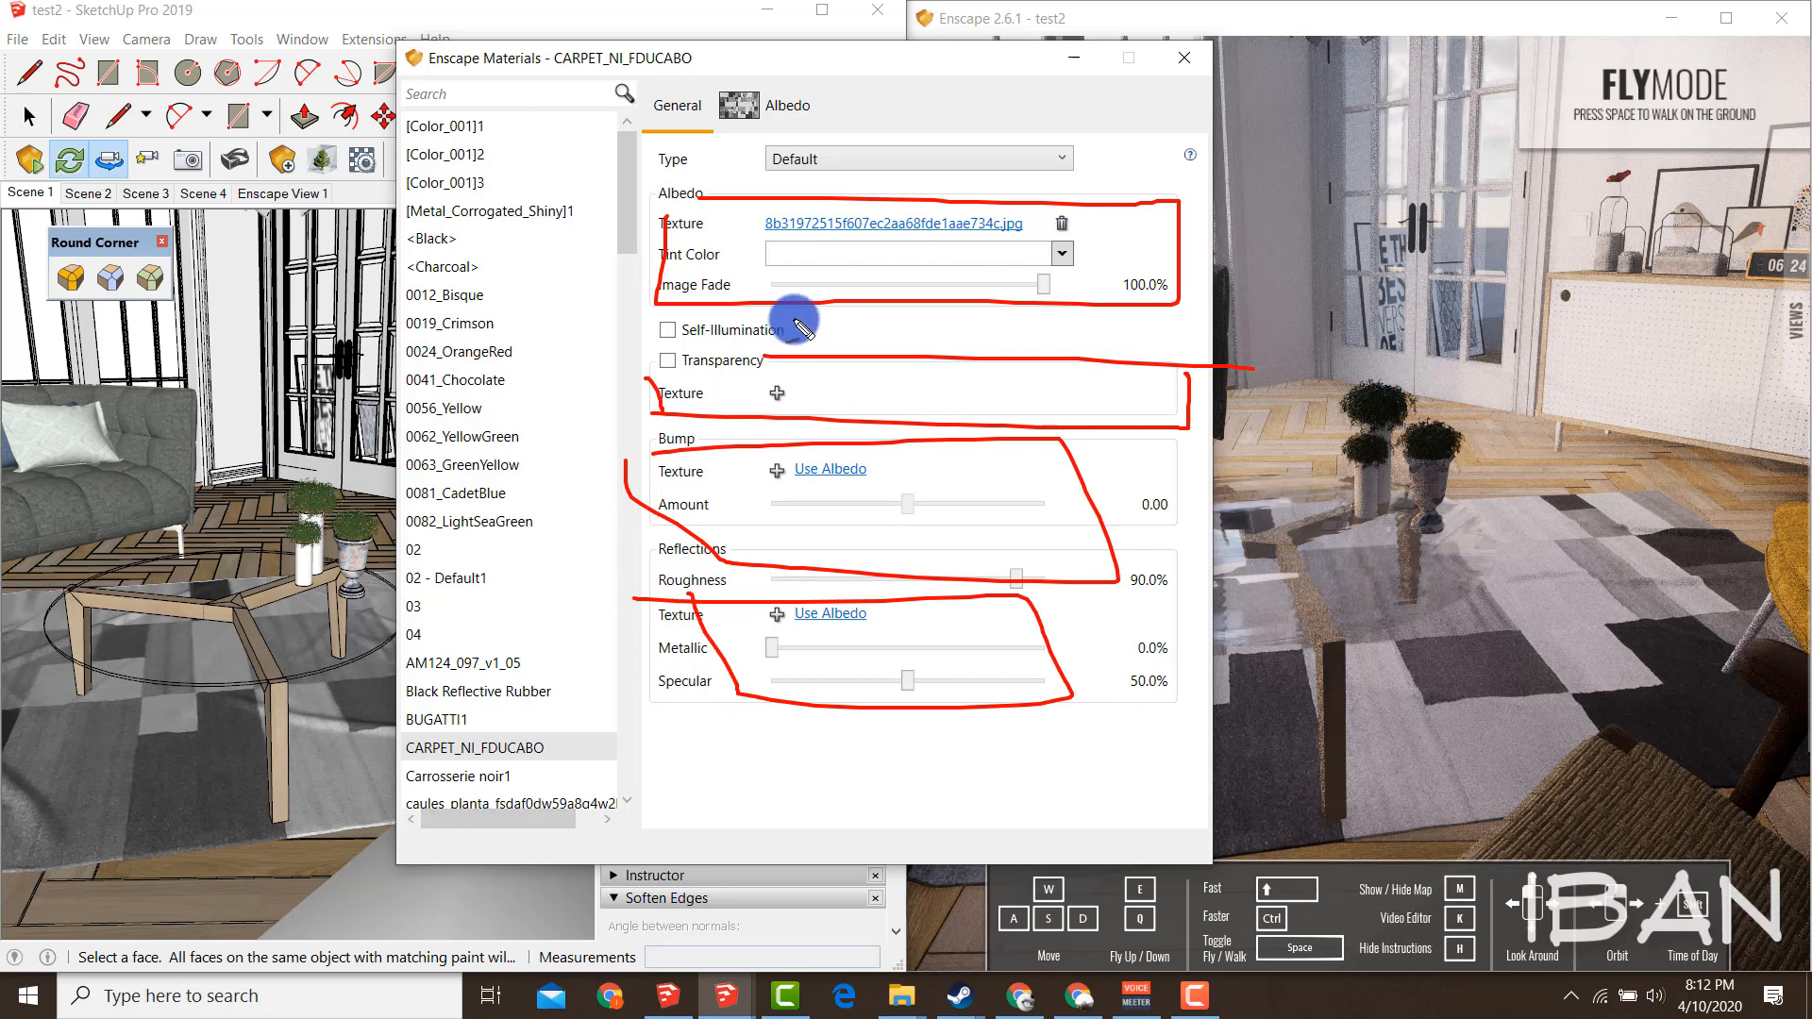
pyautogui.moveTo(861, 248)
pyautogui.mouseDown()
pyautogui.moveTo(853, 343)
pyautogui.moveTo(924, 300)
pyautogui.mouseUp()
pyautogui.moveTo(911, 468)
pyautogui.mouseDown()
pyautogui.moveTo(919, 514)
pyautogui.moveTo(873, 472)
pyautogui.mouseUp()
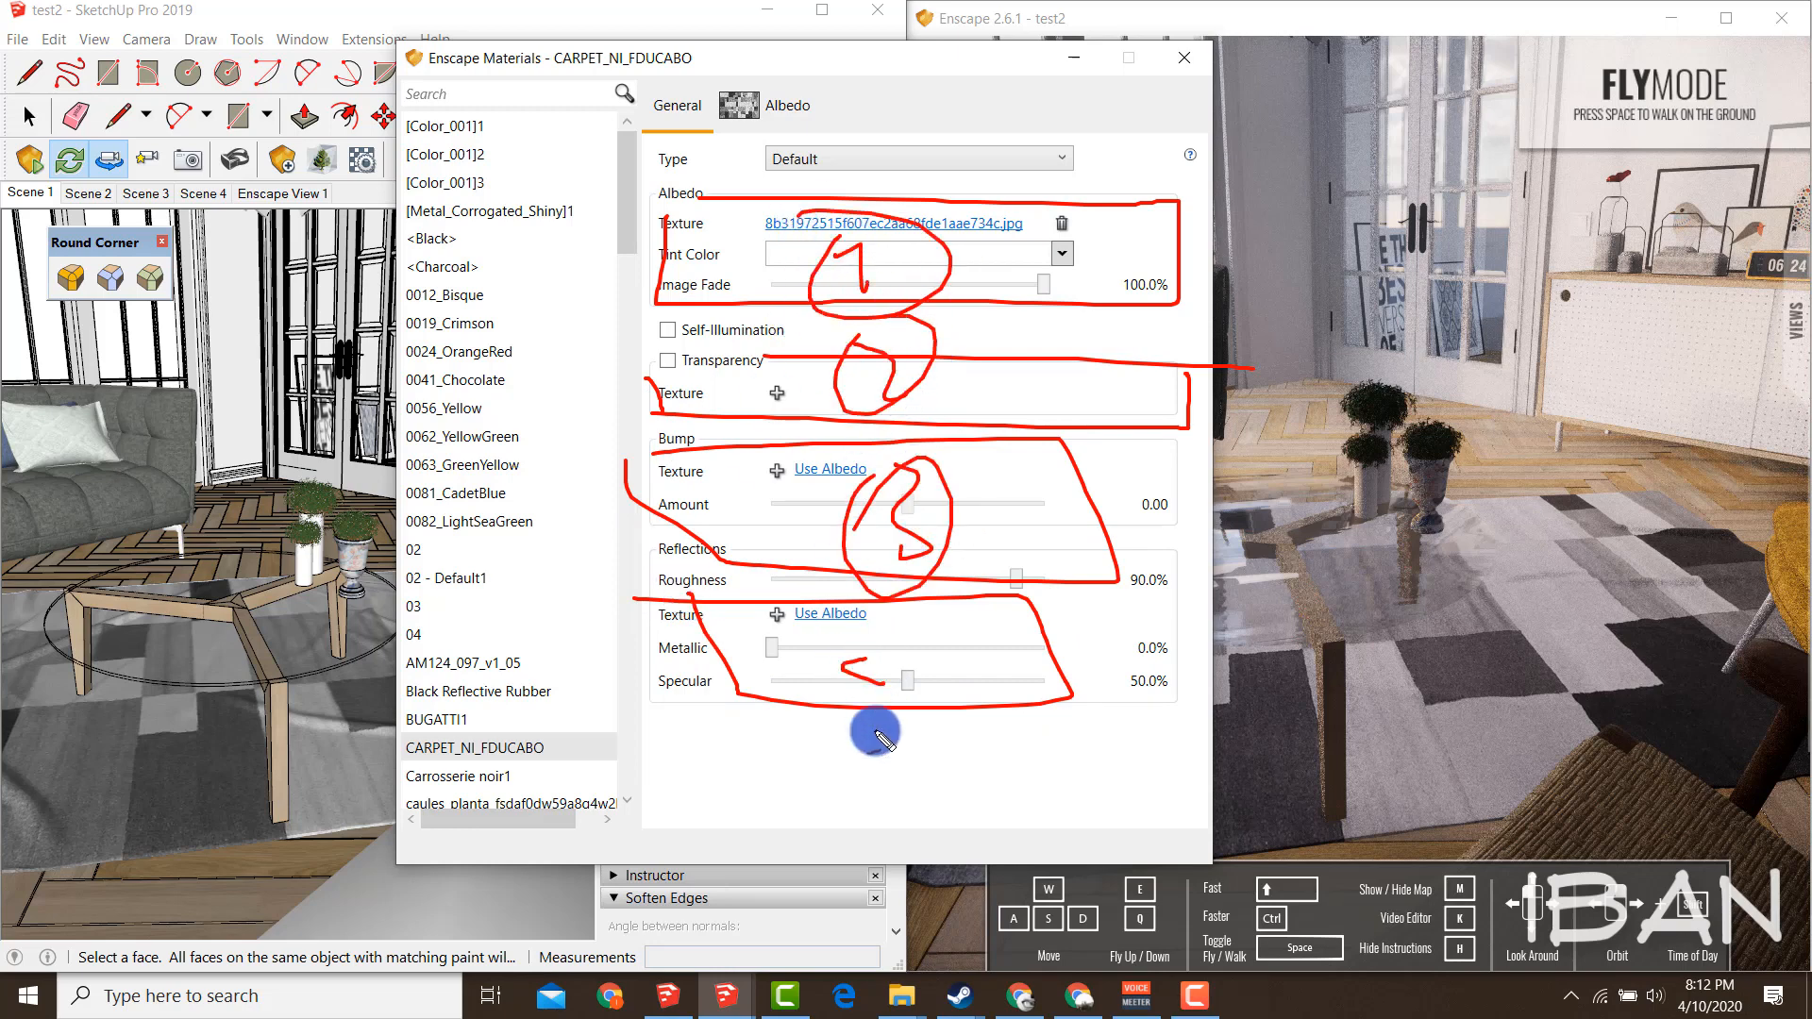
pyautogui.moveTo(876, 665); pyautogui.dragTo(877, 733)
pyautogui.moveTo(896, 595); pyautogui.dragTo(887, 590)
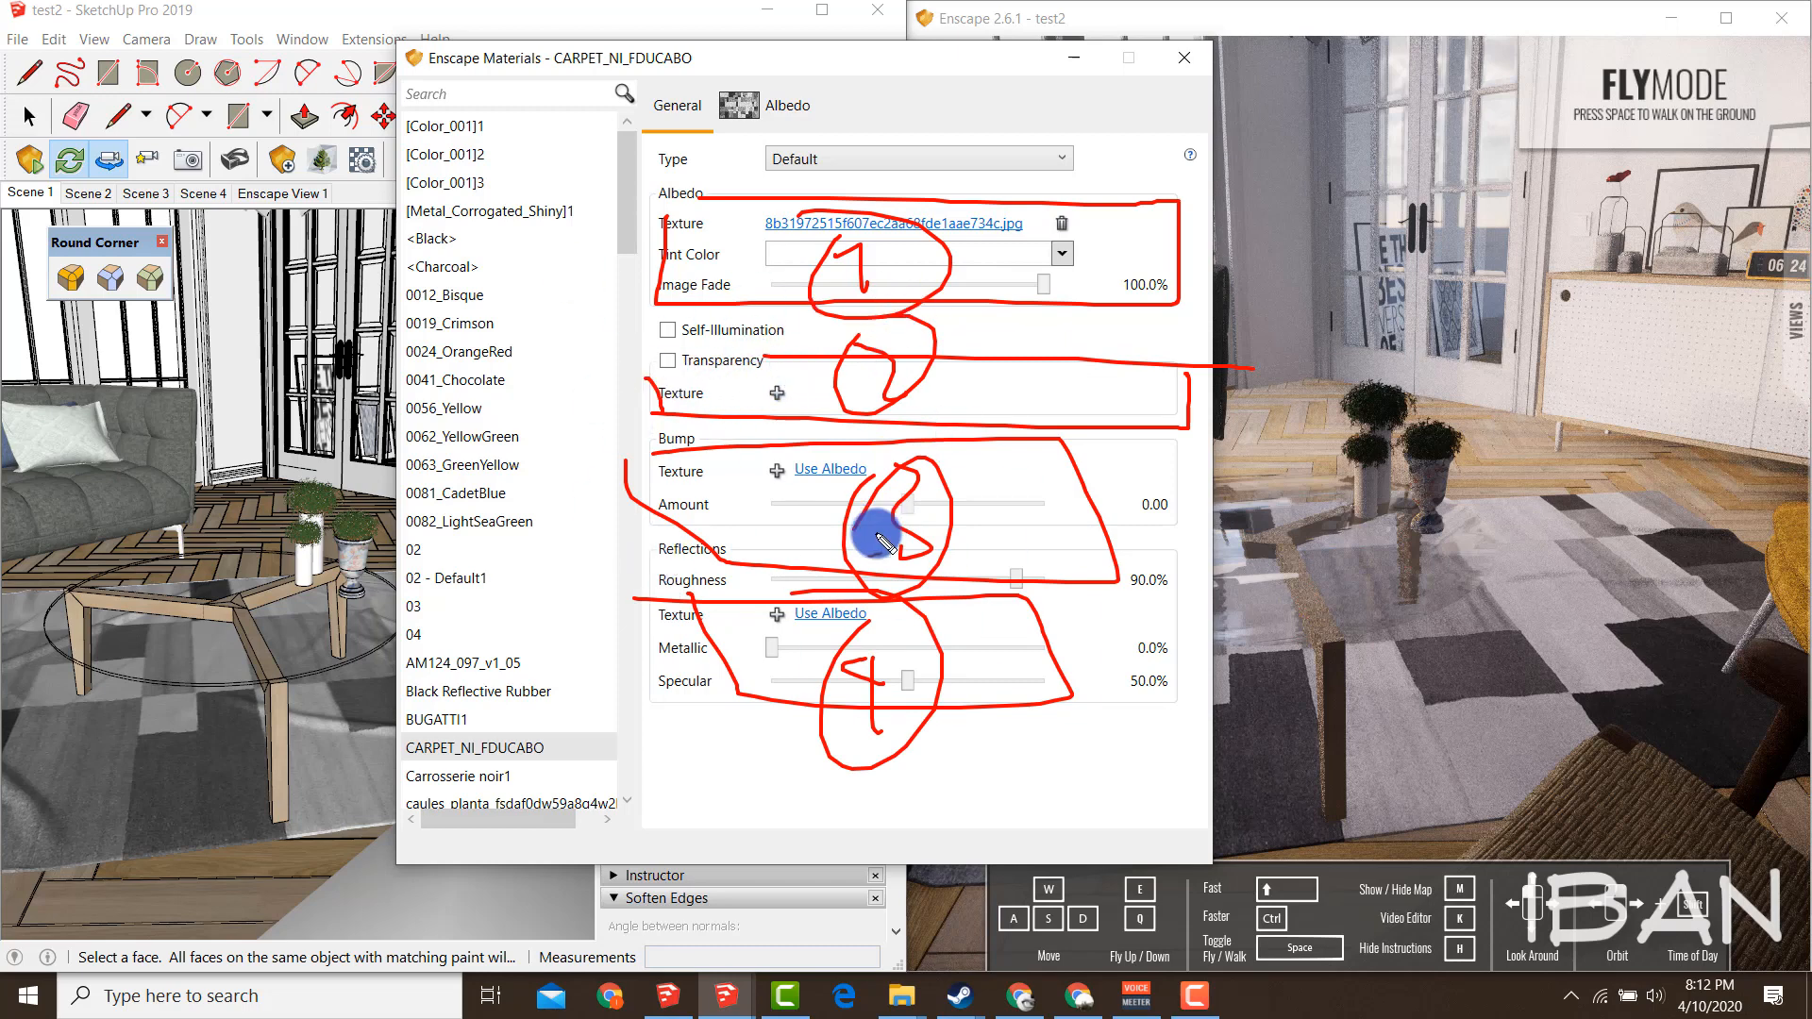
# Sample the carpet's material and set its type to Grass
pyautogui.press('Escape')
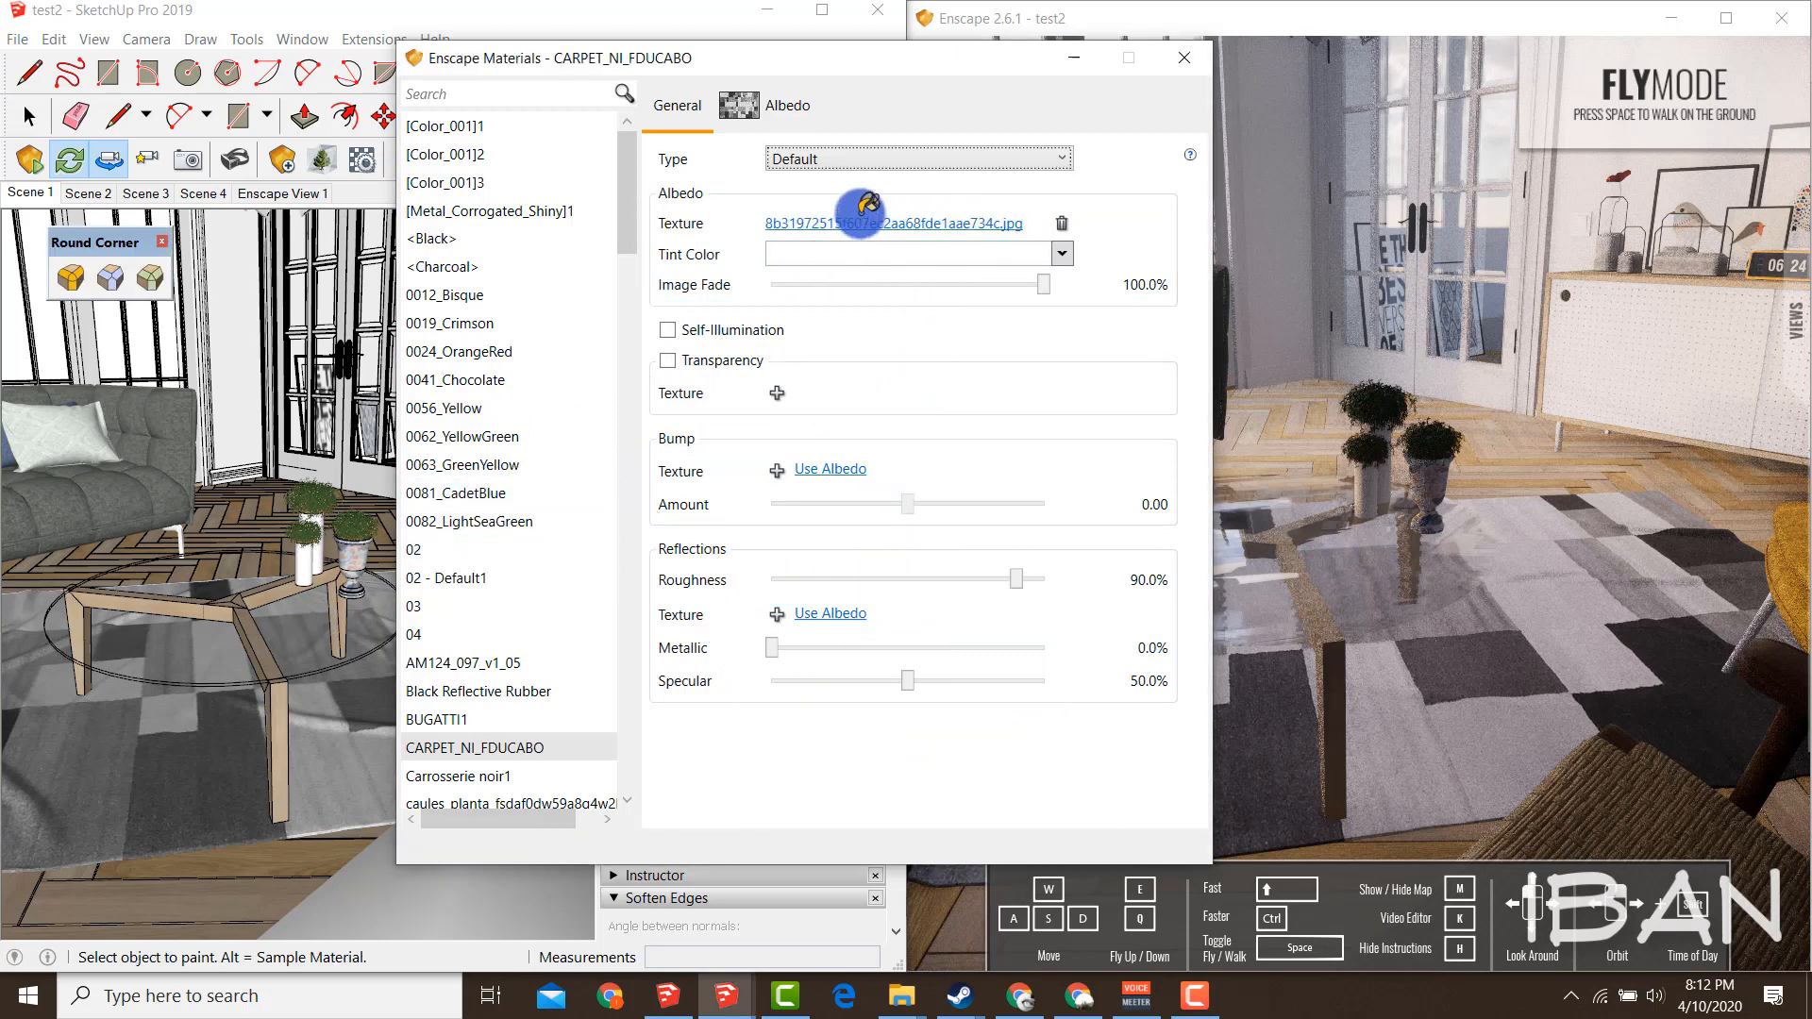
pyautogui.keyDown('alt'); pyautogui.click(324, 744); pyautogui.keyUp('alt')
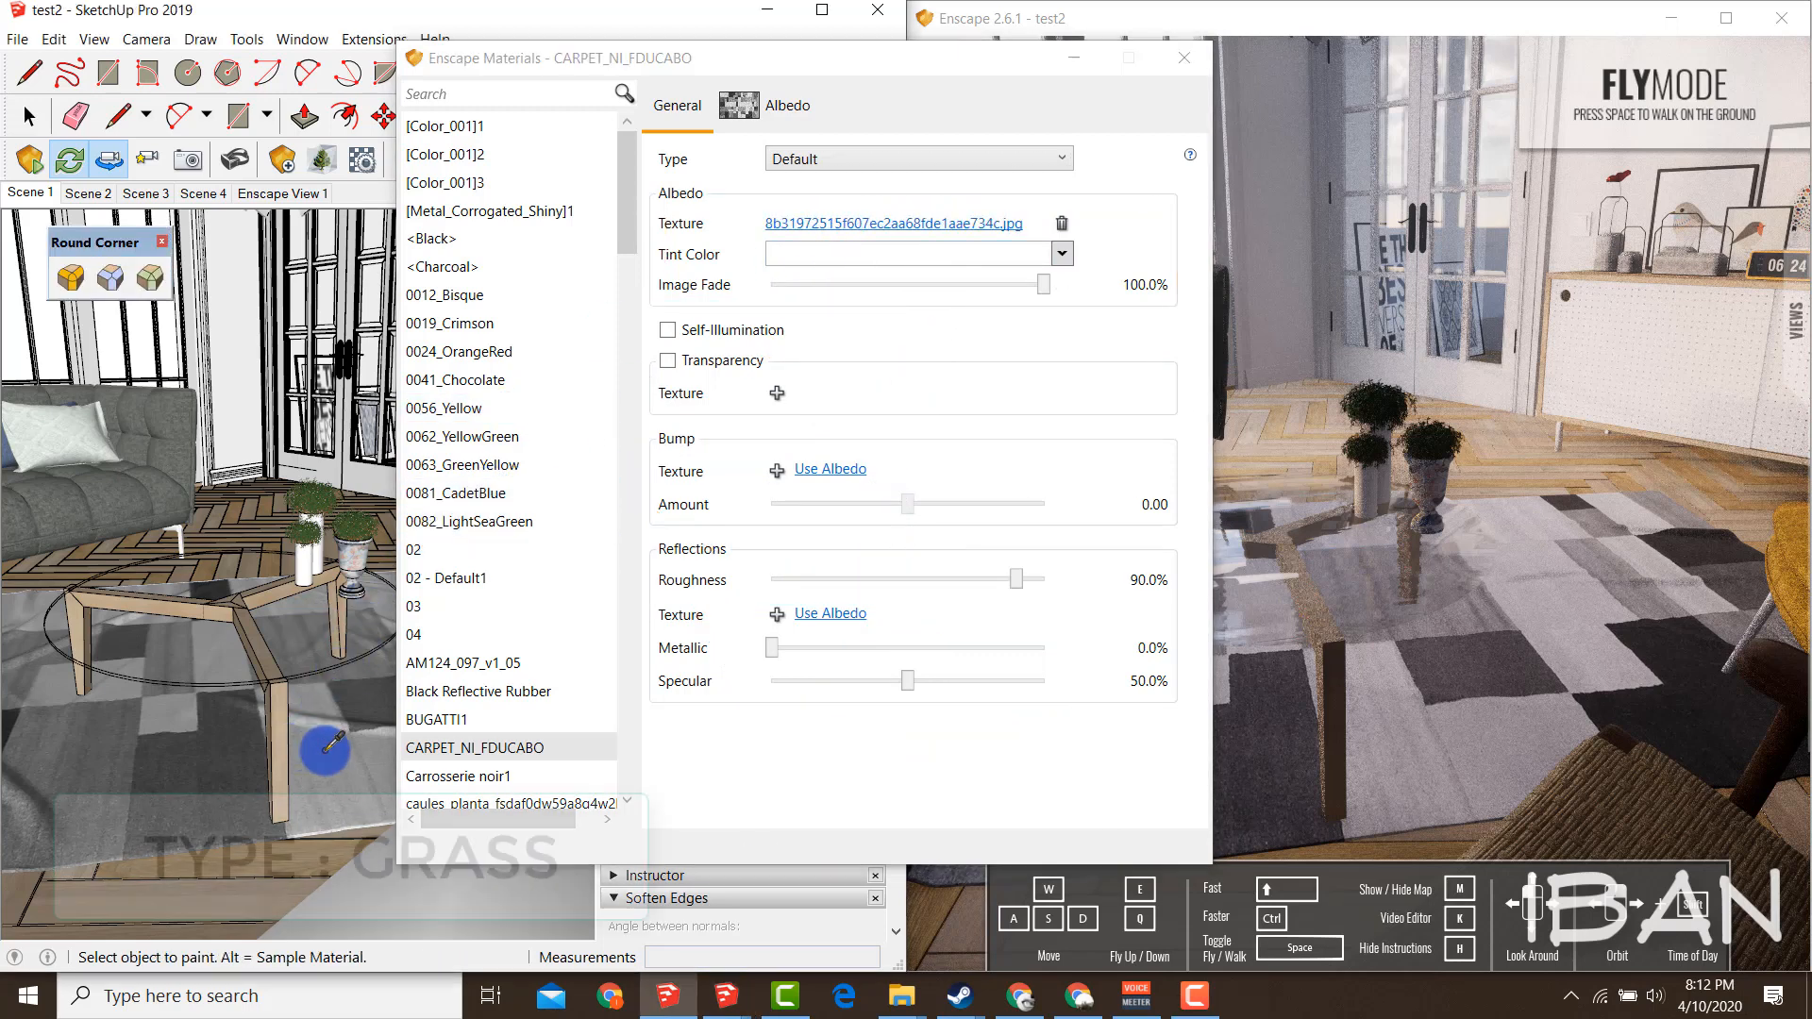
pyautogui.click(825, 159)
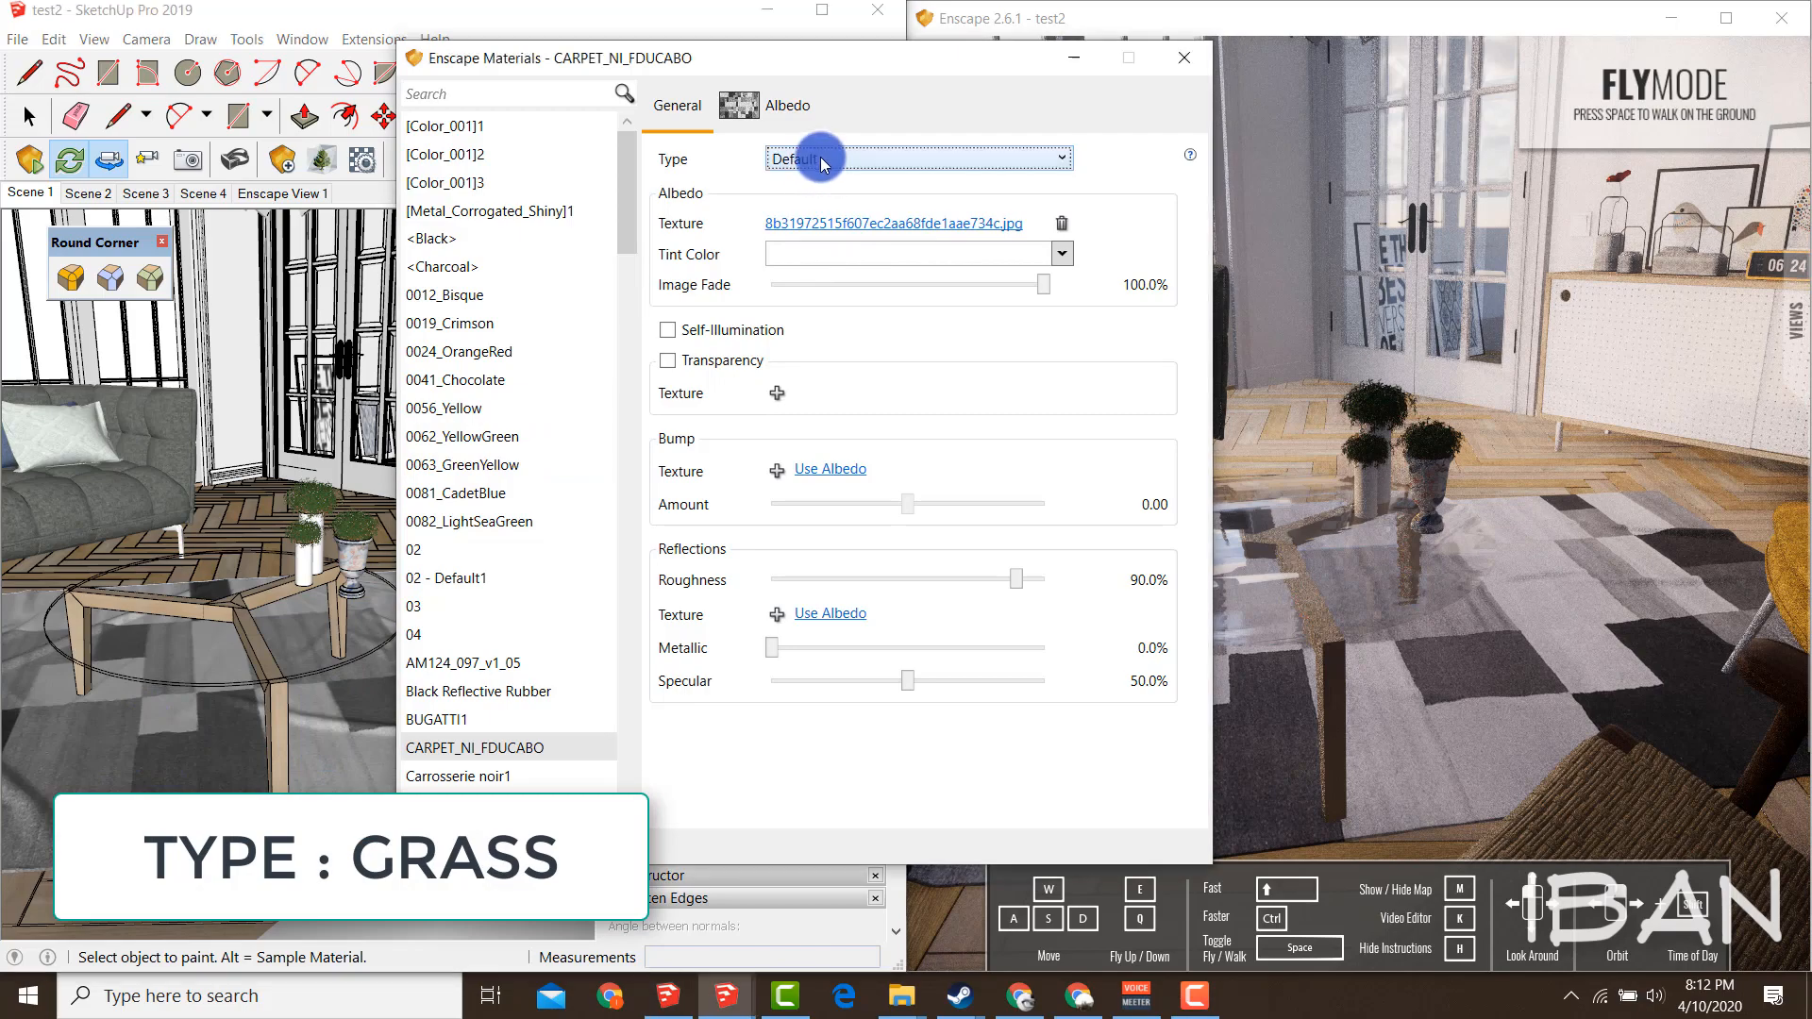
pyautogui.click(835, 199)
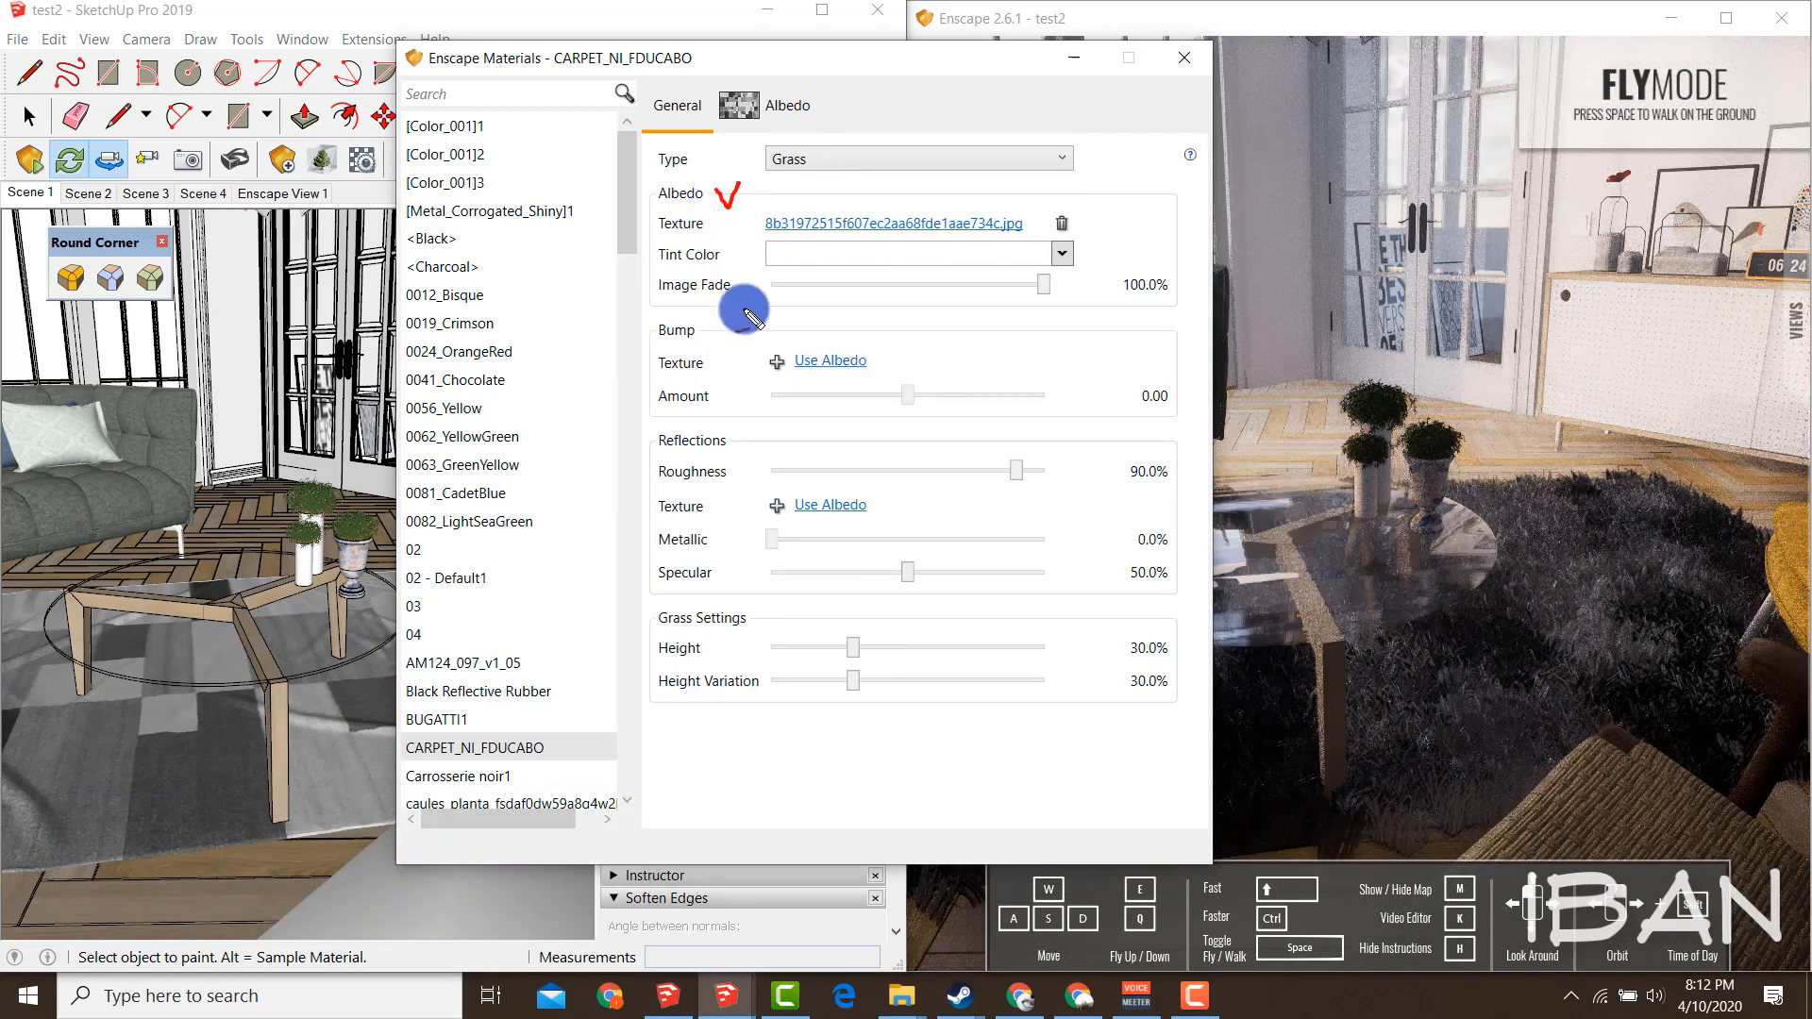
pyautogui.moveTo(752, 447); pyautogui.dragTo(765, 441)
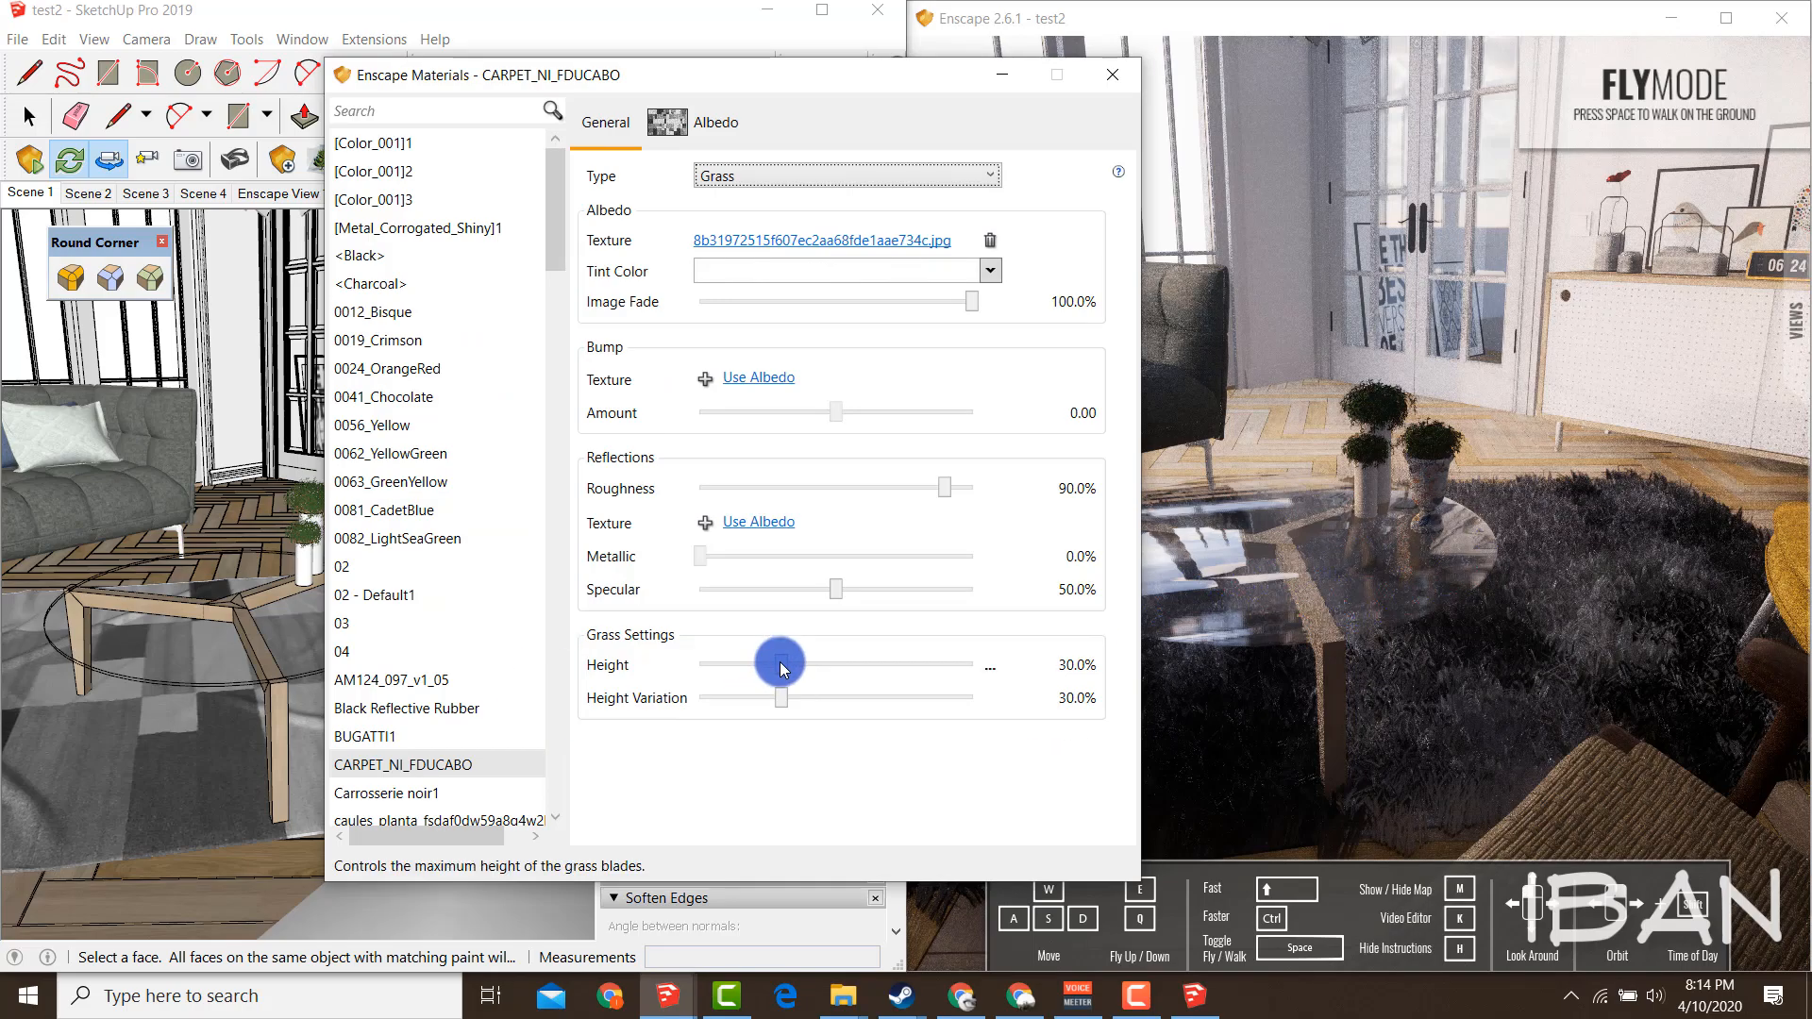
# Raise the carpet's grass height to about 60.3% and increase its height variation
pyautogui.moveTo(779, 660)
pyautogui.mouseDown()
pyautogui.moveTo(734, 671)
pyautogui.moveTo(863, 664)
pyautogui.mouseUp()
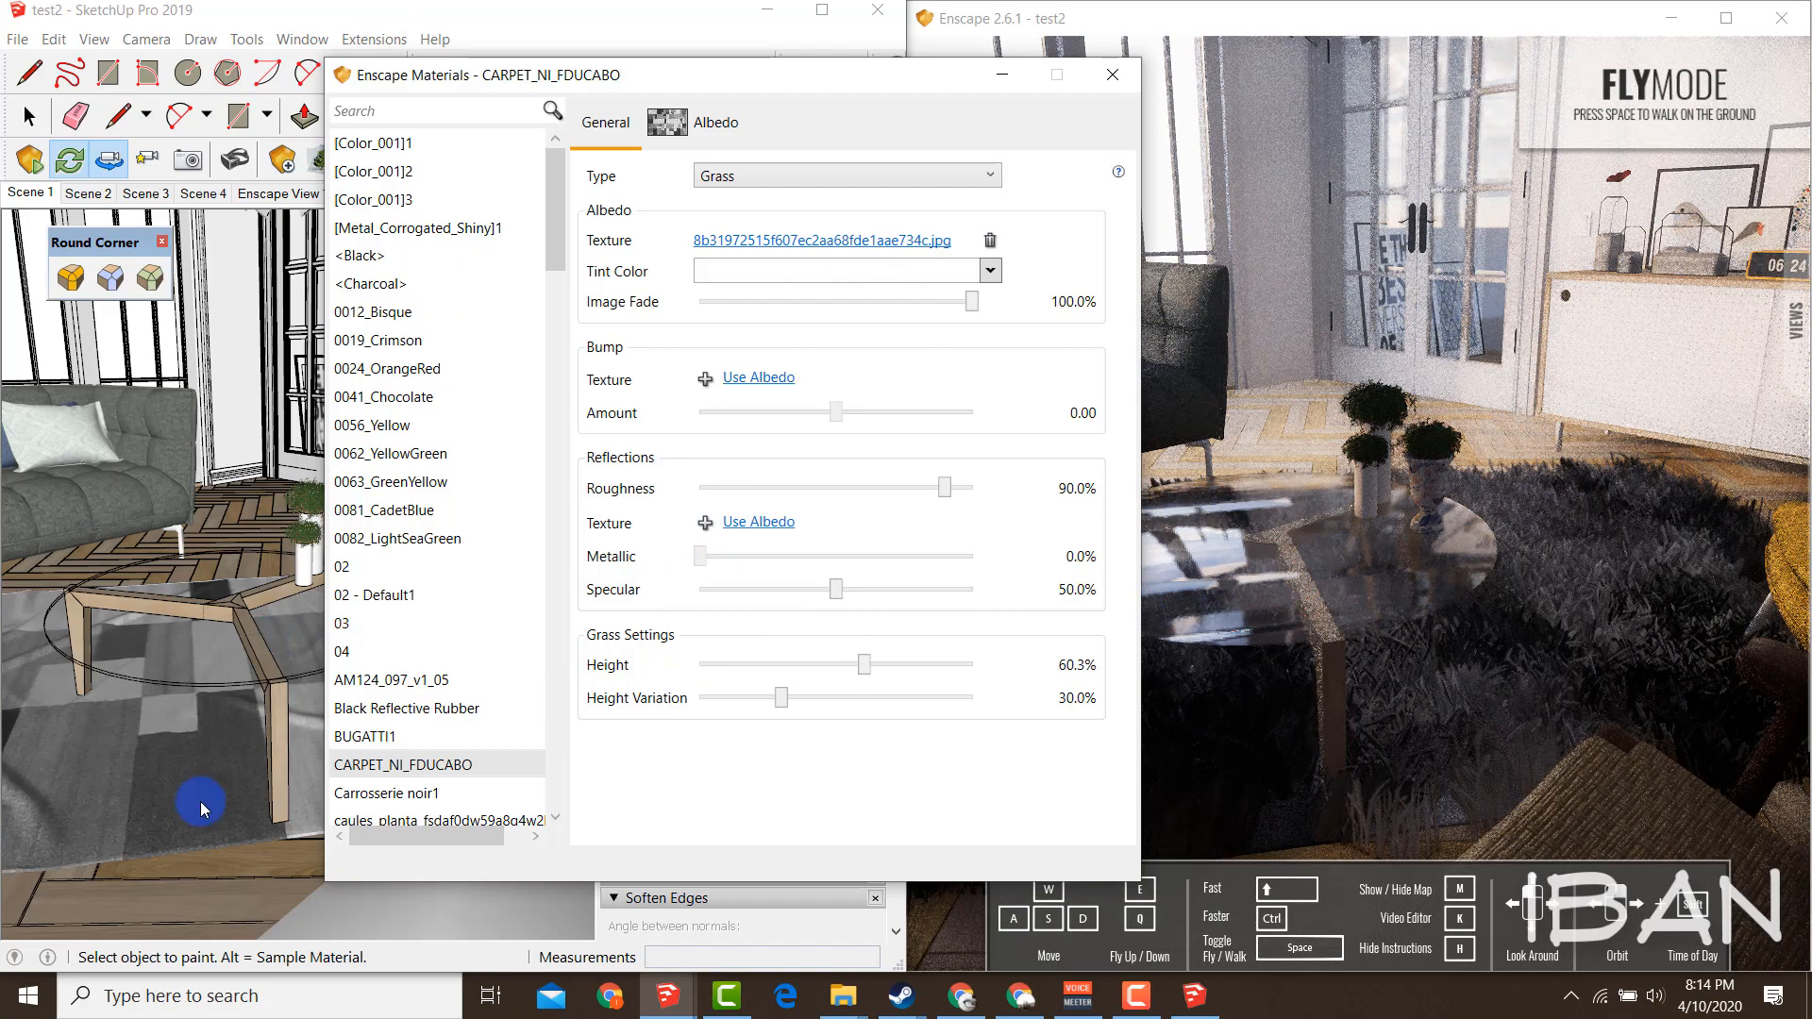
pyautogui.click(270, 21)
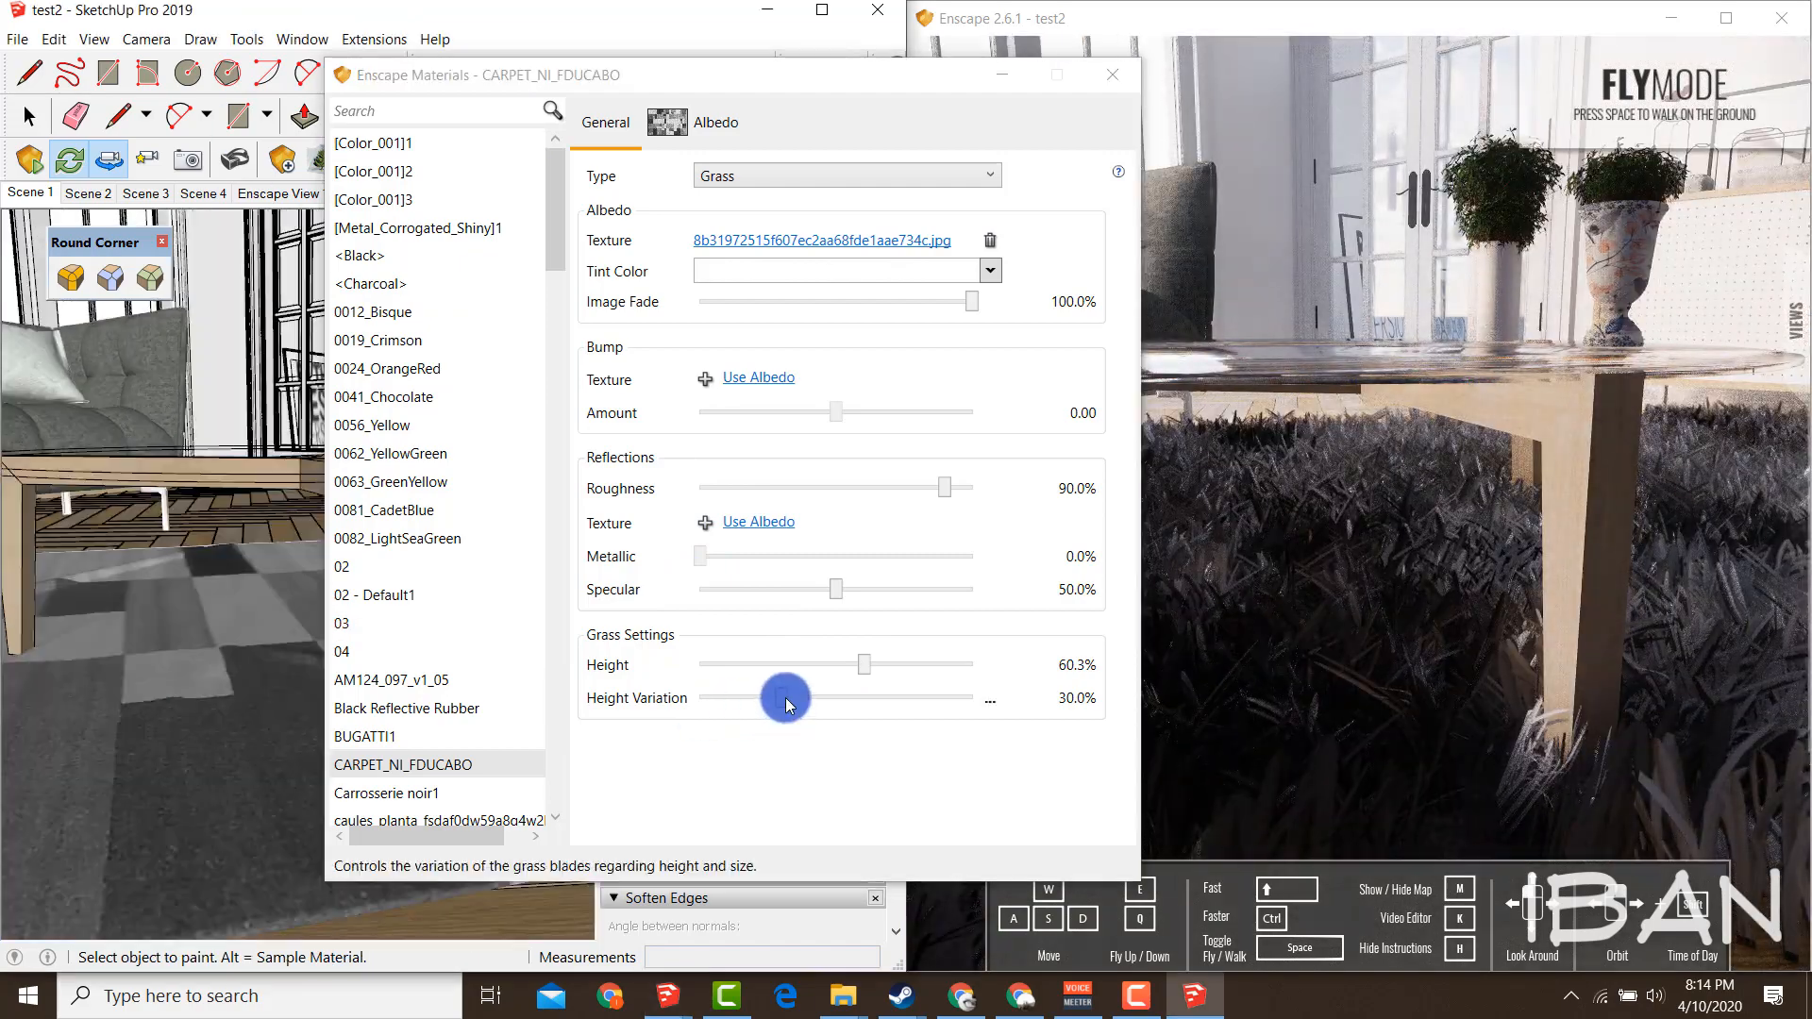
pyautogui.moveTo(780, 697); pyautogui.dragTo(892, 698)
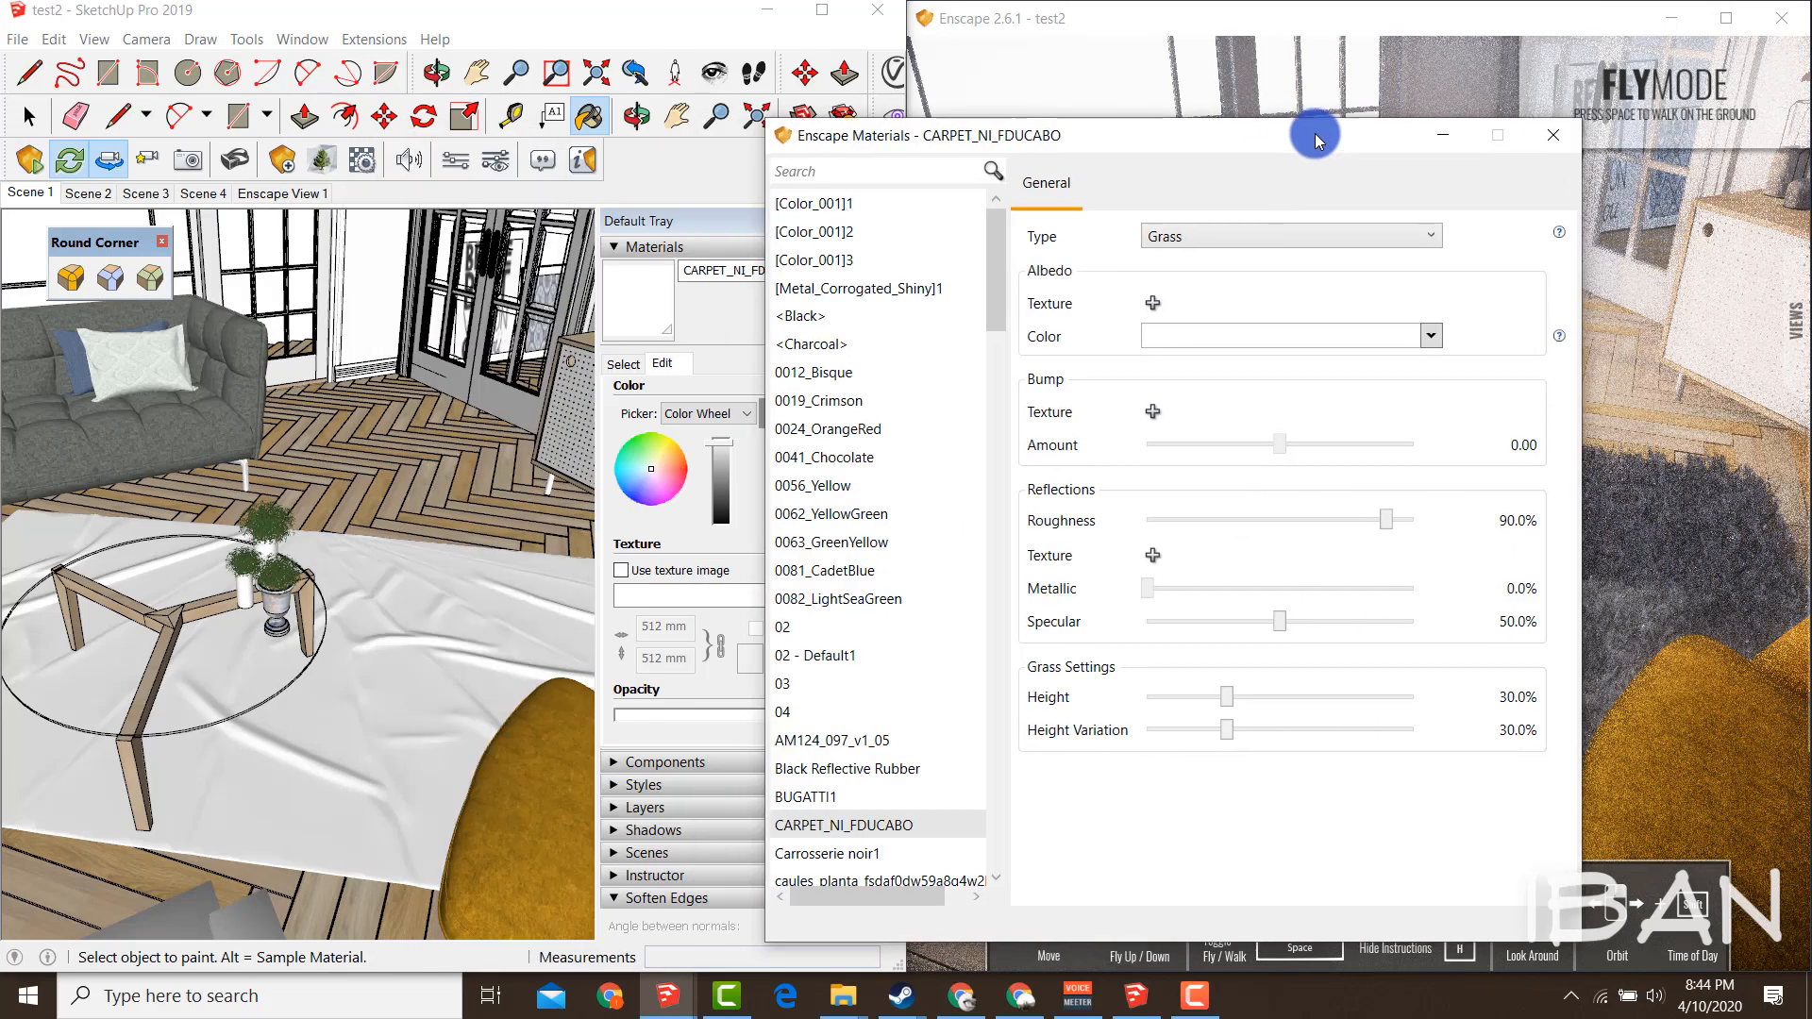
# Set the carpet material's type to Water with a wind intensity of 31%, and adjust the wind direction and wave settings
pyautogui.moveTo(1319, 140); pyautogui.dragTo(1102, 119)
pyautogui.click(1041, 213)
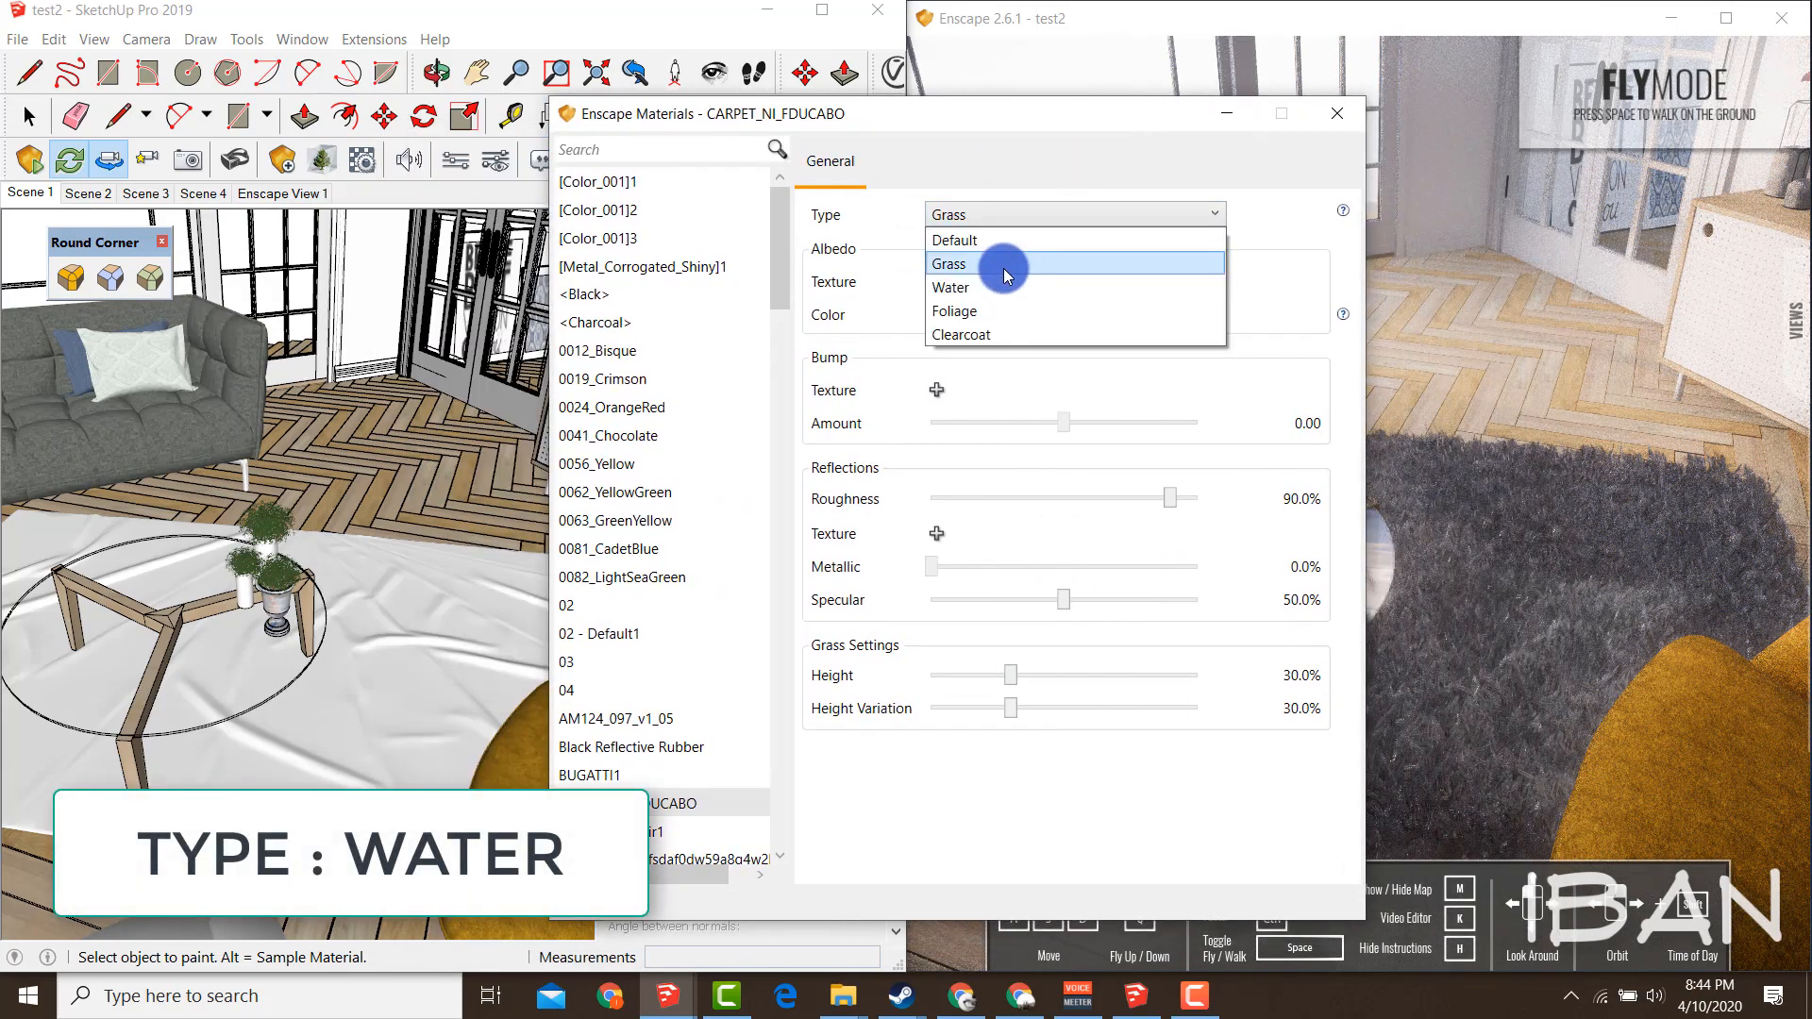
pyautogui.click(1002, 283)
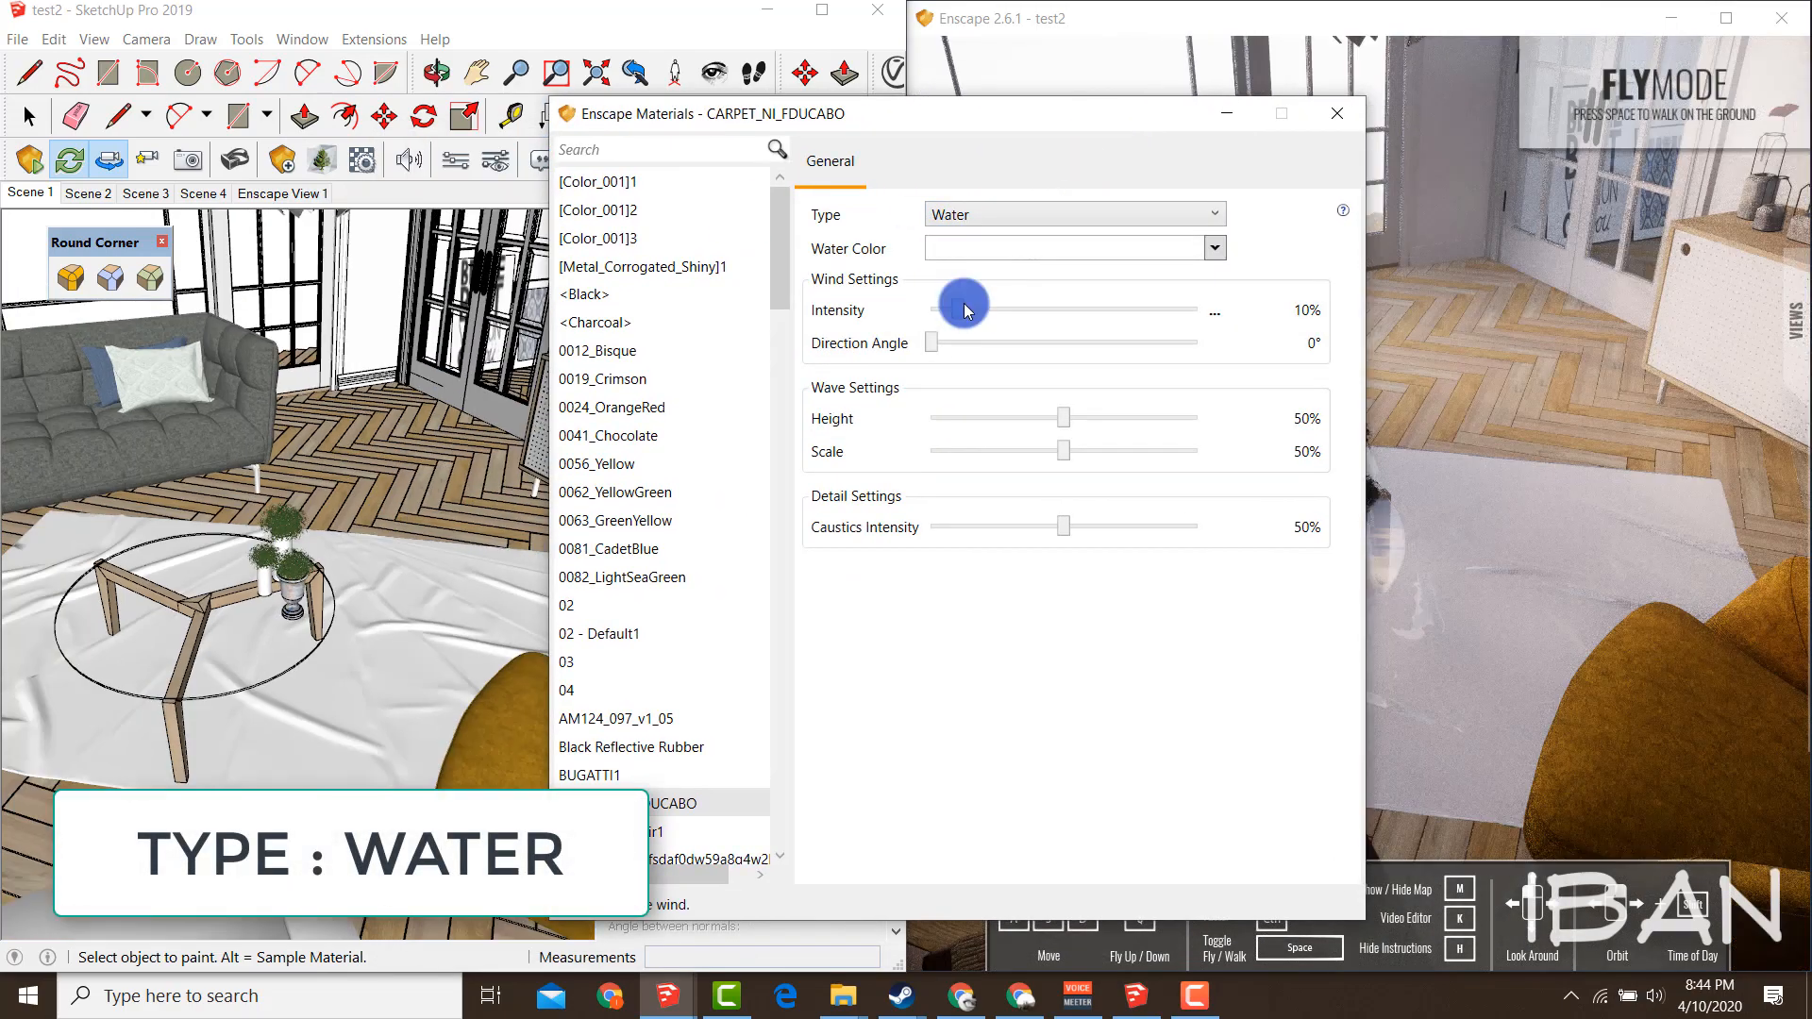
pyautogui.moveTo(992, 313)
pyautogui.mouseDown()
pyautogui.moveTo(1047, 308)
pyautogui.moveTo(1013, 309)
pyautogui.mouseUp()
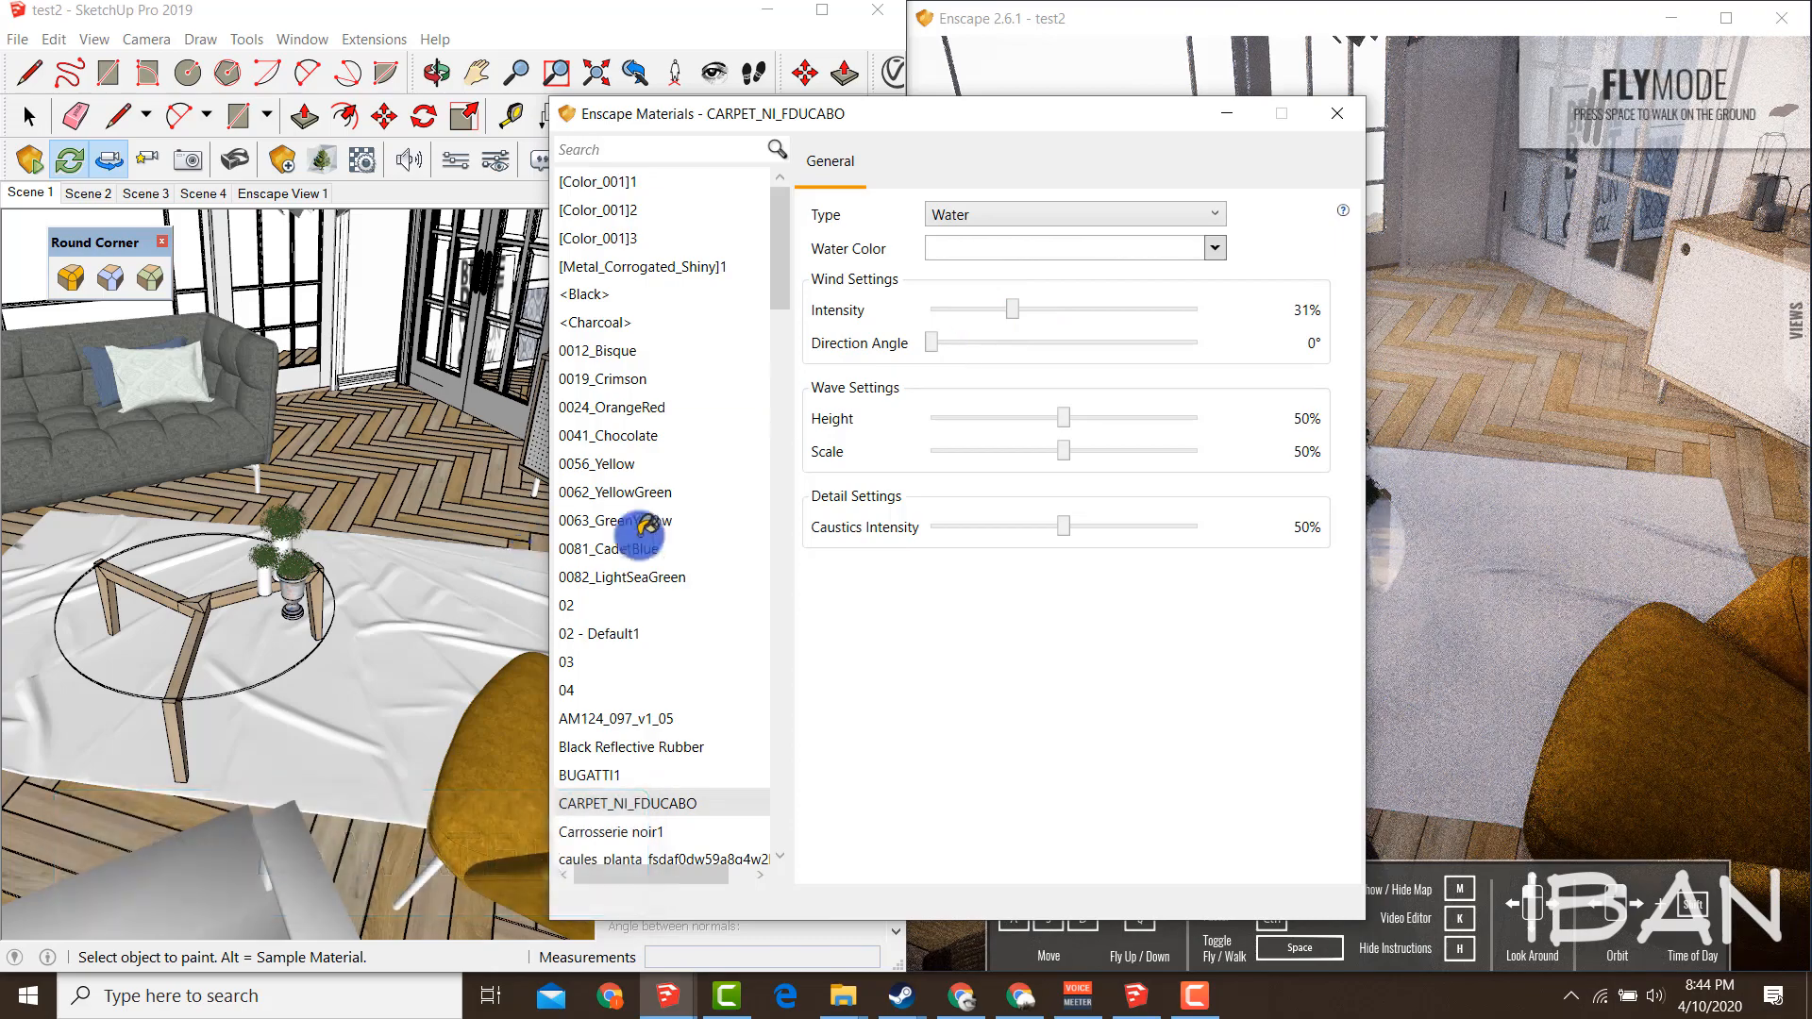
pyautogui.moveTo(931, 368); pyautogui.dragTo(971, 348)
pyautogui.moveTo(1051, 421); pyautogui.dragTo(1084, 457)
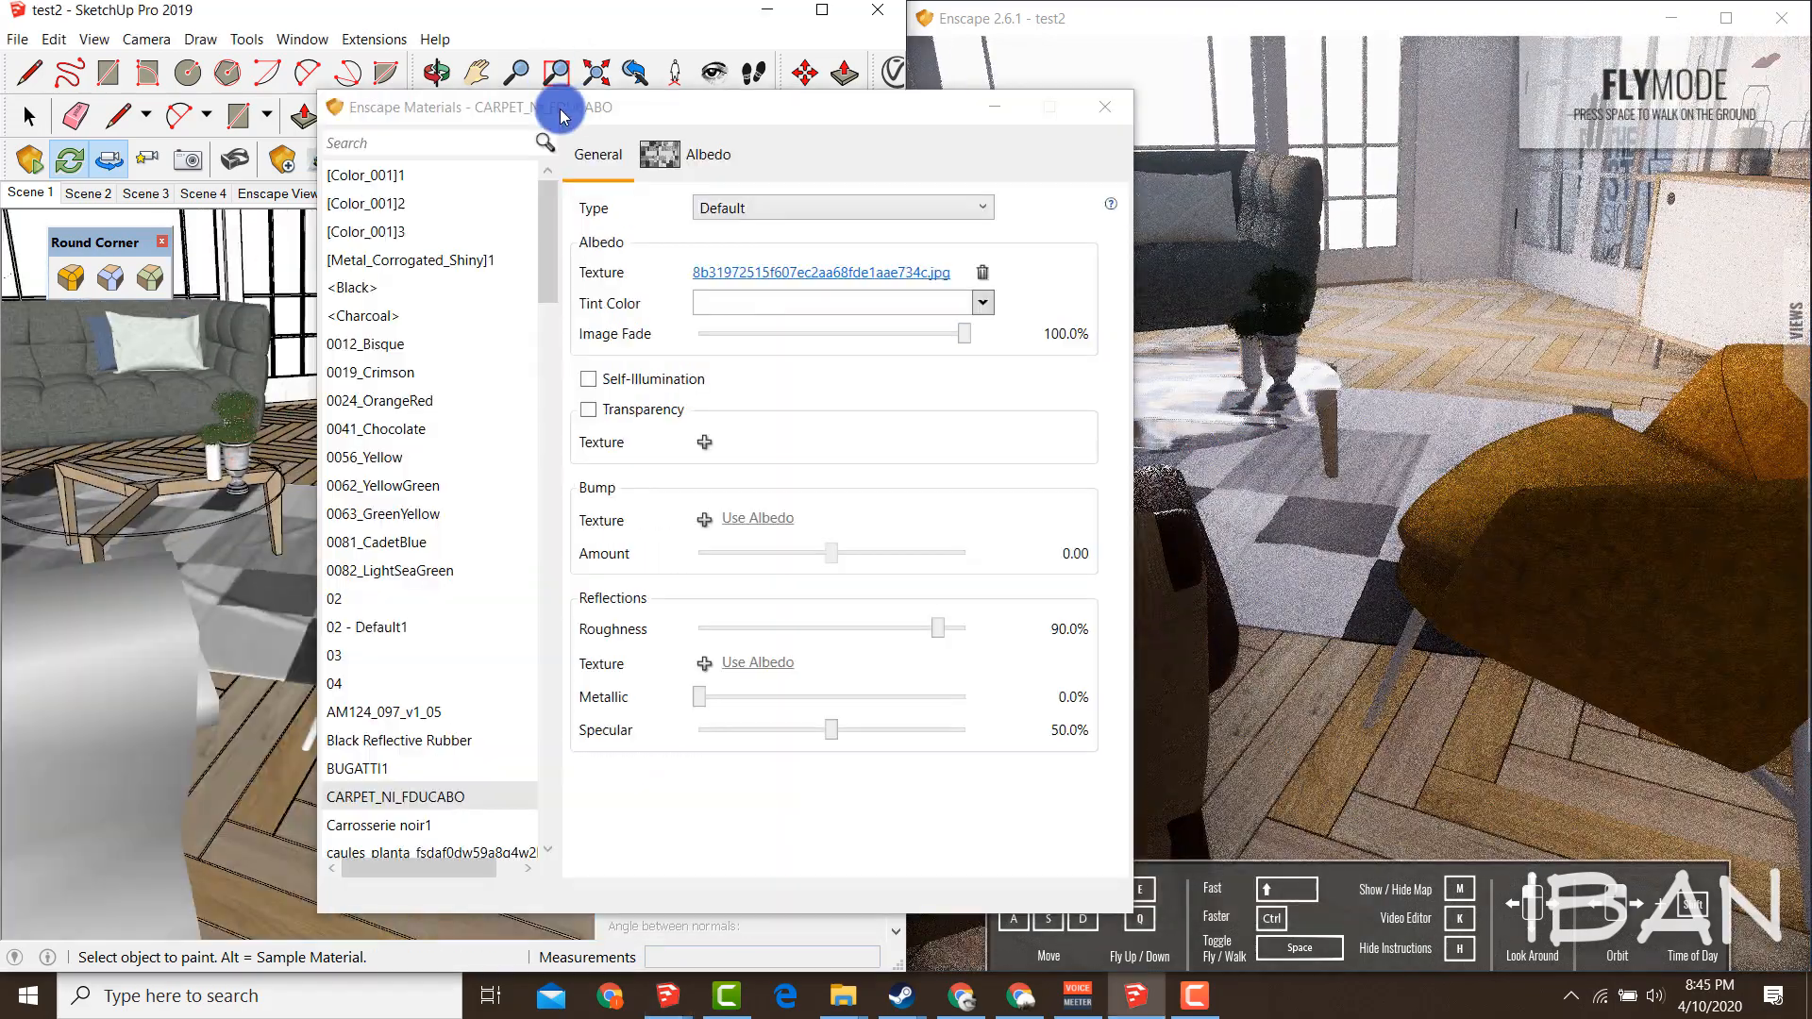
# Sample the leaf material of the potted plants and set its type to Foliage
pyautogui.moveTo(542, 107); pyautogui.dragTo(784, 128)
pyautogui.click(998, 230)
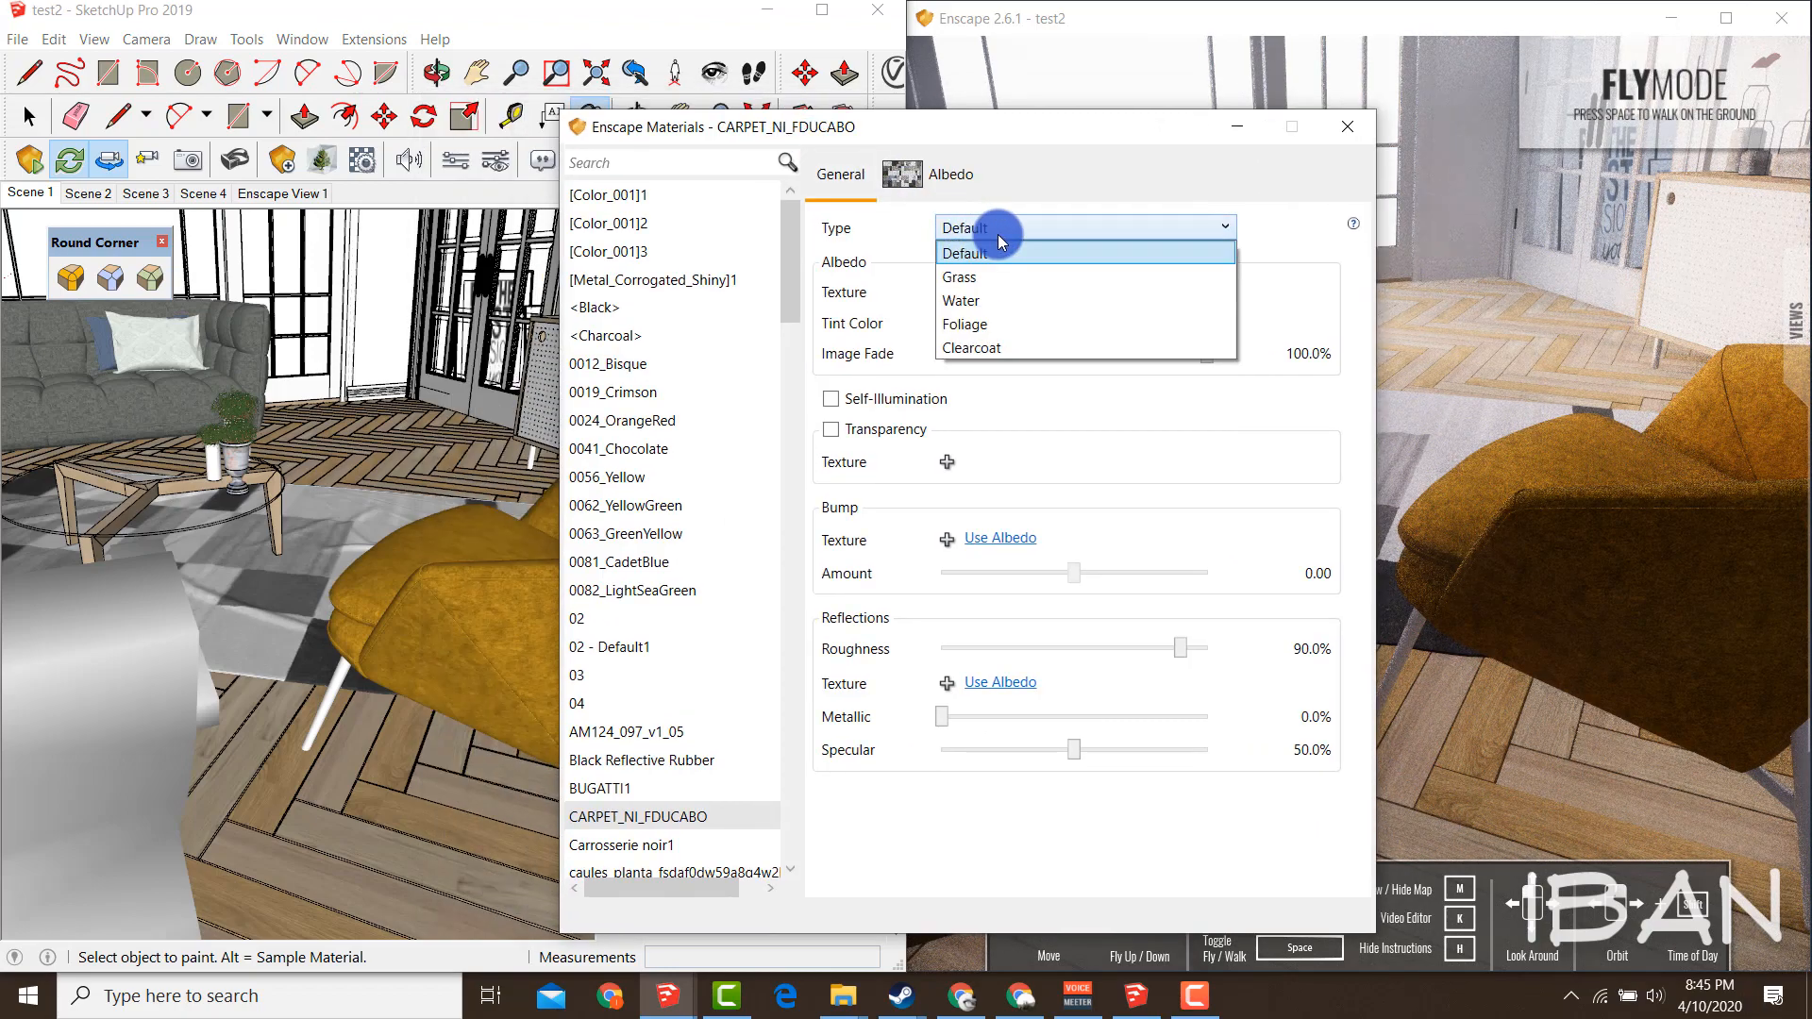
pyautogui.click(475, 24)
pyautogui.moveTo(352, 594); pyautogui.dragTo(248, 513, button='middle')
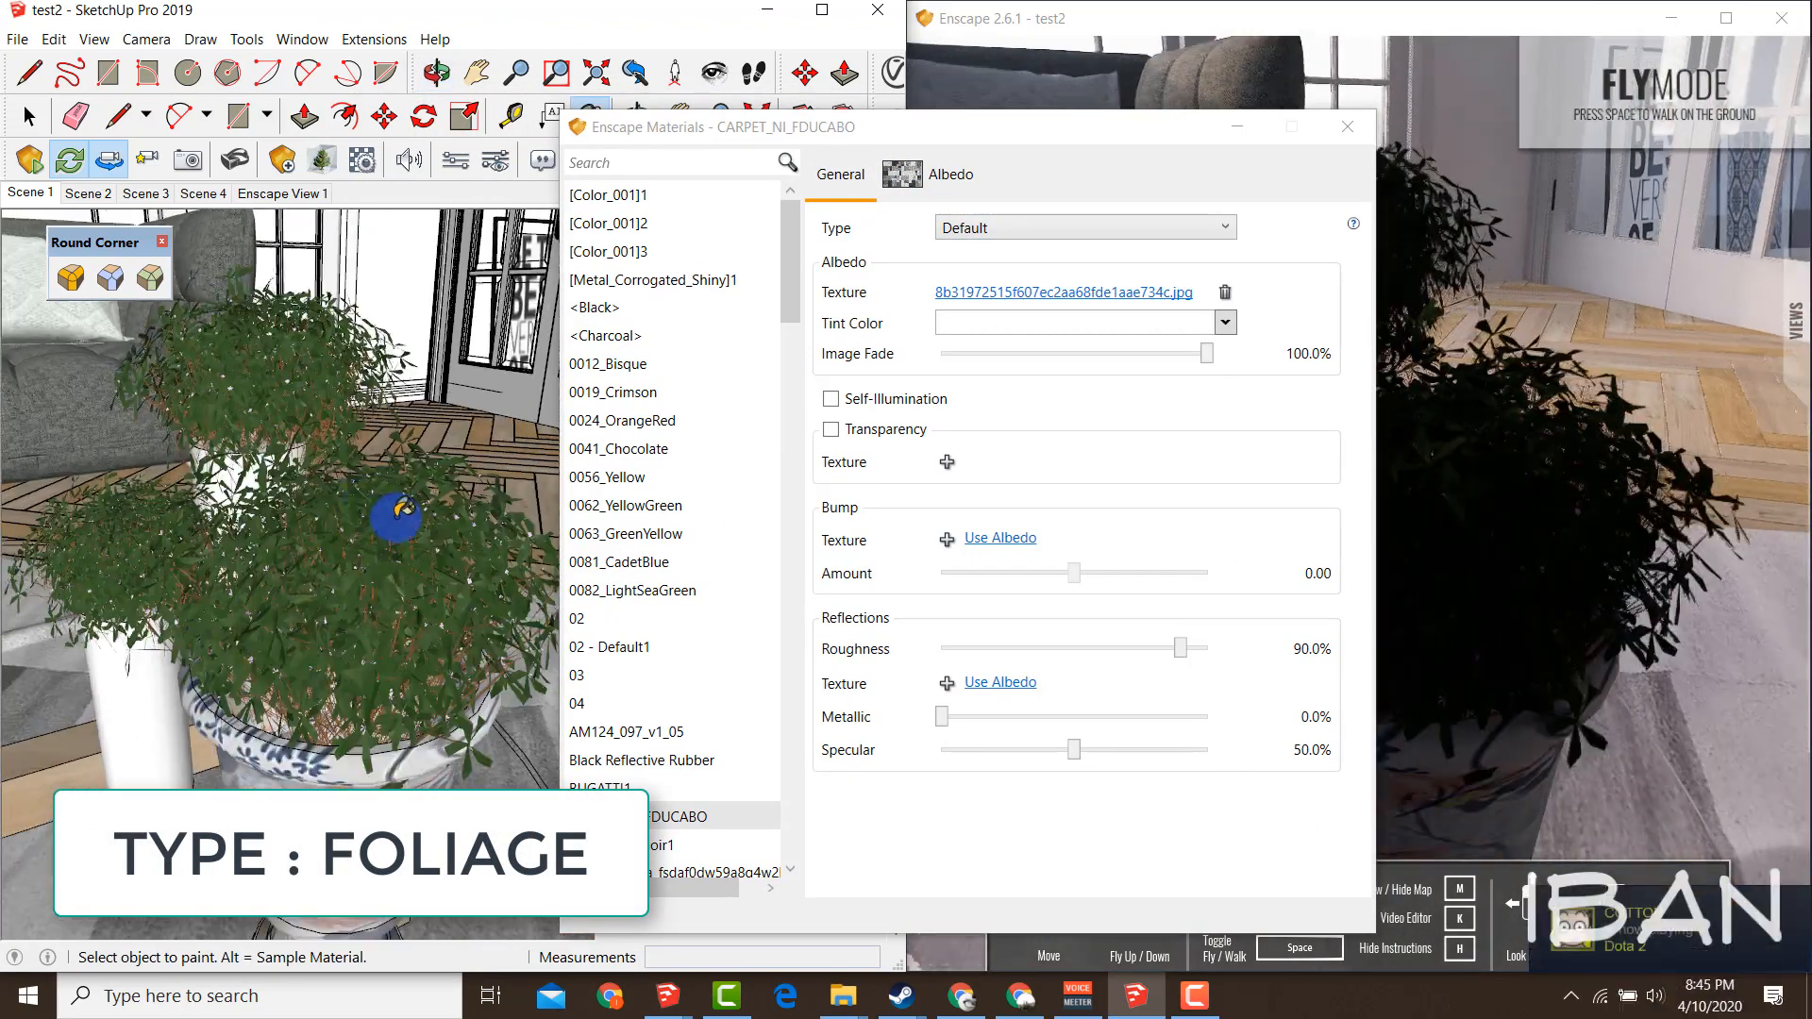
pyautogui.moveTo(396, 514)
pyautogui.mouseDown(button='middle')
pyautogui.moveTo(343, 485)
pyautogui.moveTo(372, 548)
pyautogui.mouseUp(button='middle')
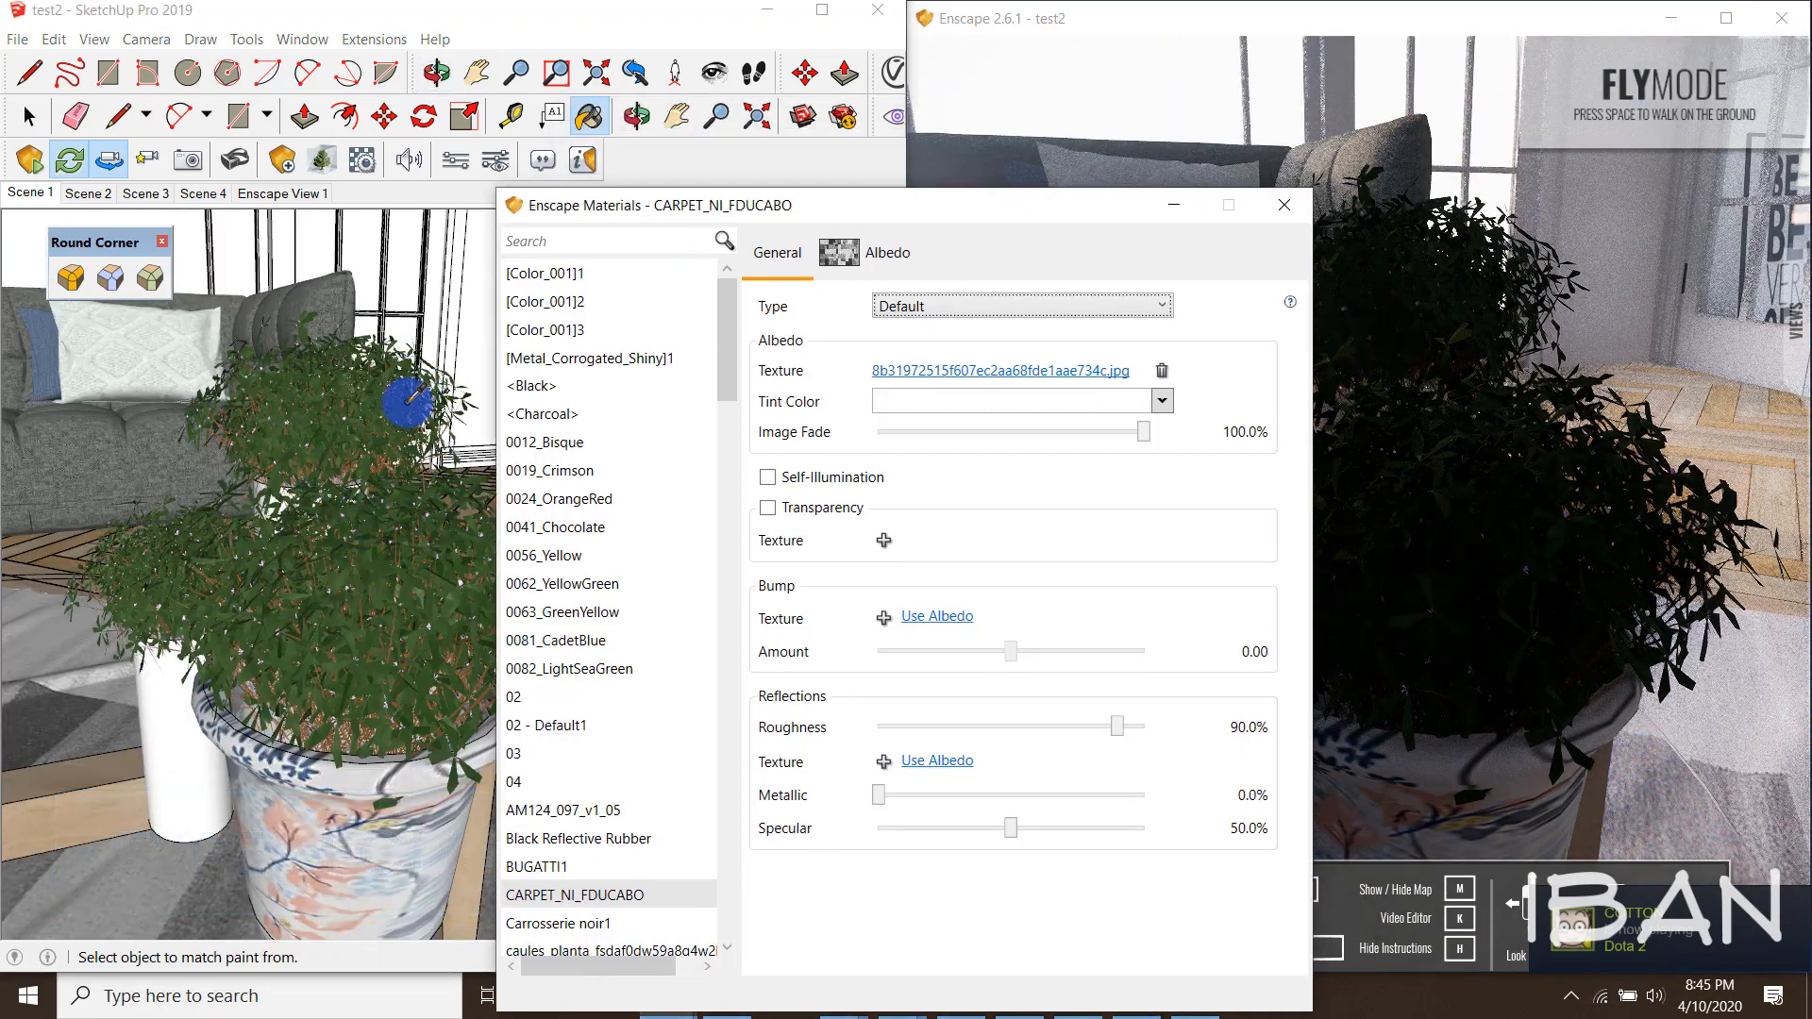
pyautogui.keyDown('alt'); pyautogui.click(419, 390); pyautogui.keyUp('alt')
pyautogui.click(950, 308)
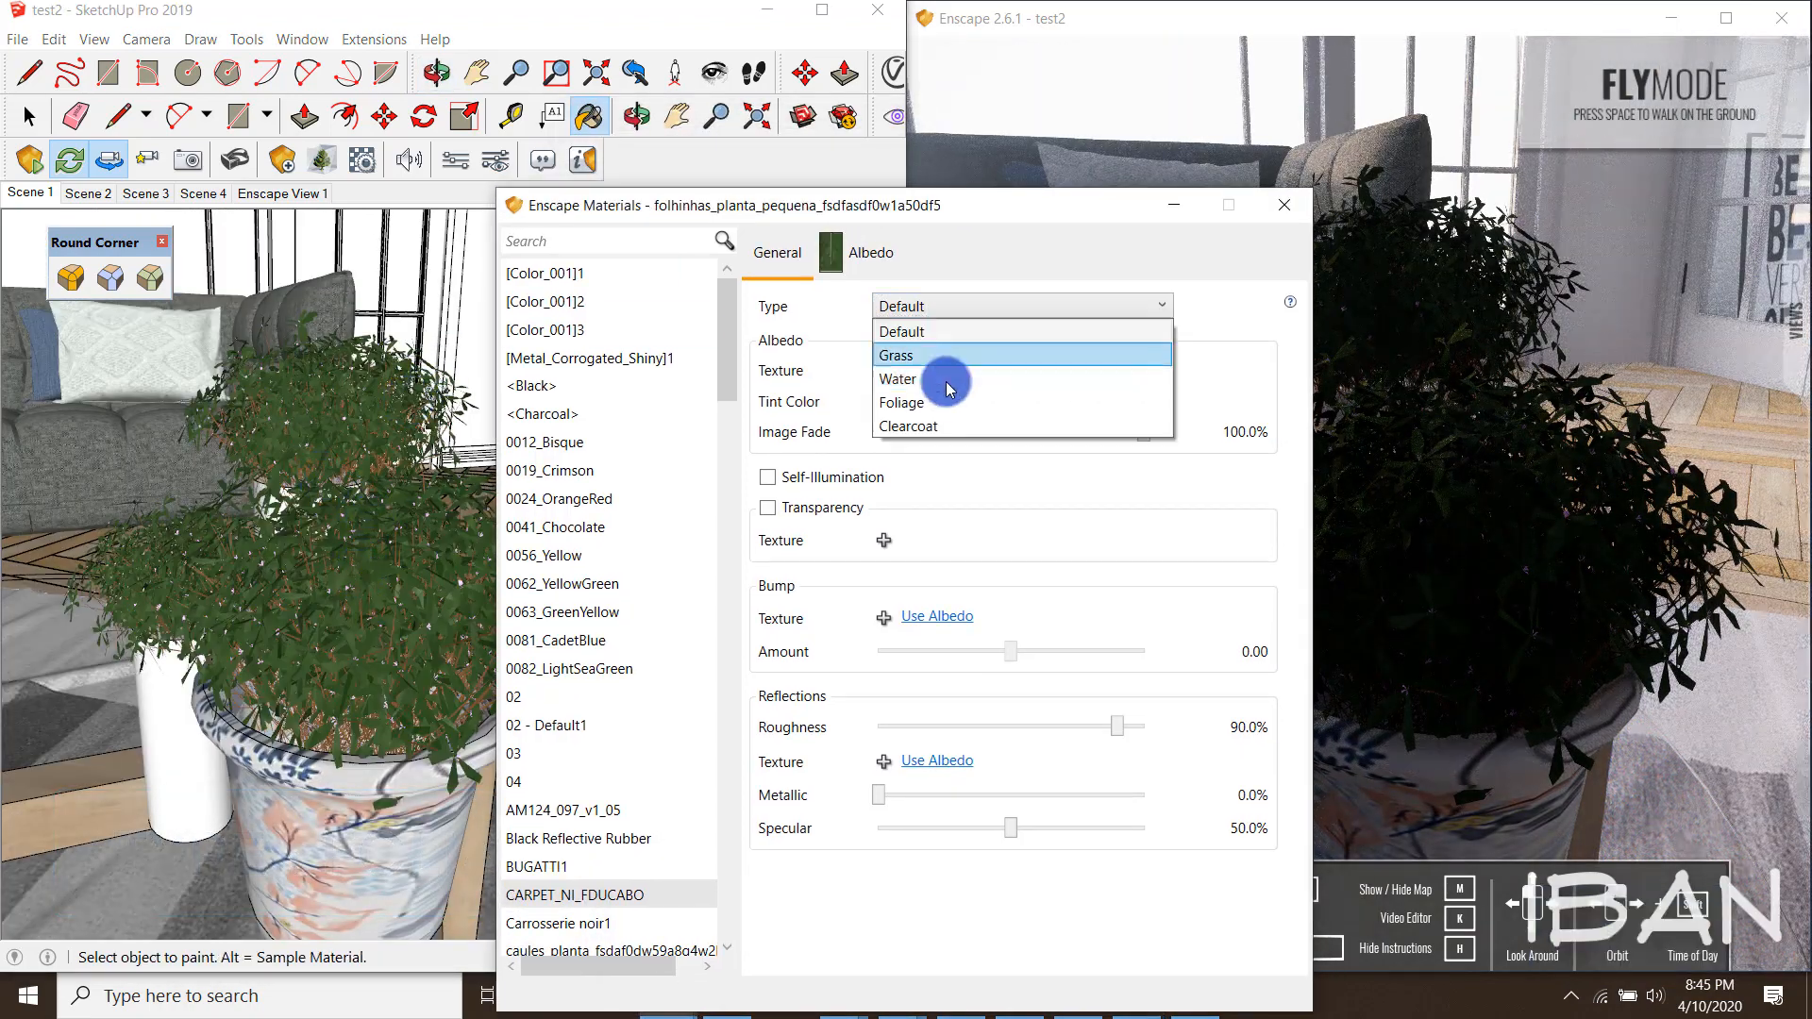
pyautogui.click(943, 403)
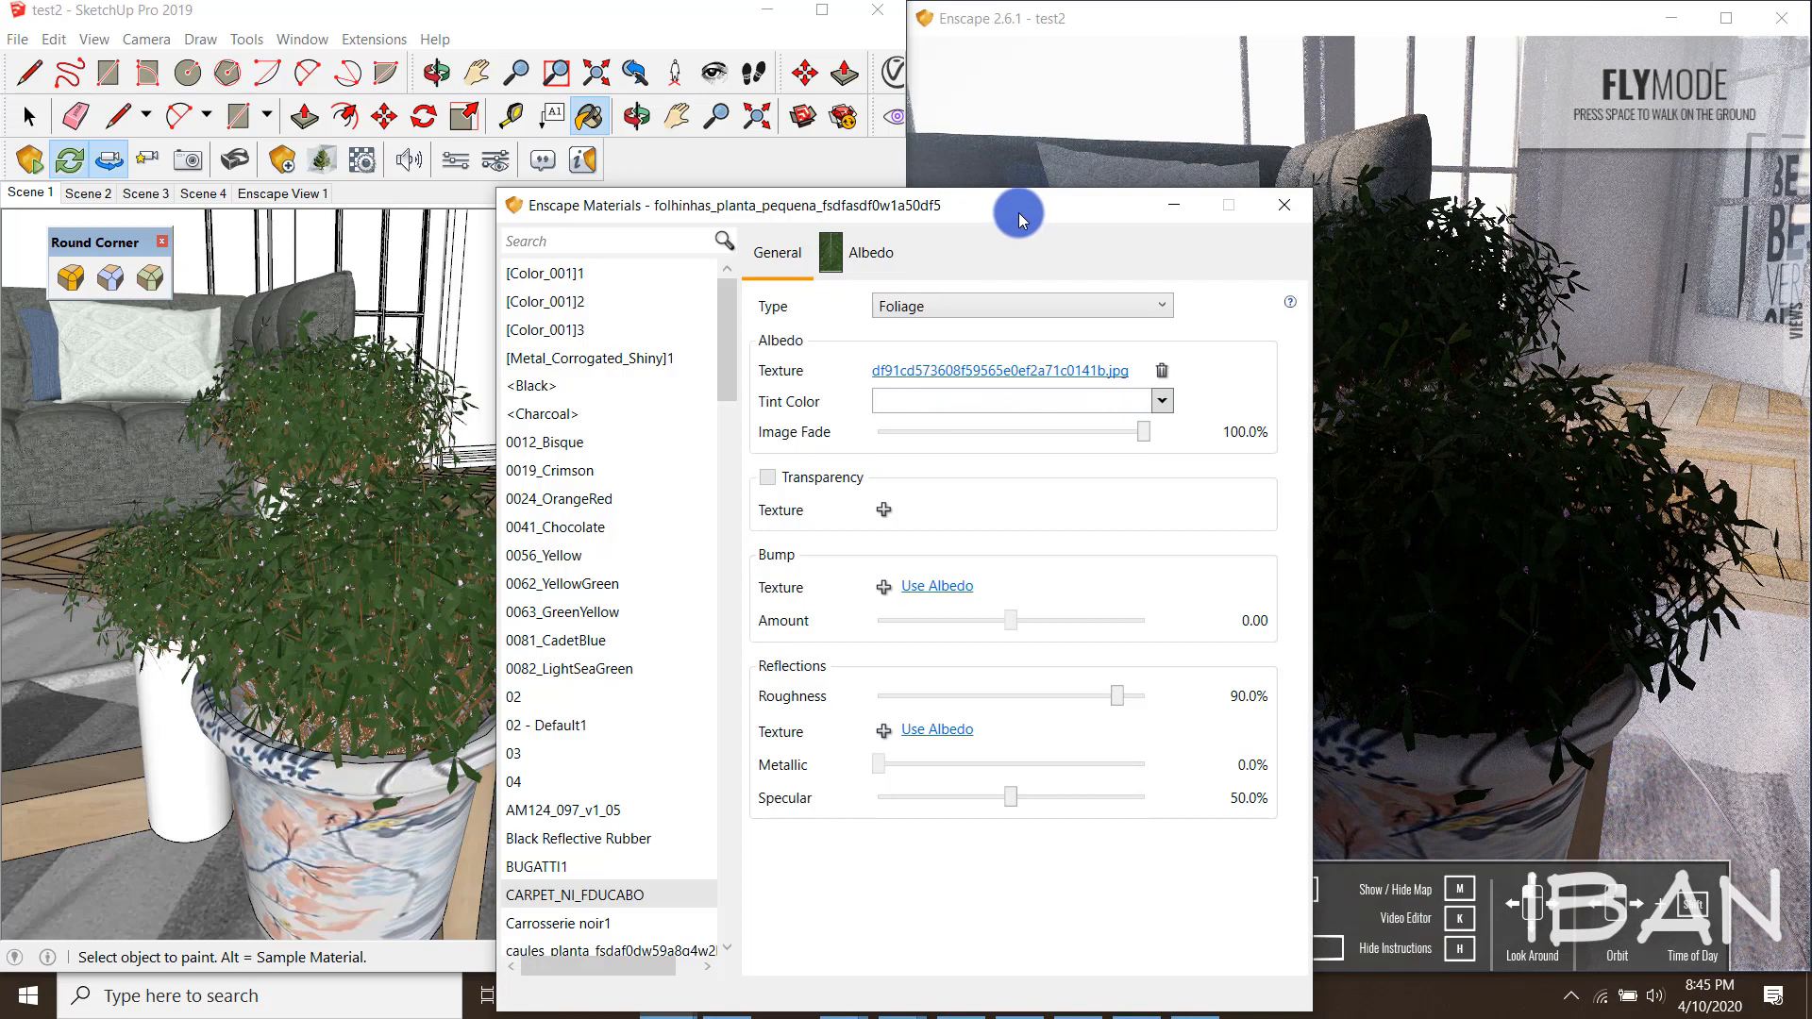
# Switch the leaf material's type to Default and back to Foliage to compare both in the render
pyautogui.moveTo(1019, 219)
pyautogui.mouseDown()
pyautogui.moveTo(979, 89)
pyautogui.moveTo(574, 161)
pyautogui.moveTo(453, 138)
pyautogui.moveTo(1008, 310)
pyautogui.moveTo(925, 680)
pyautogui.mouseUp()
pyautogui.moveTo(415, 352)
pyautogui.mouseDown(button='middle')
pyautogui.moveTo(356, 328)
pyautogui.moveTo(369, 344)
pyautogui.mouseUp(button='middle')
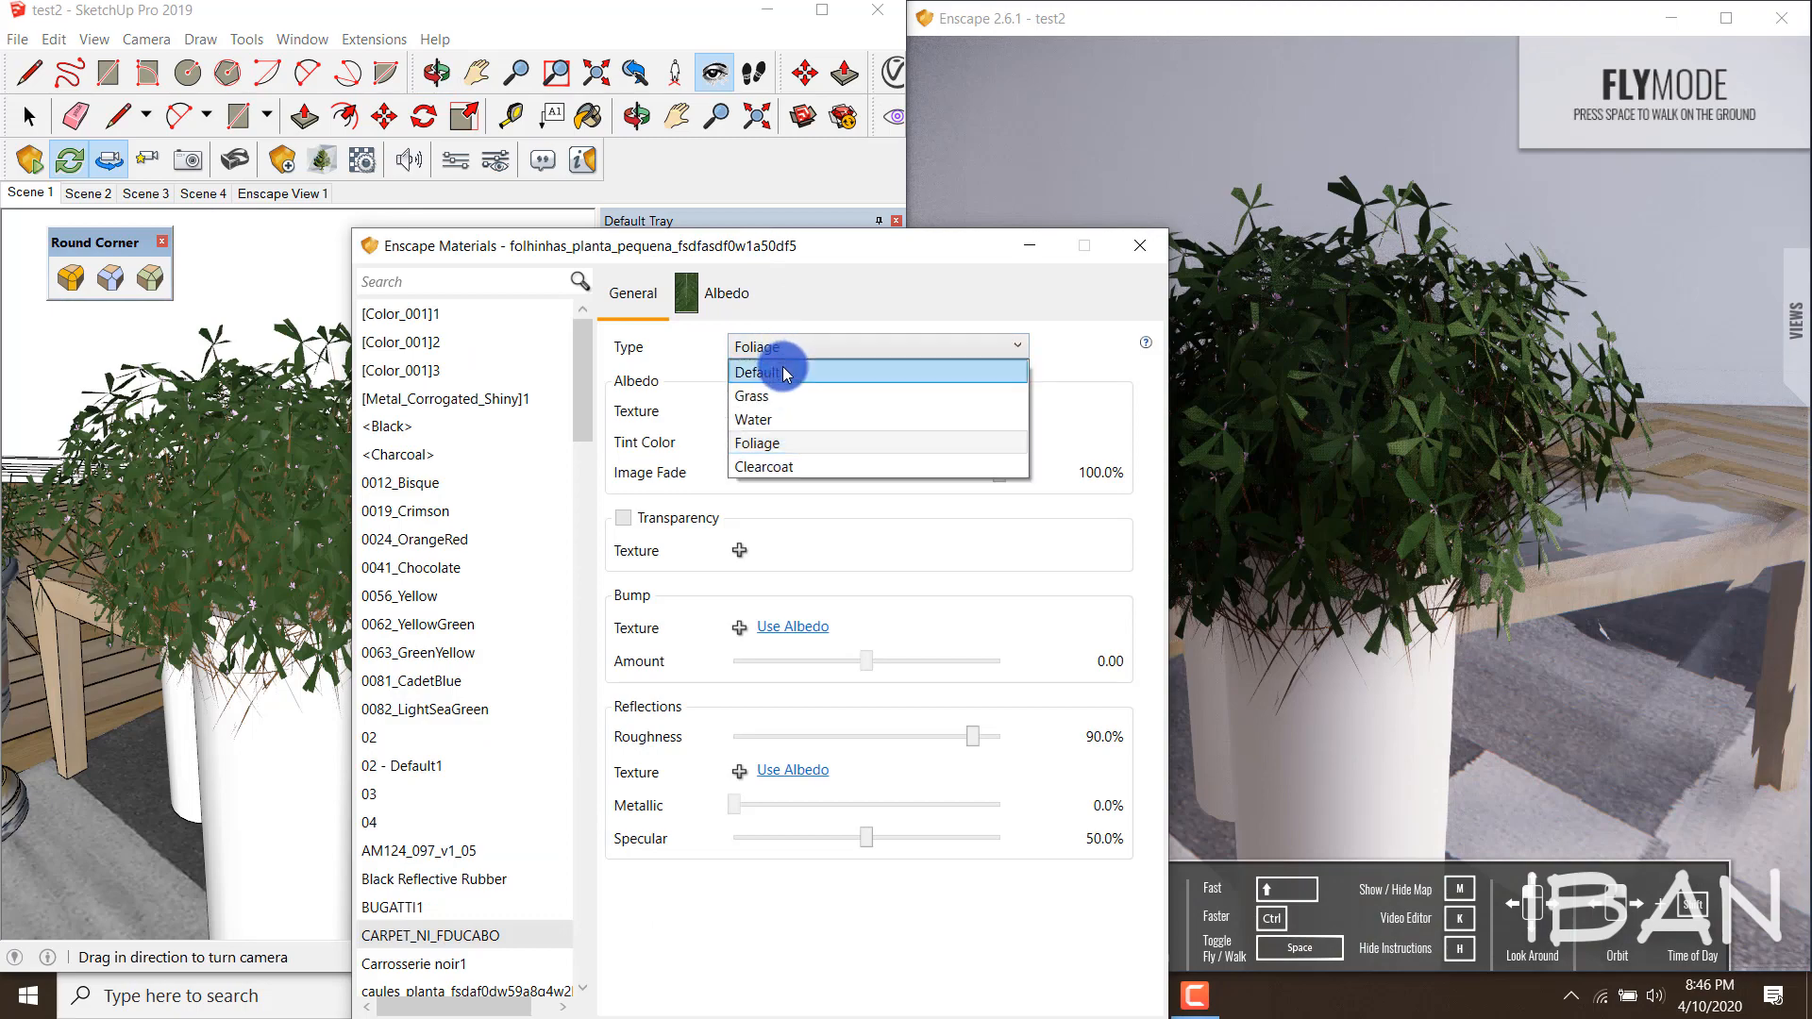
pyautogui.click(785, 374)
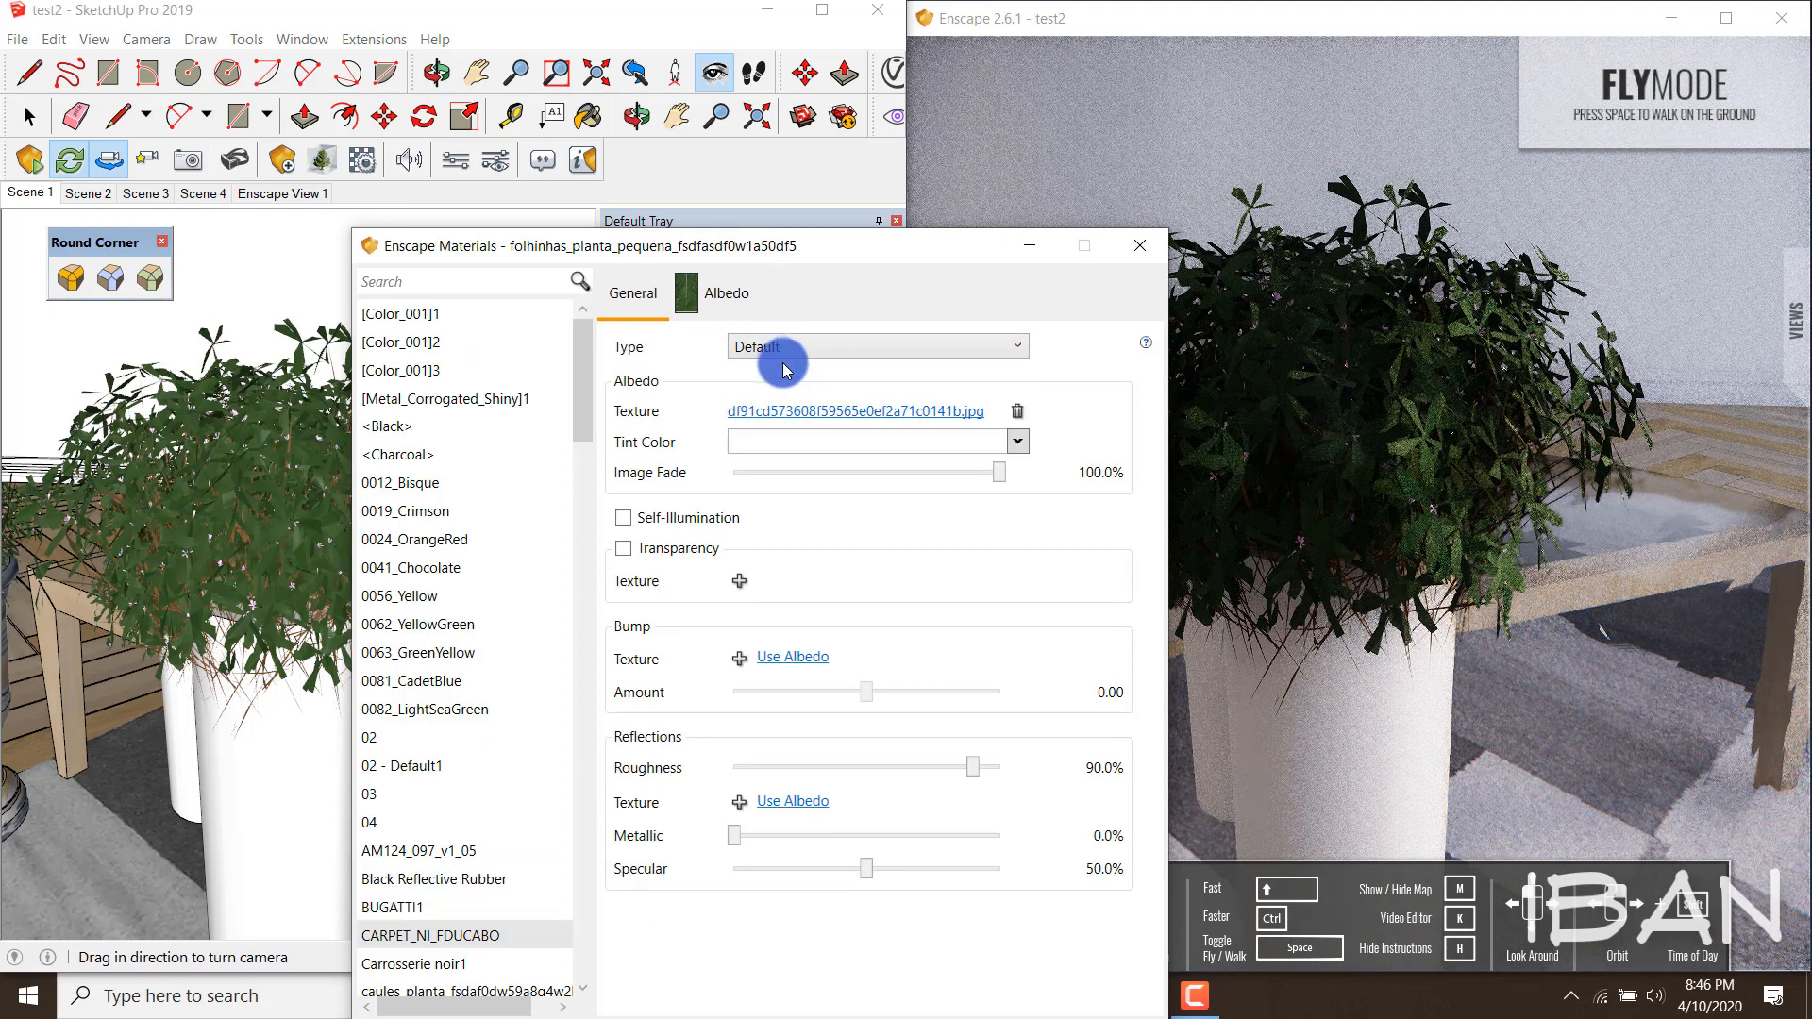
pyautogui.click(788, 347)
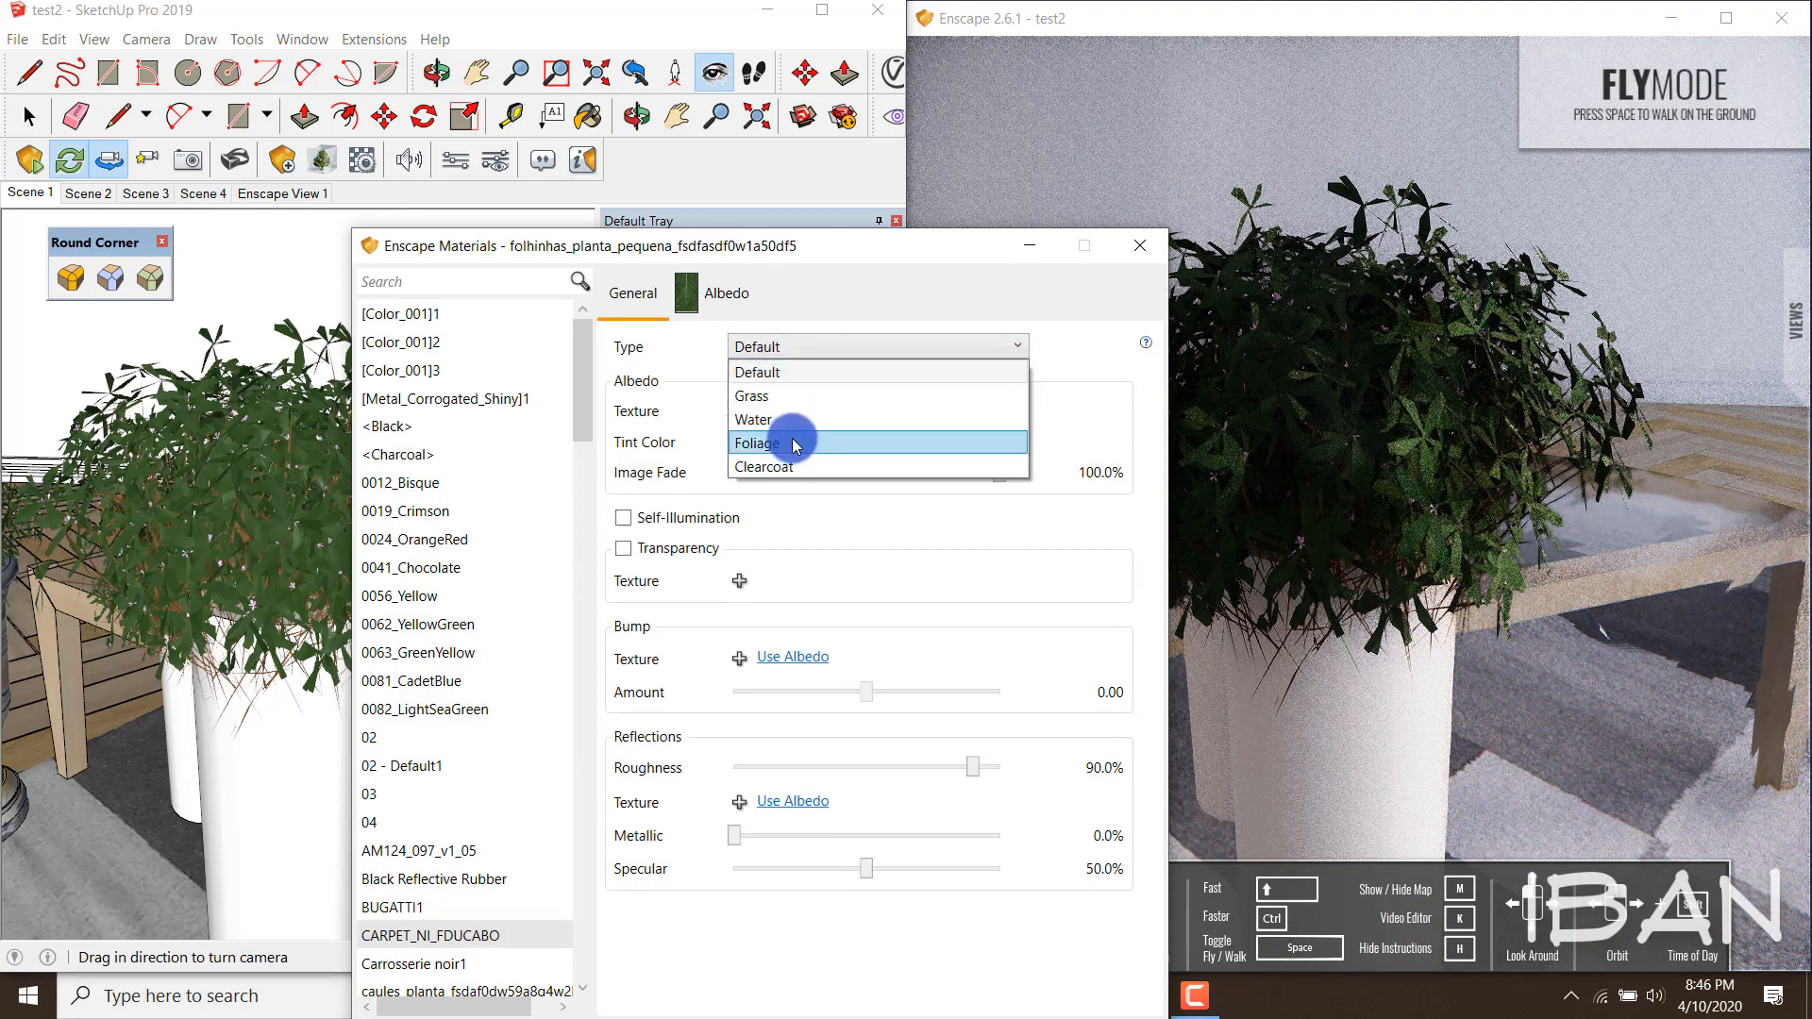
pyautogui.click(792, 444)
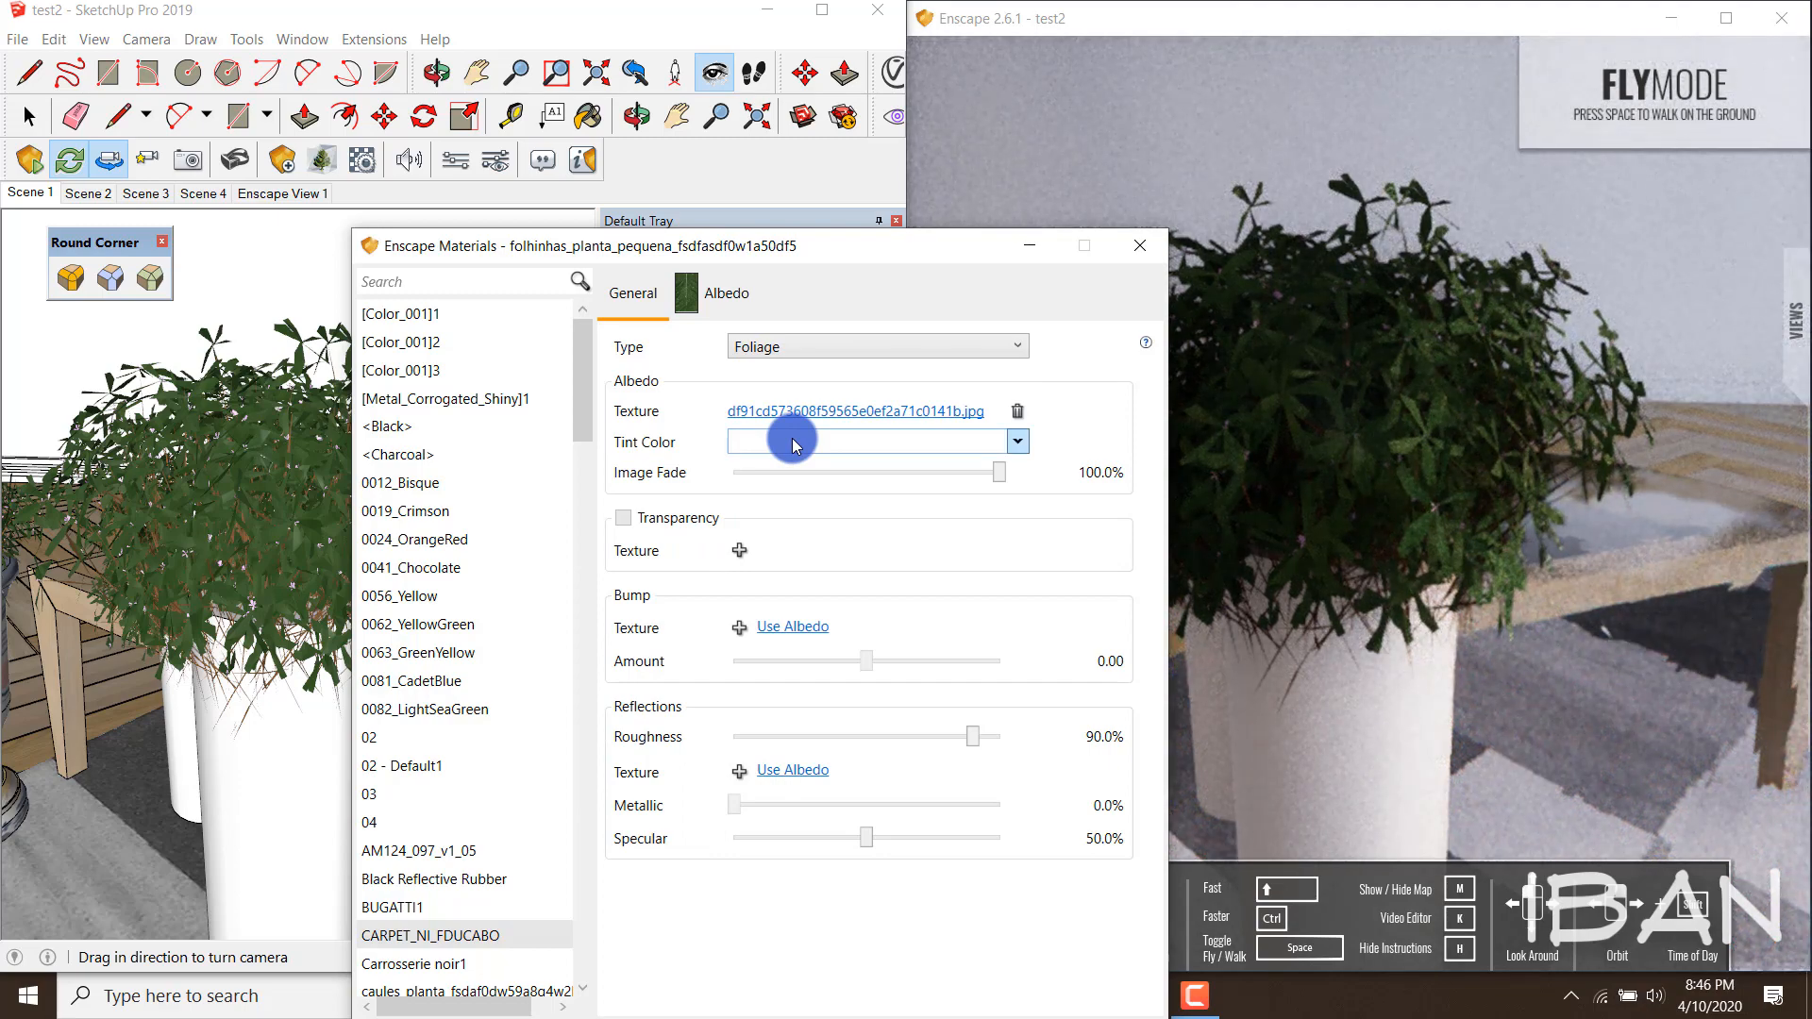
pyautogui.click(782, 350)
pyautogui.moveTo(749, 249); pyautogui.dragTo(1032, 334)
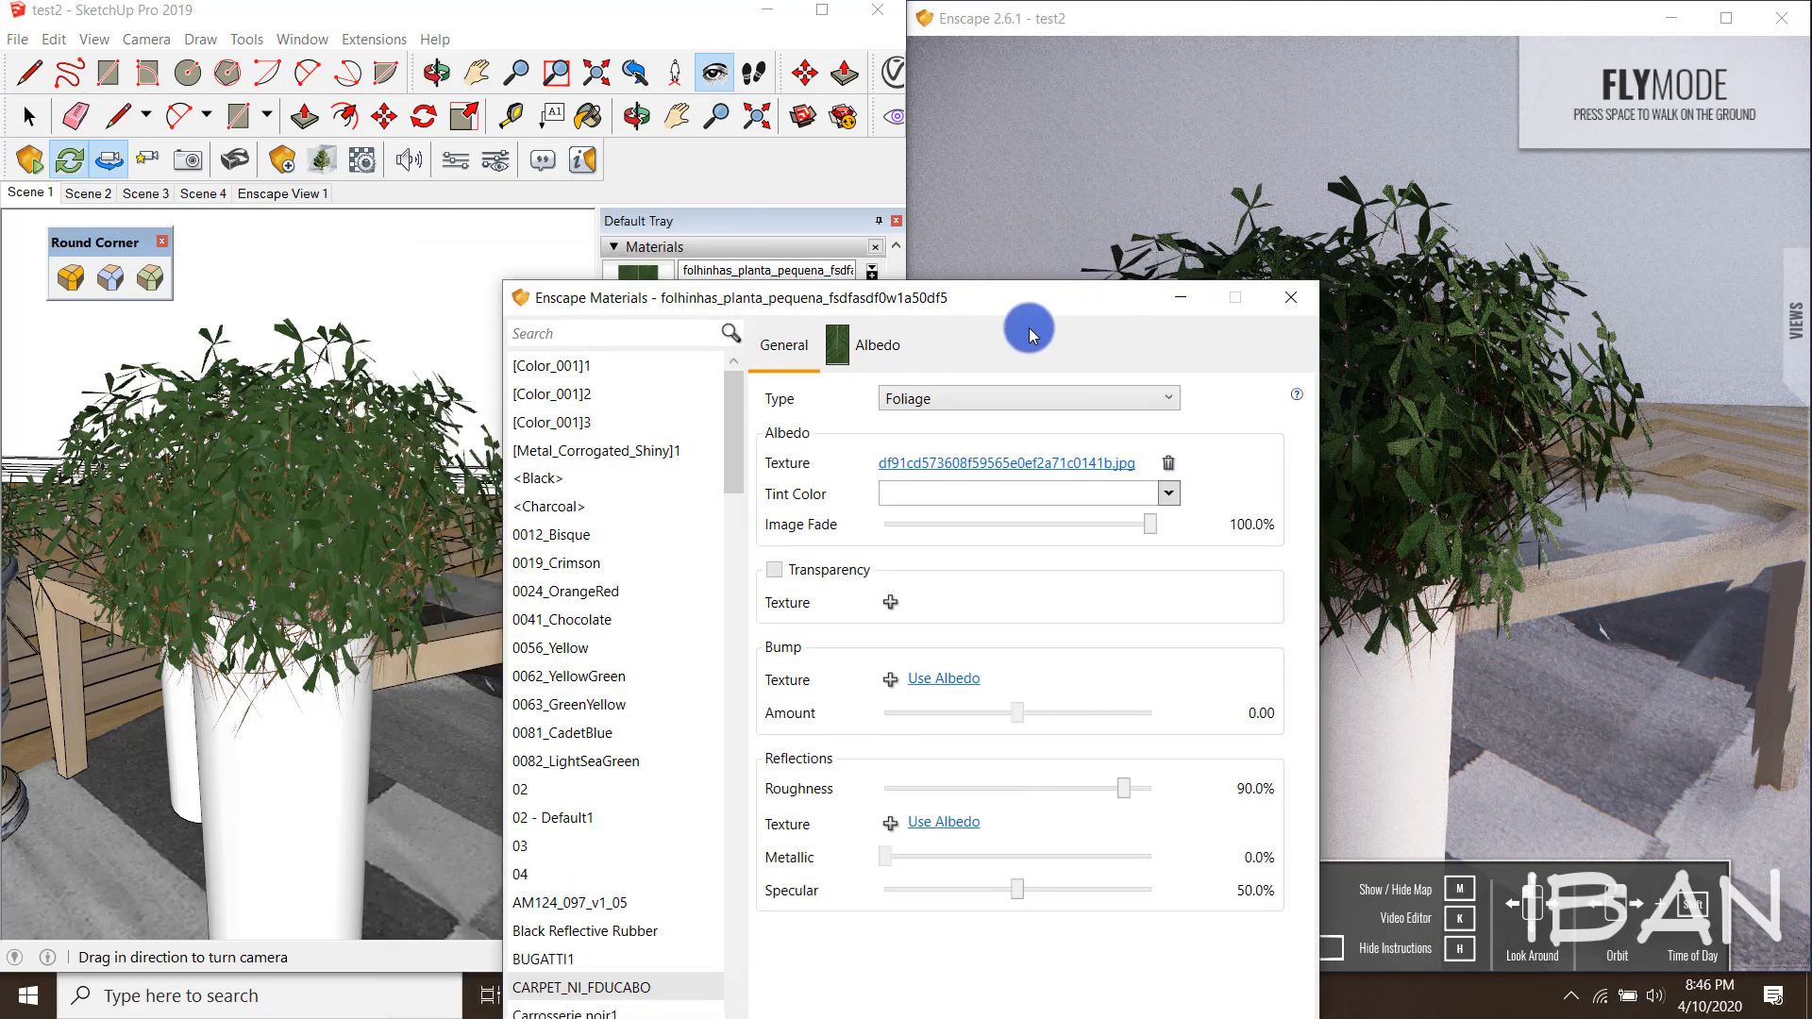
# Open the Enscape material editor for the car body's metal material and set its type to Clearcoat
pyautogui.click(897, 223)
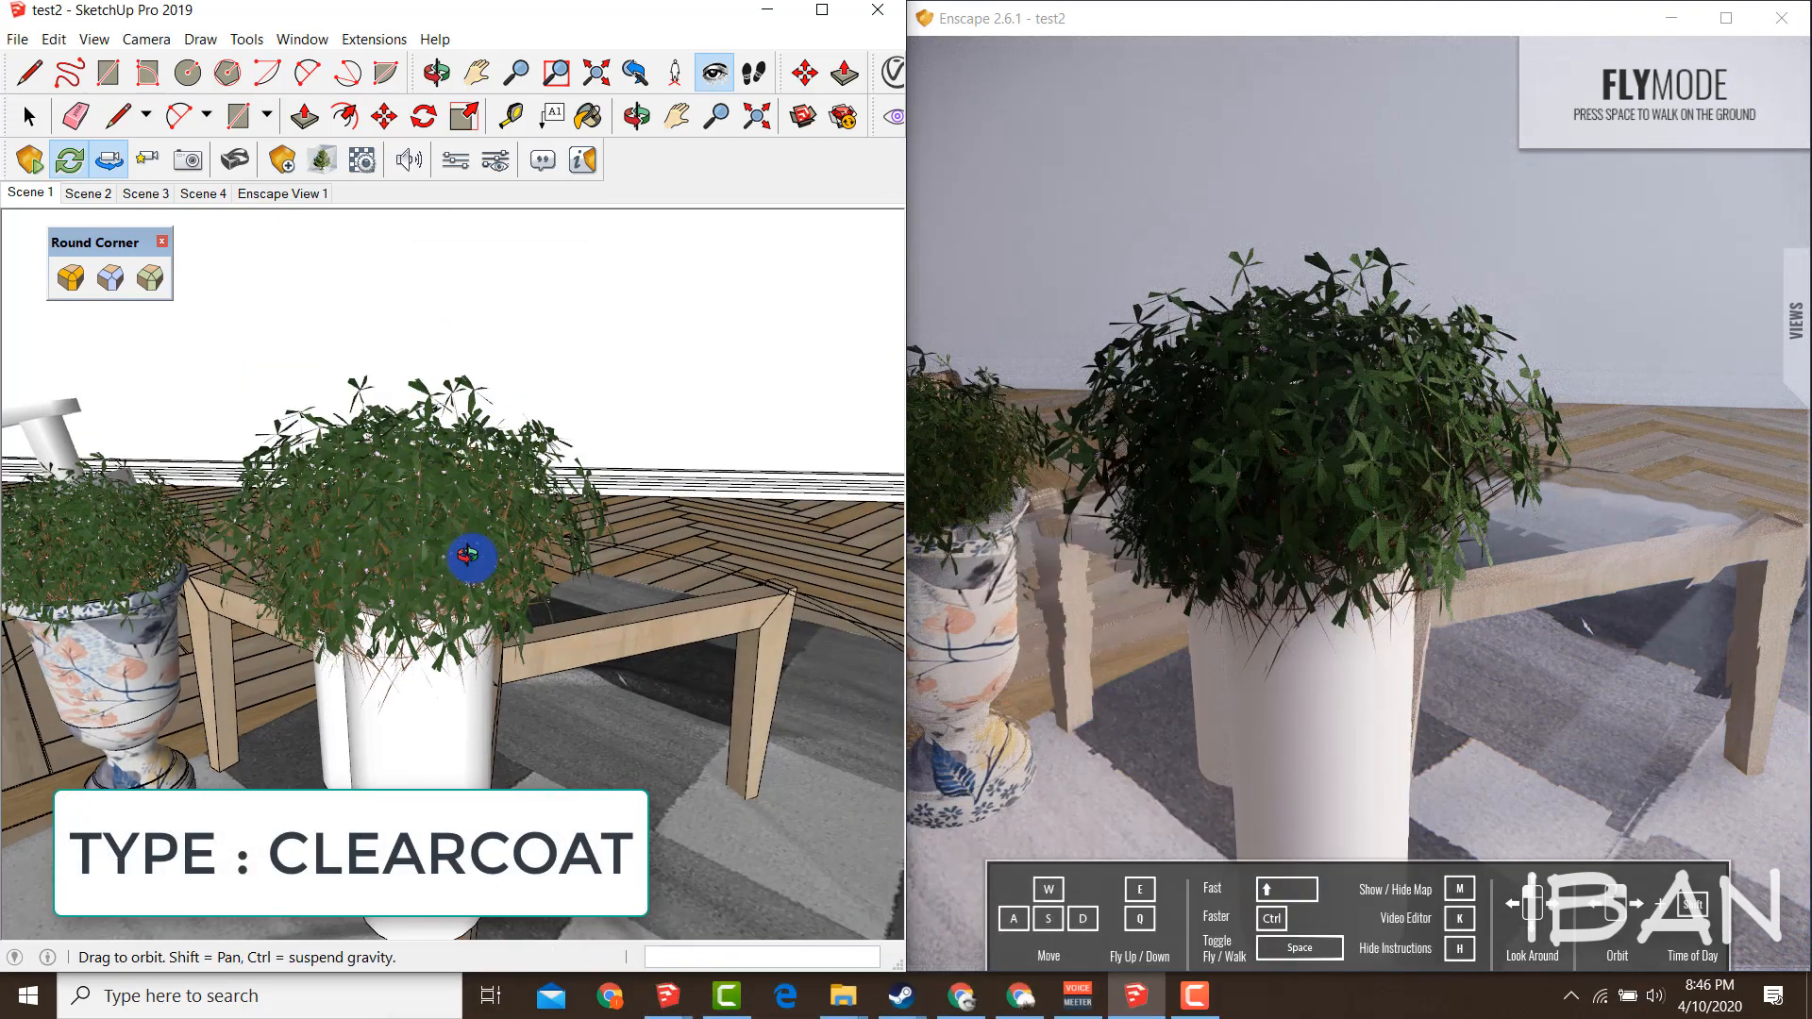
pyautogui.click(387, 545)
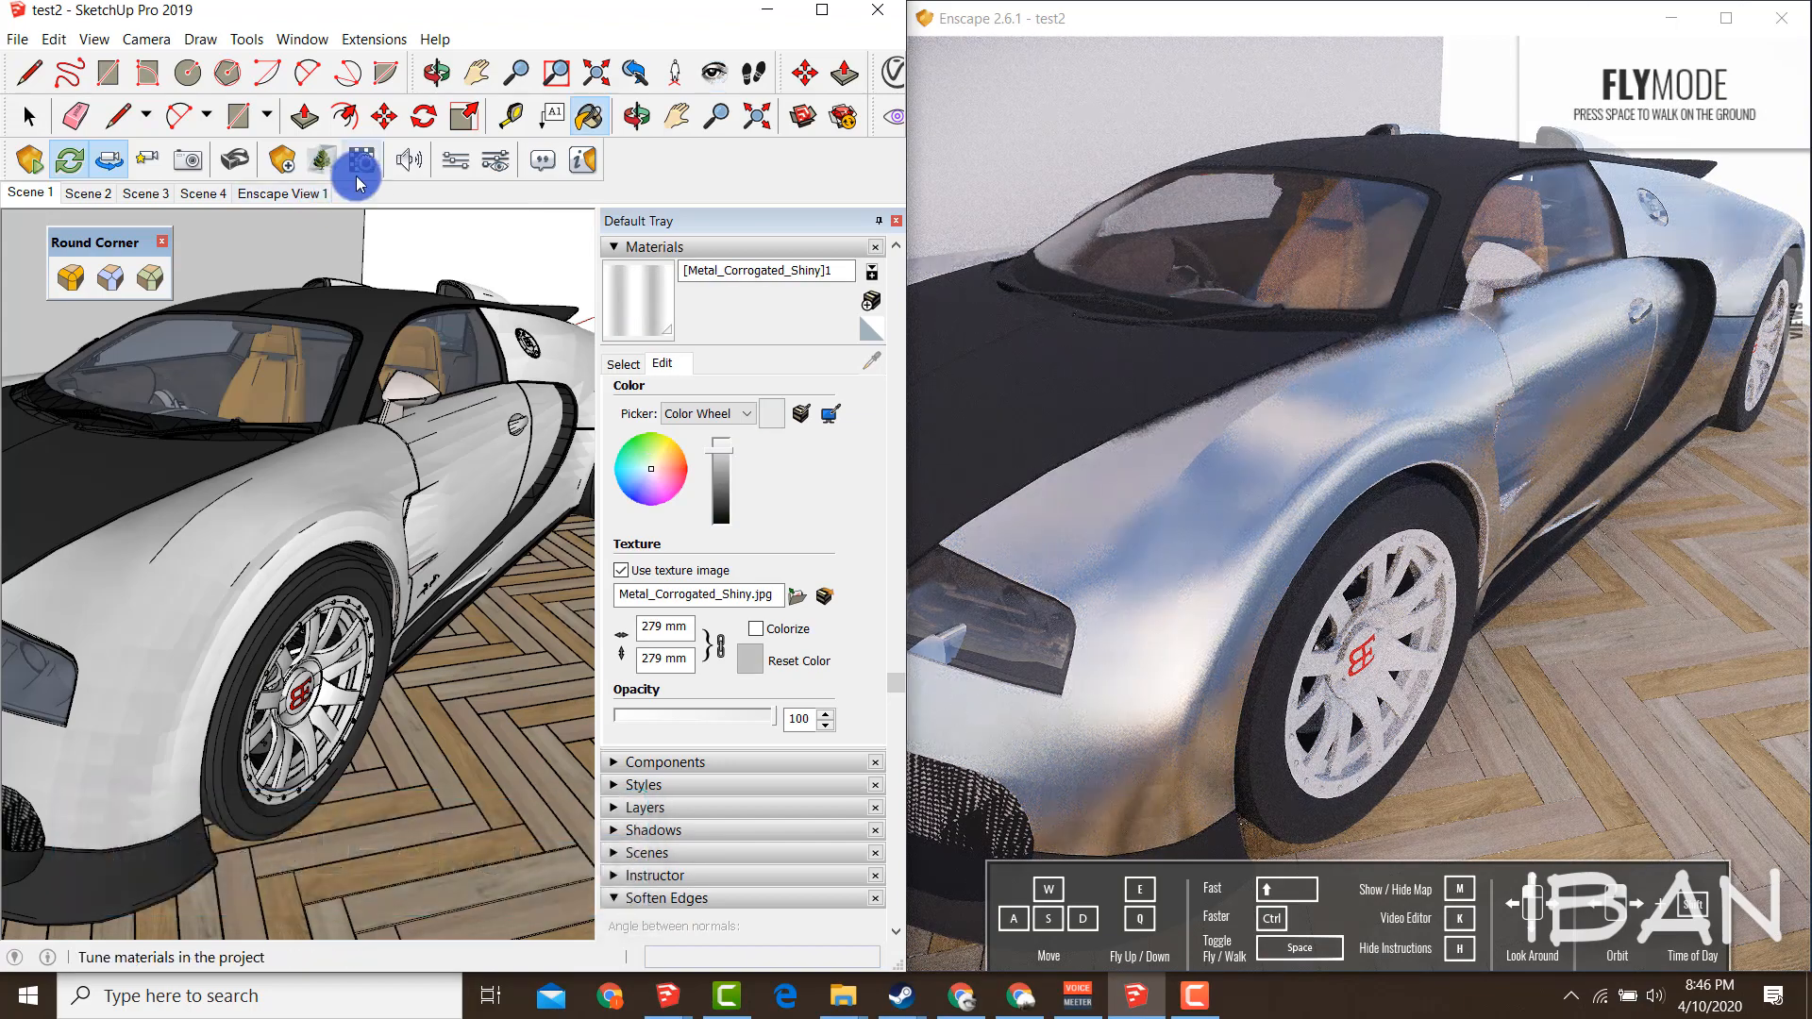
pyautogui.click(361, 159)
pyautogui.moveTo(1088, 335); pyautogui.dragTo(782, 186)
pyautogui.click(830, 282)
pyautogui.click(796, 401)
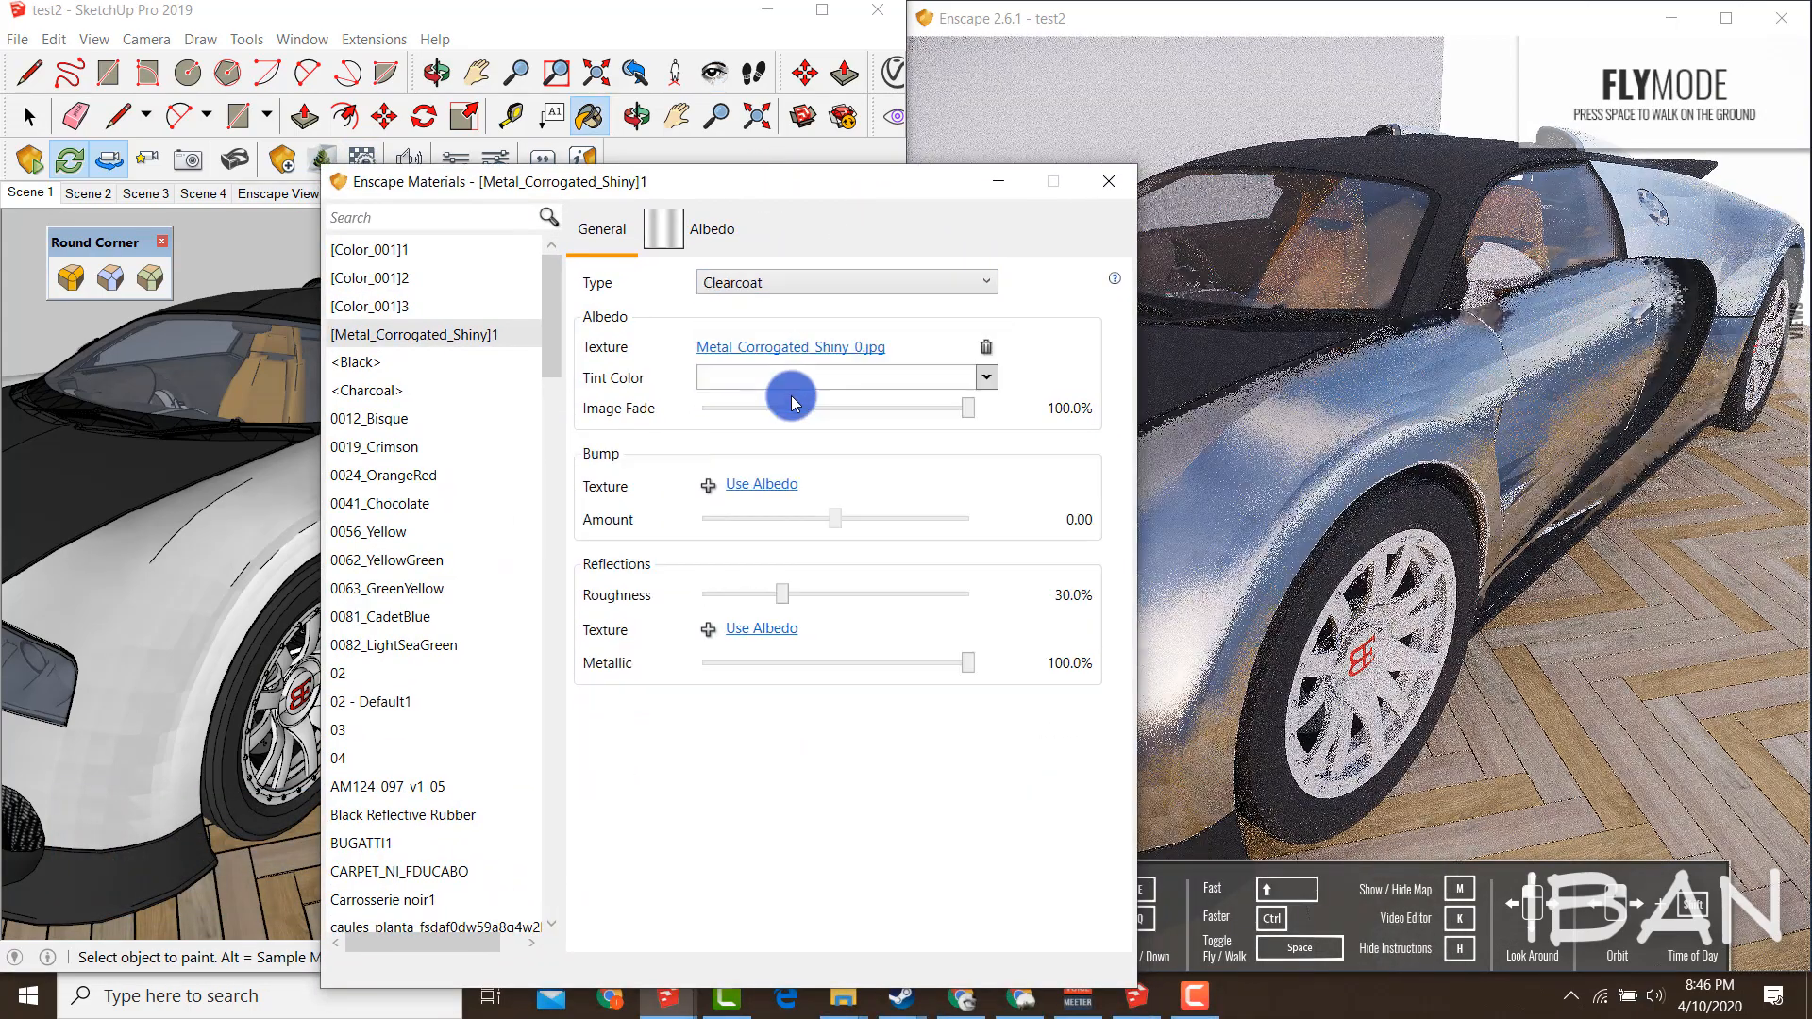
# Set the car body material's image fade to 0% and its color to red
pyautogui.moveTo(826, 184); pyautogui.dragTo(682, 171)
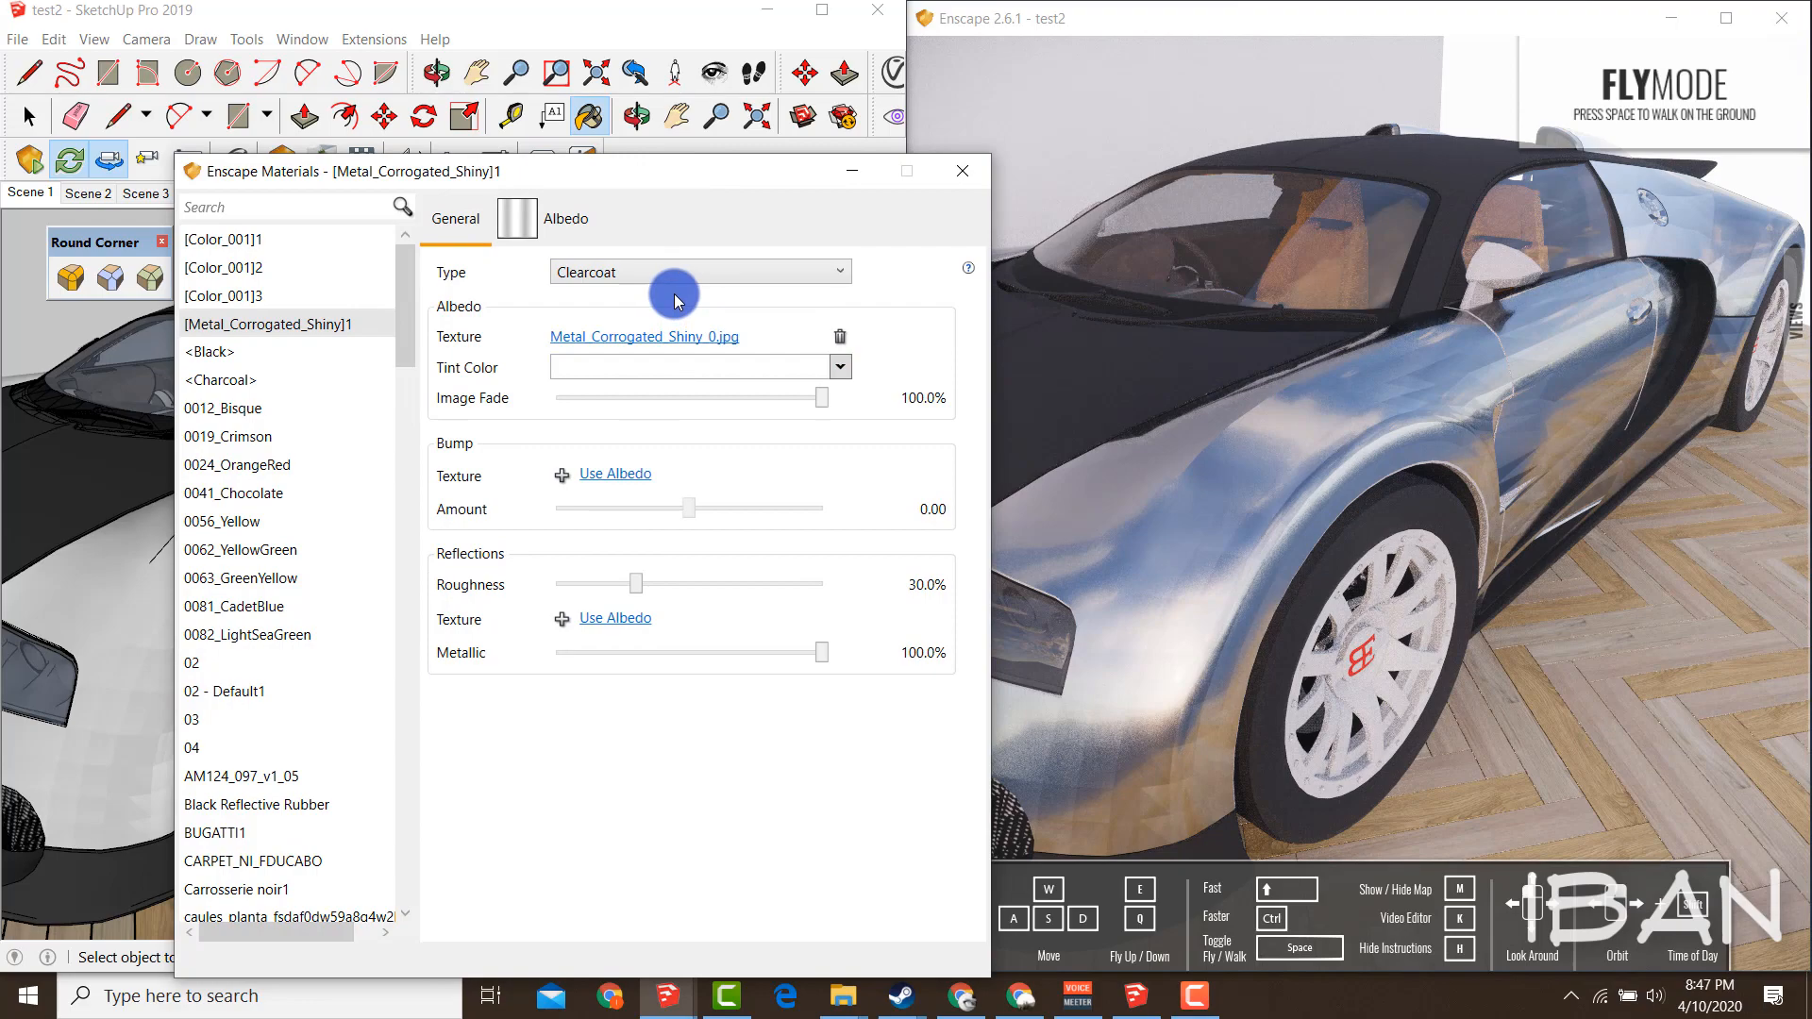
pyautogui.moveTo(825, 397); pyautogui.dragTo(543, 393)
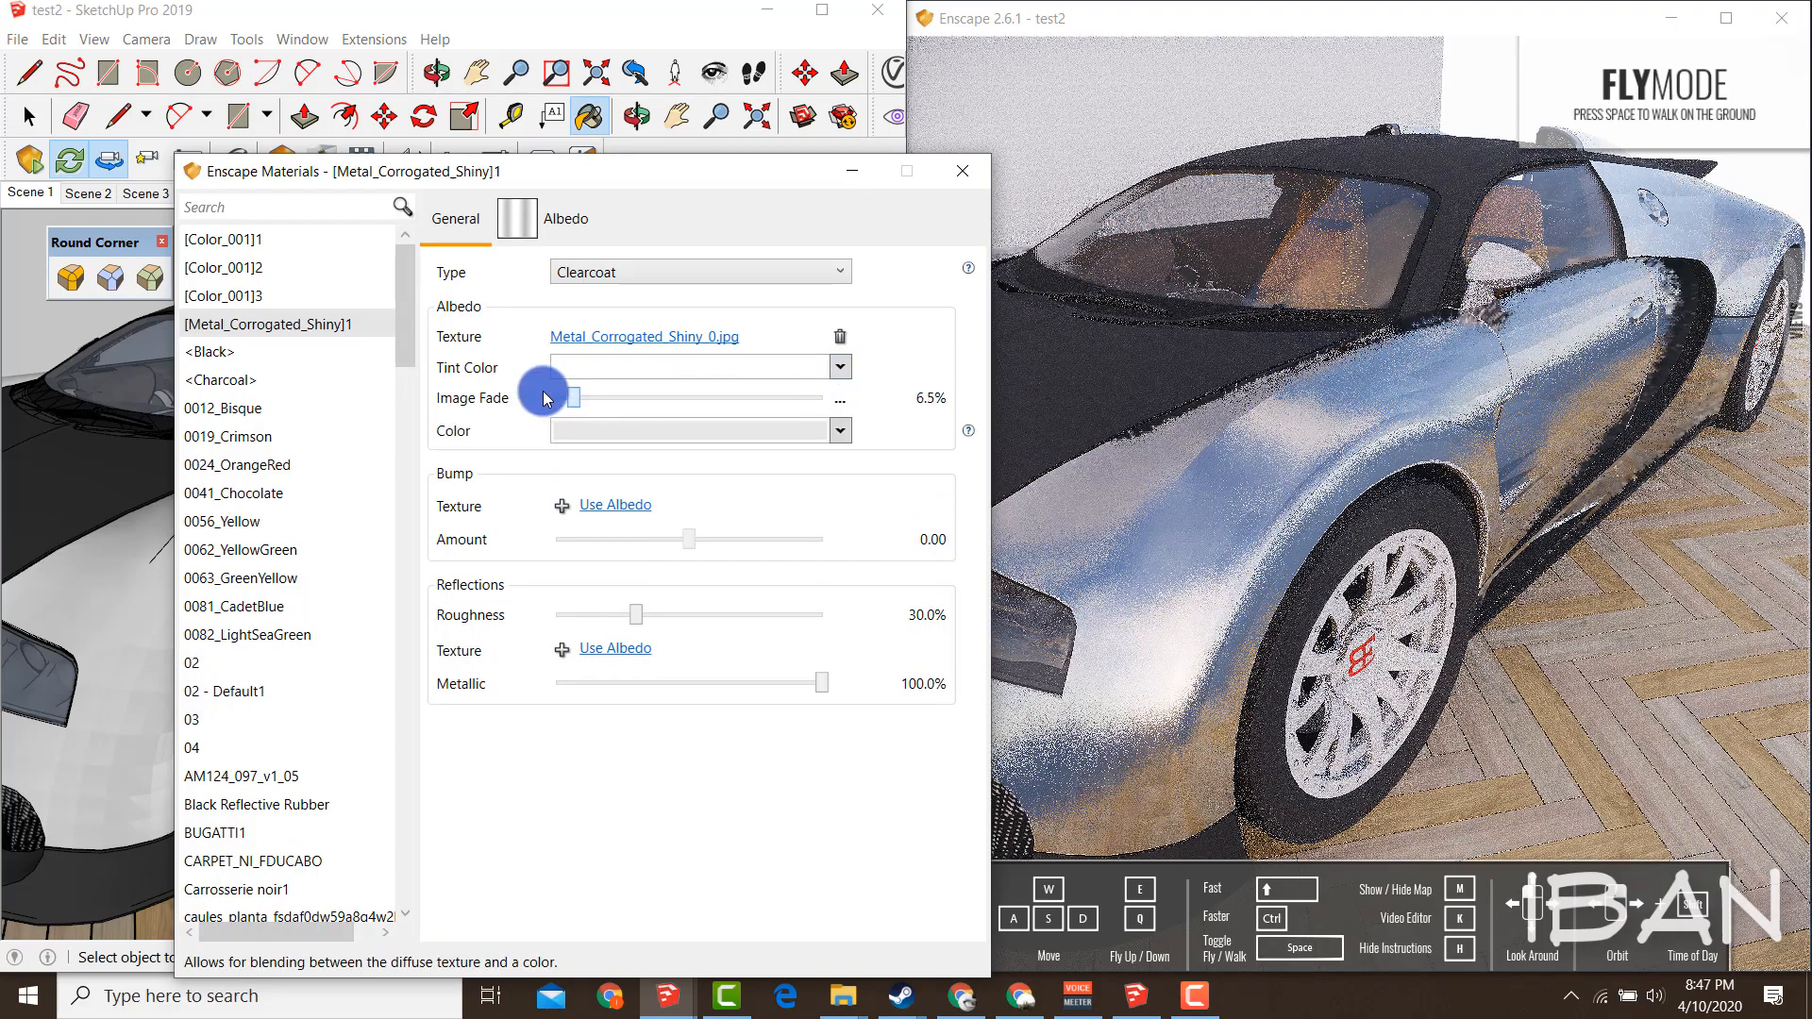
pyautogui.click(732, 427)
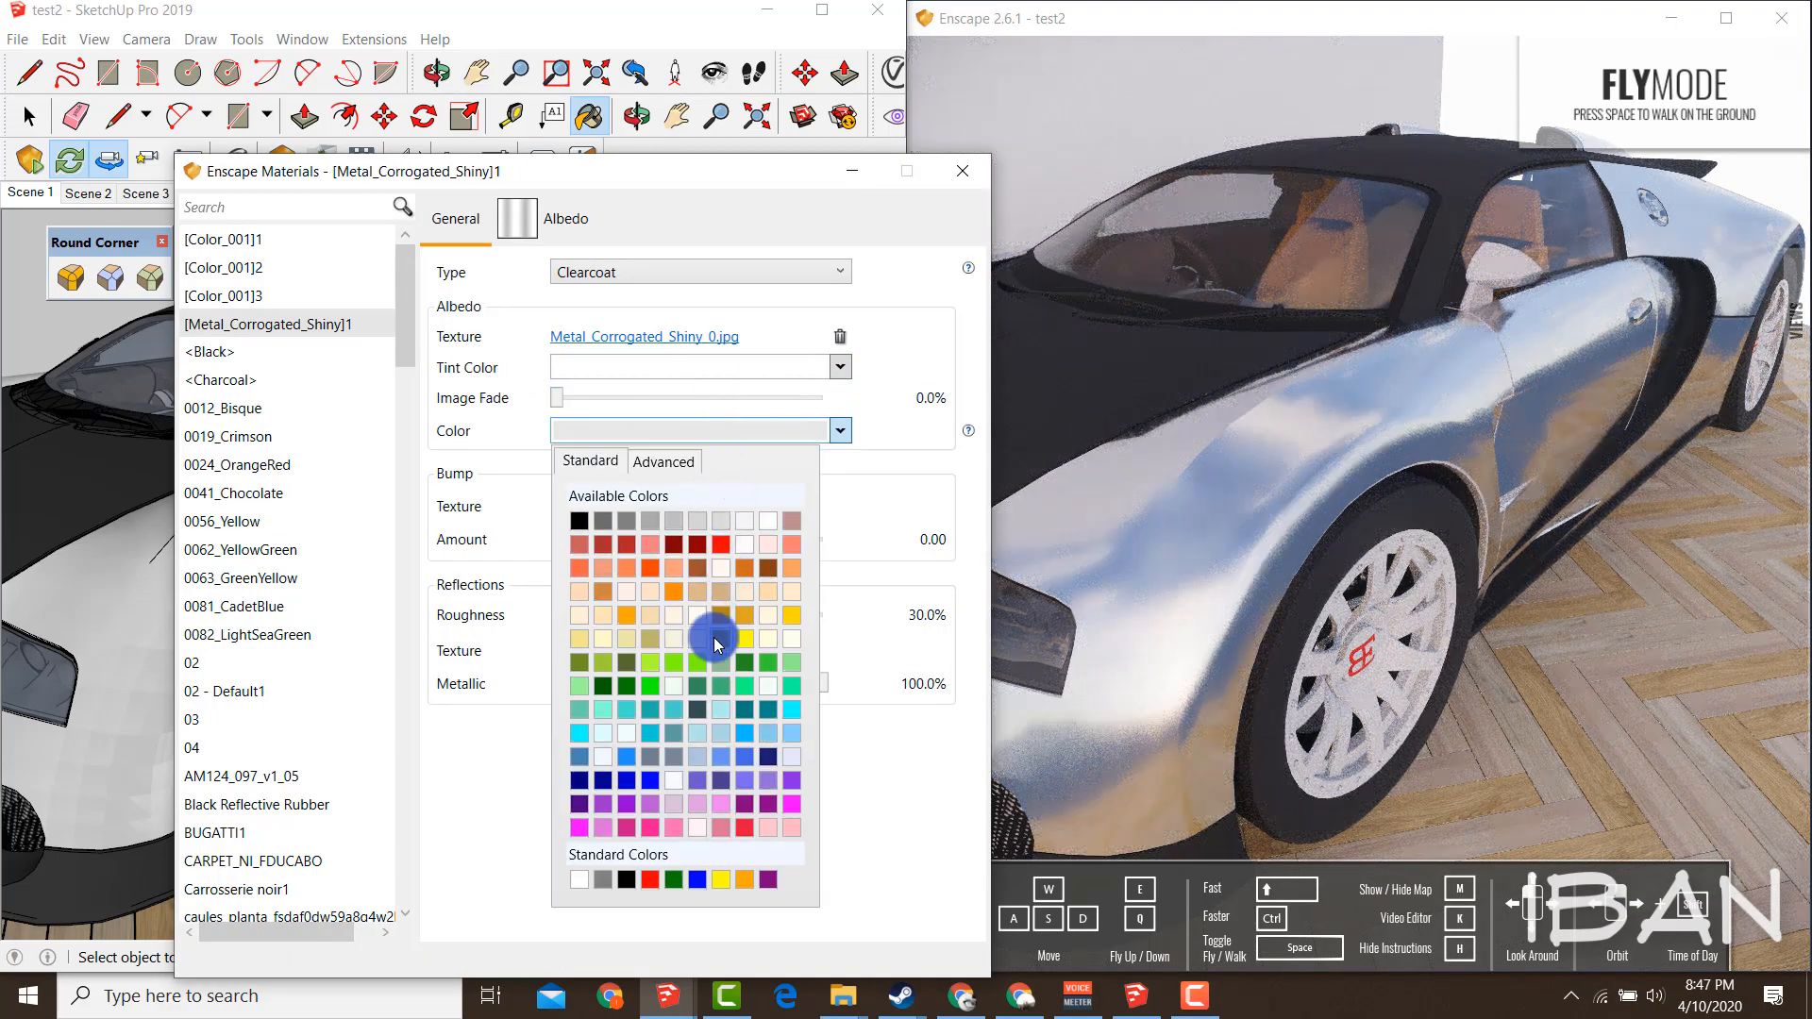
pyautogui.click(717, 551)
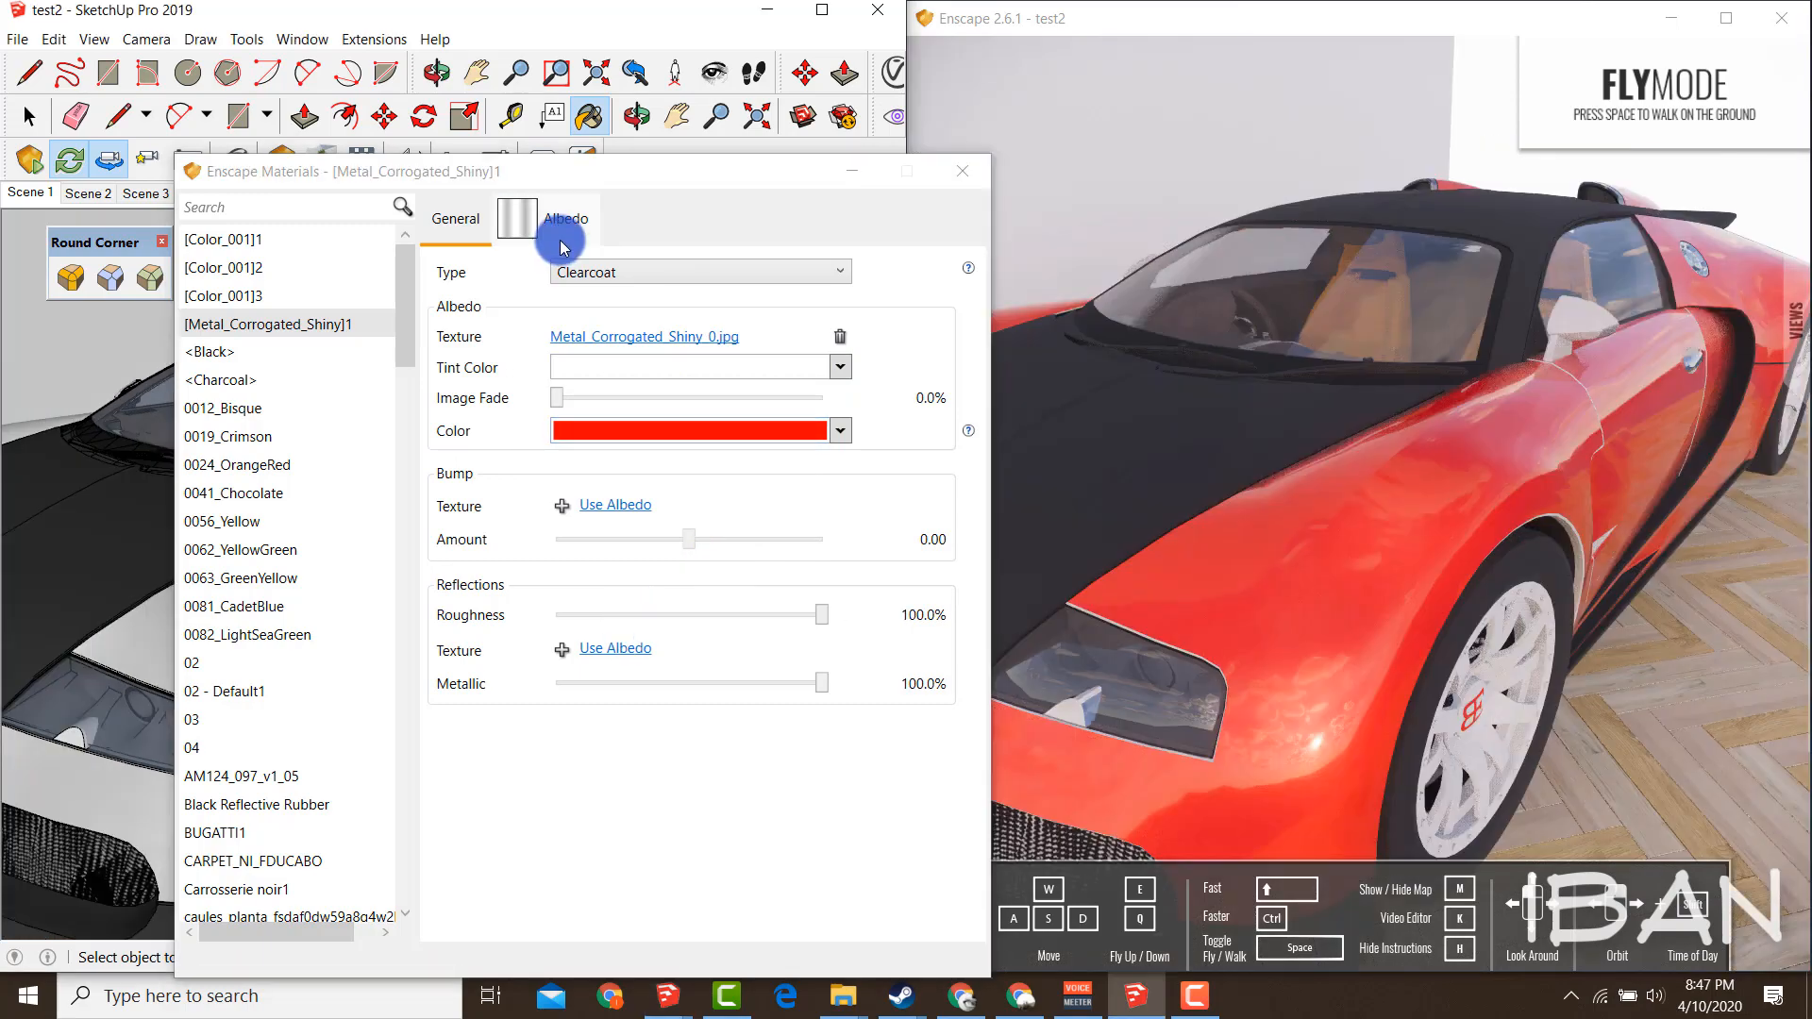
# Adjust the car body's red color through its RGB values
pyautogui.click(840, 432)
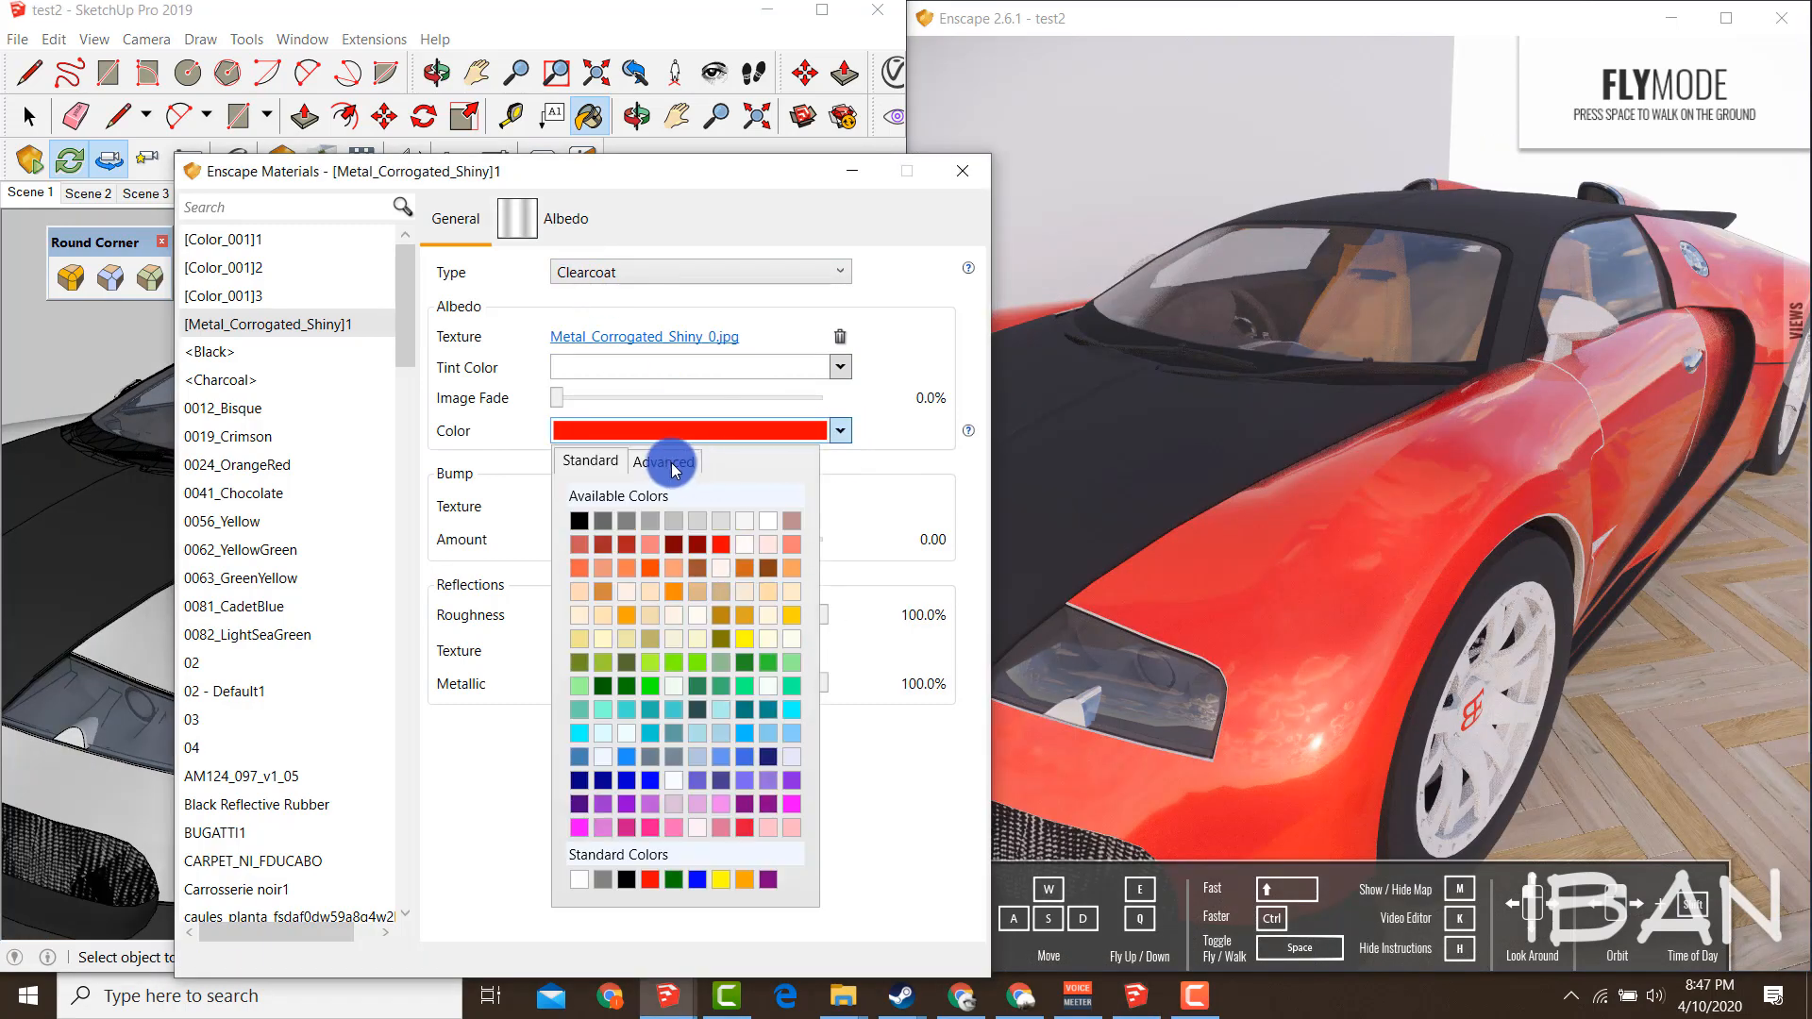
pyautogui.click(672, 465)
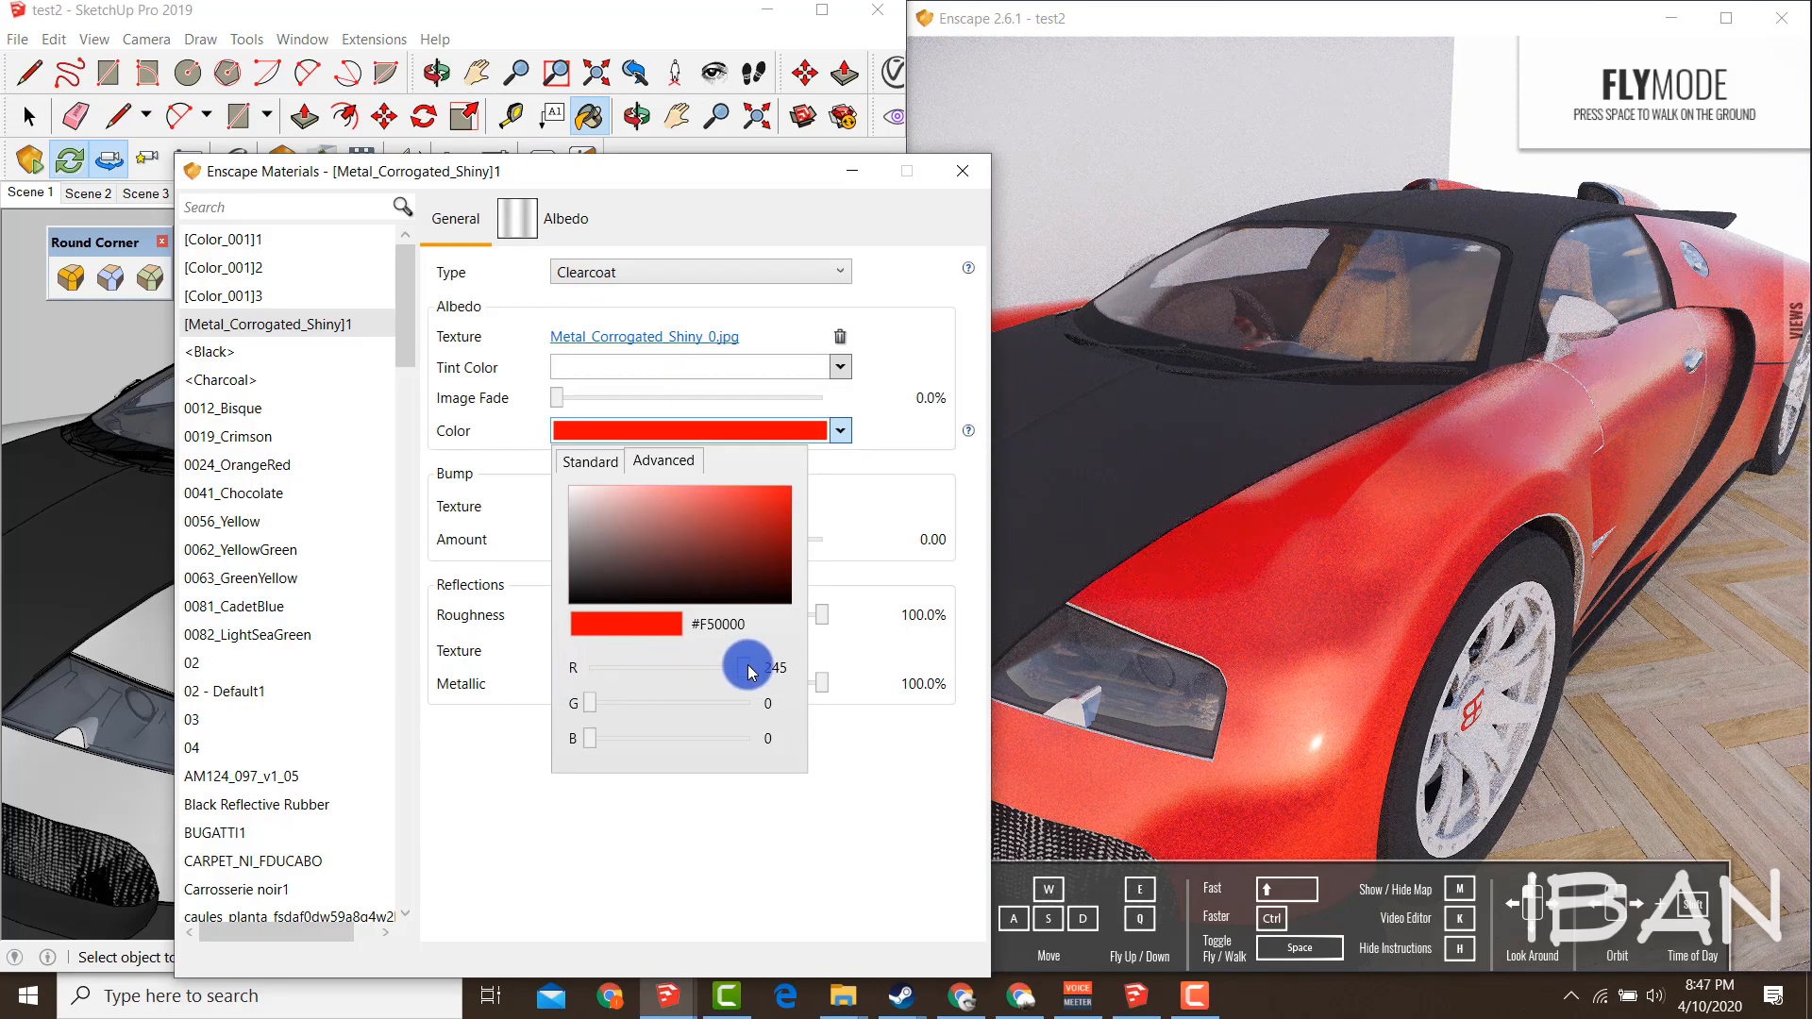
pyautogui.moveTo(748, 667); pyautogui.dragTo(657, 703)
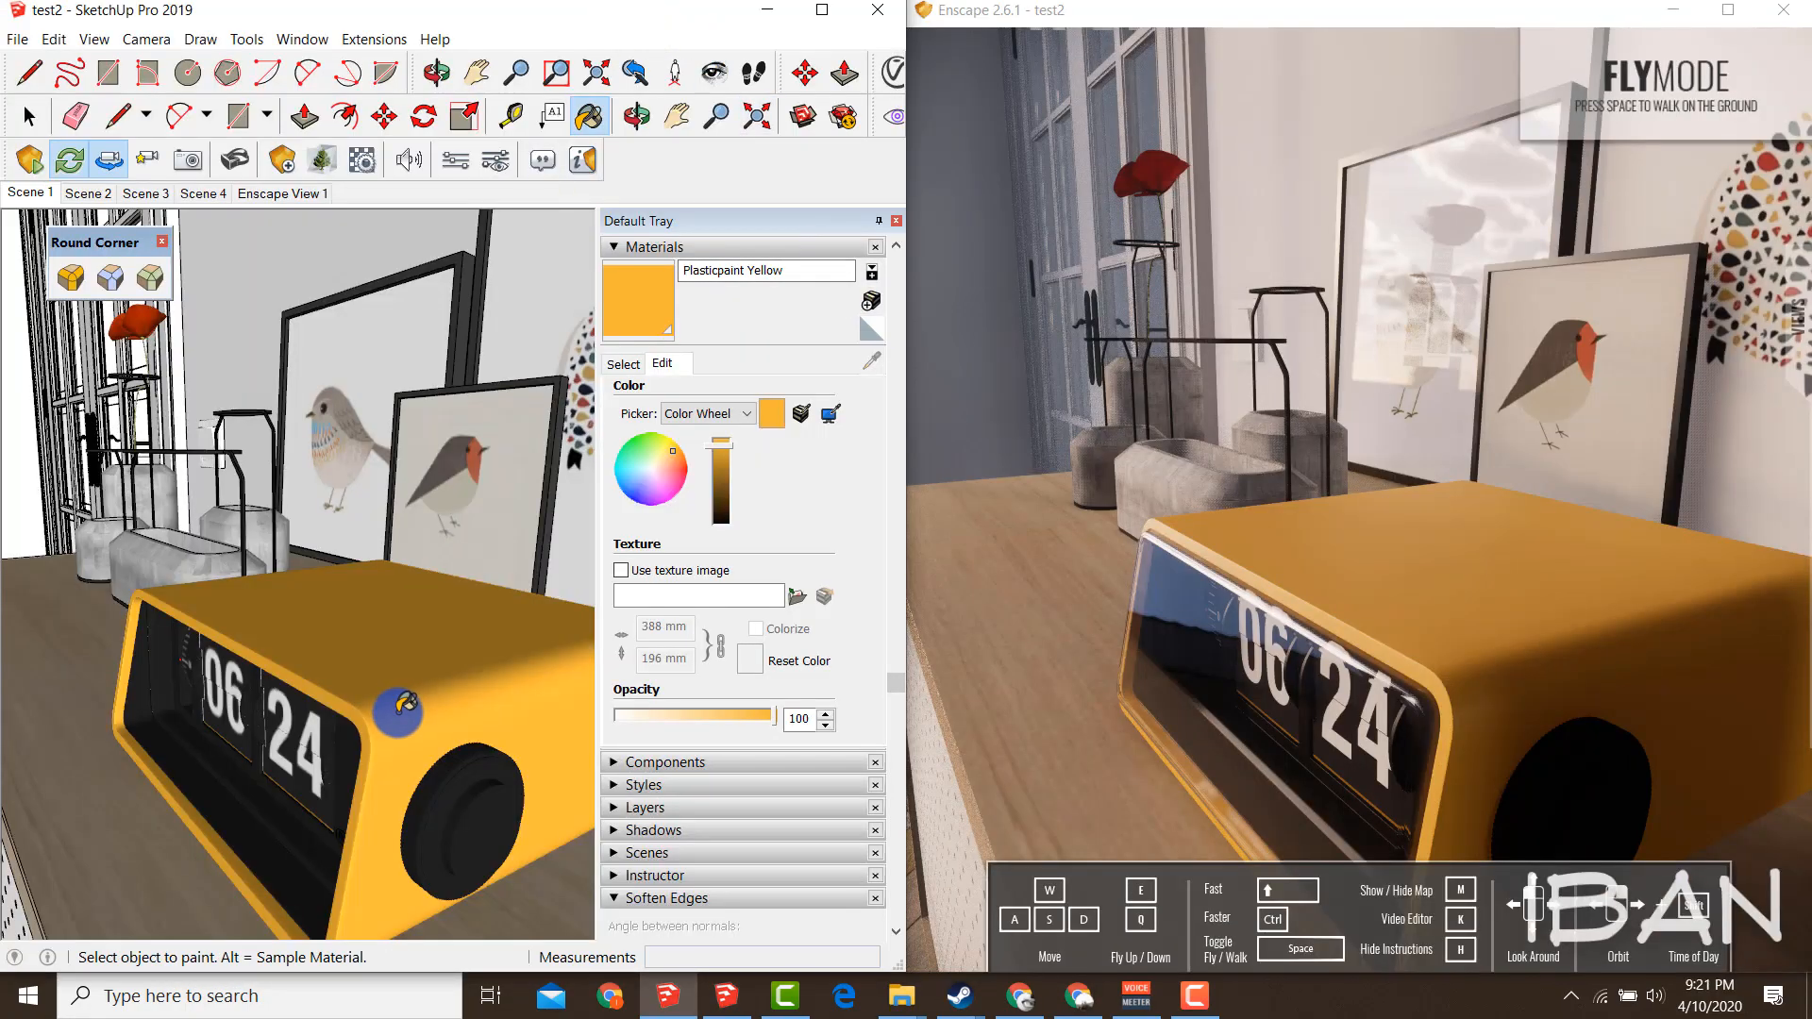
# Bring up the yellow clock's Plasticpaint Yellow material in the Enscape material editor and place the editor over the render
pyautogui.scroll(-1, 397, 713)
pyautogui.moveTo(409, 736); pyautogui.dragTo(406, 710, button='middle')
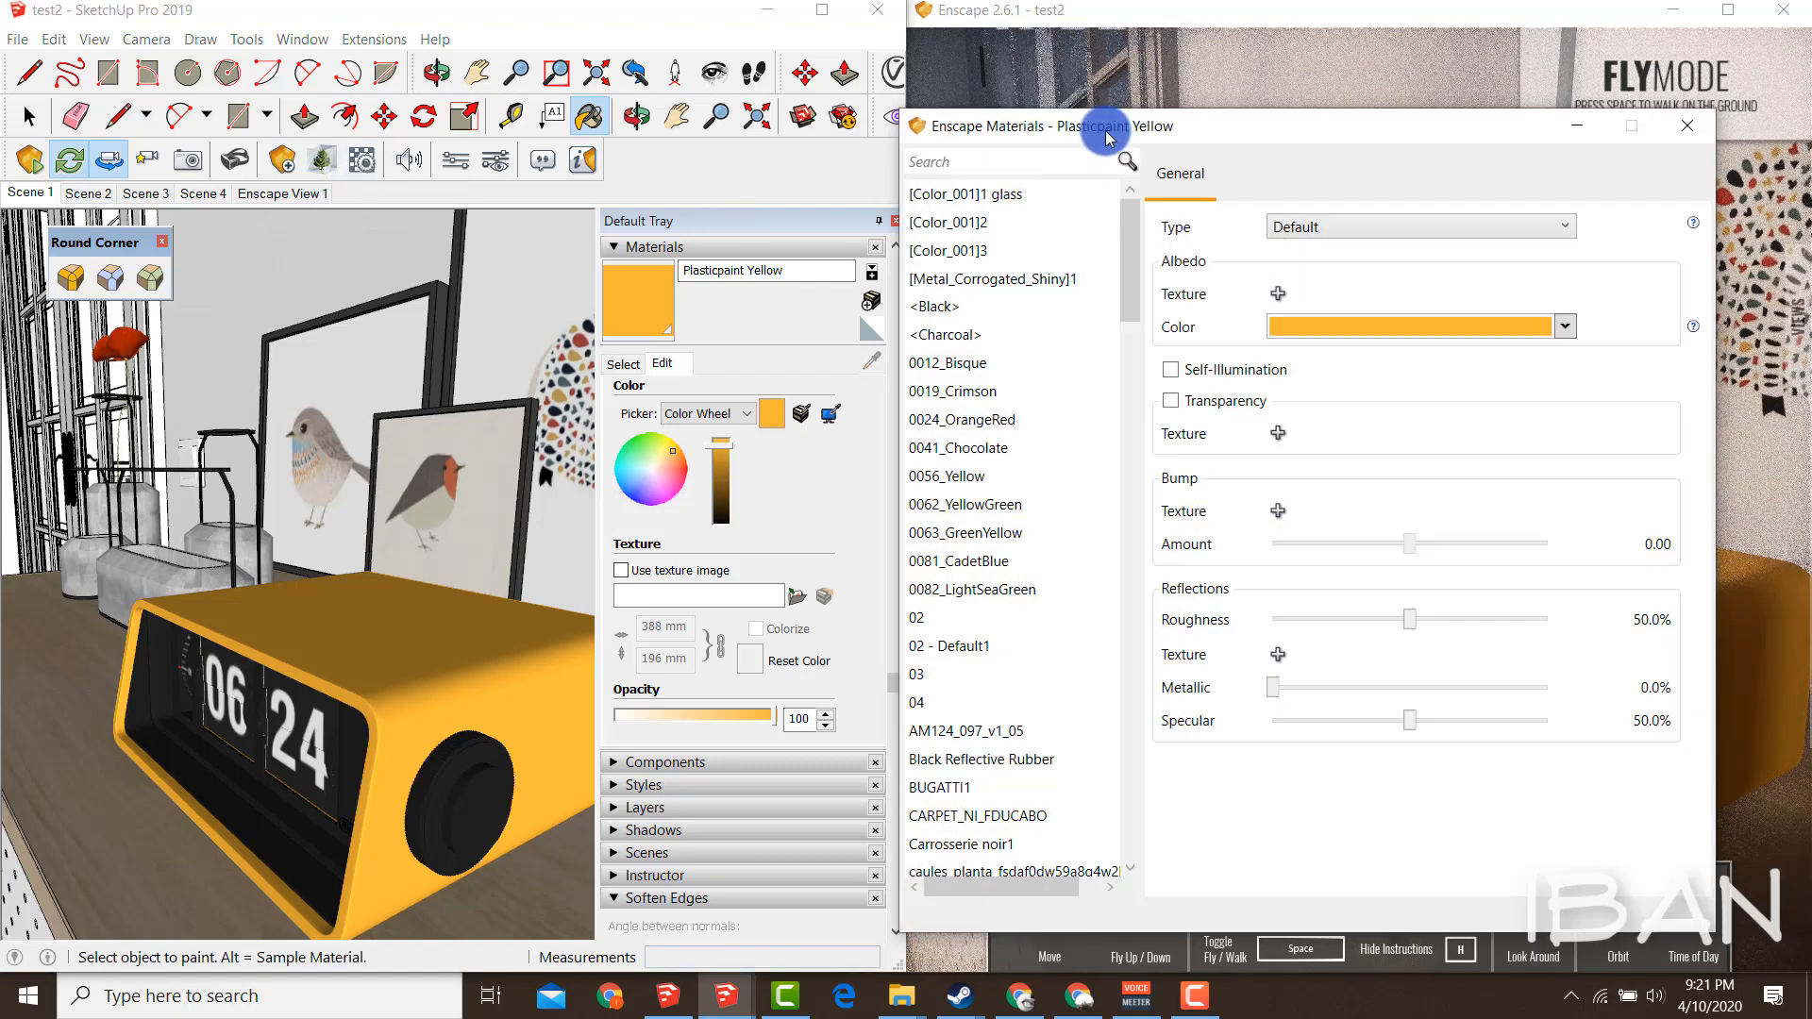
pyautogui.moveTo(1106, 137); pyautogui.dragTo(1158, 173)
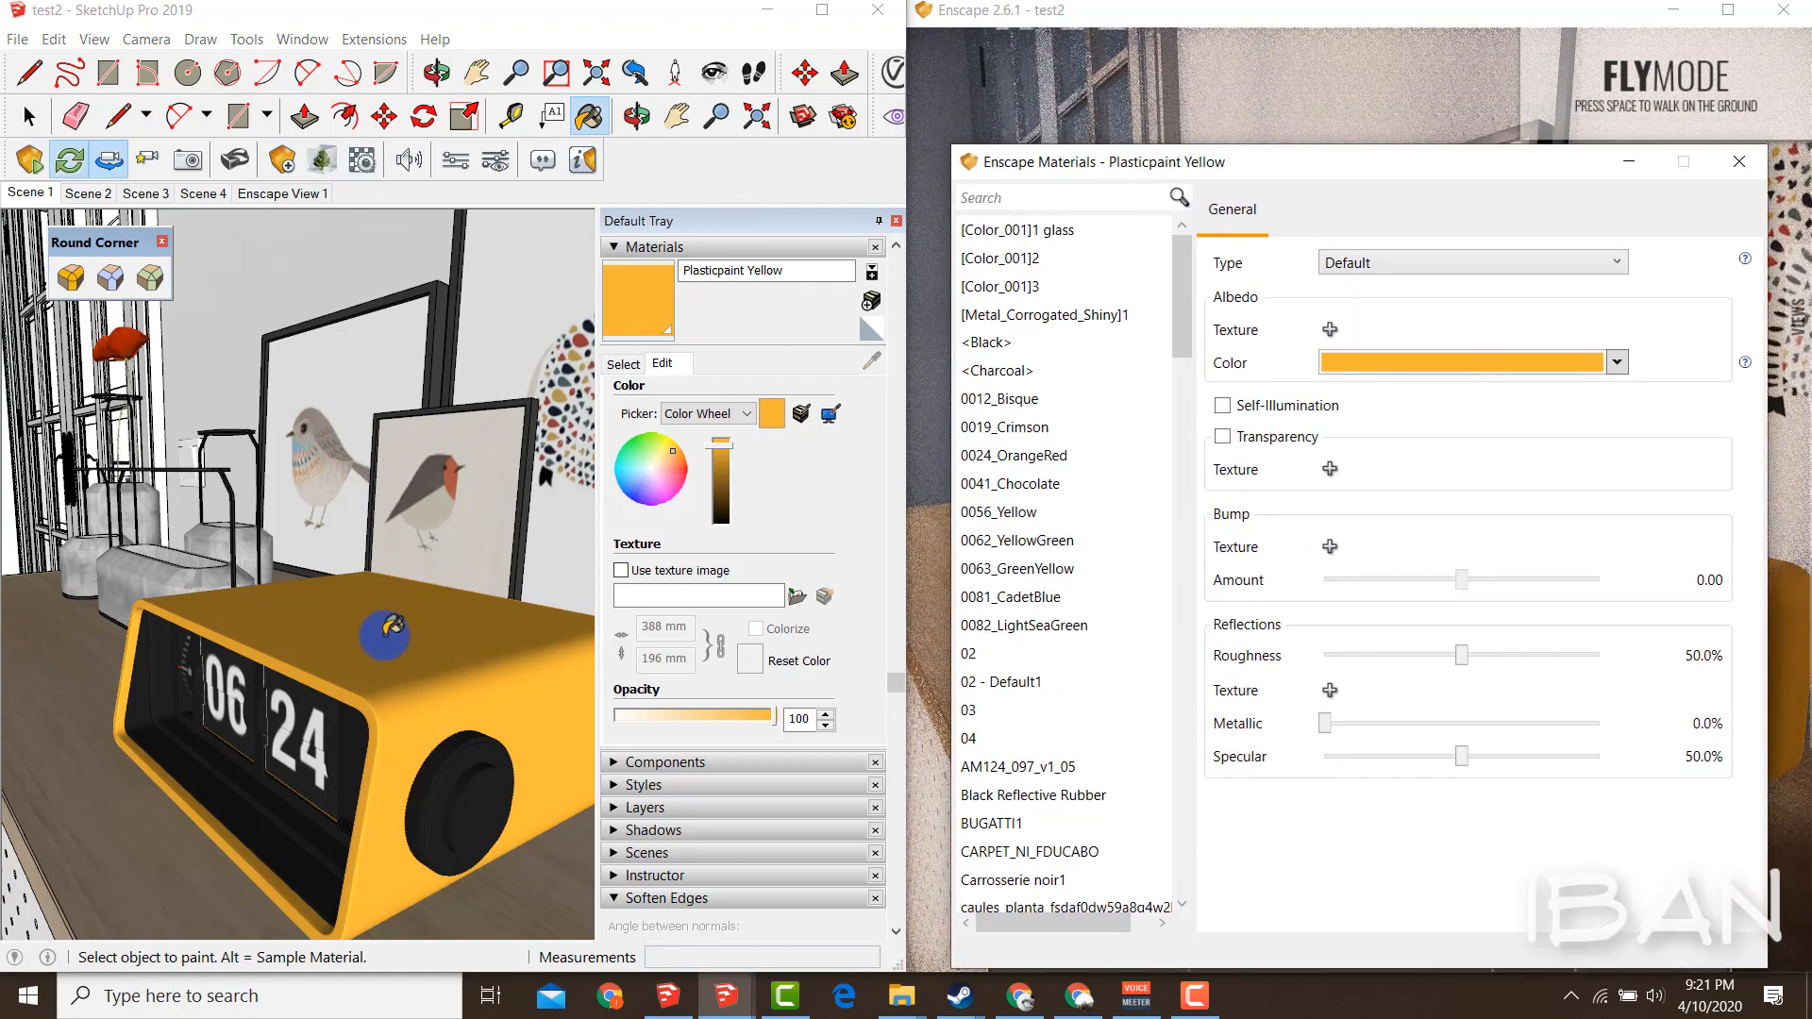
pyautogui.click(418, 646)
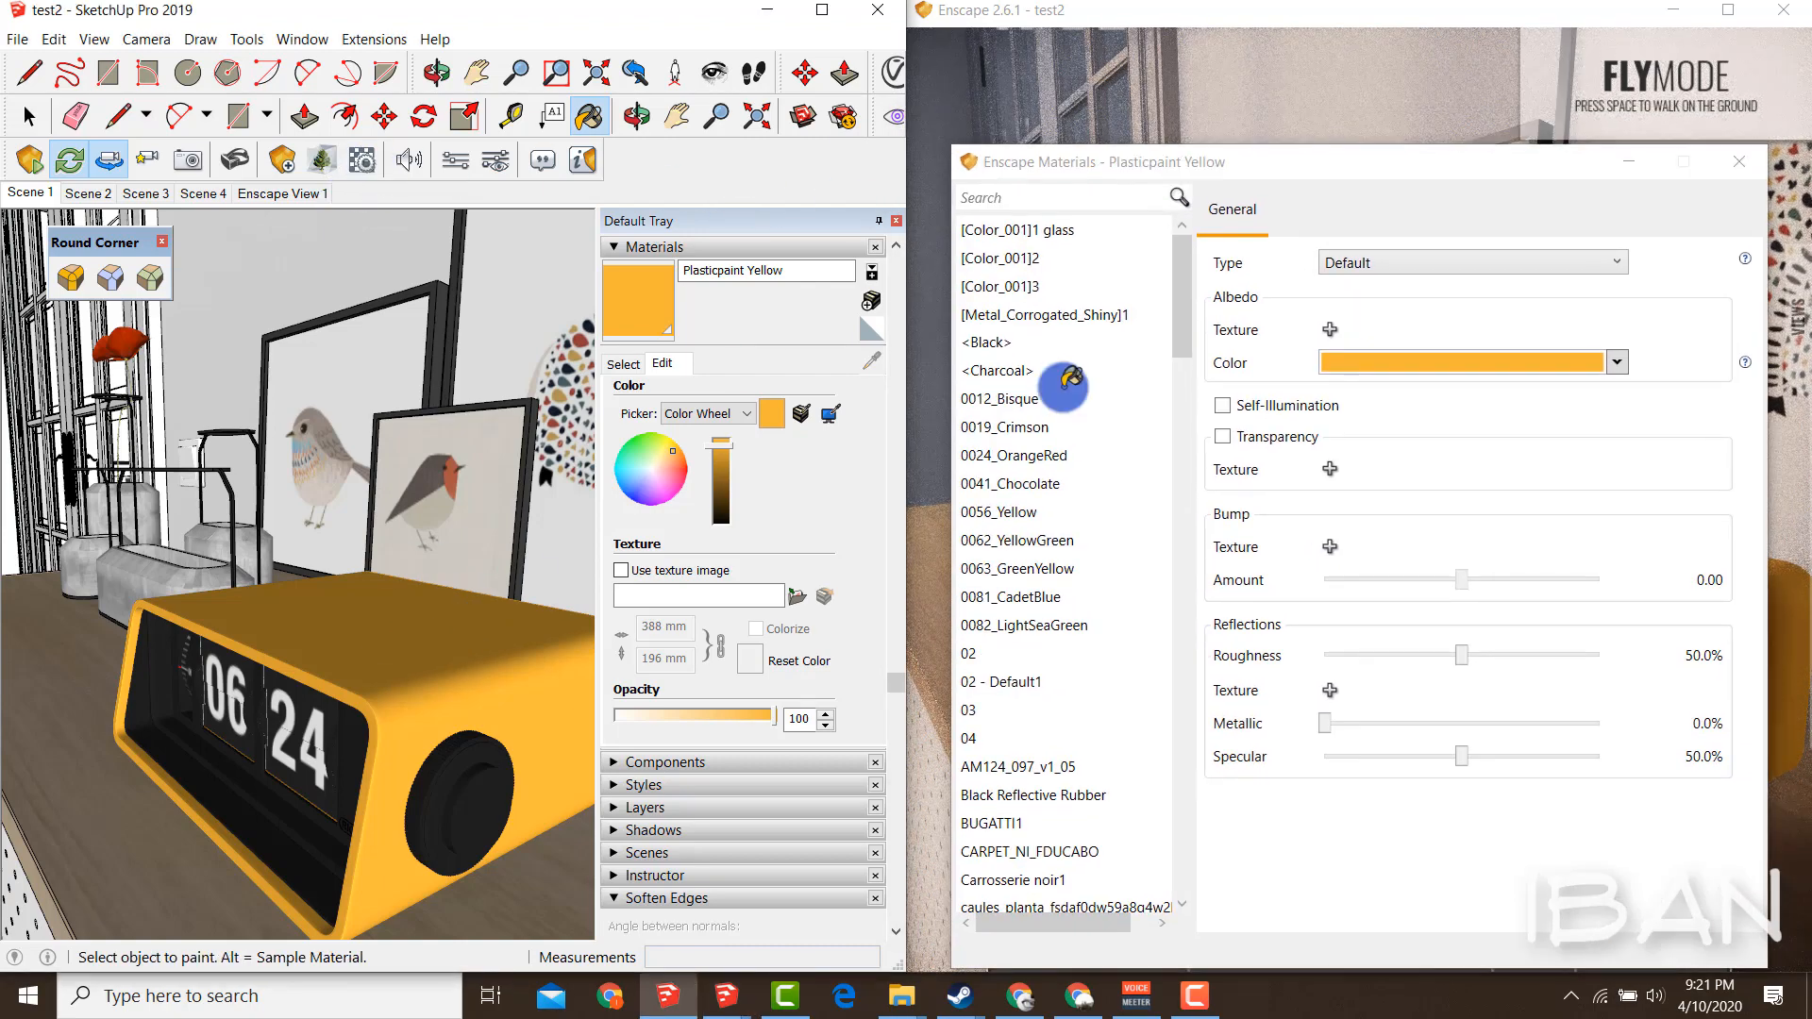
# Compare the yellow clock material's Albedo texture and color settings with the corresponding SketchUp material color and texture settings
pyautogui.moveTo(1269, 303)
pyautogui.mouseDown()
pyautogui.moveTo(1589, 291)
pyautogui.moveTo(1730, 377)
pyautogui.moveTo(1173, 415)
pyautogui.mouseUp()
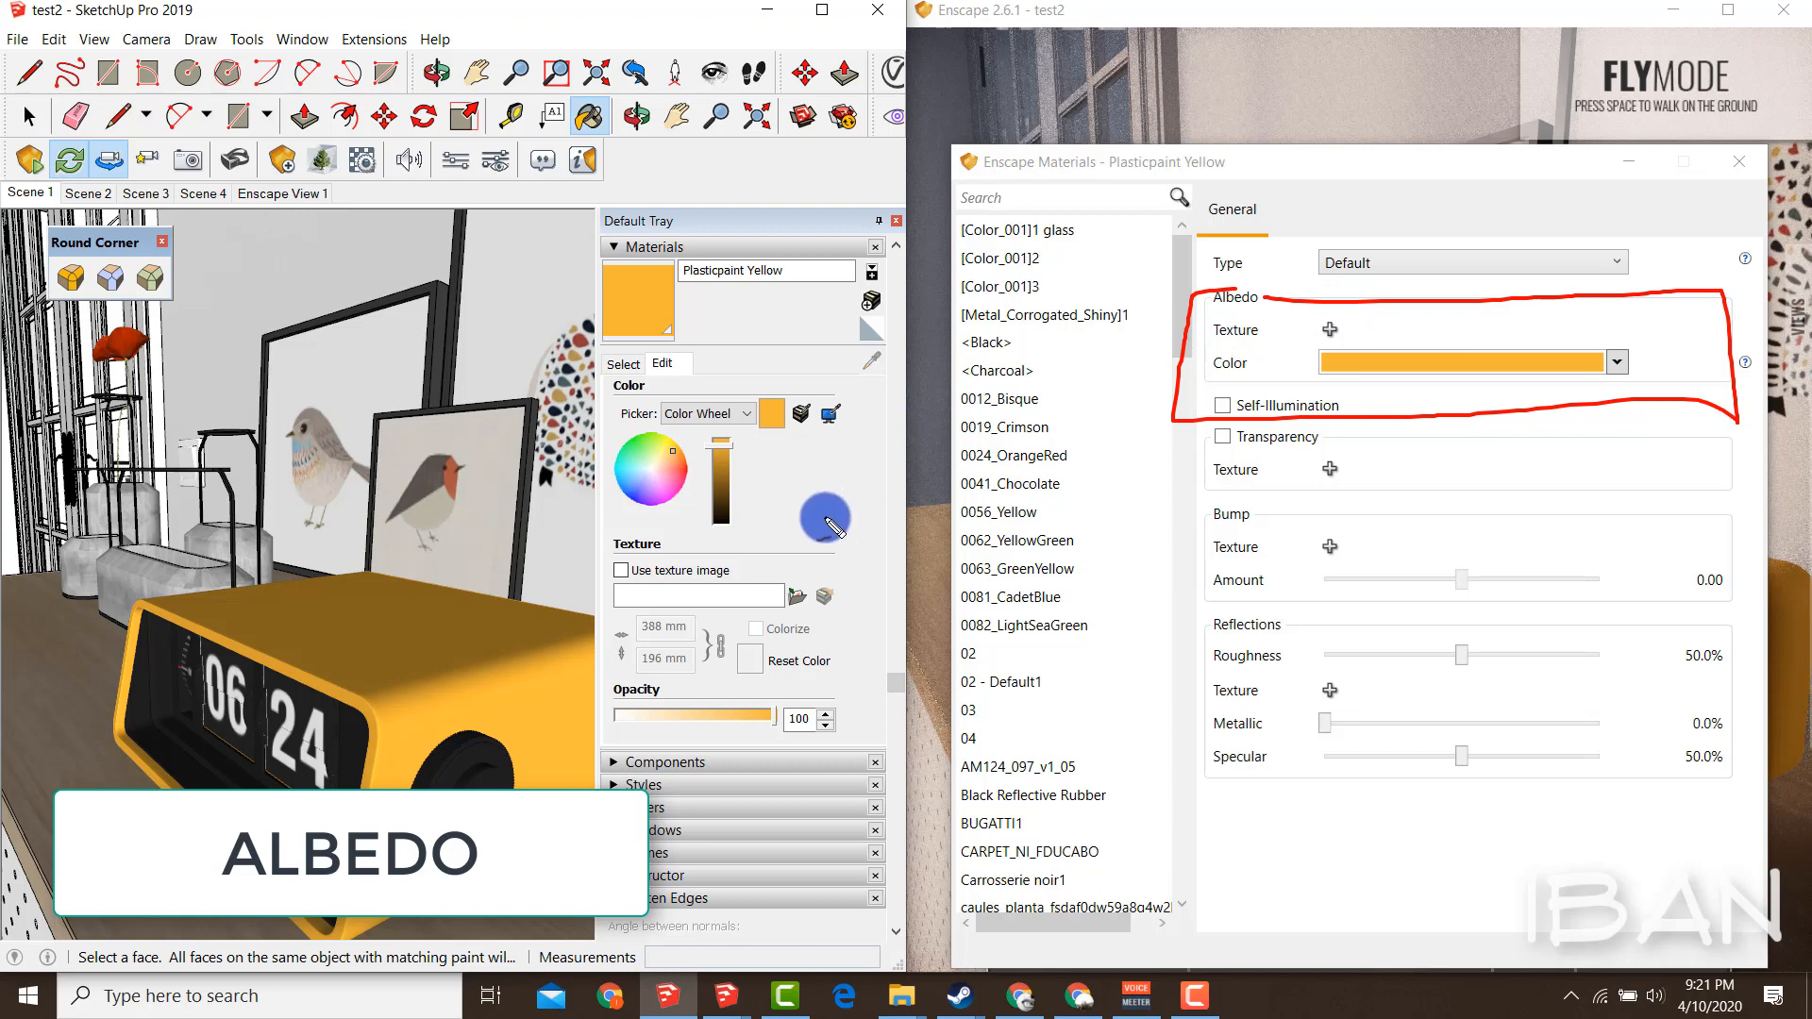
pyautogui.moveTo(1120, 357)
pyautogui.mouseDown()
pyautogui.moveTo(830, 546)
pyautogui.moveTo(837, 598)
pyautogui.mouseUp()
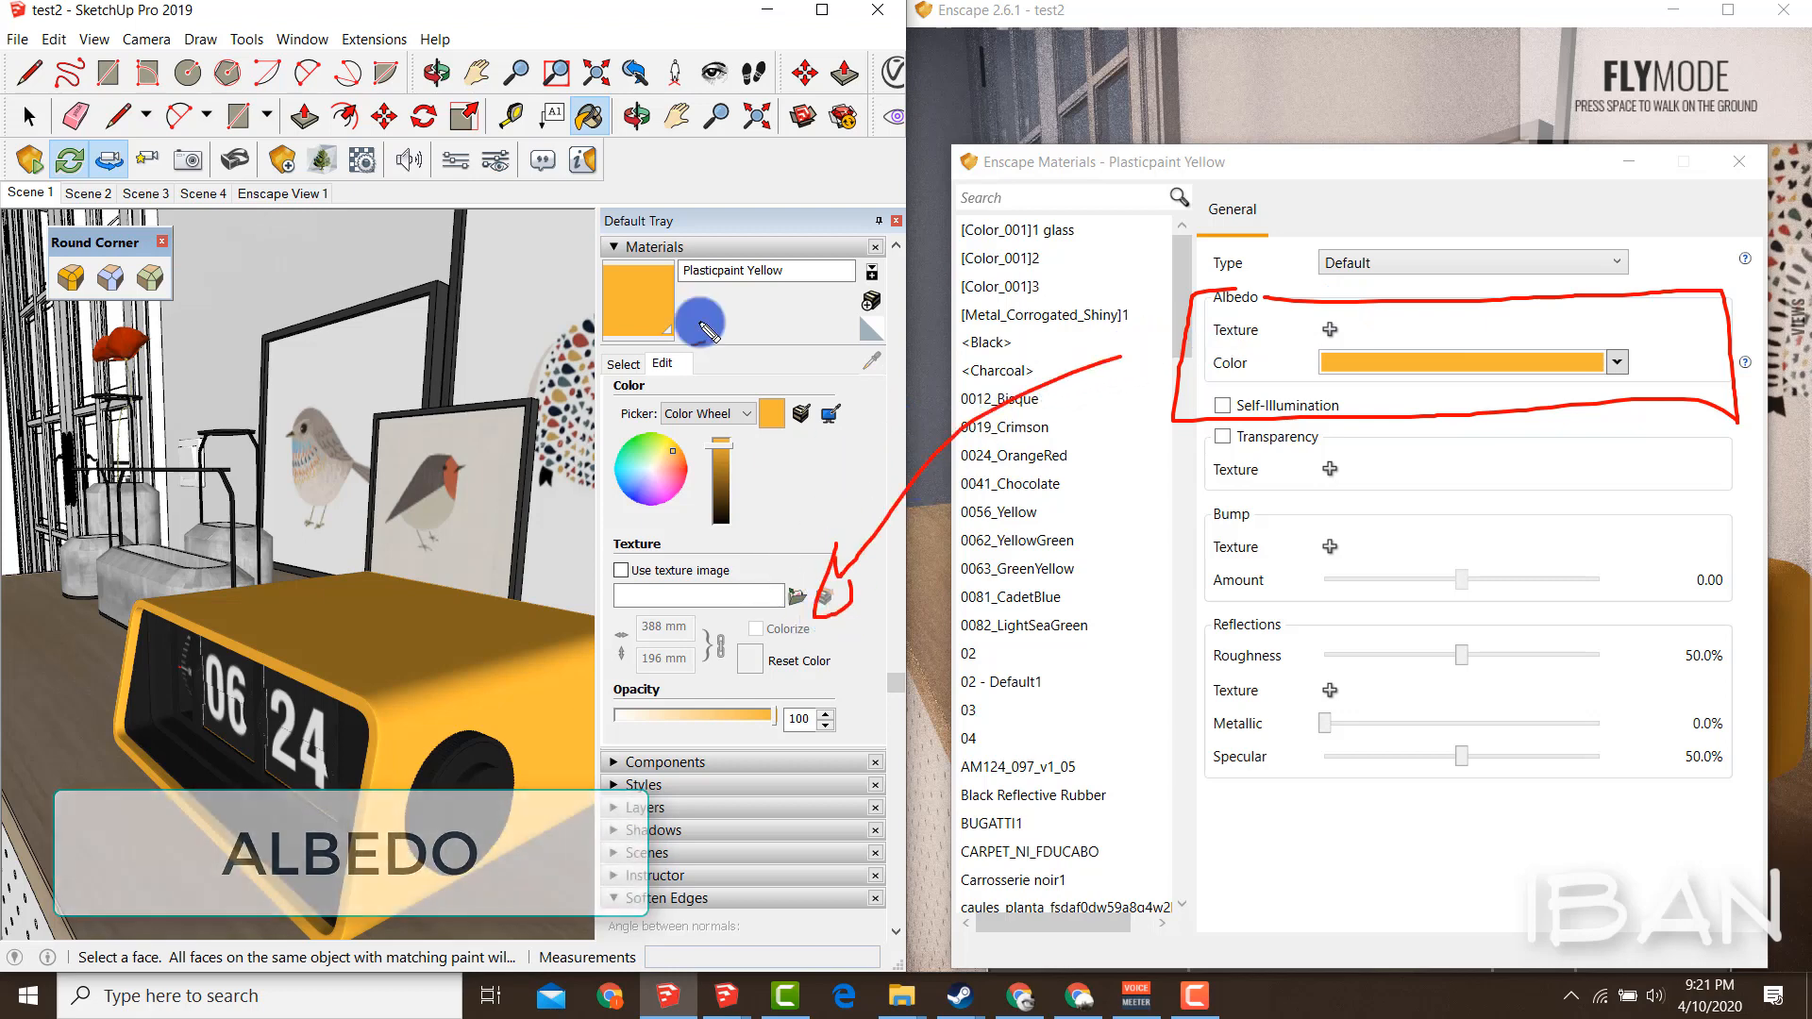
pyautogui.moveTo(663, 249)
pyautogui.mouseDown()
pyautogui.moveTo(667, 222)
pyautogui.moveTo(628, 247)
pyautogui.mouseUp()
pyautogui.moveTo(698, 298); pyautogui.dragTo(719, 549)
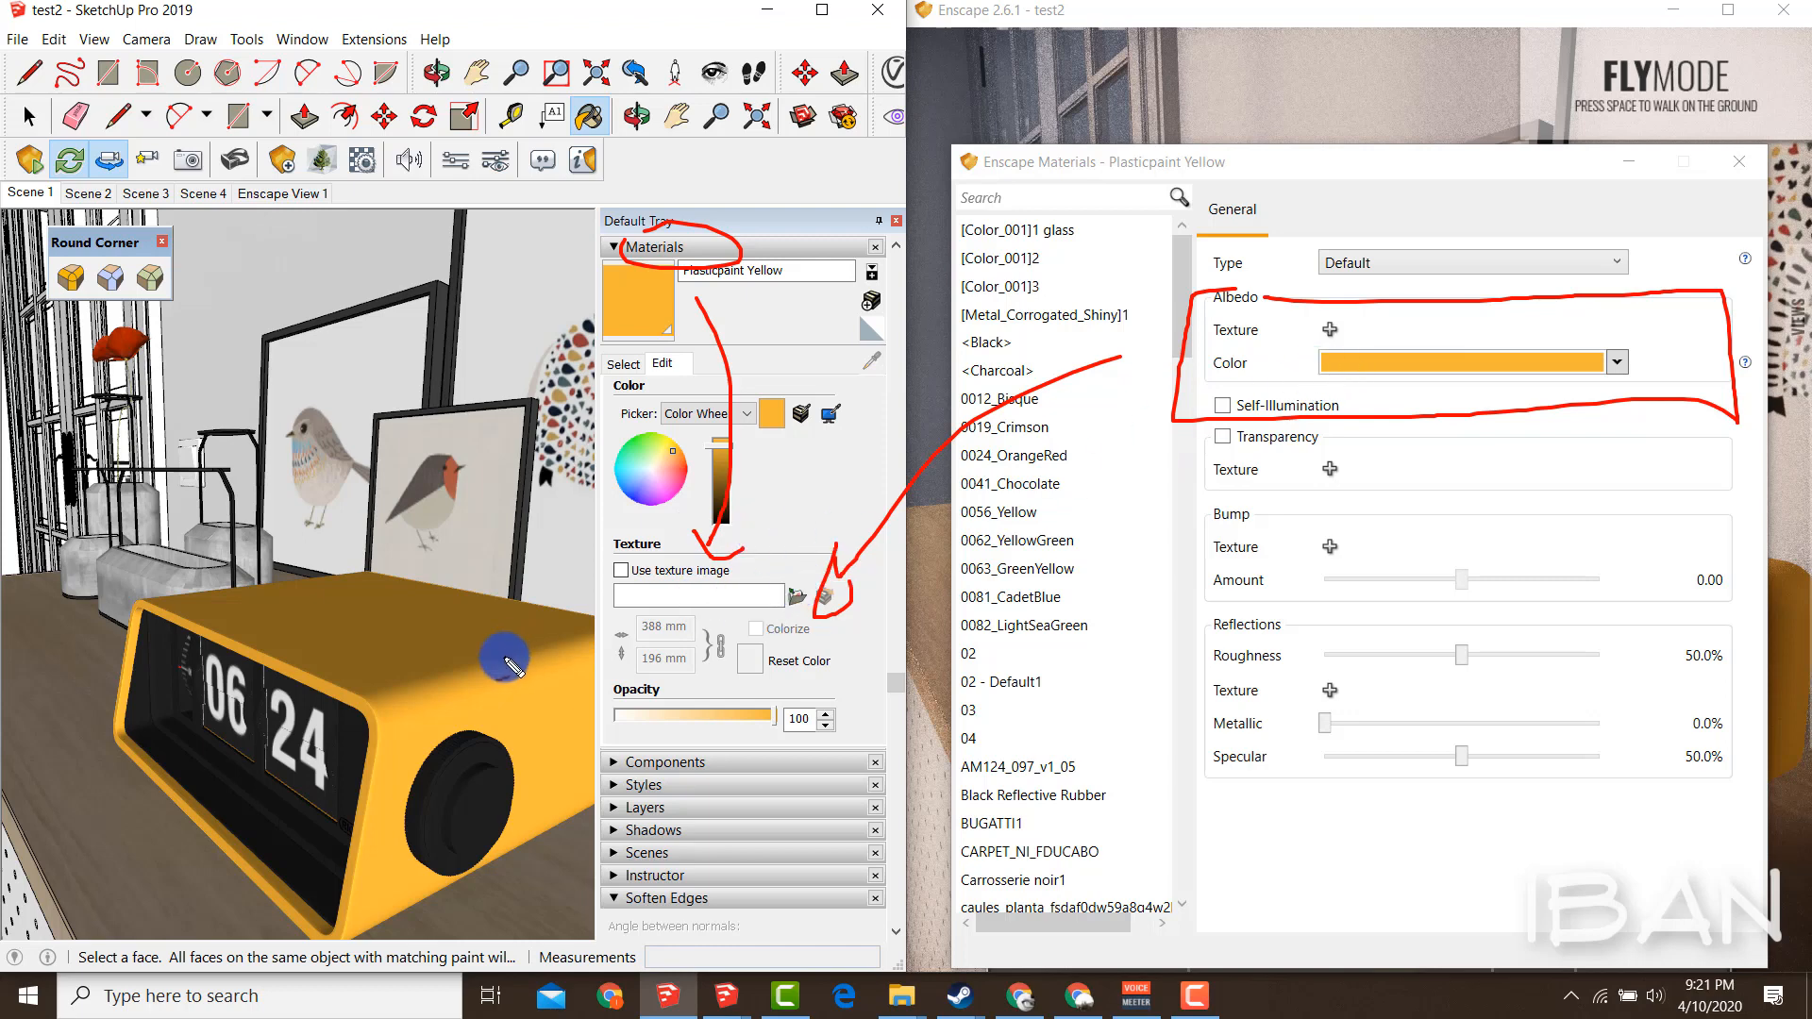
pyautogui.press('Escape')
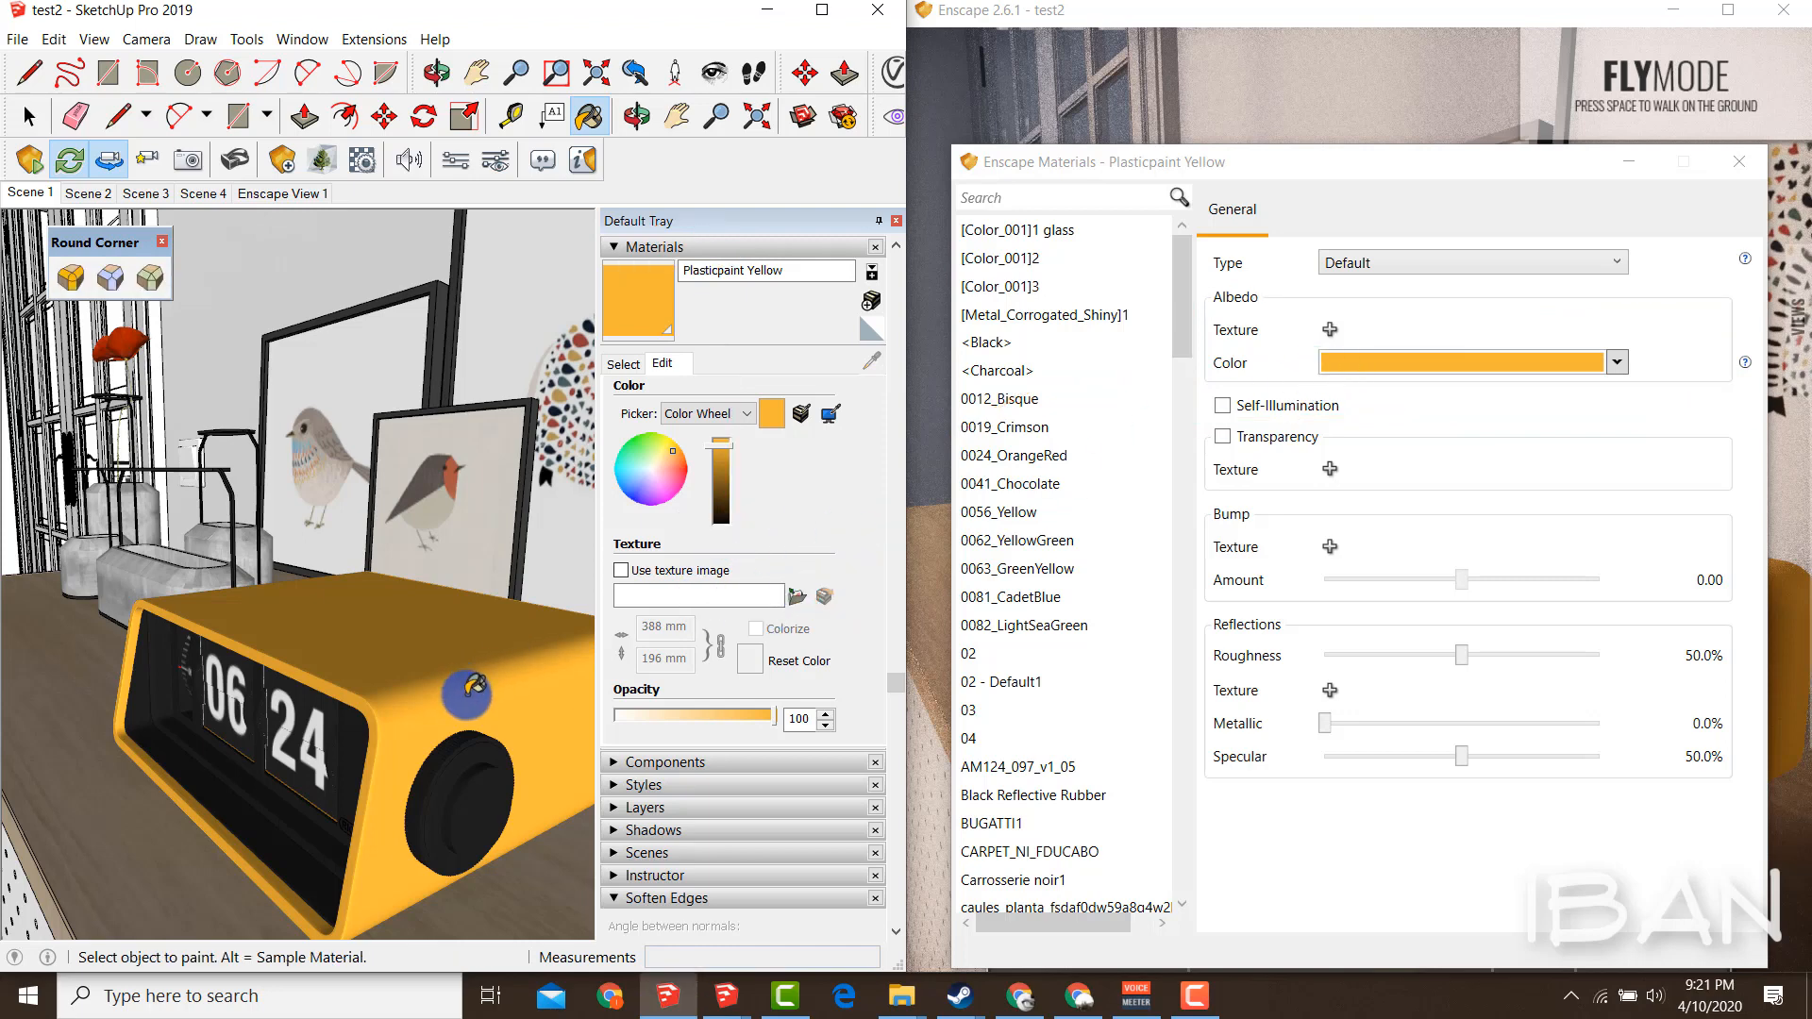
pyautogui.hotkey('ctrl', 'shift', 'd')
pyautogui.moveTo(1319, 309)
pyautogui.mouseDown()
pyautogui.moveTo(1387, 346)
pyautogui.moveTo(1306, 303)
pyautogui.mouseUp()
pyautogui.click(1329, 330)
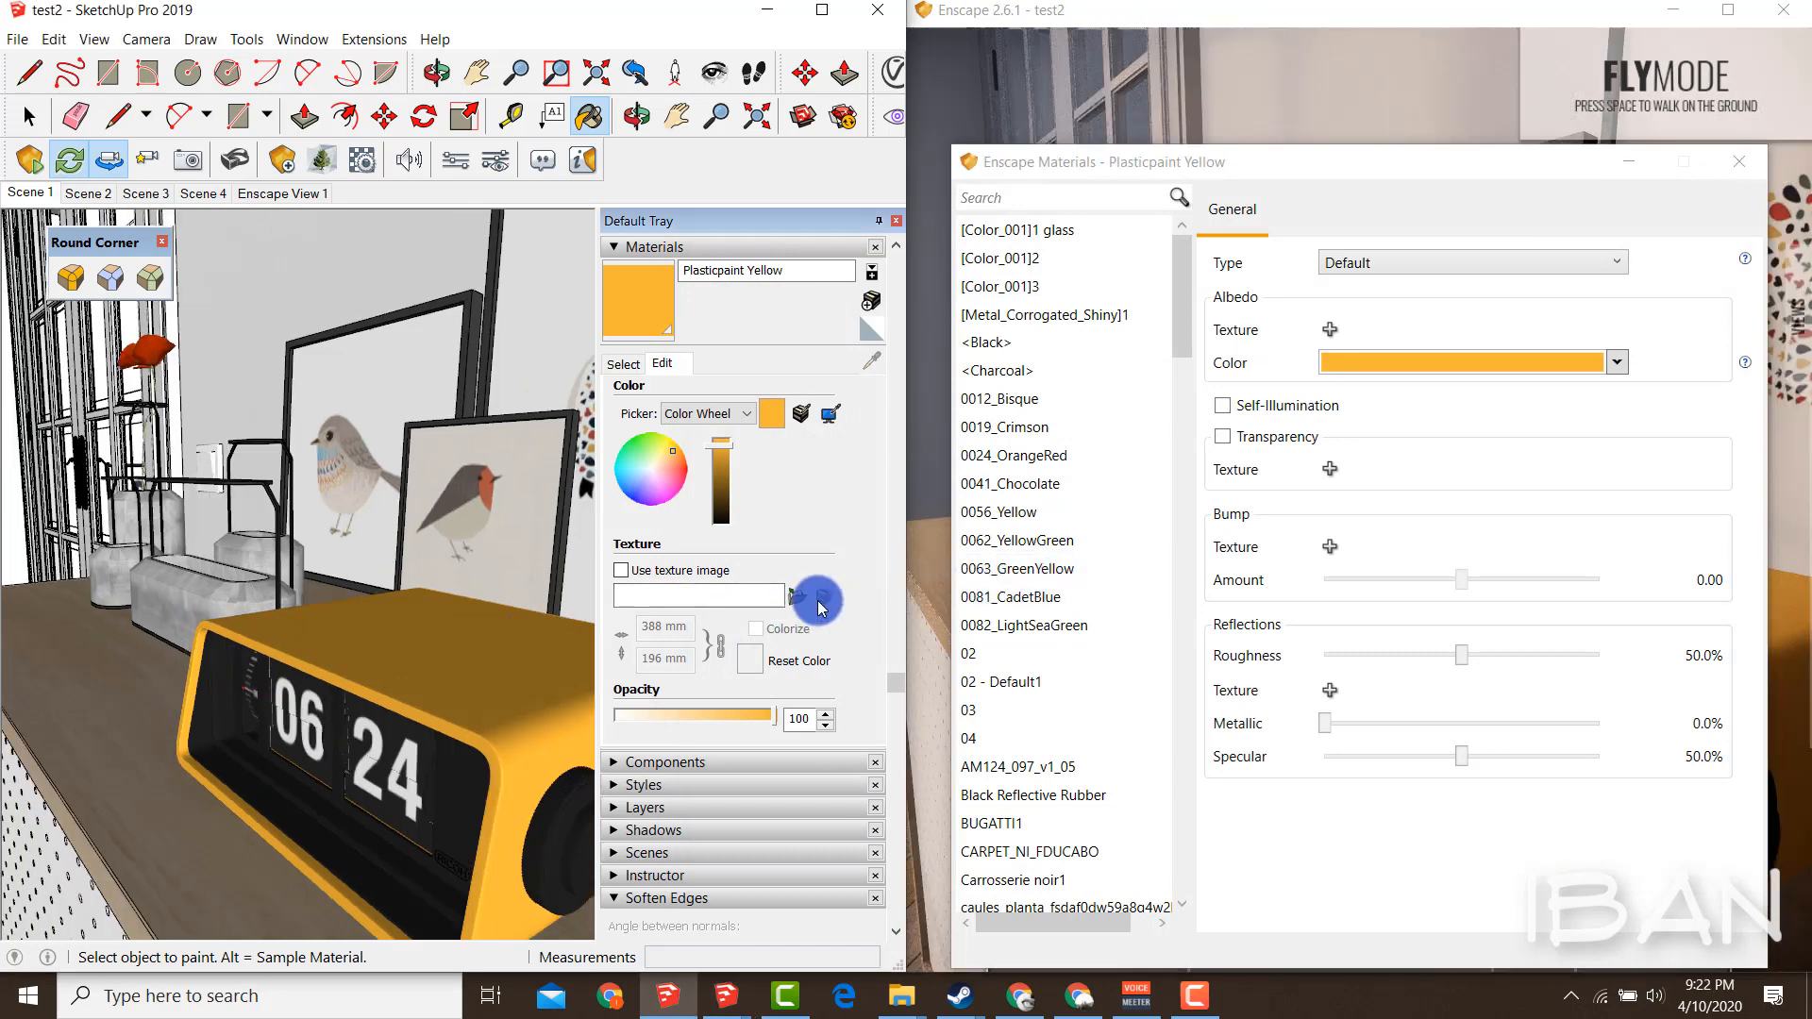
pyautogui.moveTo(793, 571)
pyautogui.mouseDown()
pyautogui.moveTo(764, 614)
pyautogui.moveTo(756, 588)
pyautogui.mouseUp()
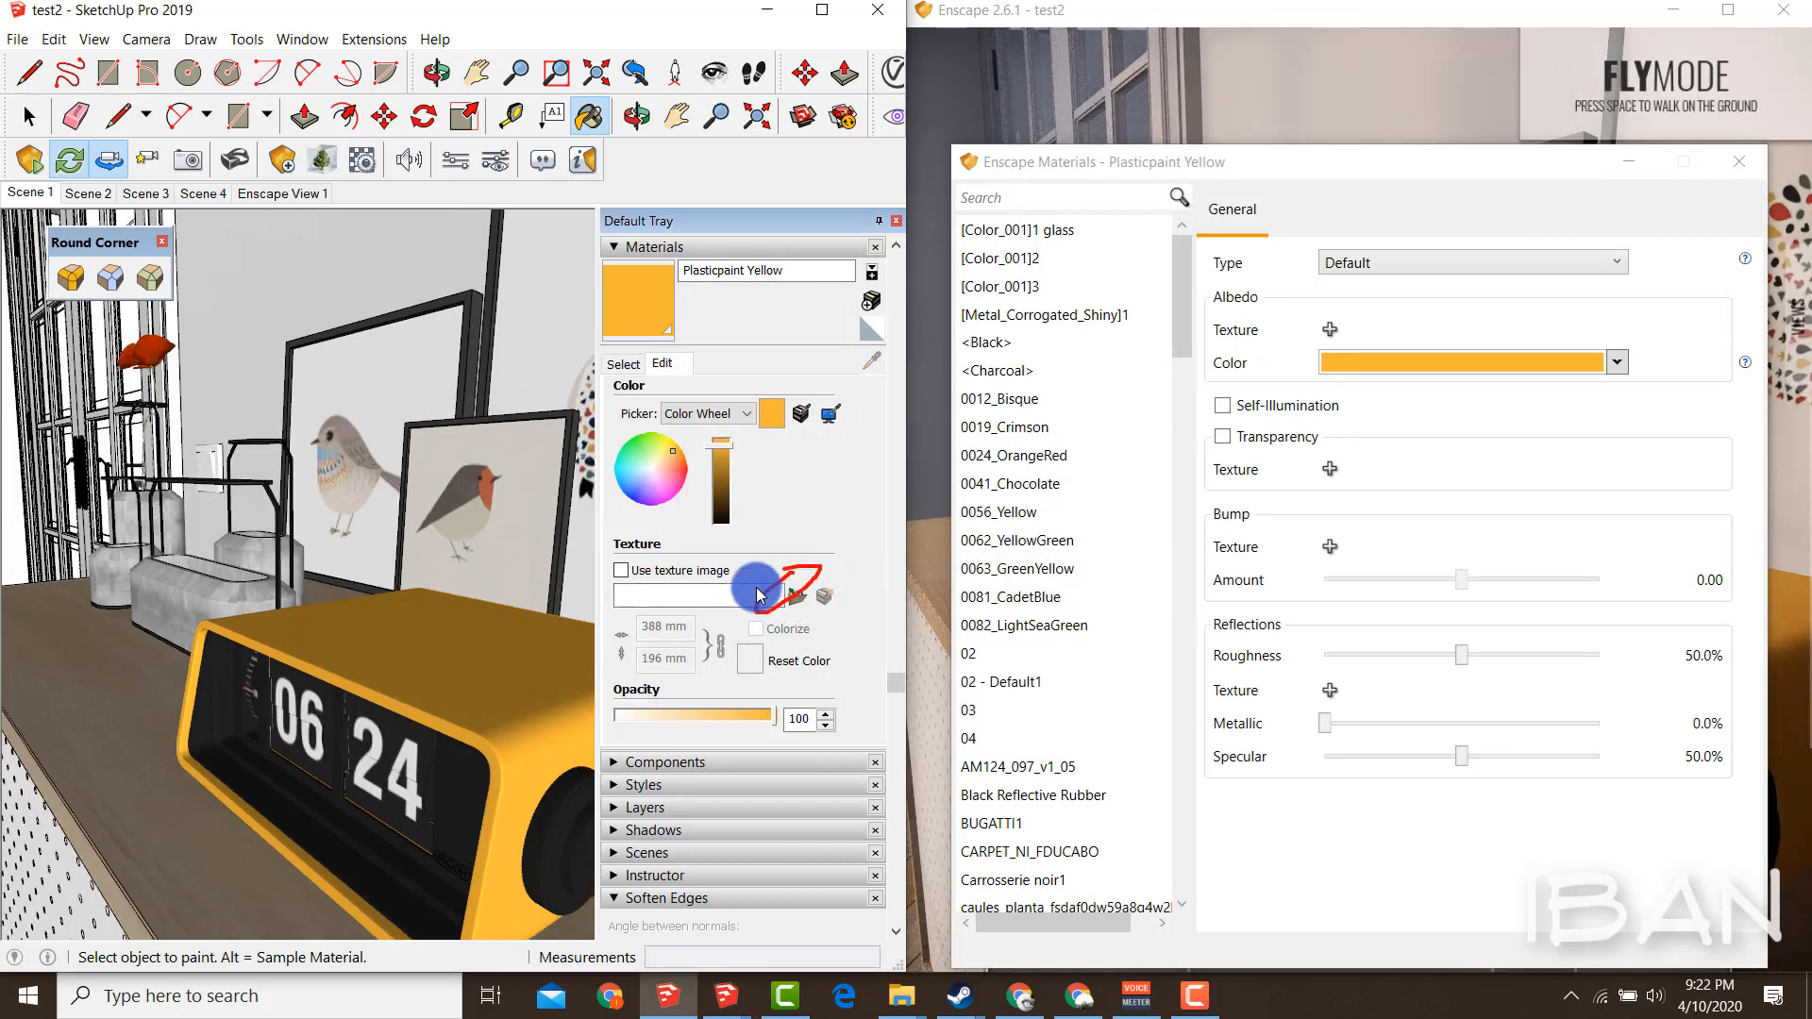
# Sample the concrete vase's material and examine its albedo texture entry in the Enscape material editor
pyautogui.scroll(2, 210, 594)
pyautogui.press('alt')
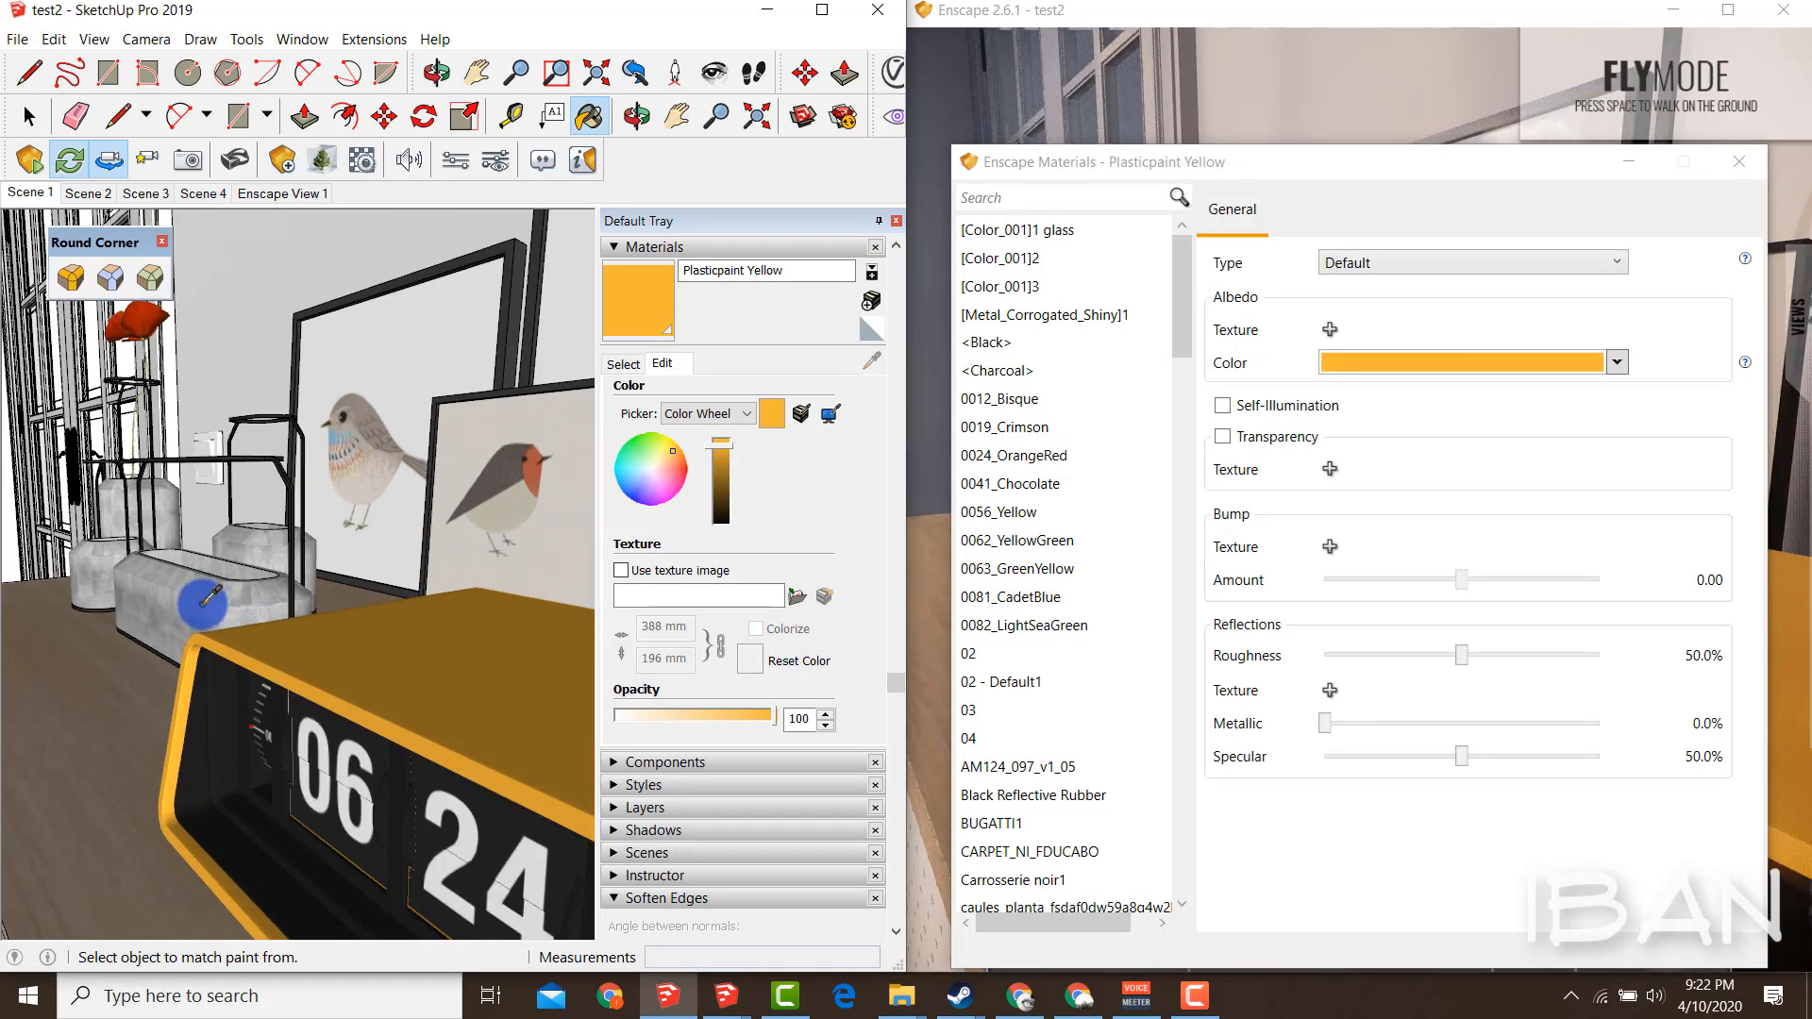
pyautogui.keyDown('alt'); pyautogui.click(203, 599); pyautogui.keyUp('alt')
pyautogui.moveTo(1320, 306)
pyautogui.mouseDown()
pyautogui.moveTo(1295, 323)
pyautogui.moveTo(1635, 342)
pyautogui.moveTo(1295, 326)
pyautogui.mouseUp()
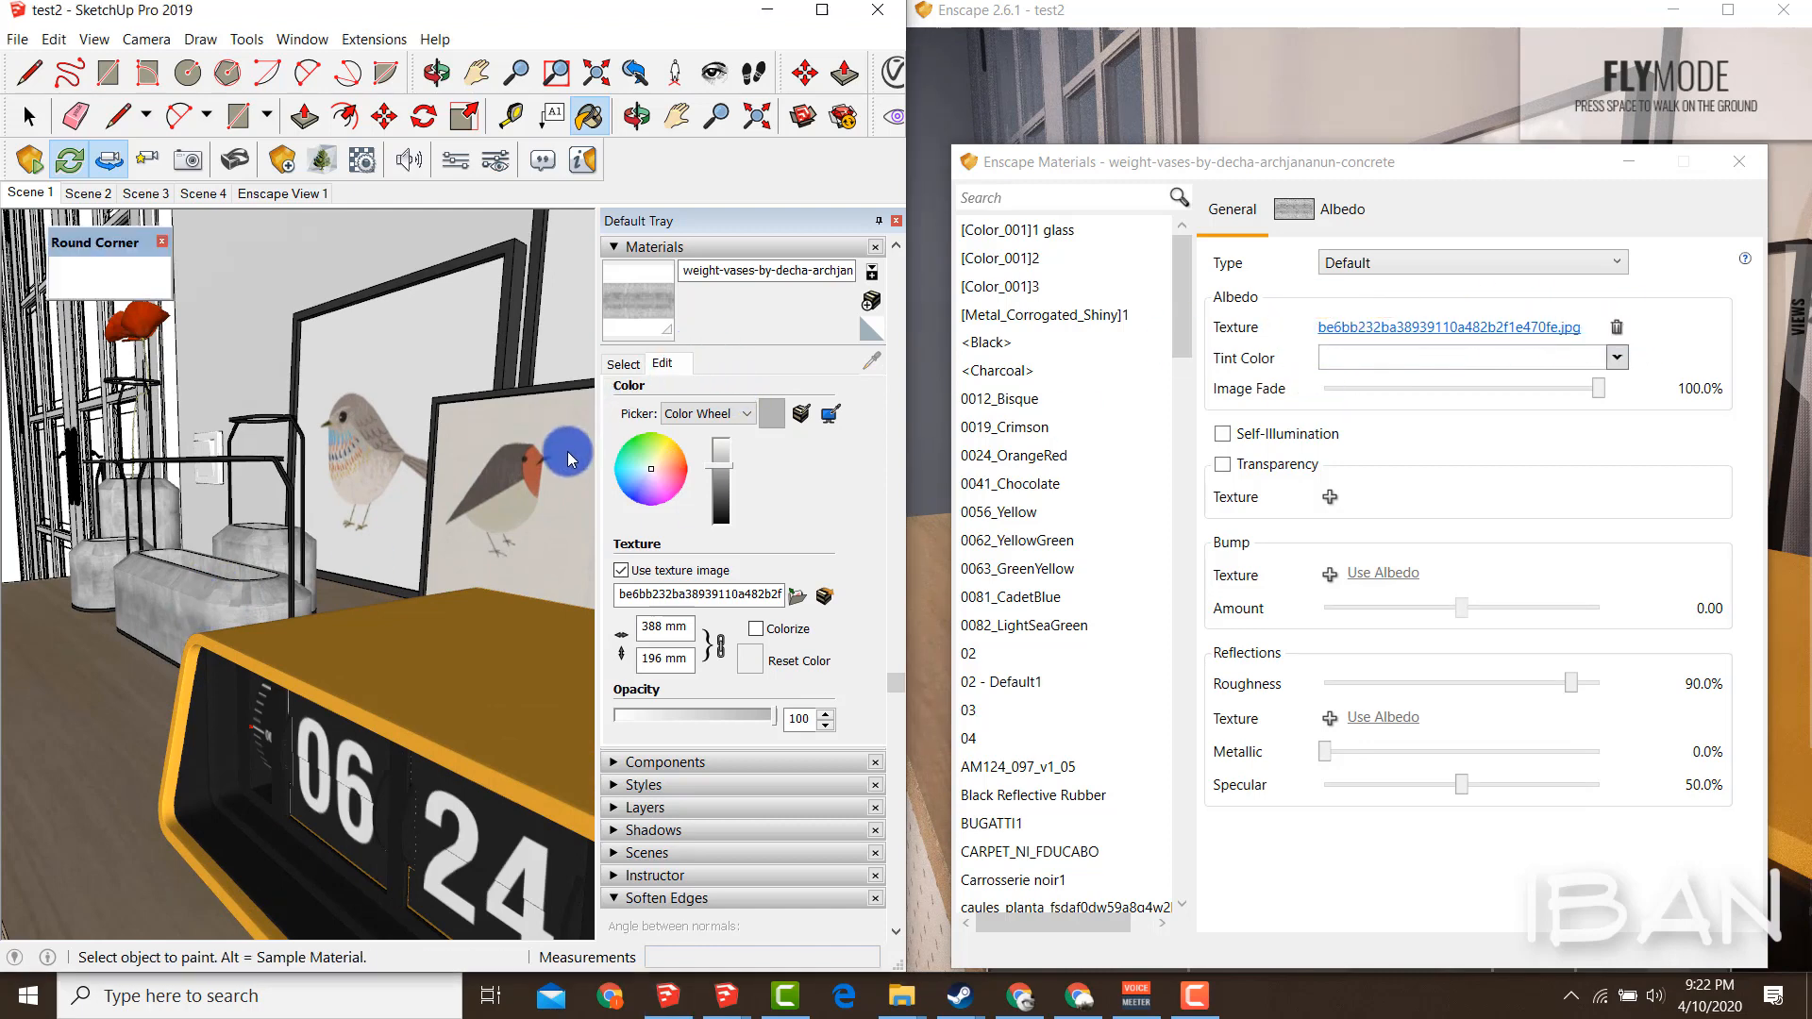
# Sample the clock's Plasticpaint Yellow material and examine its empty albedo texture slot
pyautogui.keyDown('alt'); pyautogui.click(503, 683); pyautogui.keyUp('alt')
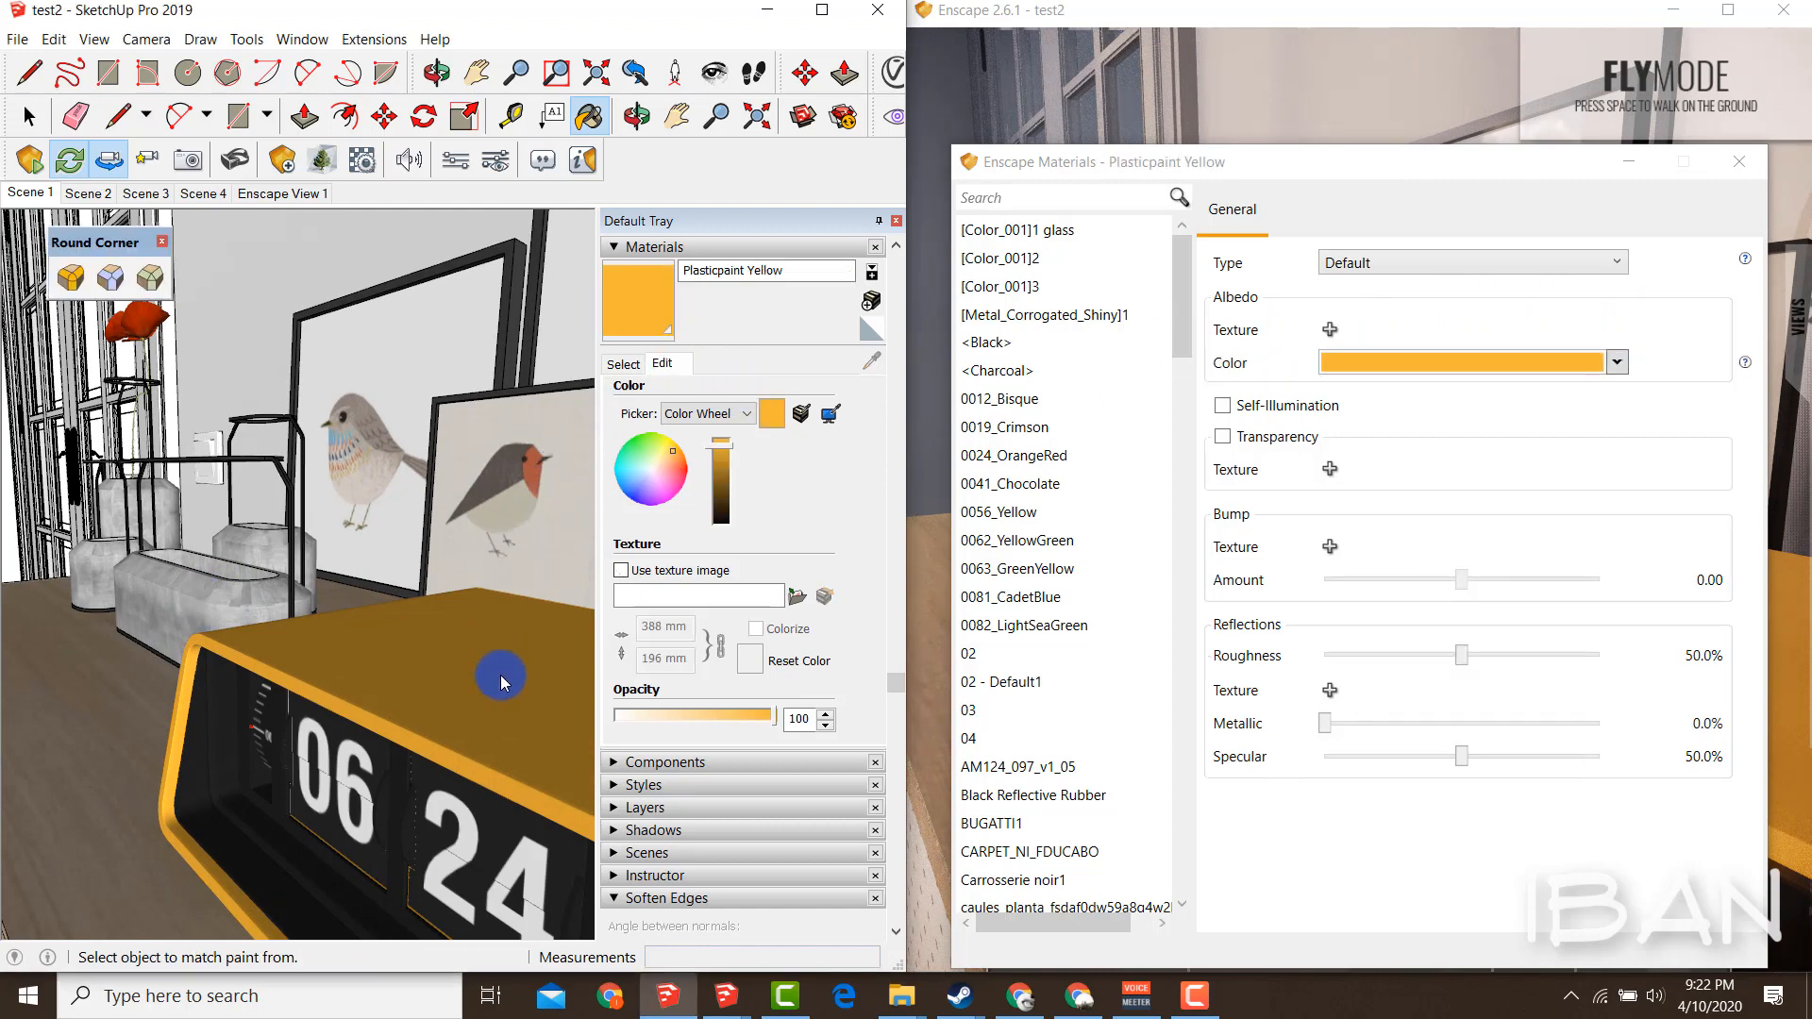
pyautogui.moveTo(1347, 323)
pyautogui.mouseDown()
pyautogui.moveTo(1314, 311)
pyautogui.moveTo(1359, 306)
pyautogui.mouseUp()
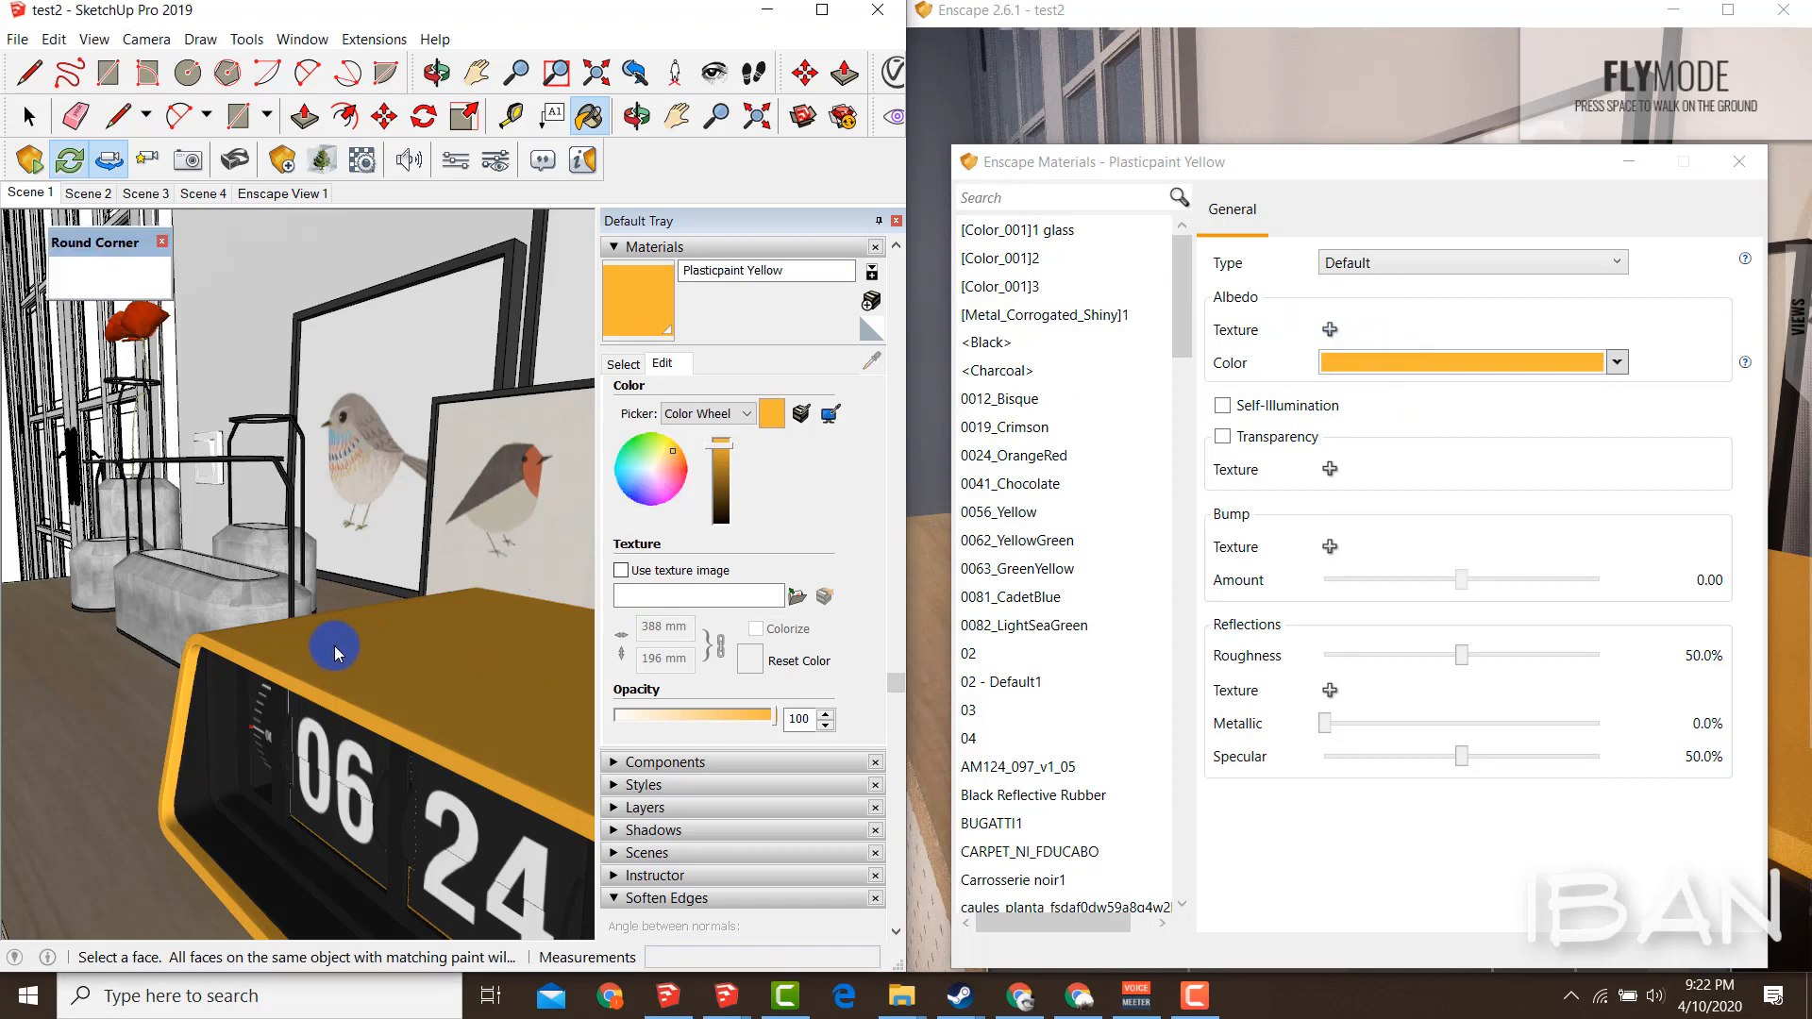
pyautogui.moveTo(499, 697); pyautogui.dragTo(384, 654, button='middle')
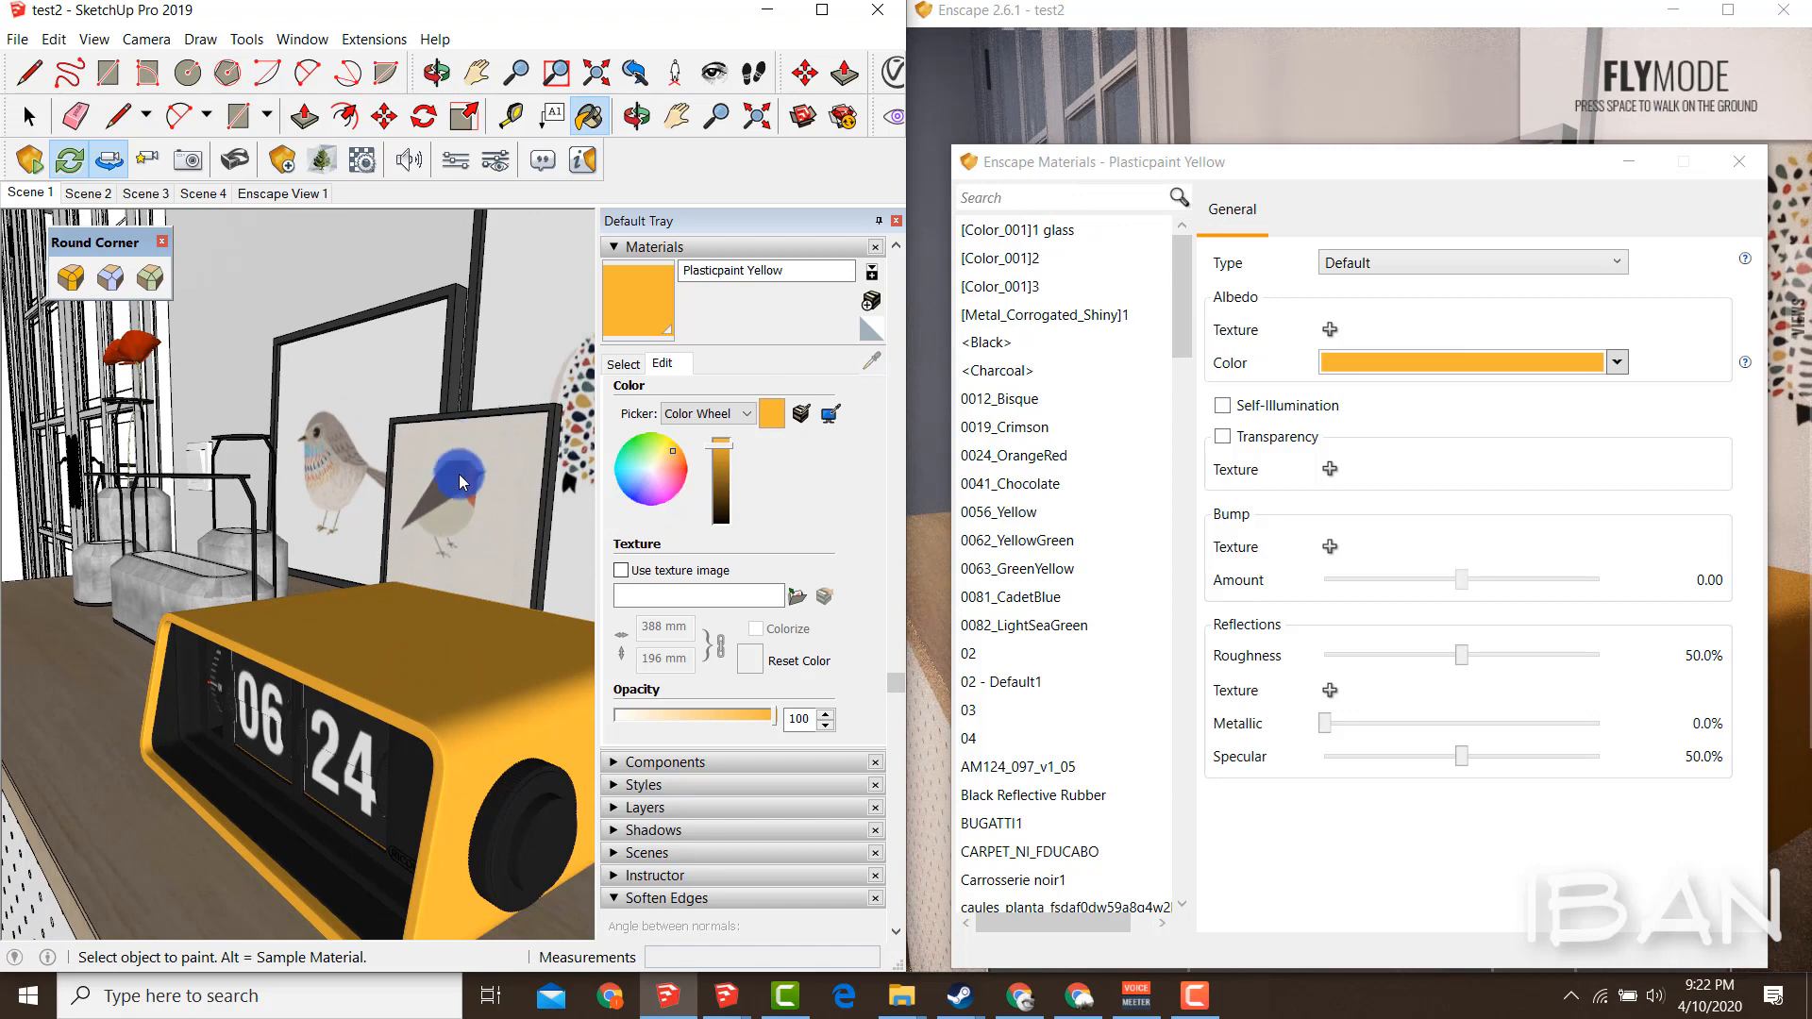
pyautogui.hotkey('ctrl', 'shift', 'd')
pyautogui.moveTo(451, 412); pyautogui.dragTo(585, 342)
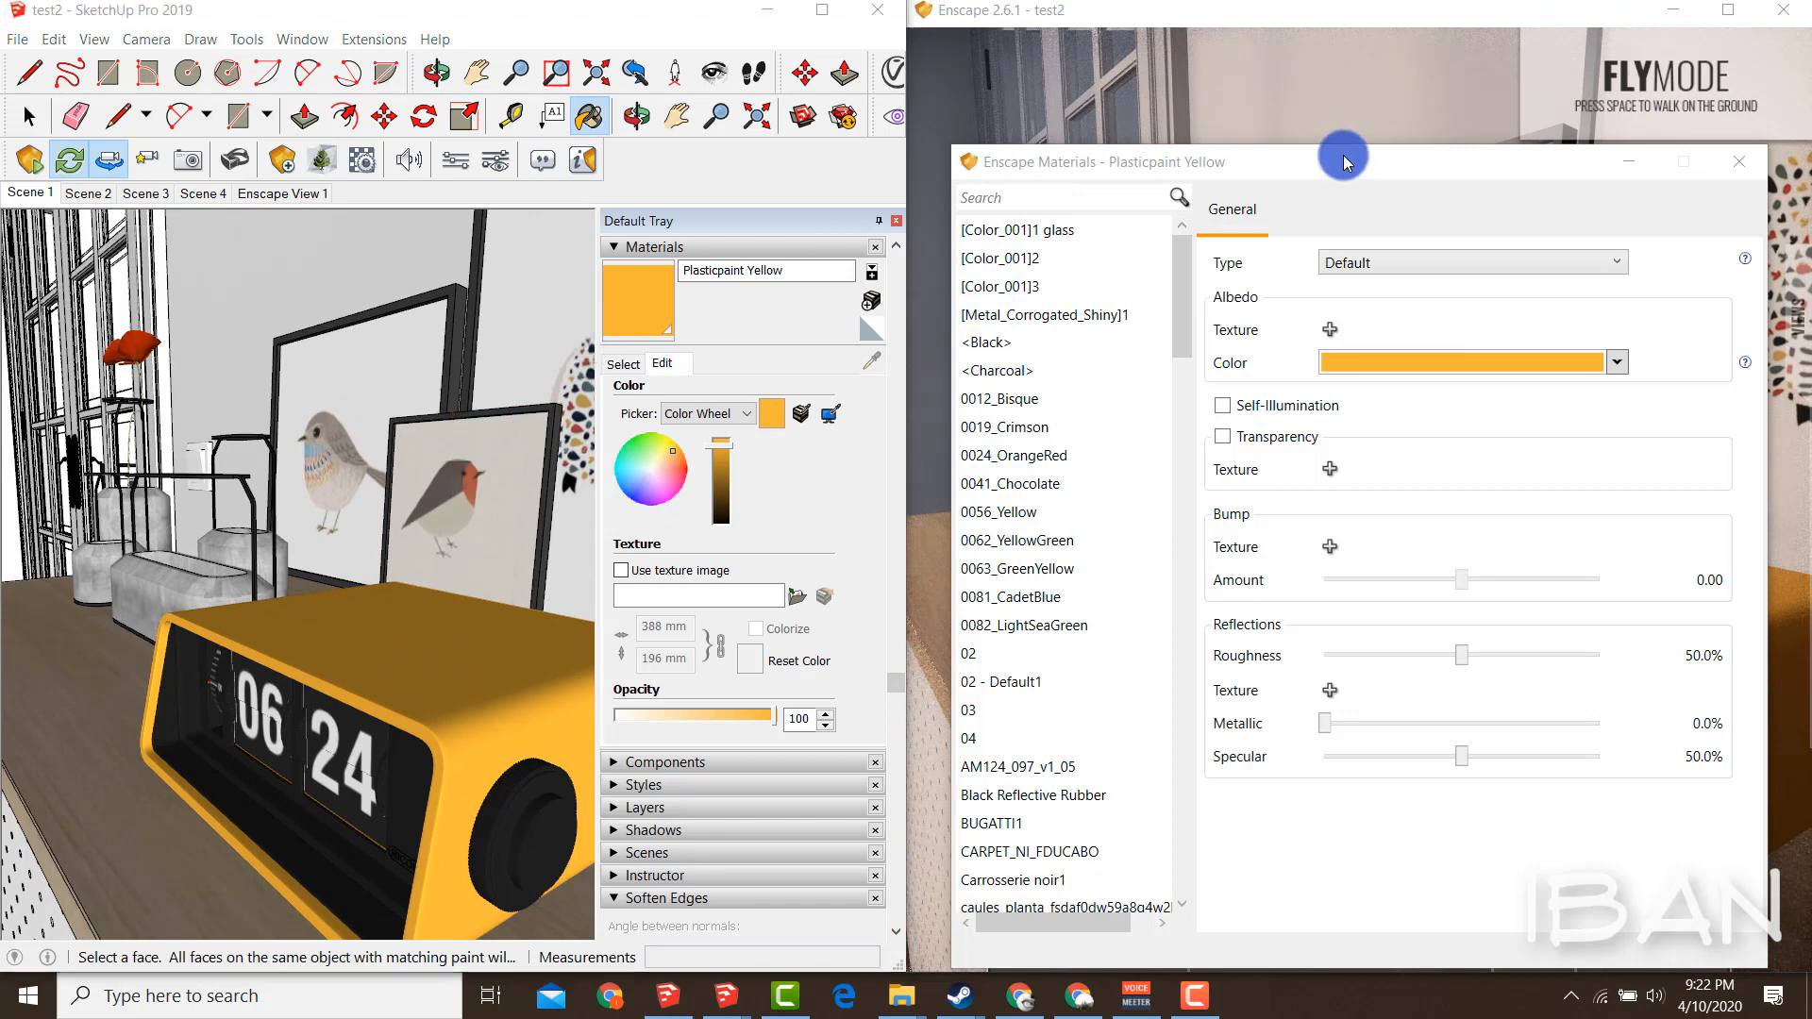
# Set the Plasticpaint Yellow material's albedo color to red and move the editor clear of the render
pyautogui.moveTo(1334, 156)
pyautogui.mouseDown()
pyautogui.moveTo(1094, 344)
pyautogui.moveTo(1053, 331)
pyautogui.mouseUp()
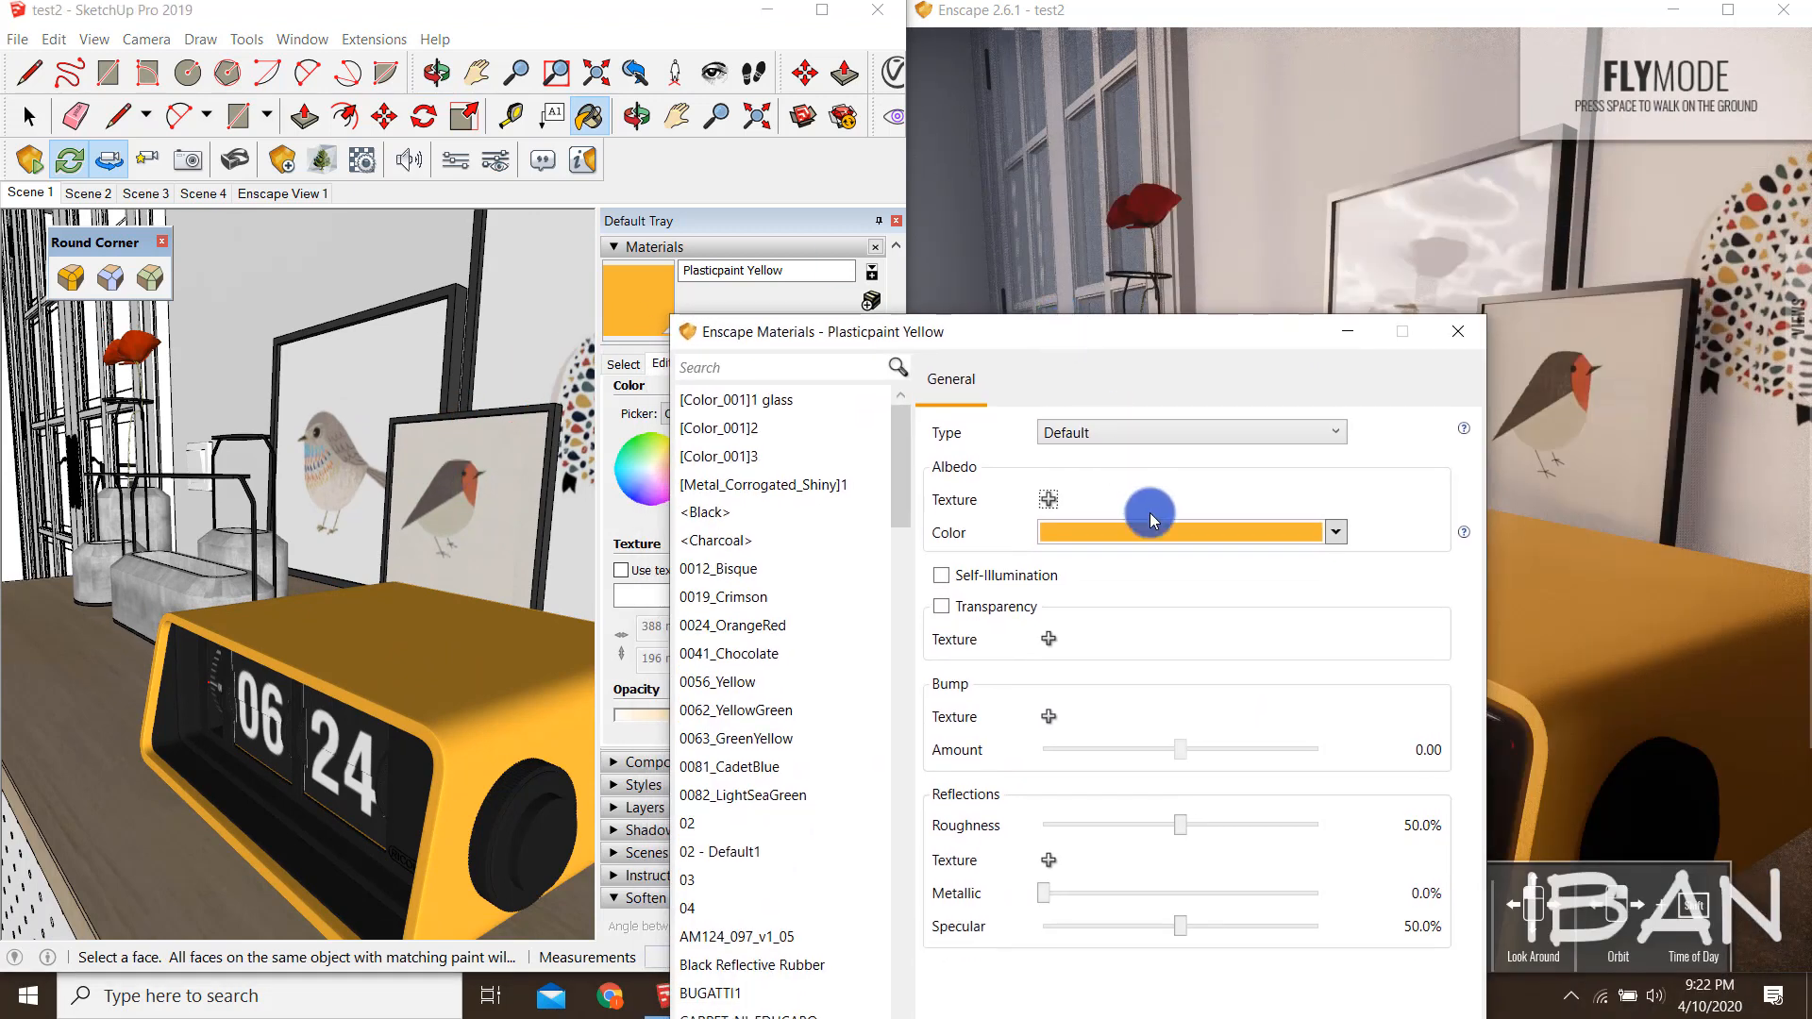
pyautogui.click(1105, 545)
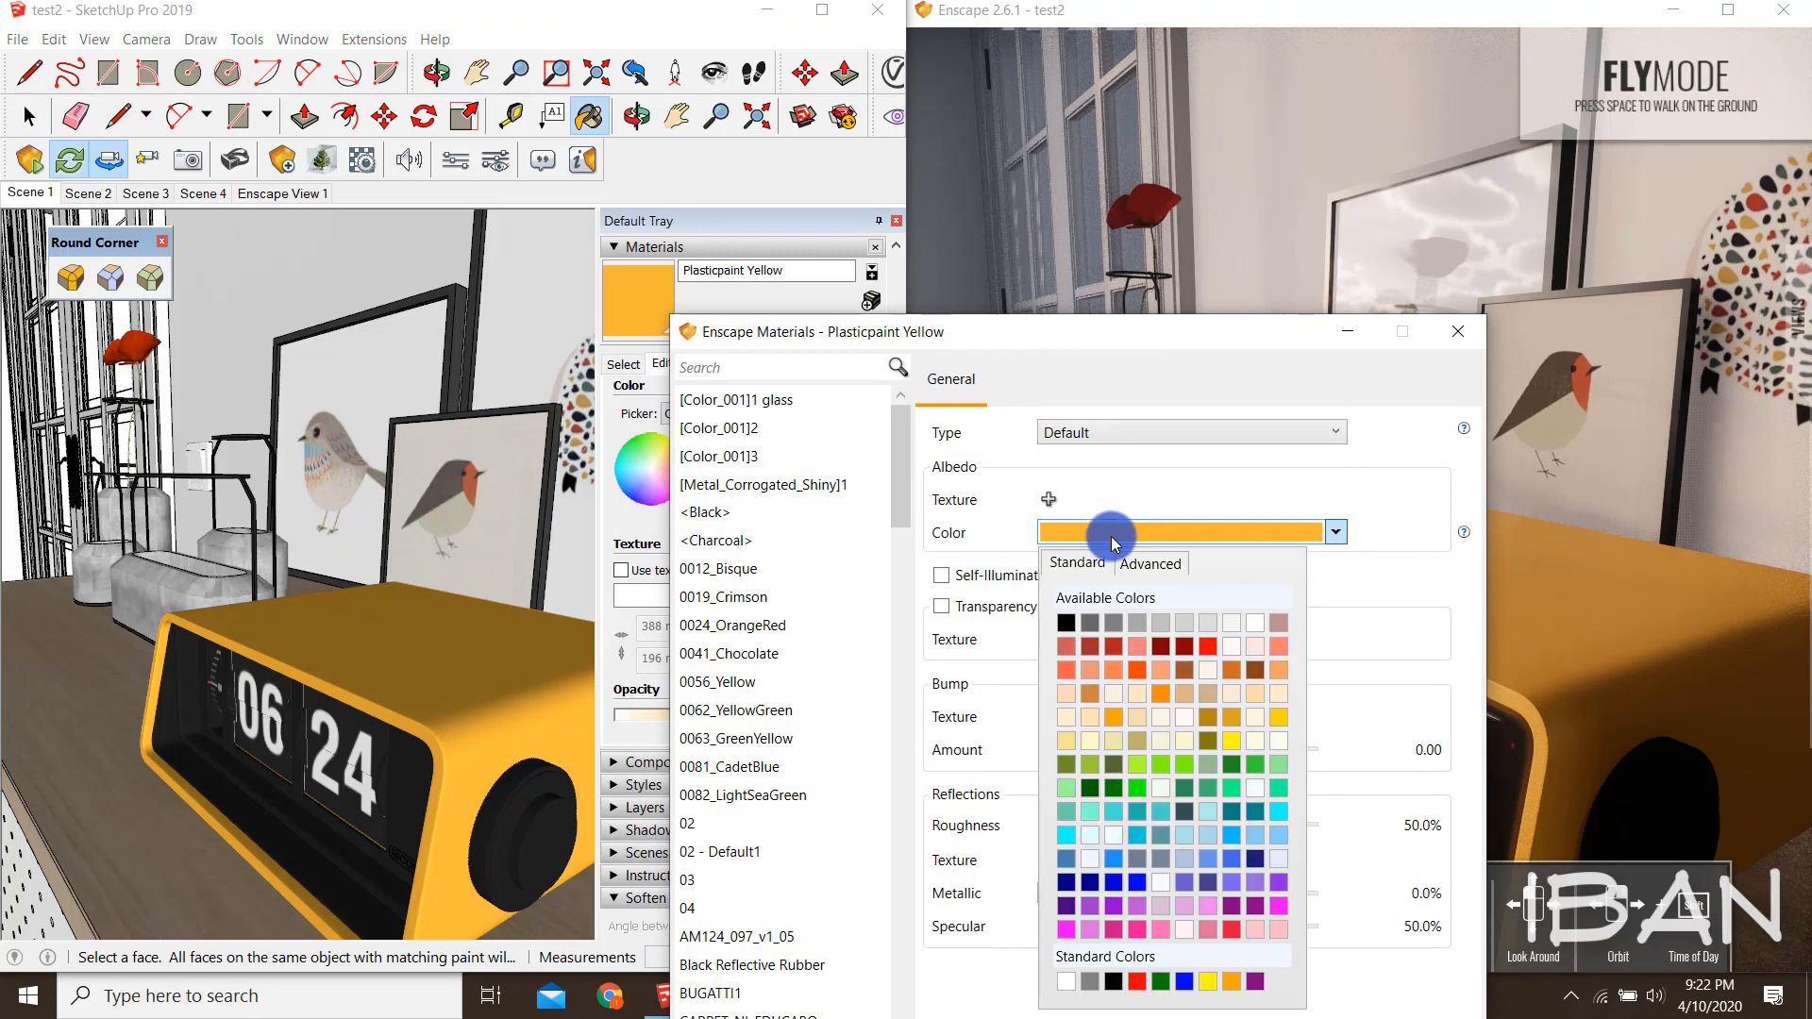
pyautogui.click(1209, 650)
pyautogui.moveTo(1161, 333); pyautogui.dragTo(1096, 872)
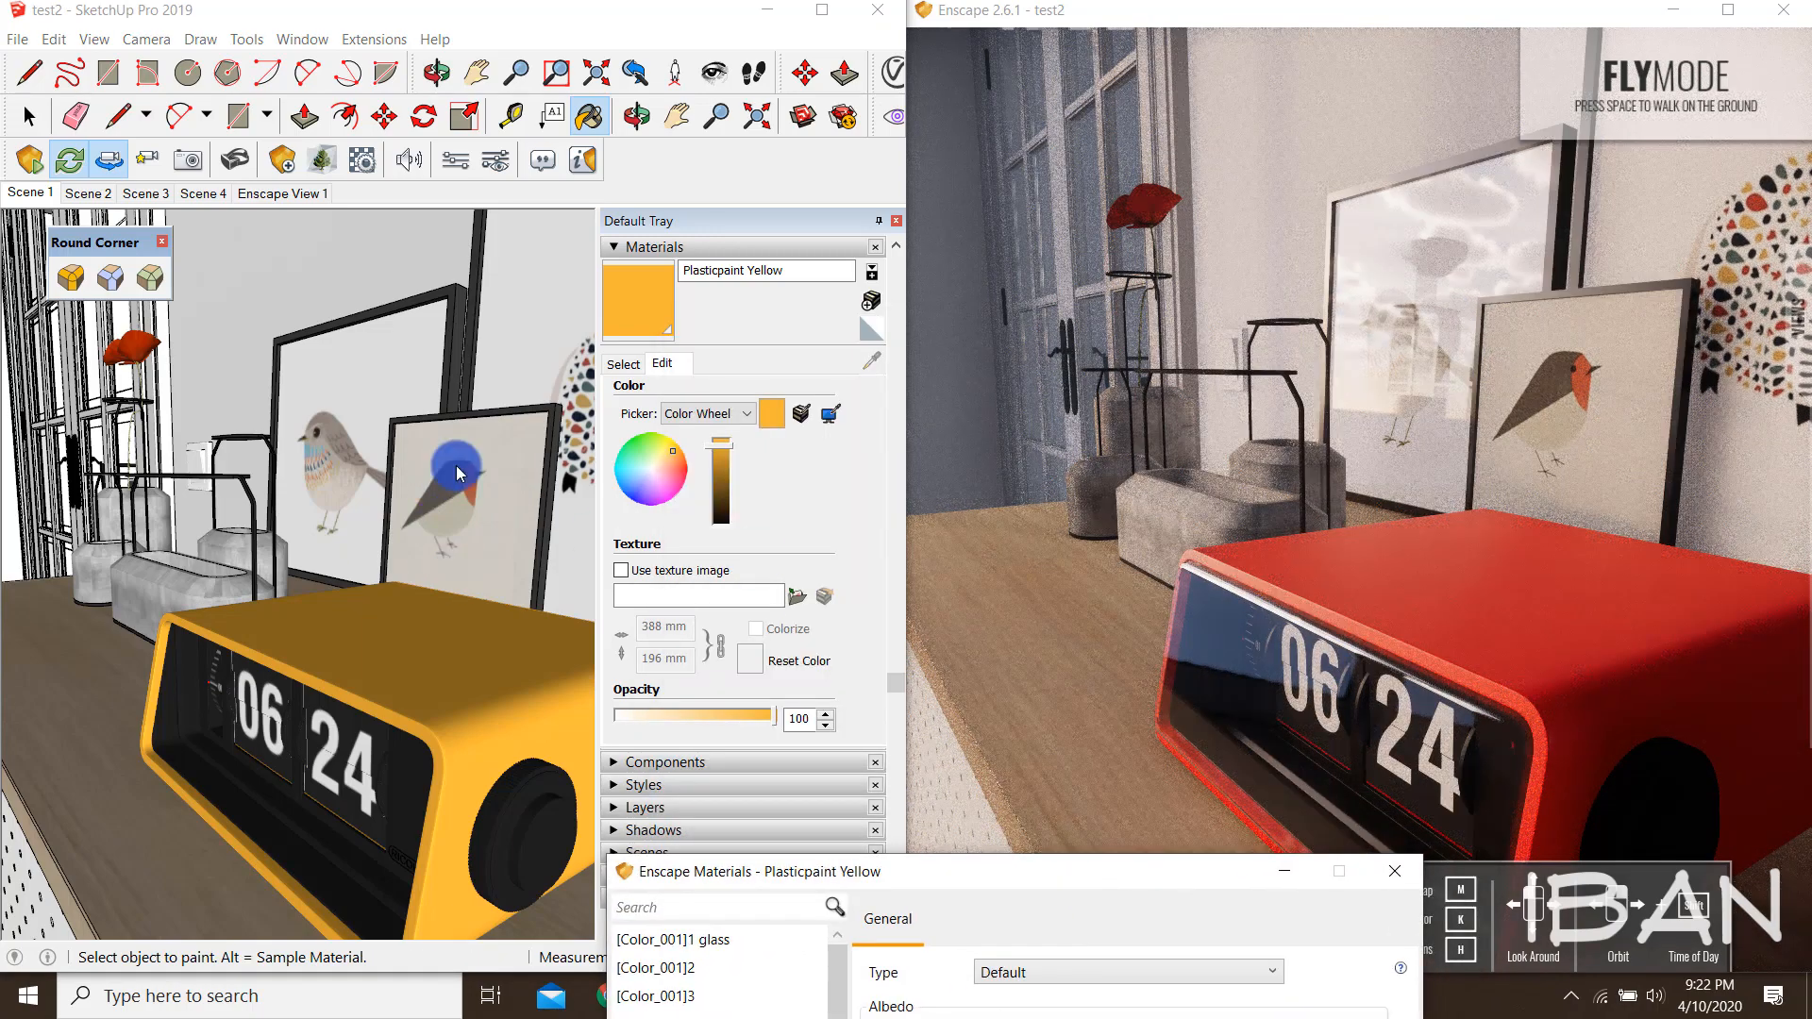
# Compare the red clock in the model and the render, and undo its color change
pyautogui.moveTo(403, 405)
pyautogui.mouseDown(button='middle')
pyautogui.moveTo(392, 485)
pyautogui.moveTo(444, 494)
pyautogui.moveTo(356, 494)
pyautogui.mouseUp(button='middle')
pyautogui.click(736, 274)
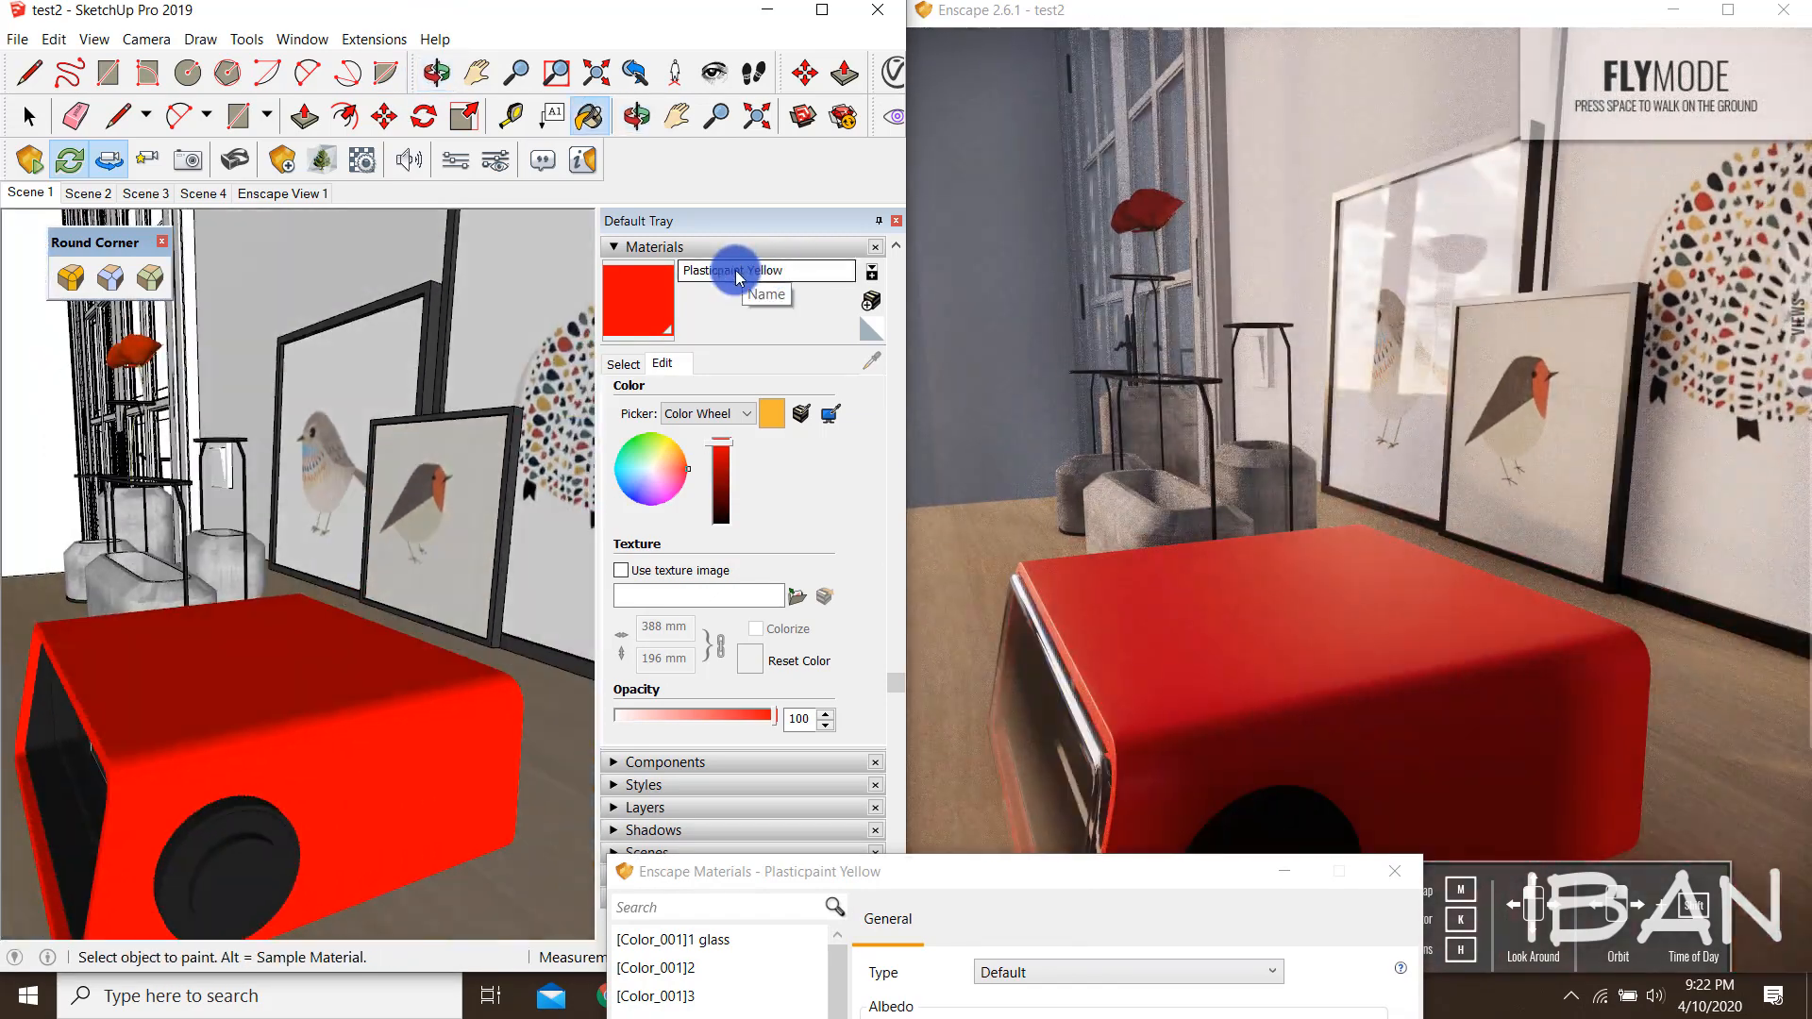
pyautogui.moveTo(369, 721)
pyautogui.mouseDown(button='middle')
pyautogui.moveTo(434, 638)
pyautogui.moveTo(401, 651)
pyautogui.mouseUp(button='middle')
pyautogui.moveTo(806, 872); pyautogui.dragTo(773, 147)
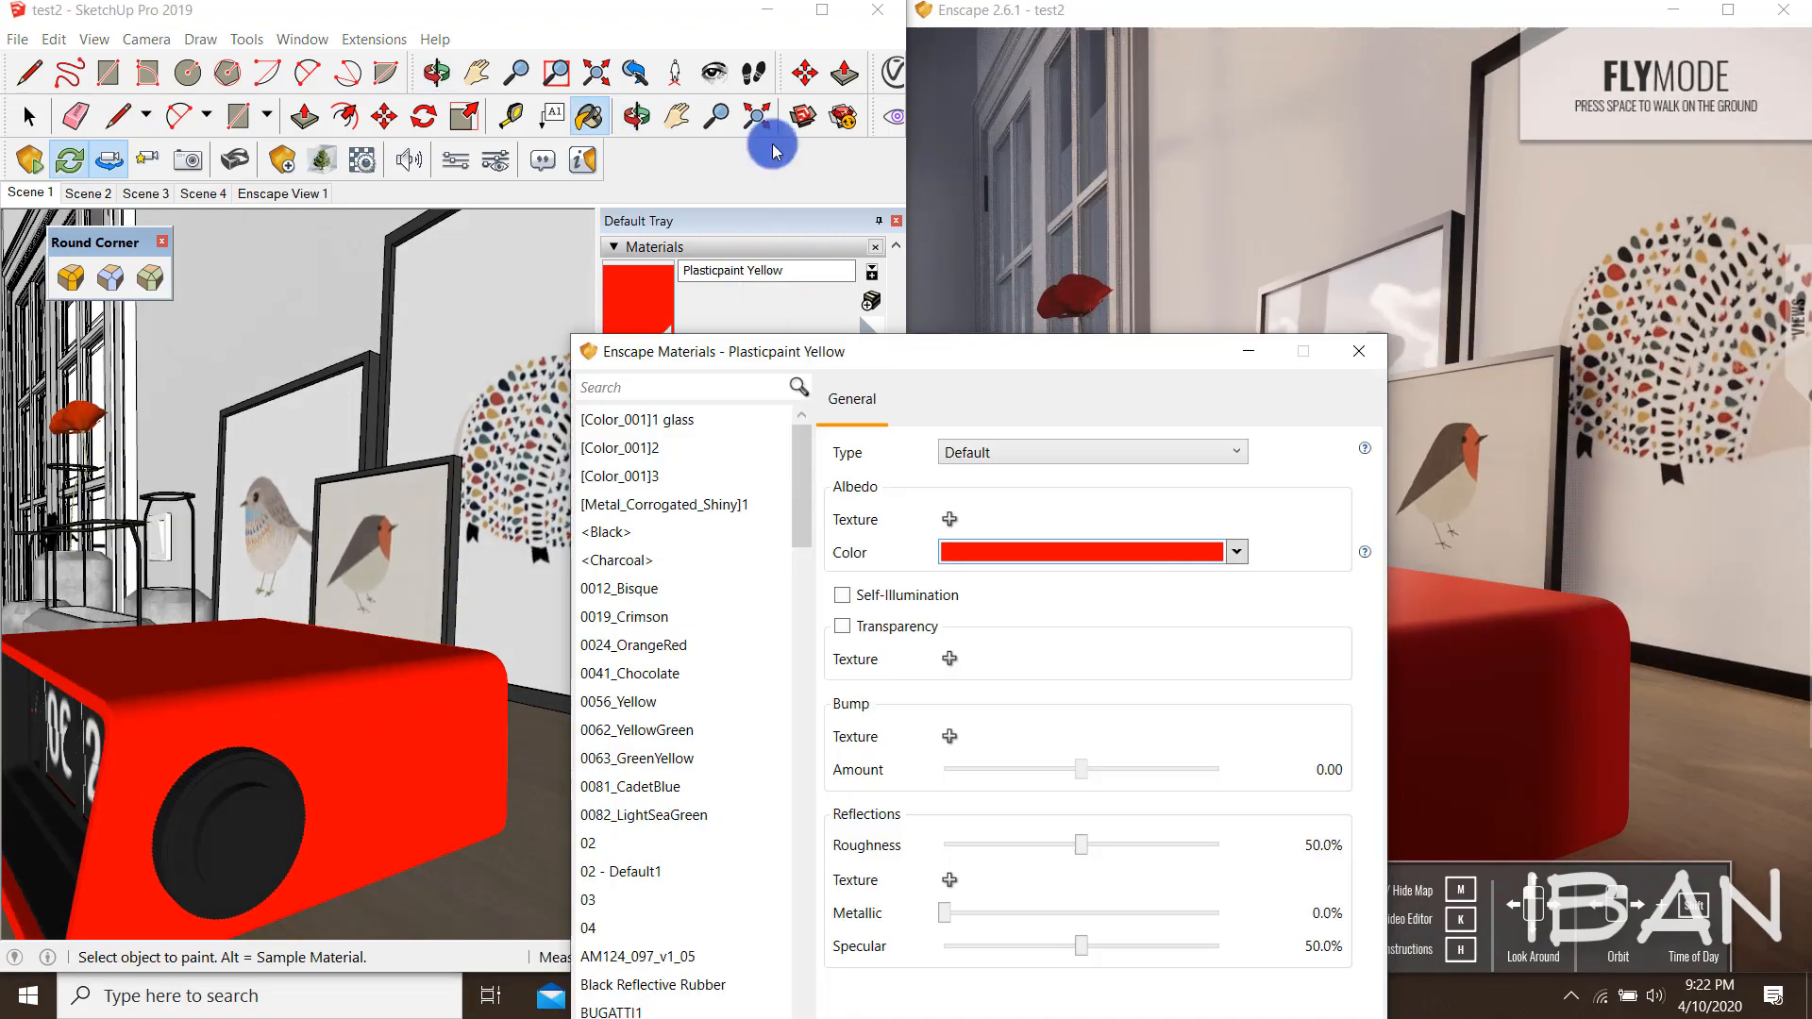
pyautogui.hotkey('ctrl', 'z')
pyautogui.moveTo(938, 369); pyautogui.dragTo(975, 619)
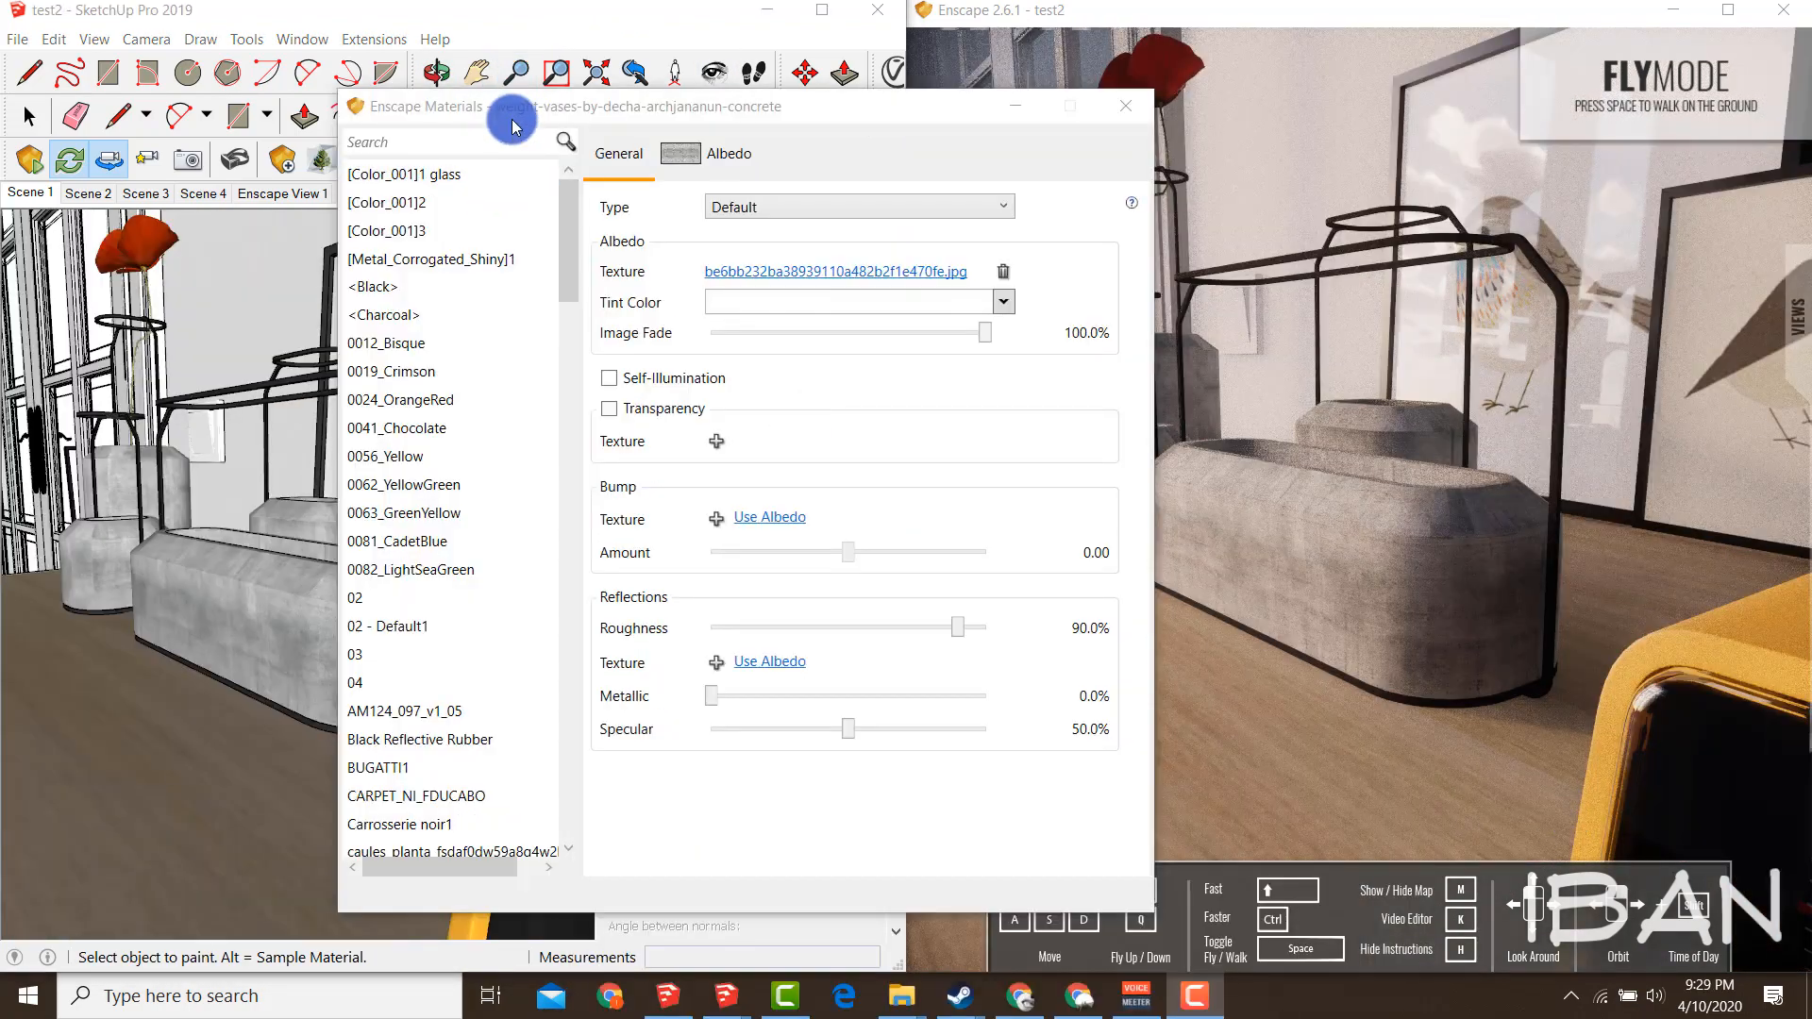
# Load the concrete vase's material in the Enscape material editor and place the editor beside the rendered vases
pyautogui.moveTo(515, 111); pyautogui.dragTo(674, 122)
pyautogui.keyDown('alt'); pyautogui.click(316, 606); pyautogui.keyUp('alt')
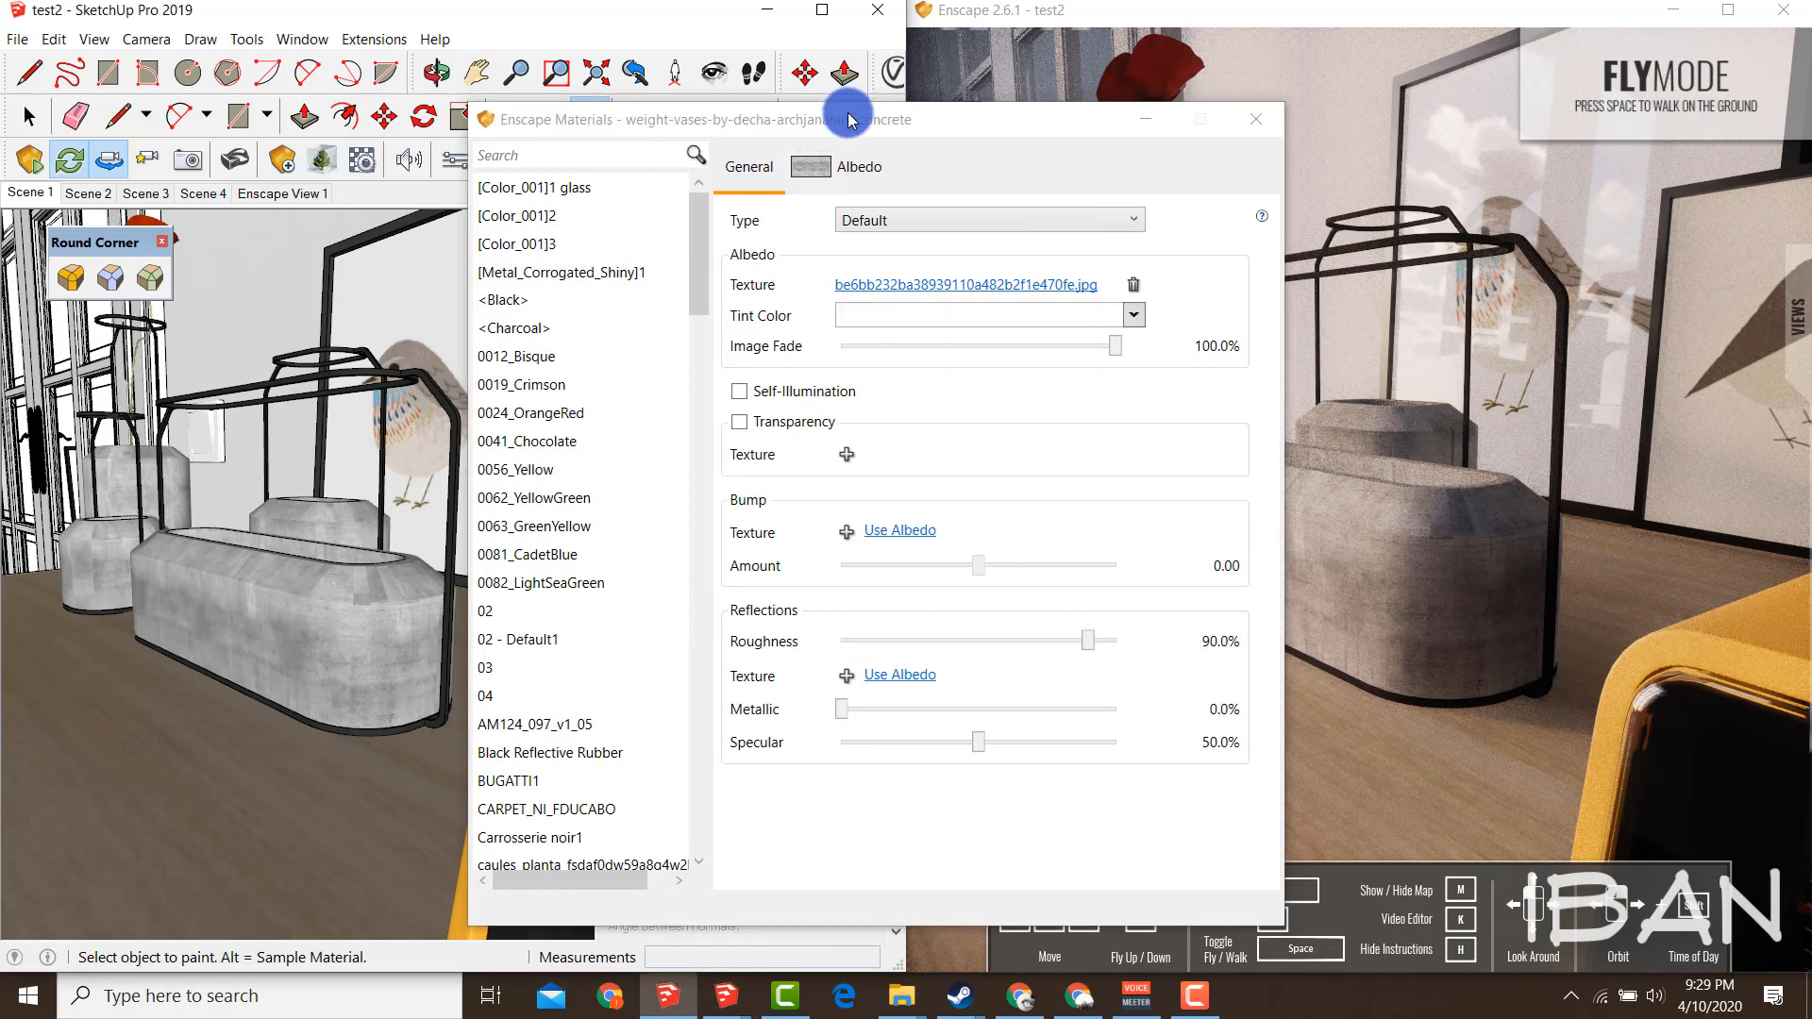
pyautogui.moveTo(847, 113)
pyautogui.mouseDown()
pyautogui.moveTo(640, 140)
pyautogui.moveTo(665, 108)
pyautogui.mouseUp()
pyautogui.hotkey('ctrl', 'shift', 'd')
pyautogui.moveTo(670, 260)
pyautogui.mouseDown()
pyautogui.moveTo(829, 292)
pyautogui.moveTo(642, 274)
pyautogui.mouseUp()
pyautogui.press('Escape')
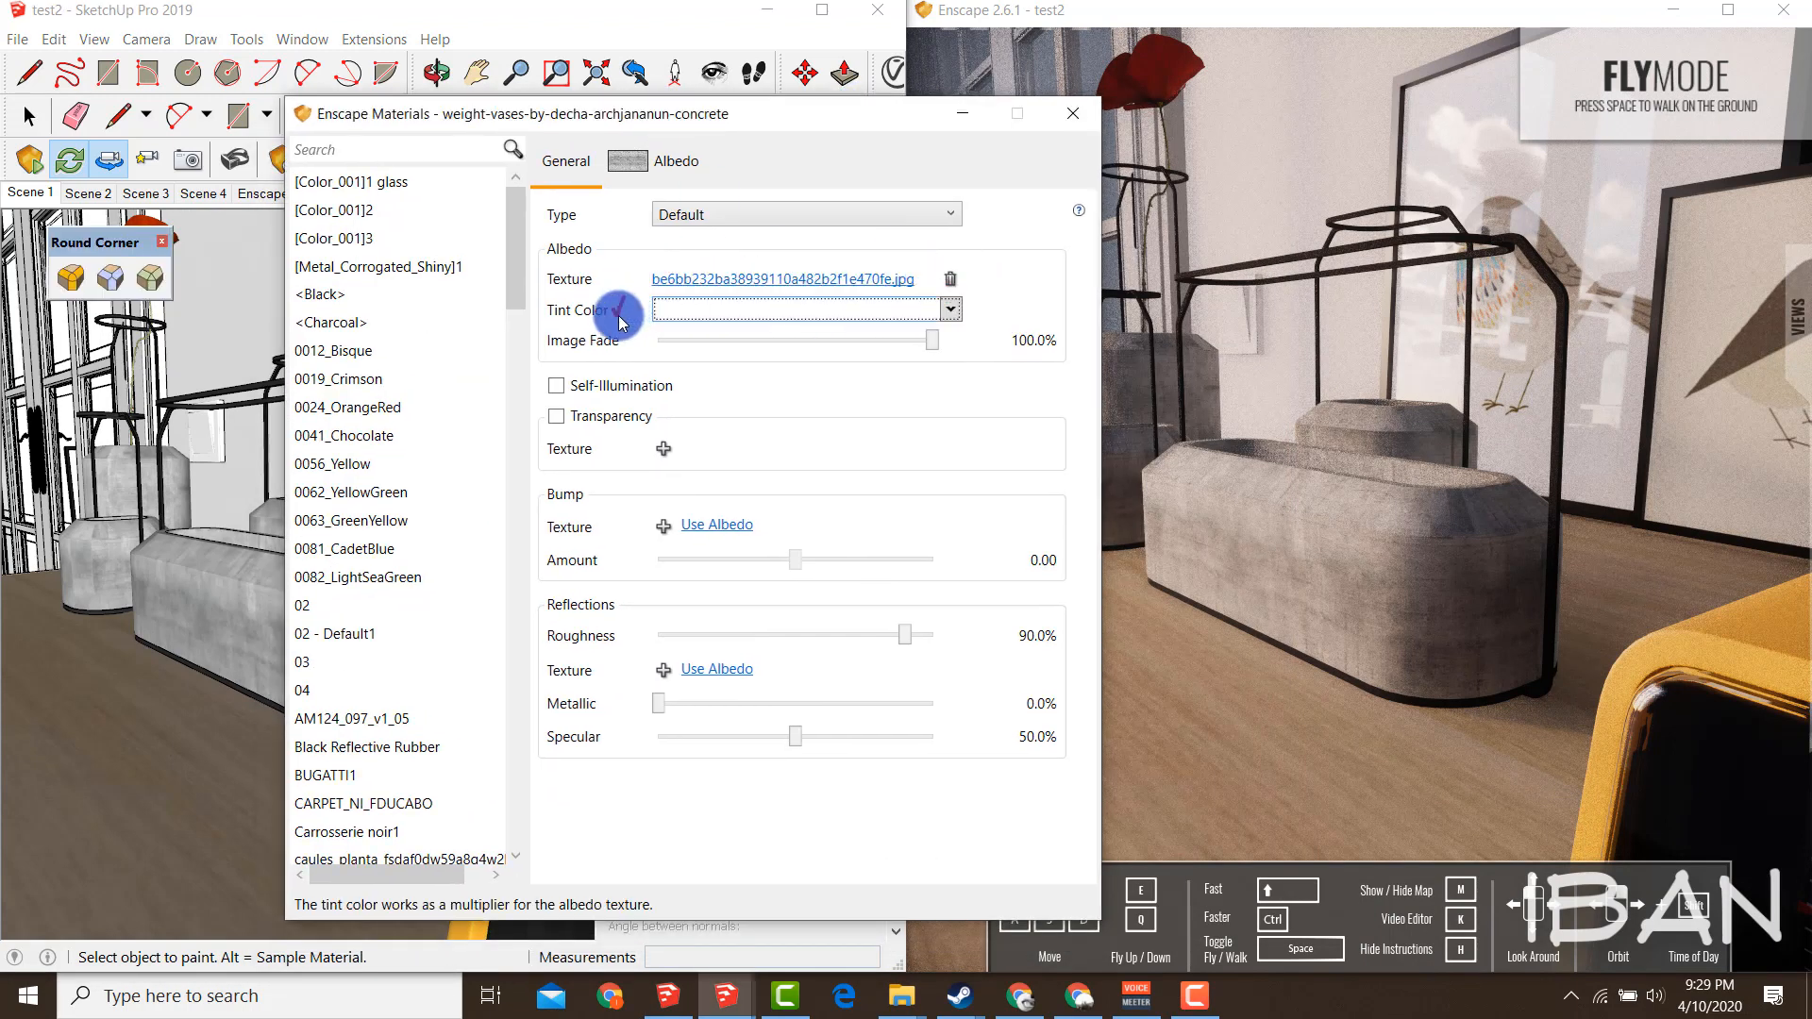
# Set the concrete material's tint color to red and inspect the tinted vases up close
pyautogui.click(897, 314)
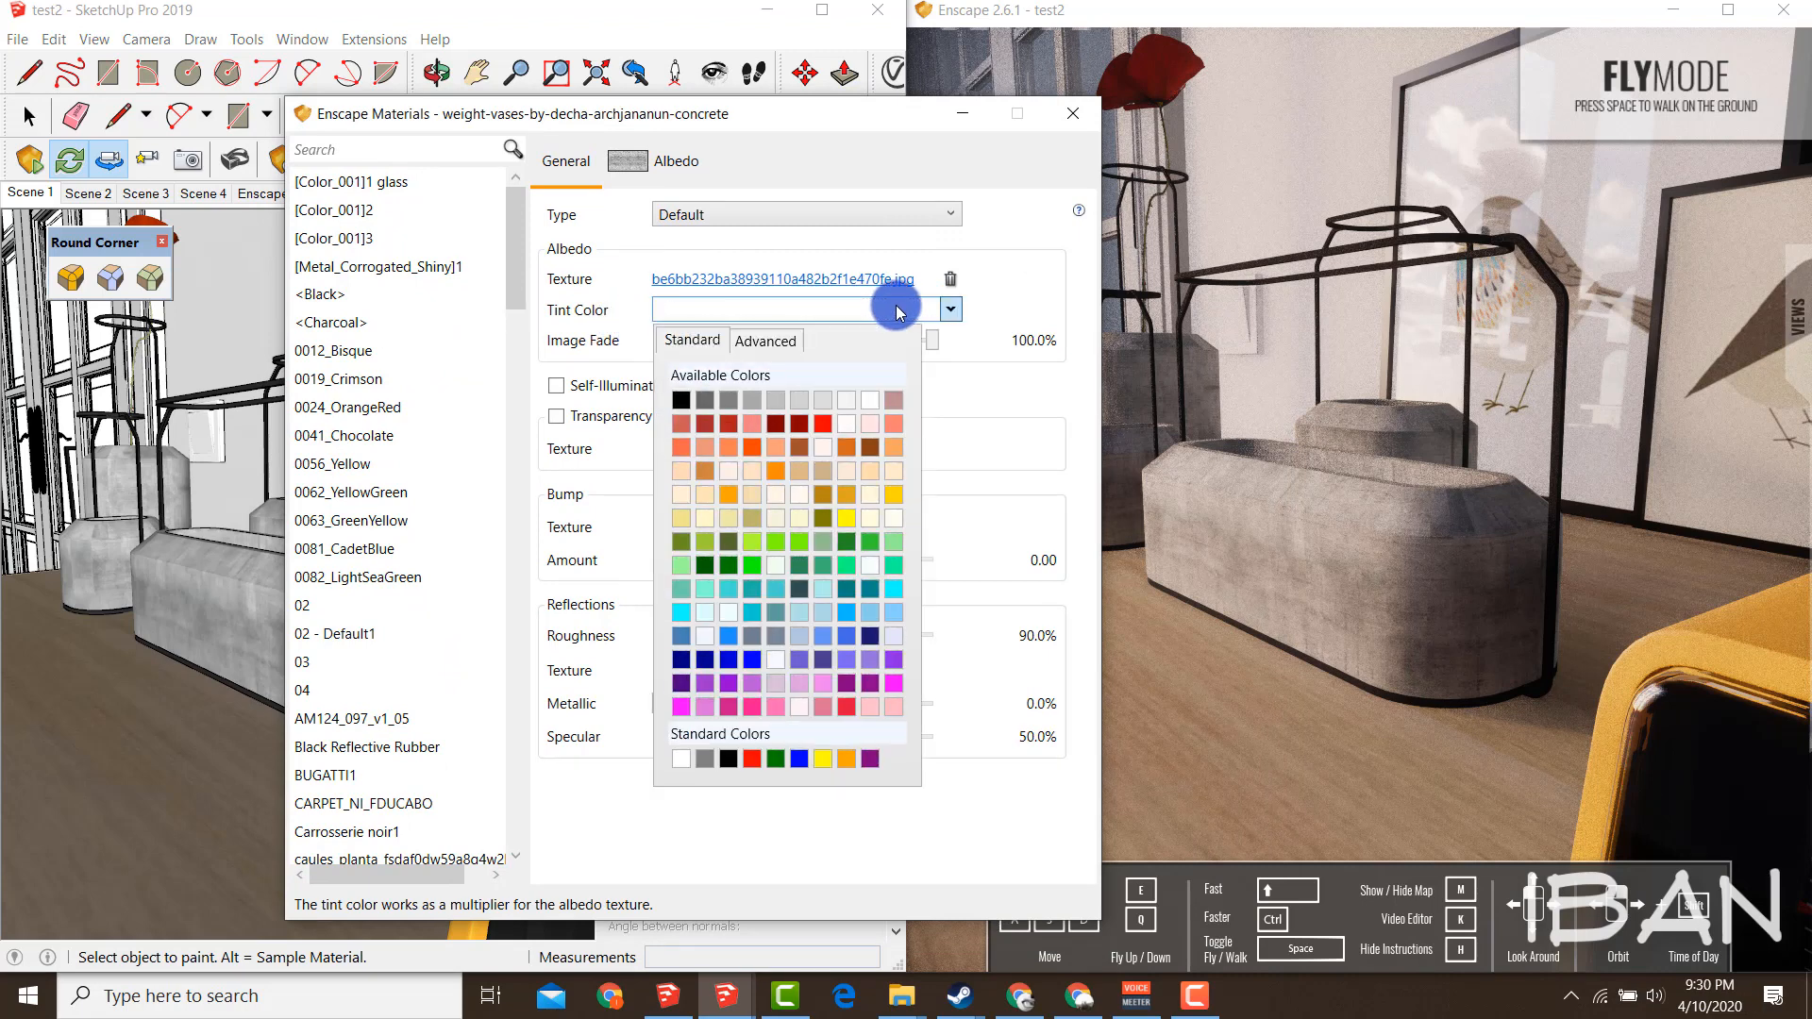
pyautogui.click(818, 427)
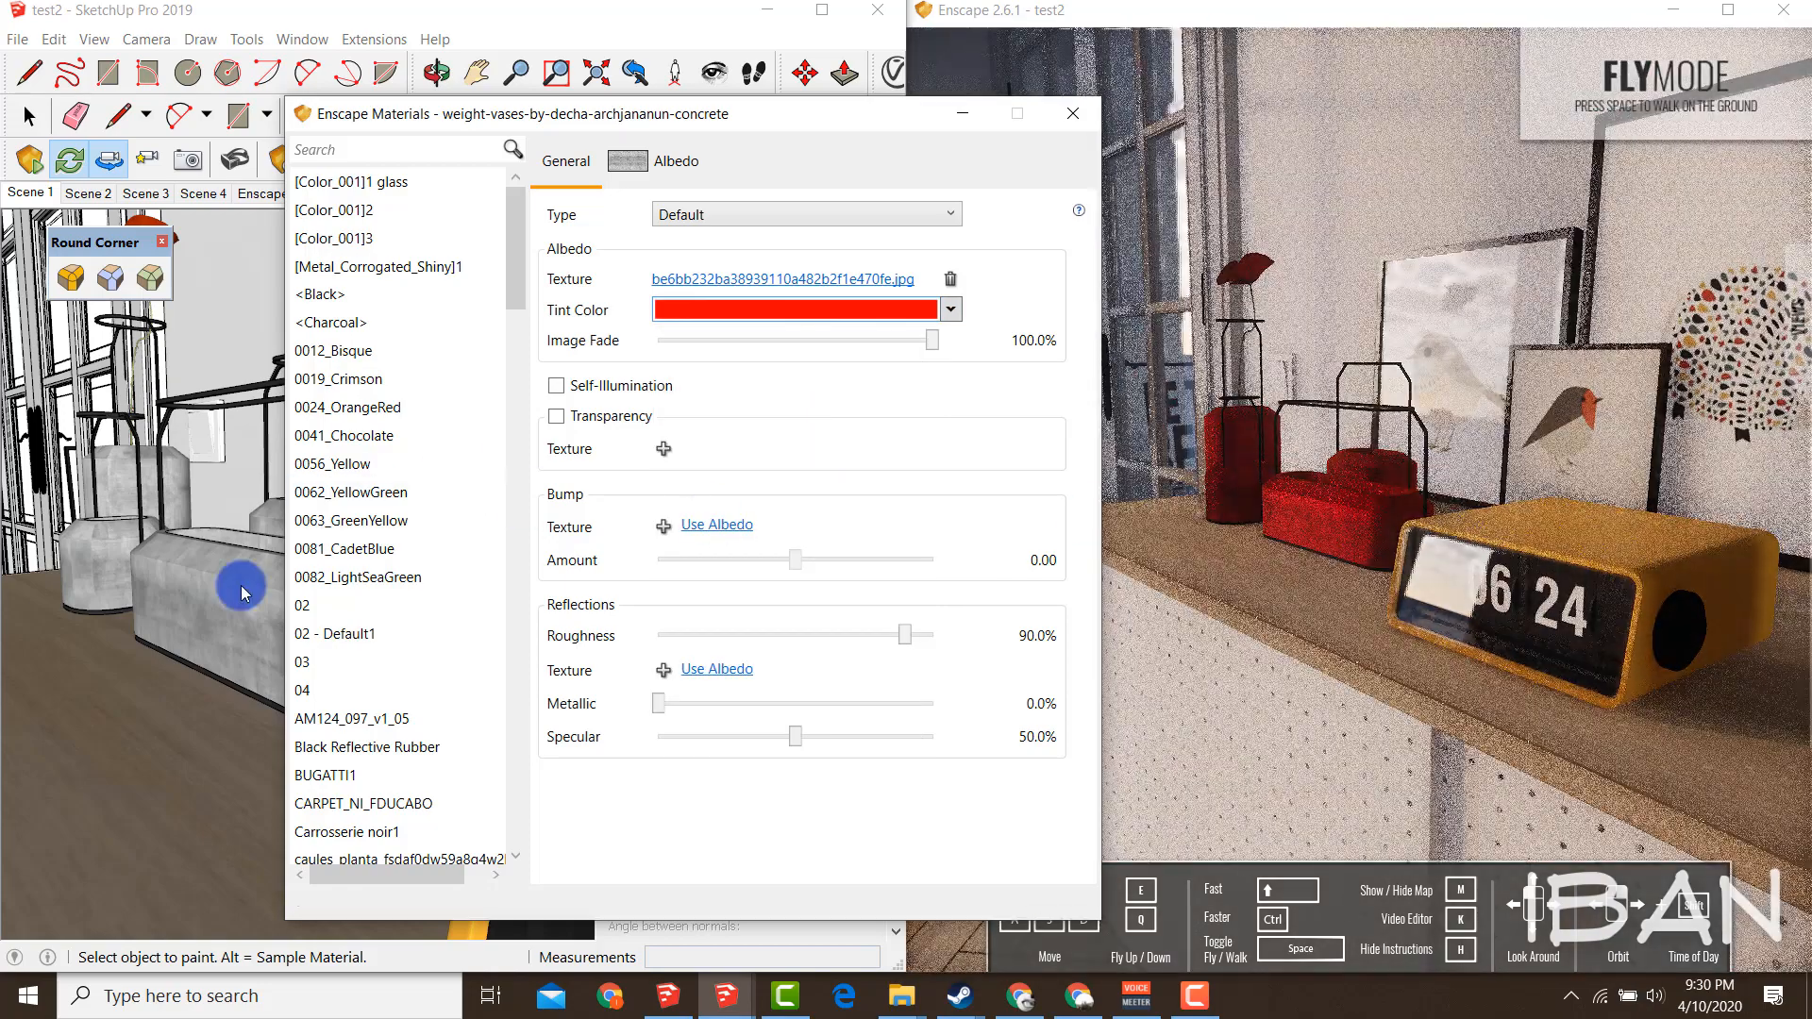
pyautogui.scroll(3, 210, 608)
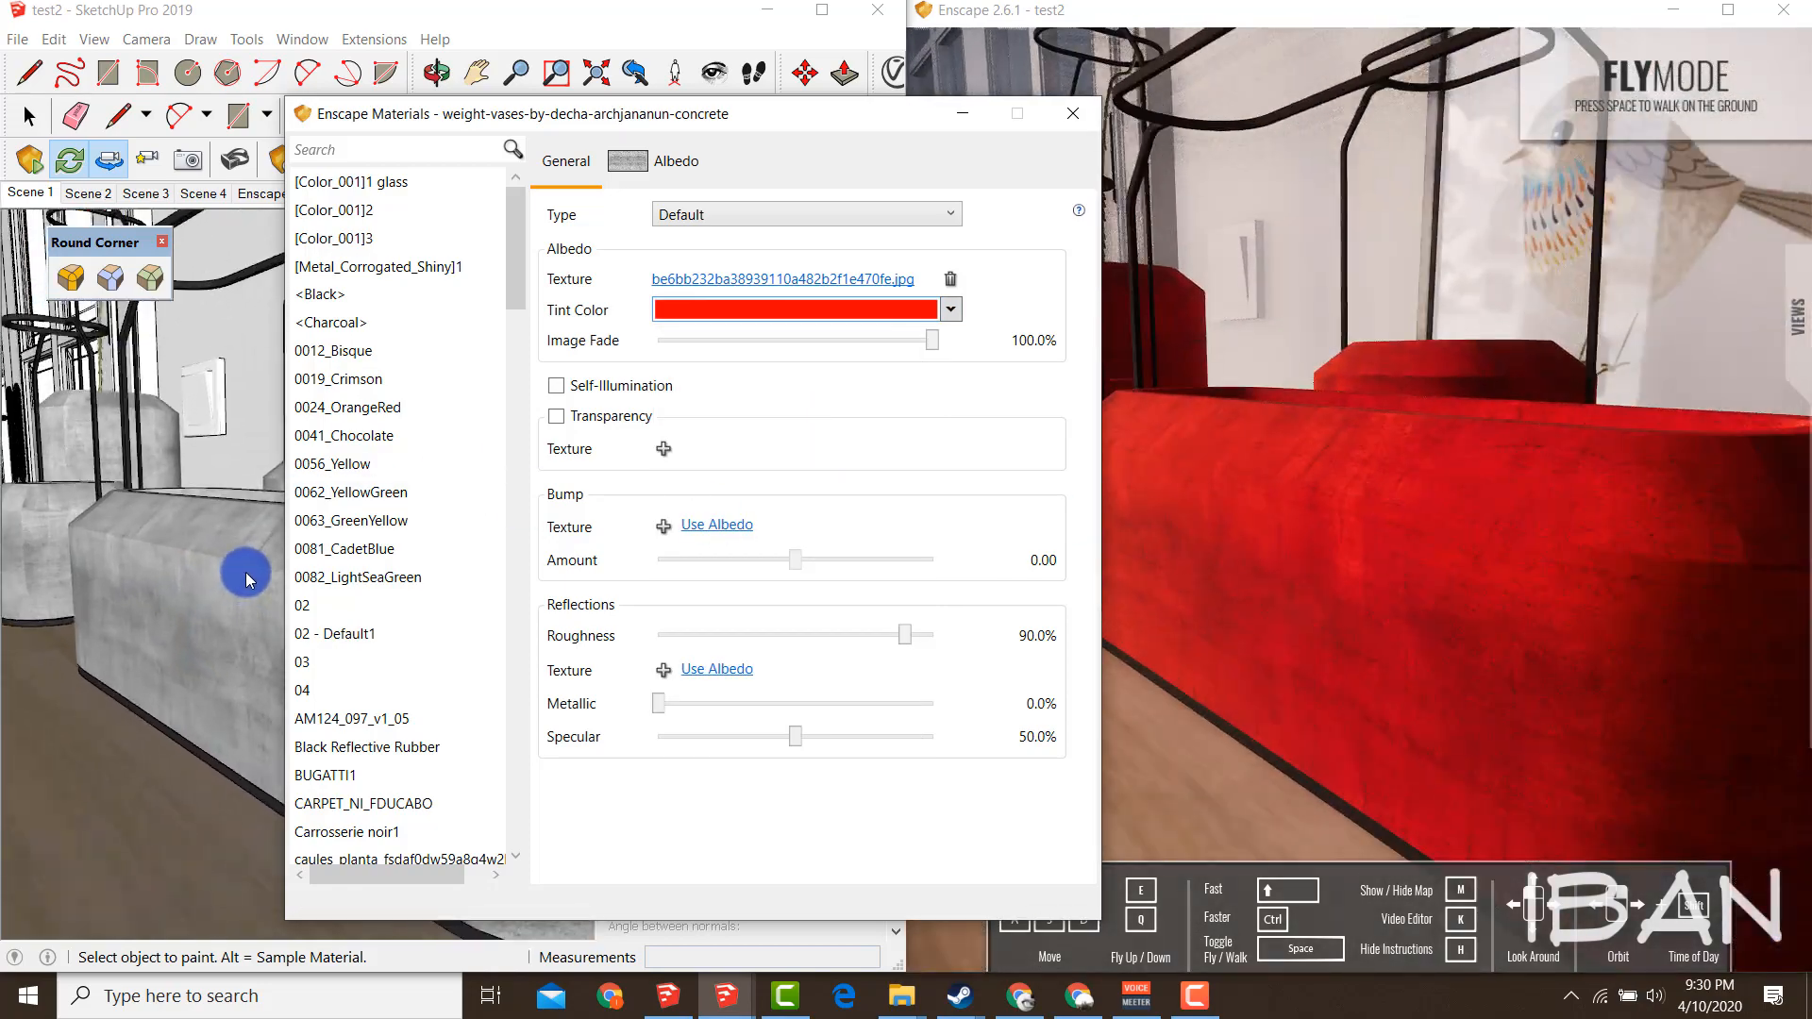
pyautogui.moveTo(245, 572)
pyautogui.mouseDown(button='middle')
pyautogui.moveTo(121, 582)
pyautogui.moveTo(143, 573)
pyautogui.mouseUp(button='middle')
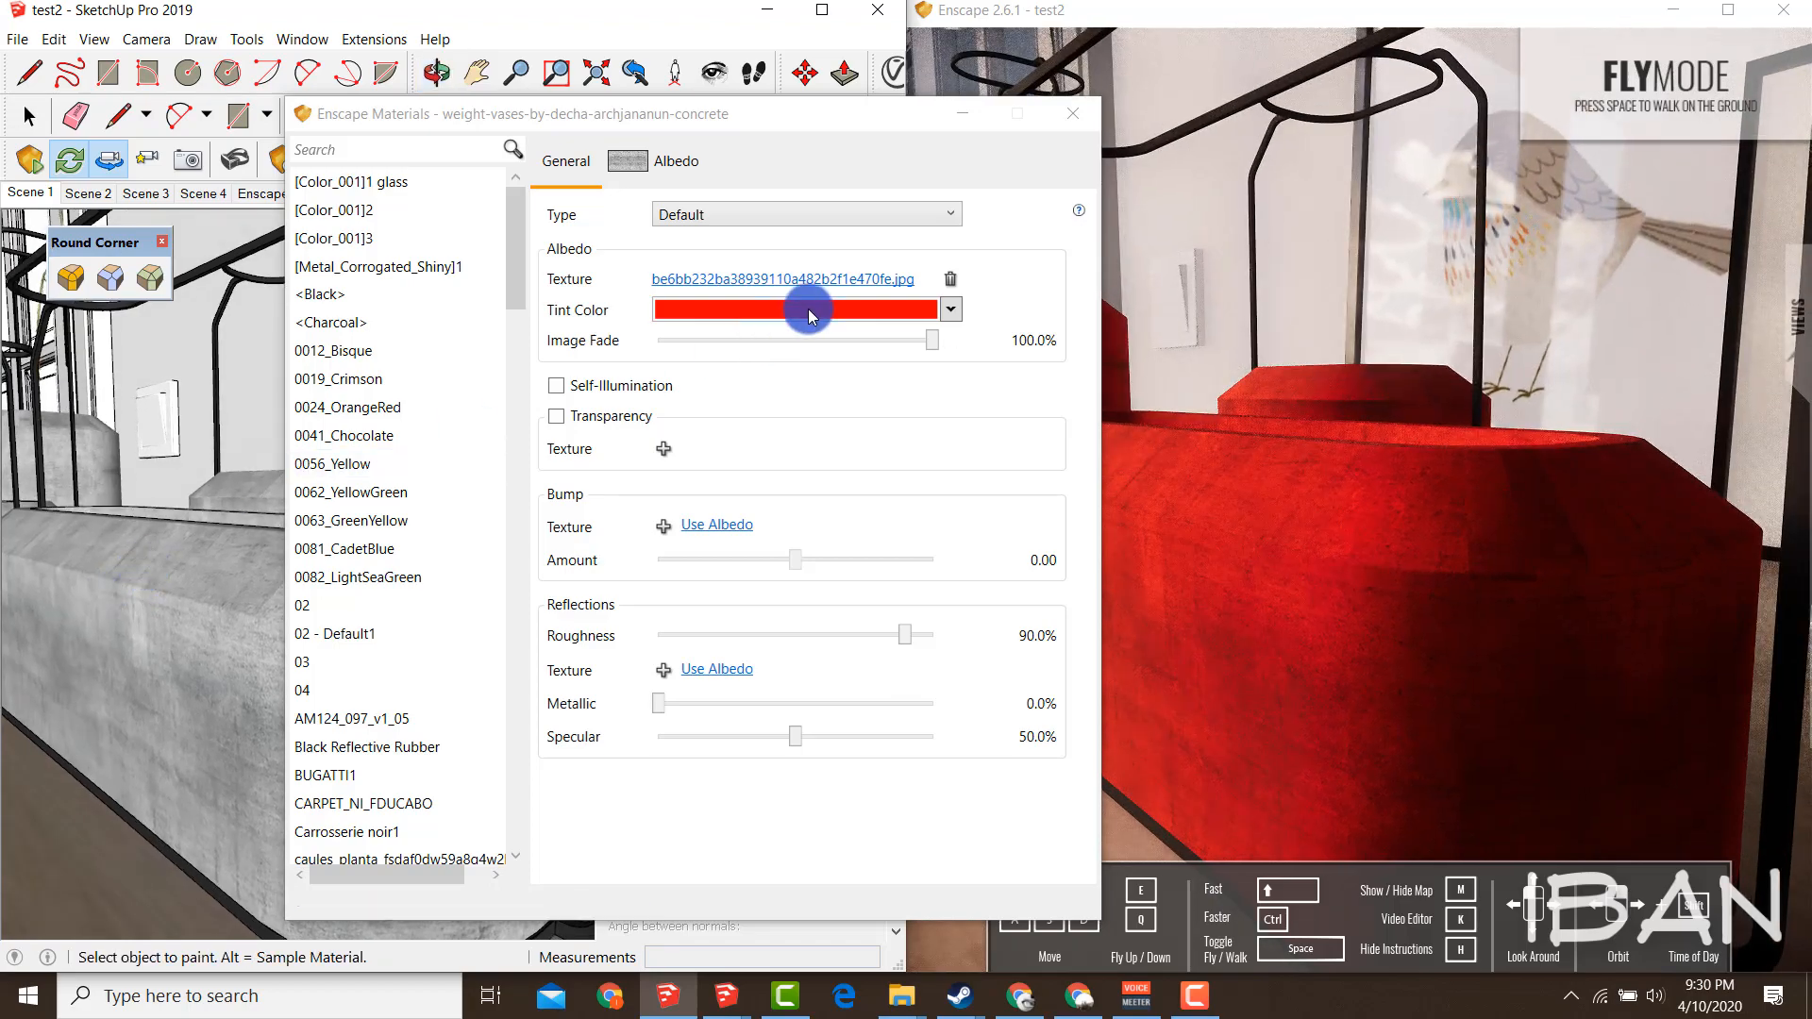
# Change the concrete material's tint color to green
pyautogui.click(808, 308)
pyautogui.click(761, 573)
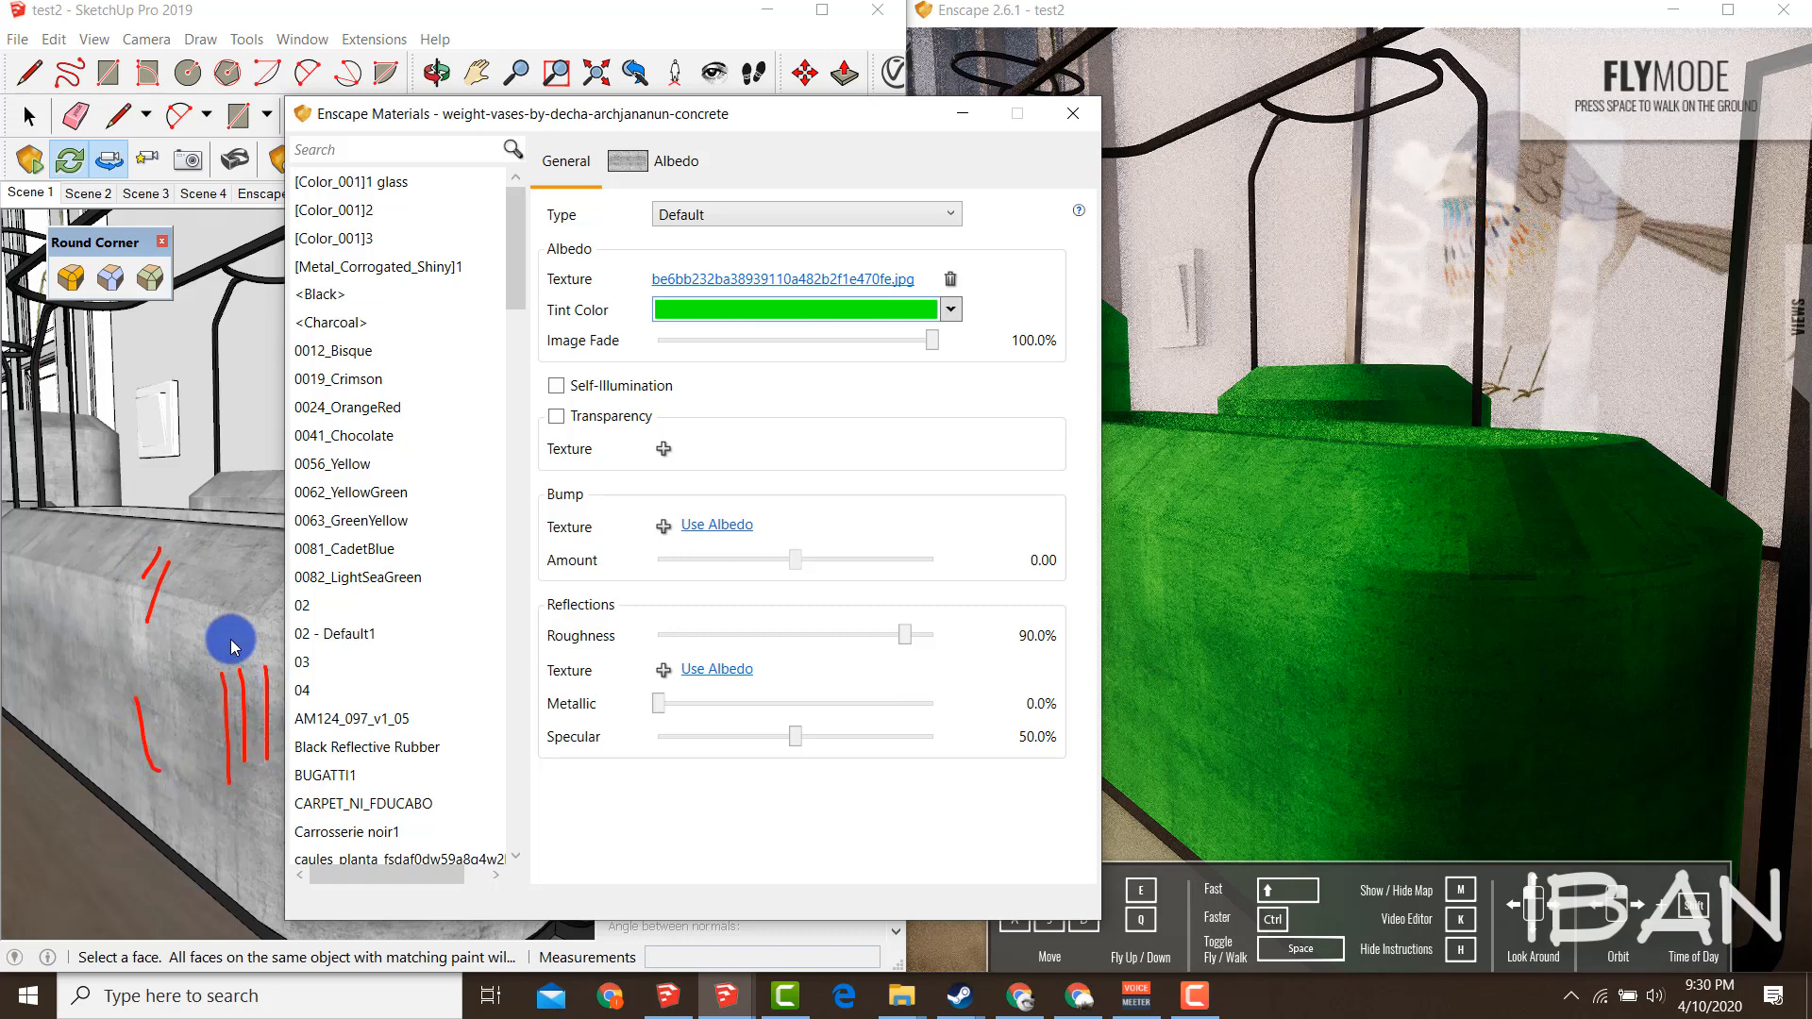
pyautogui.click(805, 309)
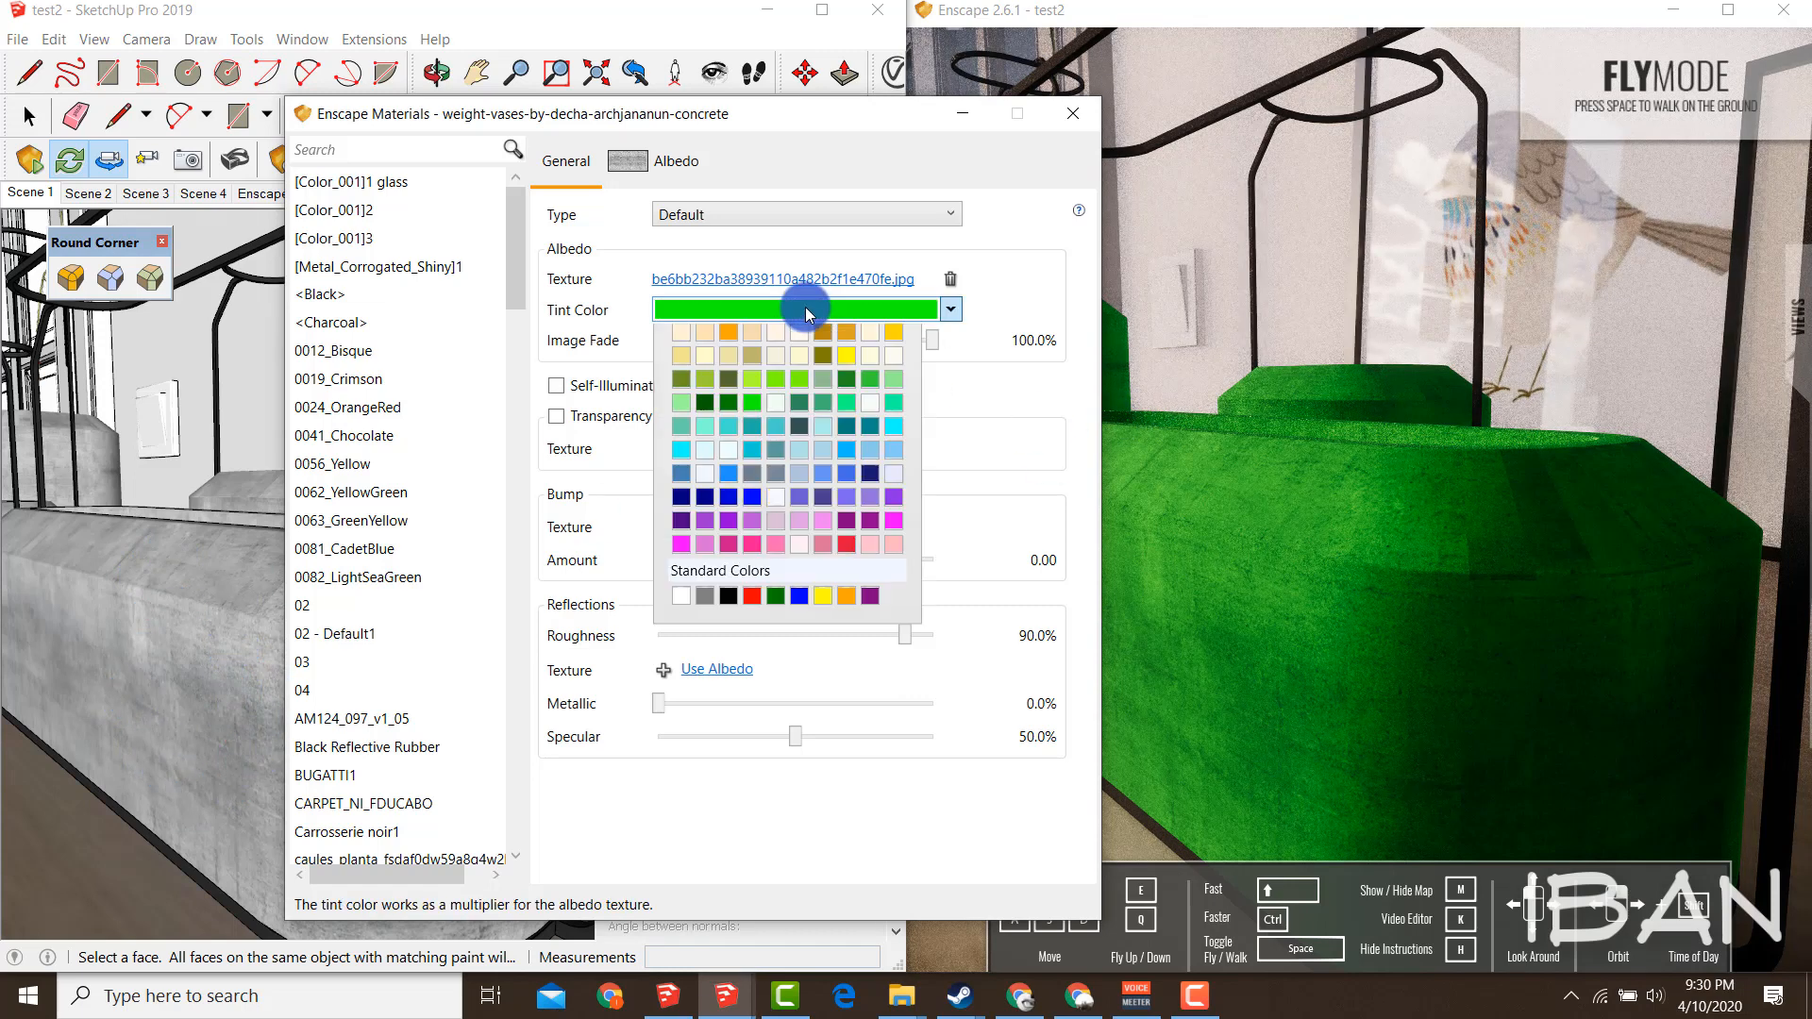
pyautogui.click(808, 306)
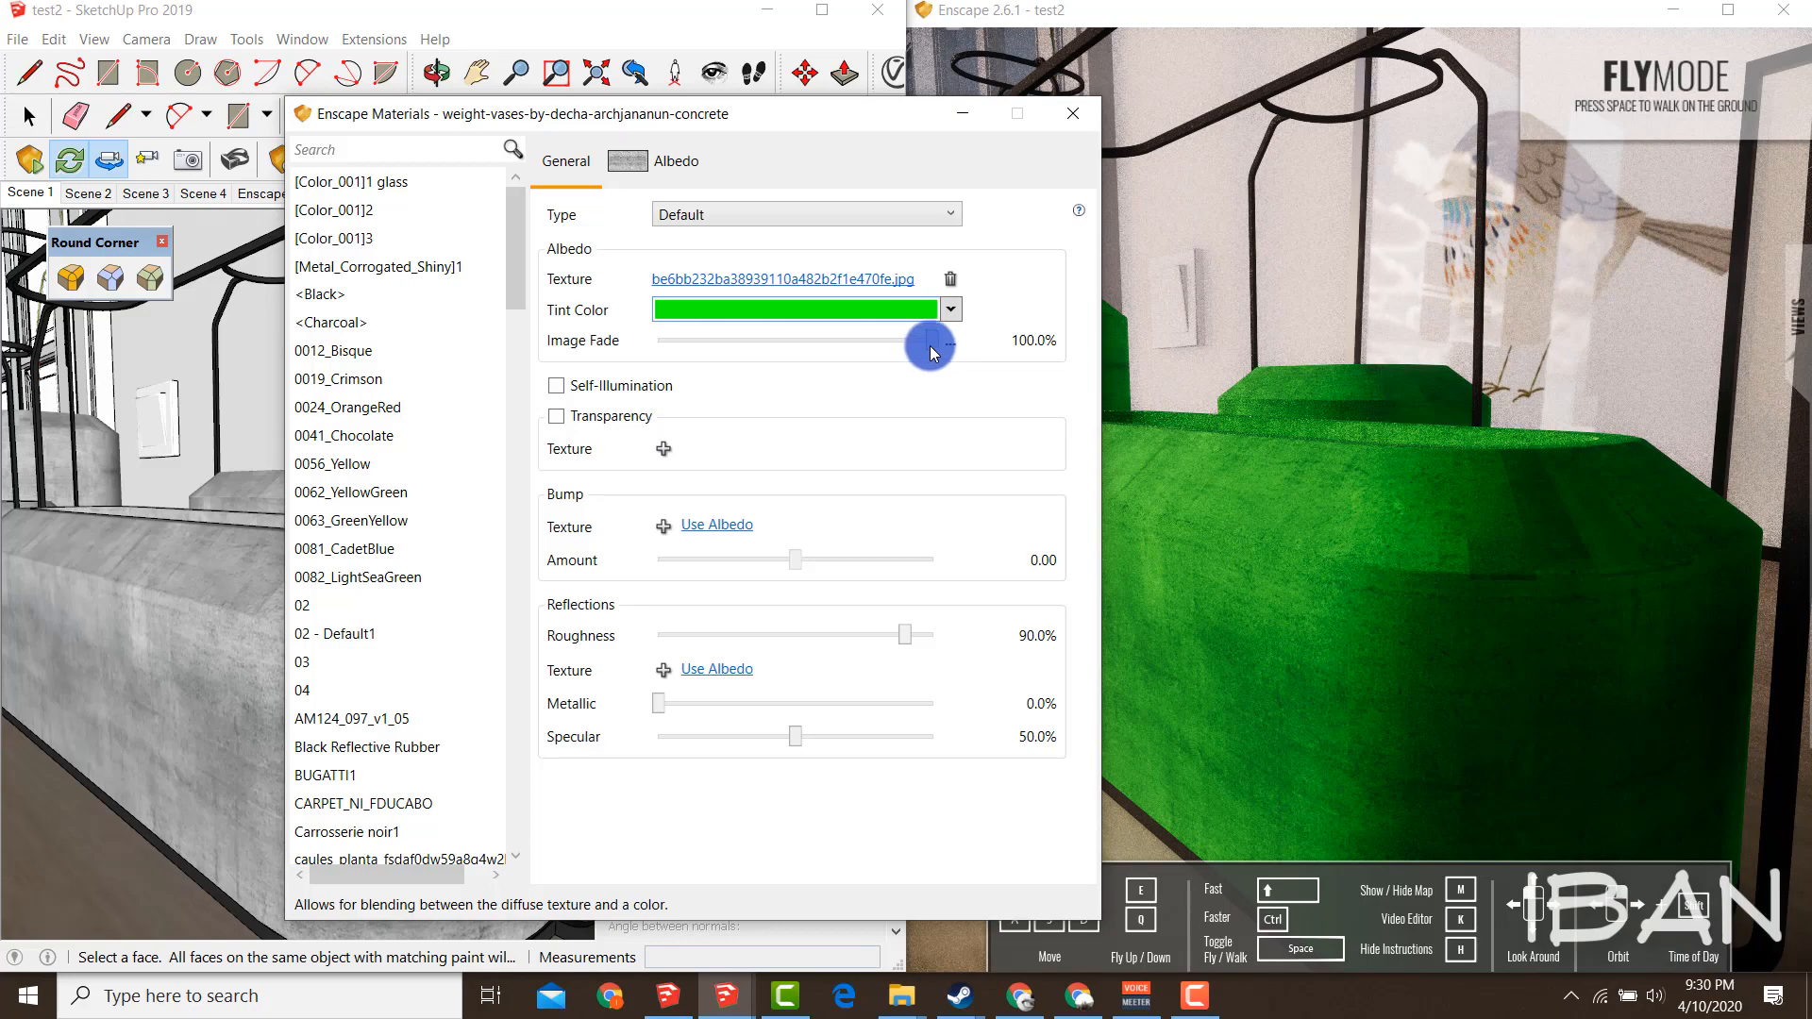
# Set the concrete material's image fade to 0% and its fade color to white
pyautogui.moveTo(923, 353); pyautogui.dragTo(732, 354)
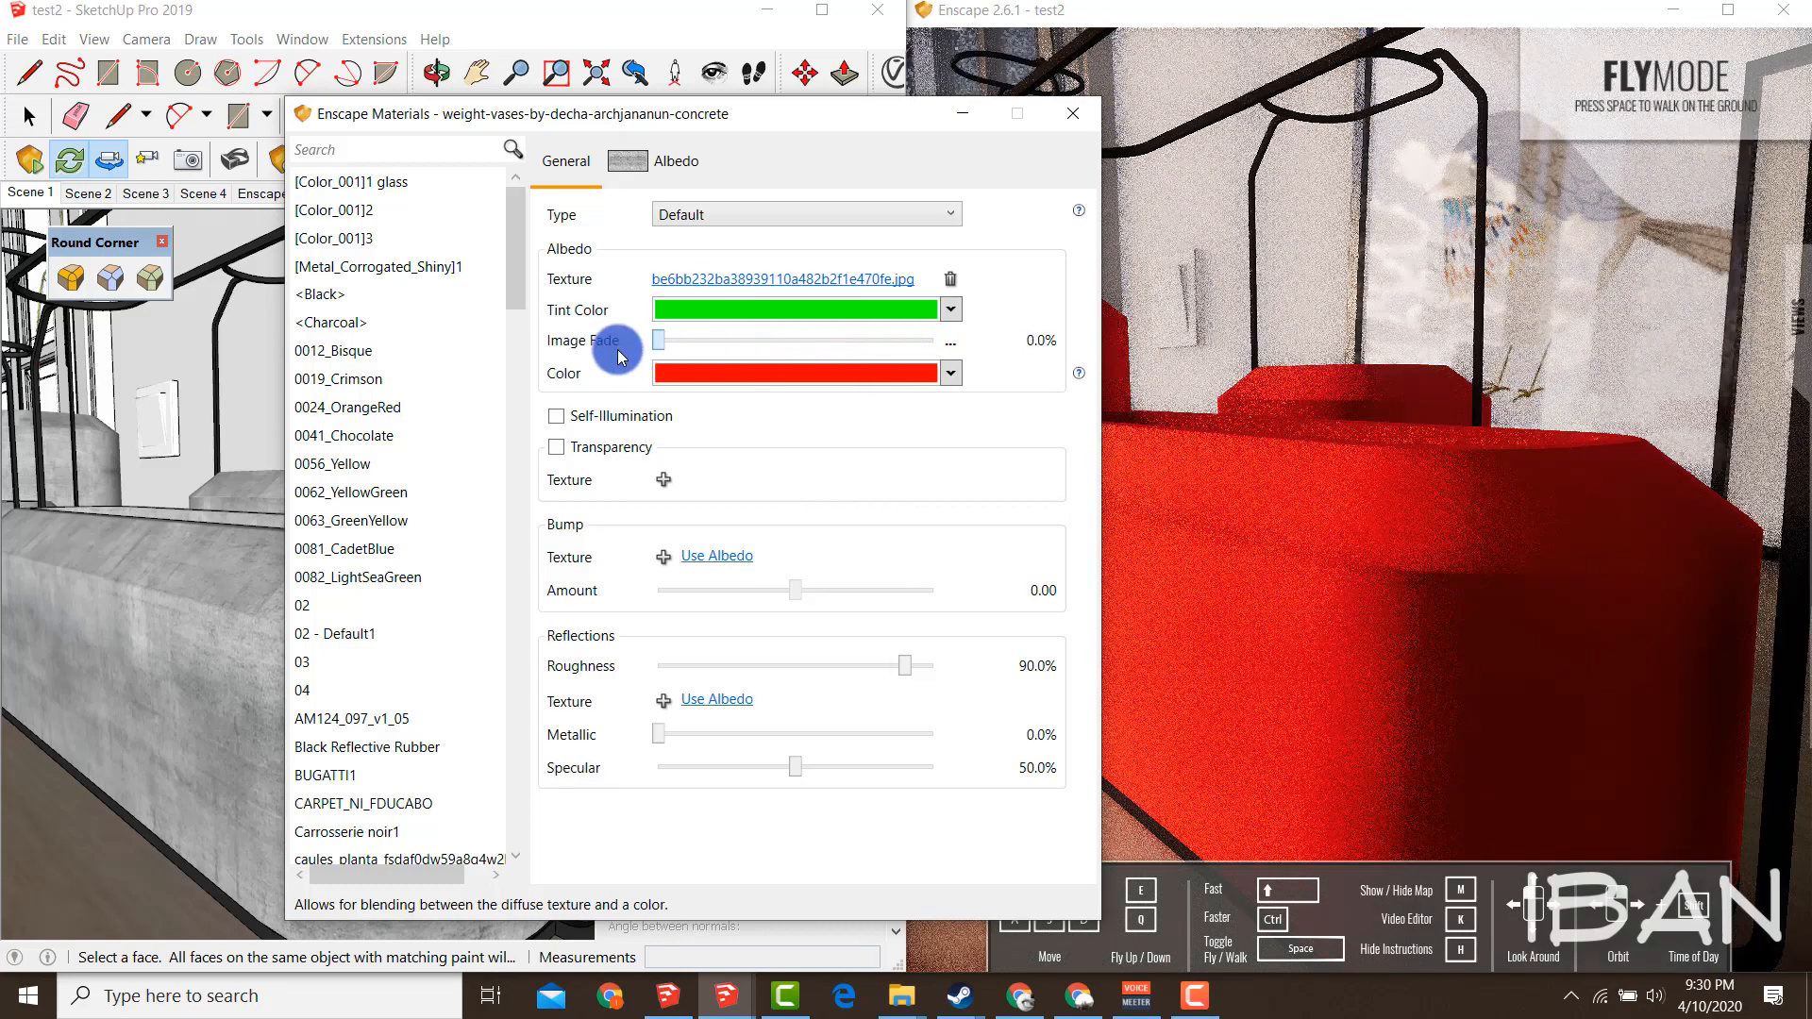
pyautogui.click(713, 368)
pyautogui.click(683, 822)
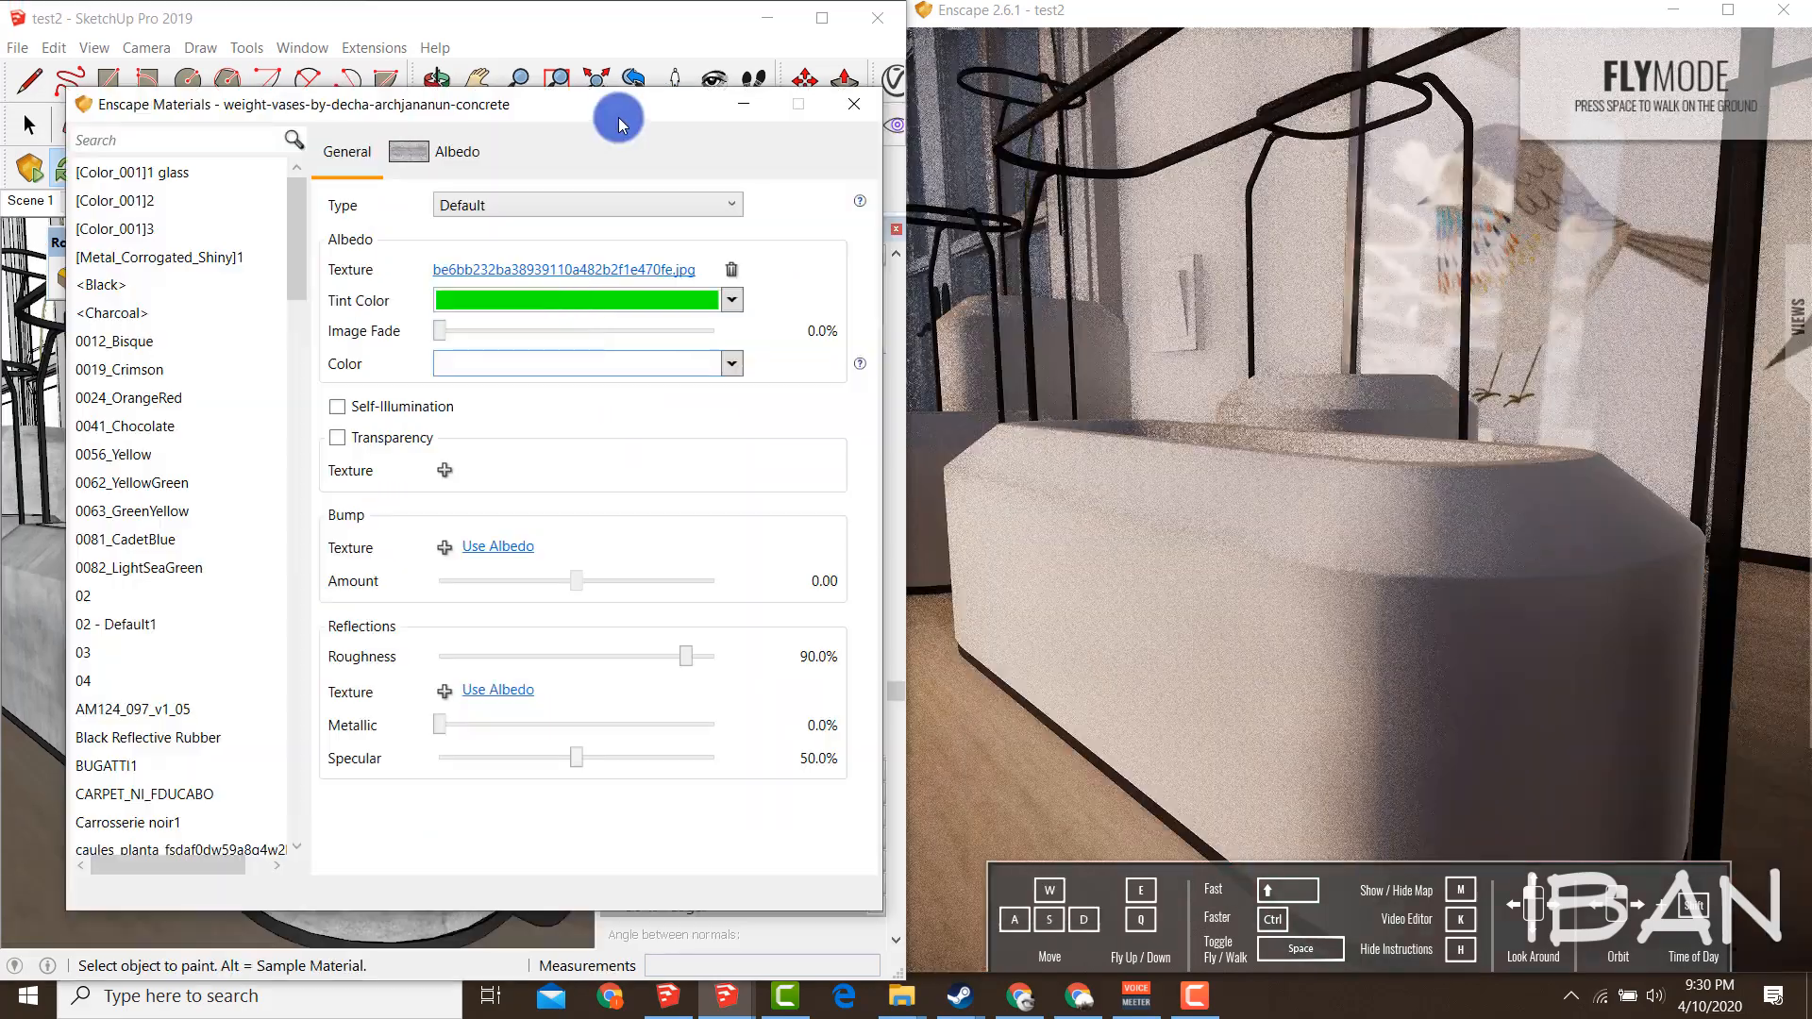
pyautogui.moveTo(618, 117); pyautogui.dragTo(747, 98)
pyautogui.scroll(-2, 151, 630)
pyautogui.scroll(-1, 151, 629)
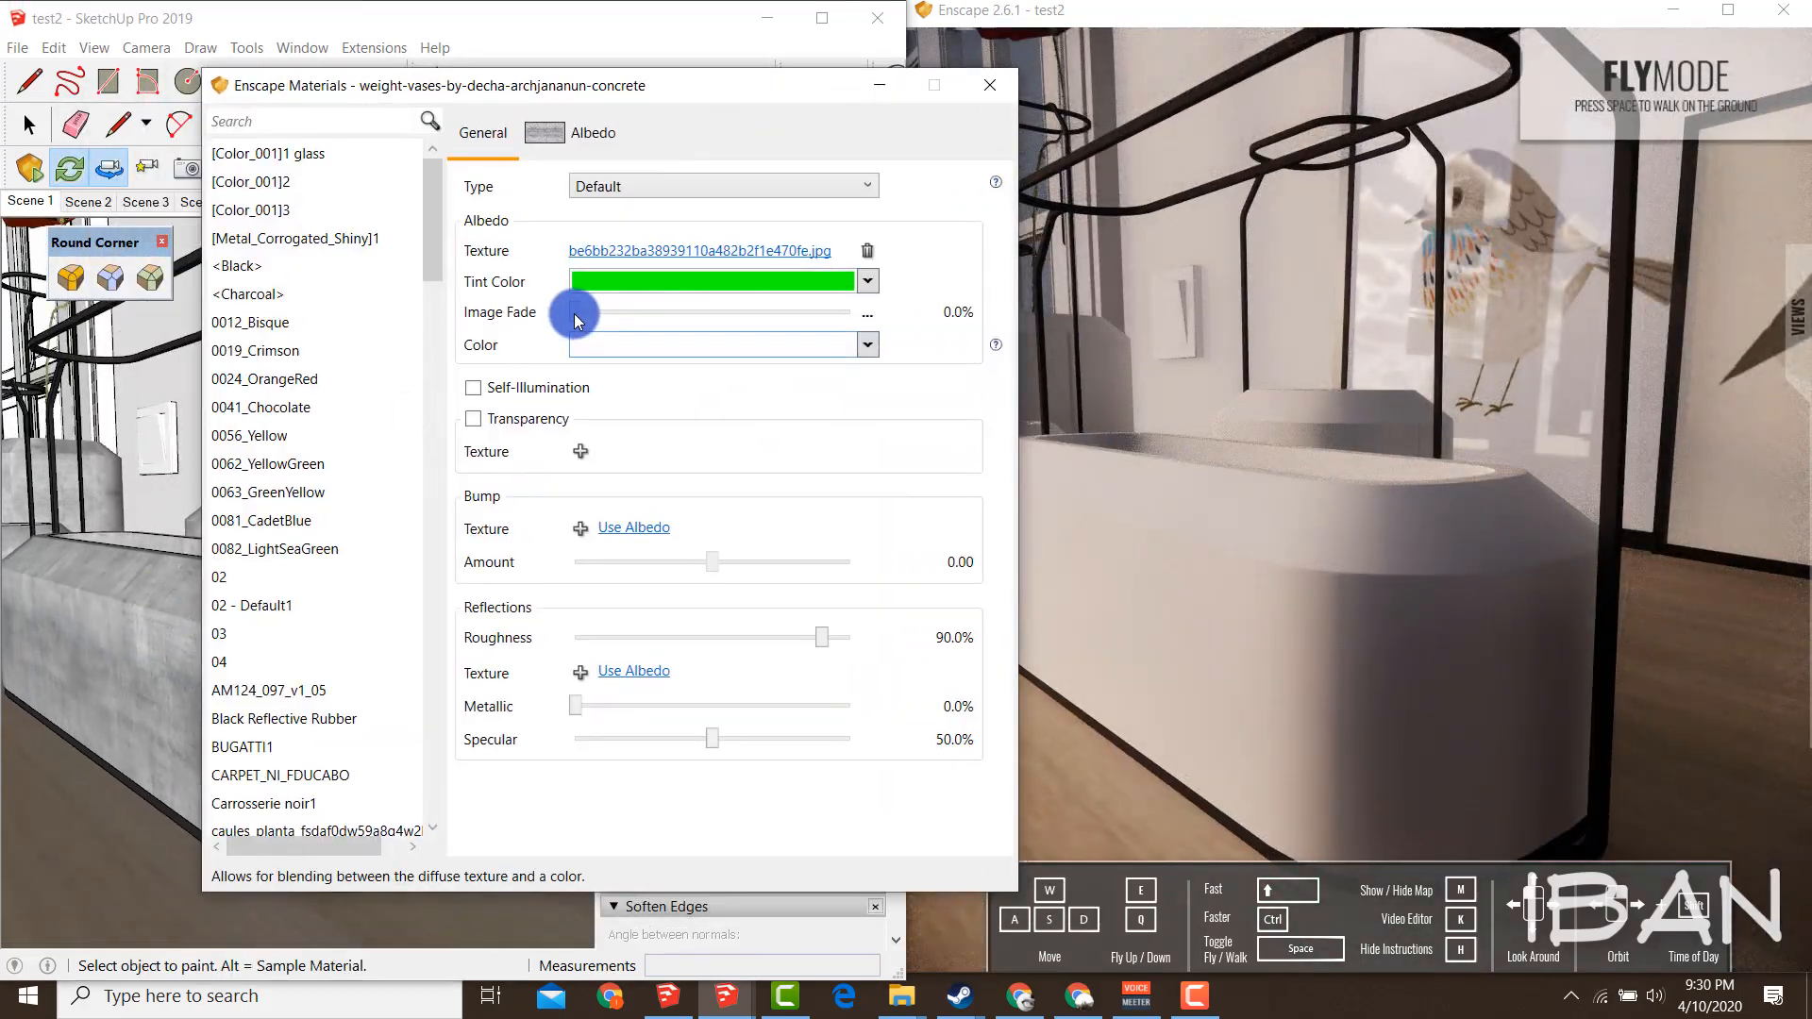
# Return the concrete material's image fade to 100% and set its tint color to white
pyautogui.moveTo(577, 319); pyautogui.dragTo(469, 327)
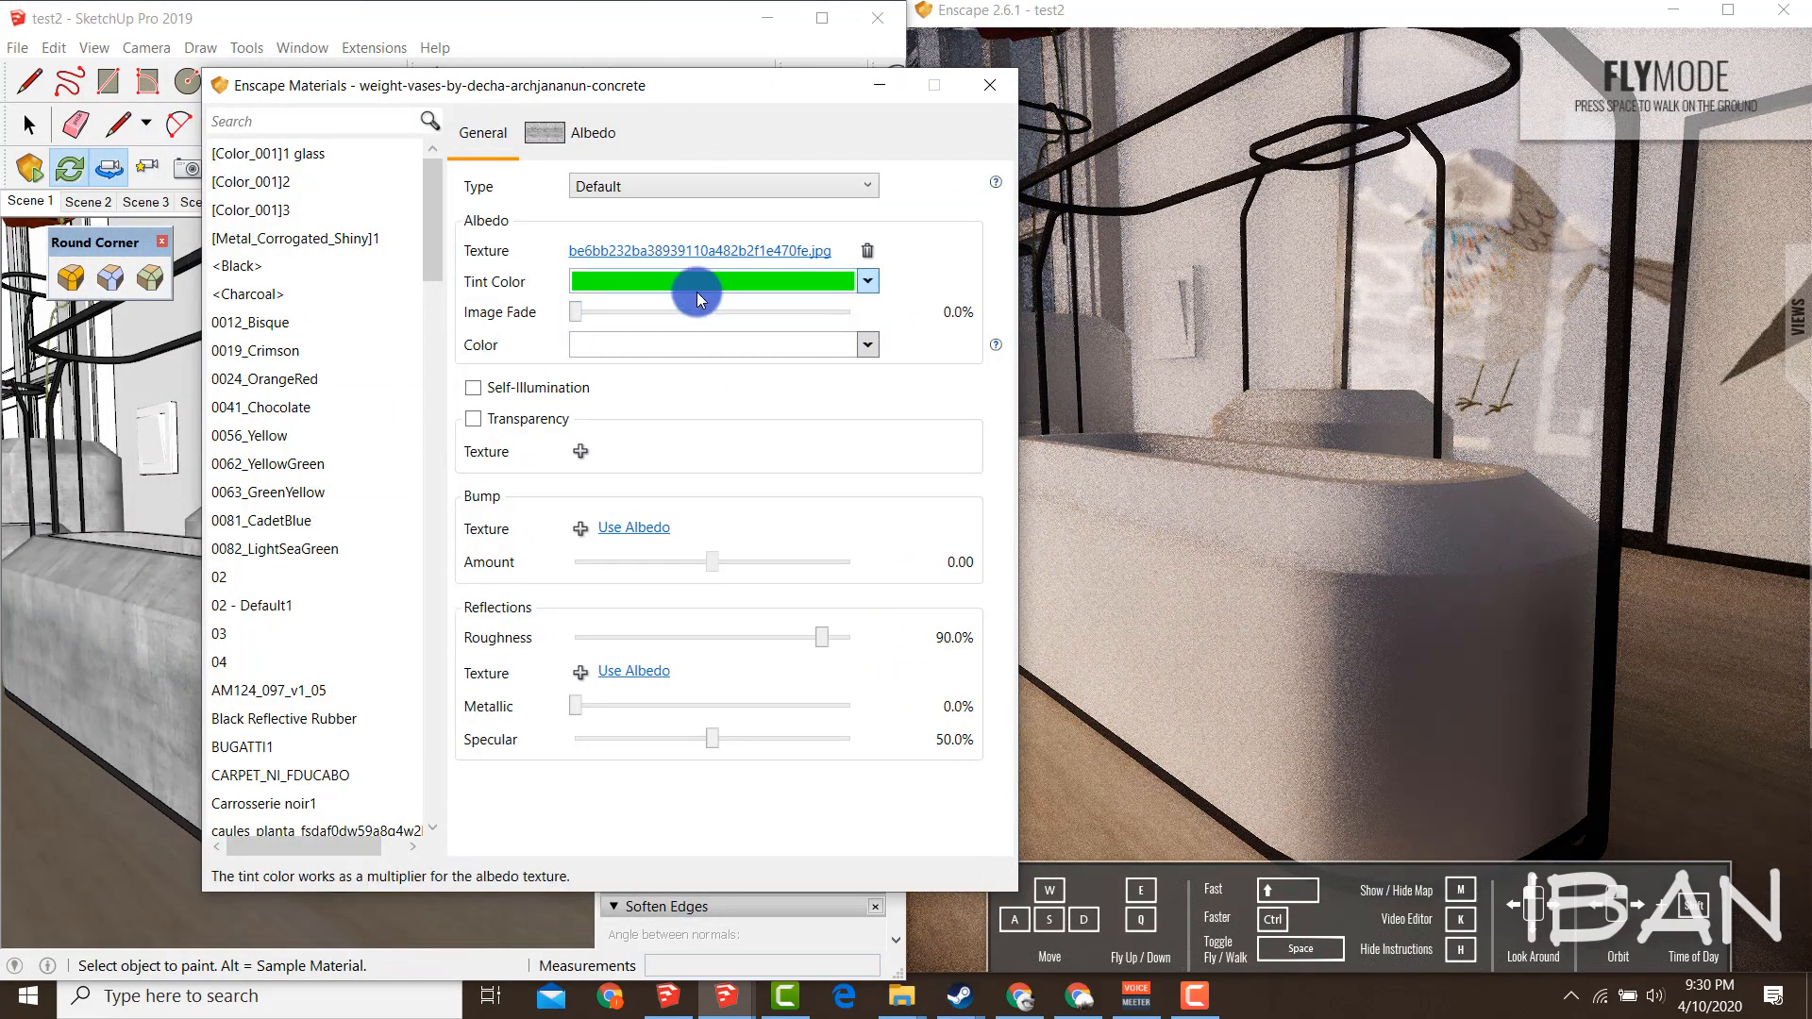
pyautogui.click(619, 285)
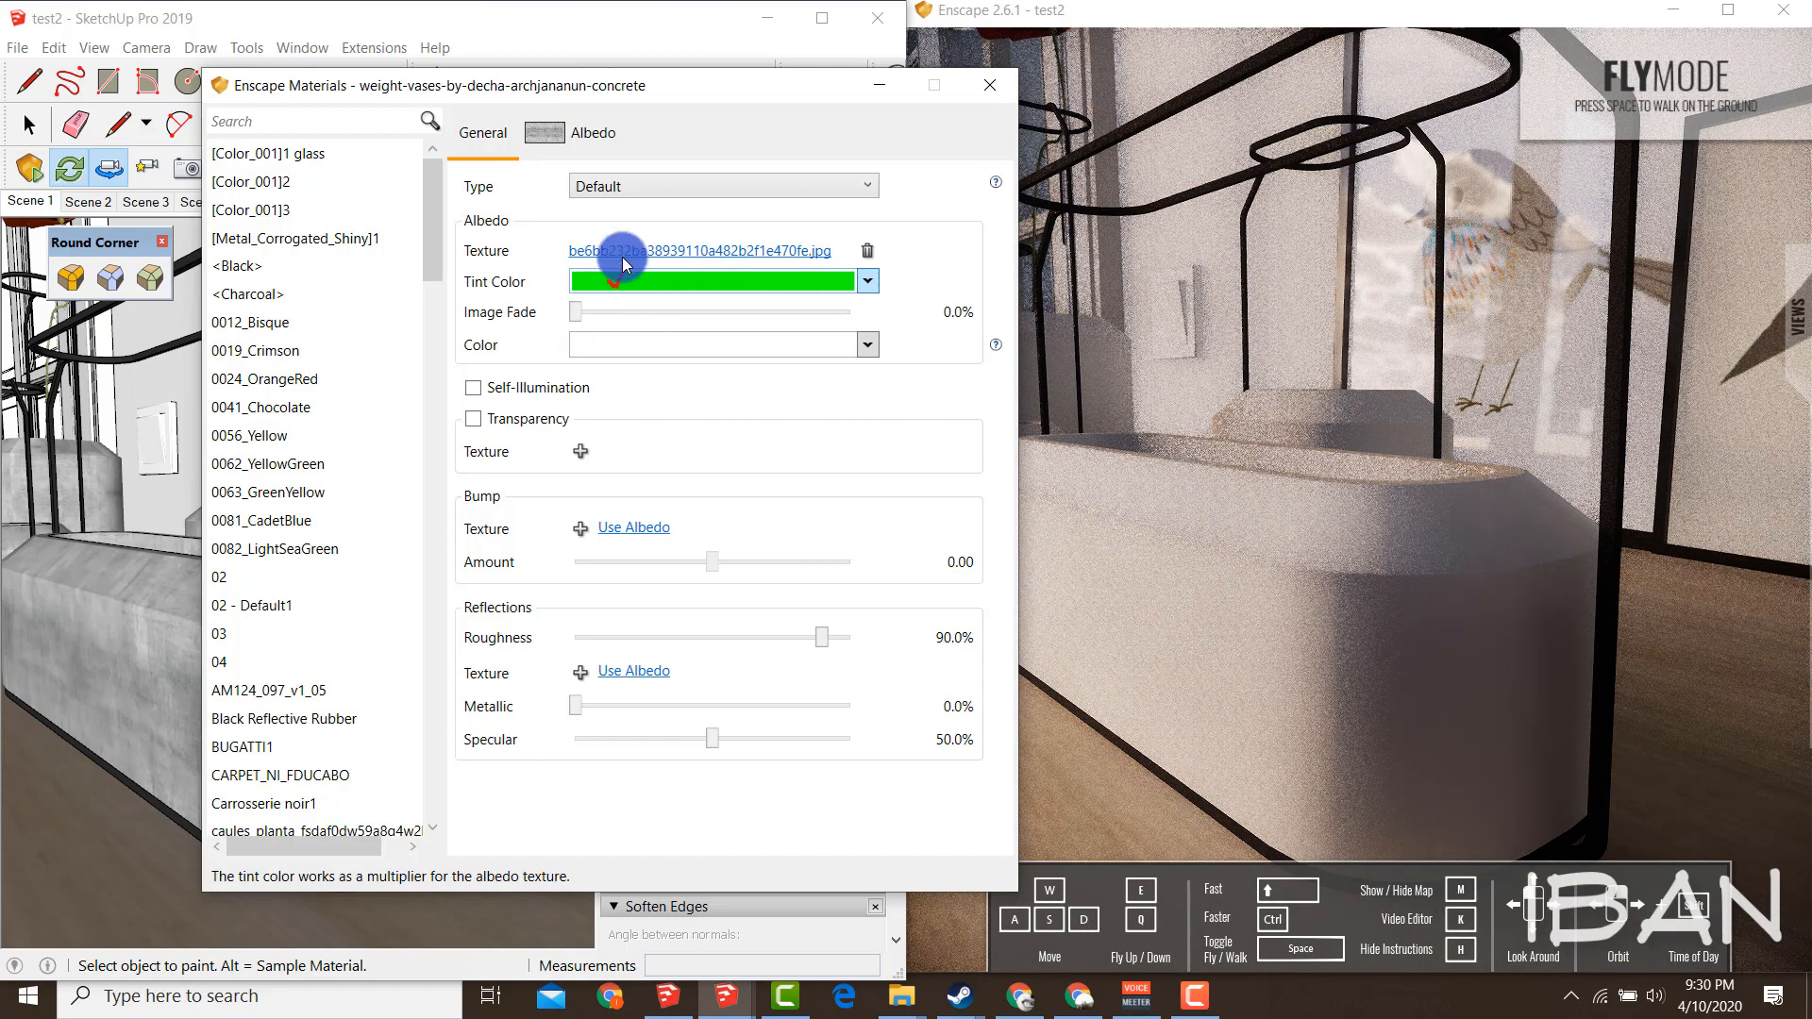
pyautogui.click(543, 284)
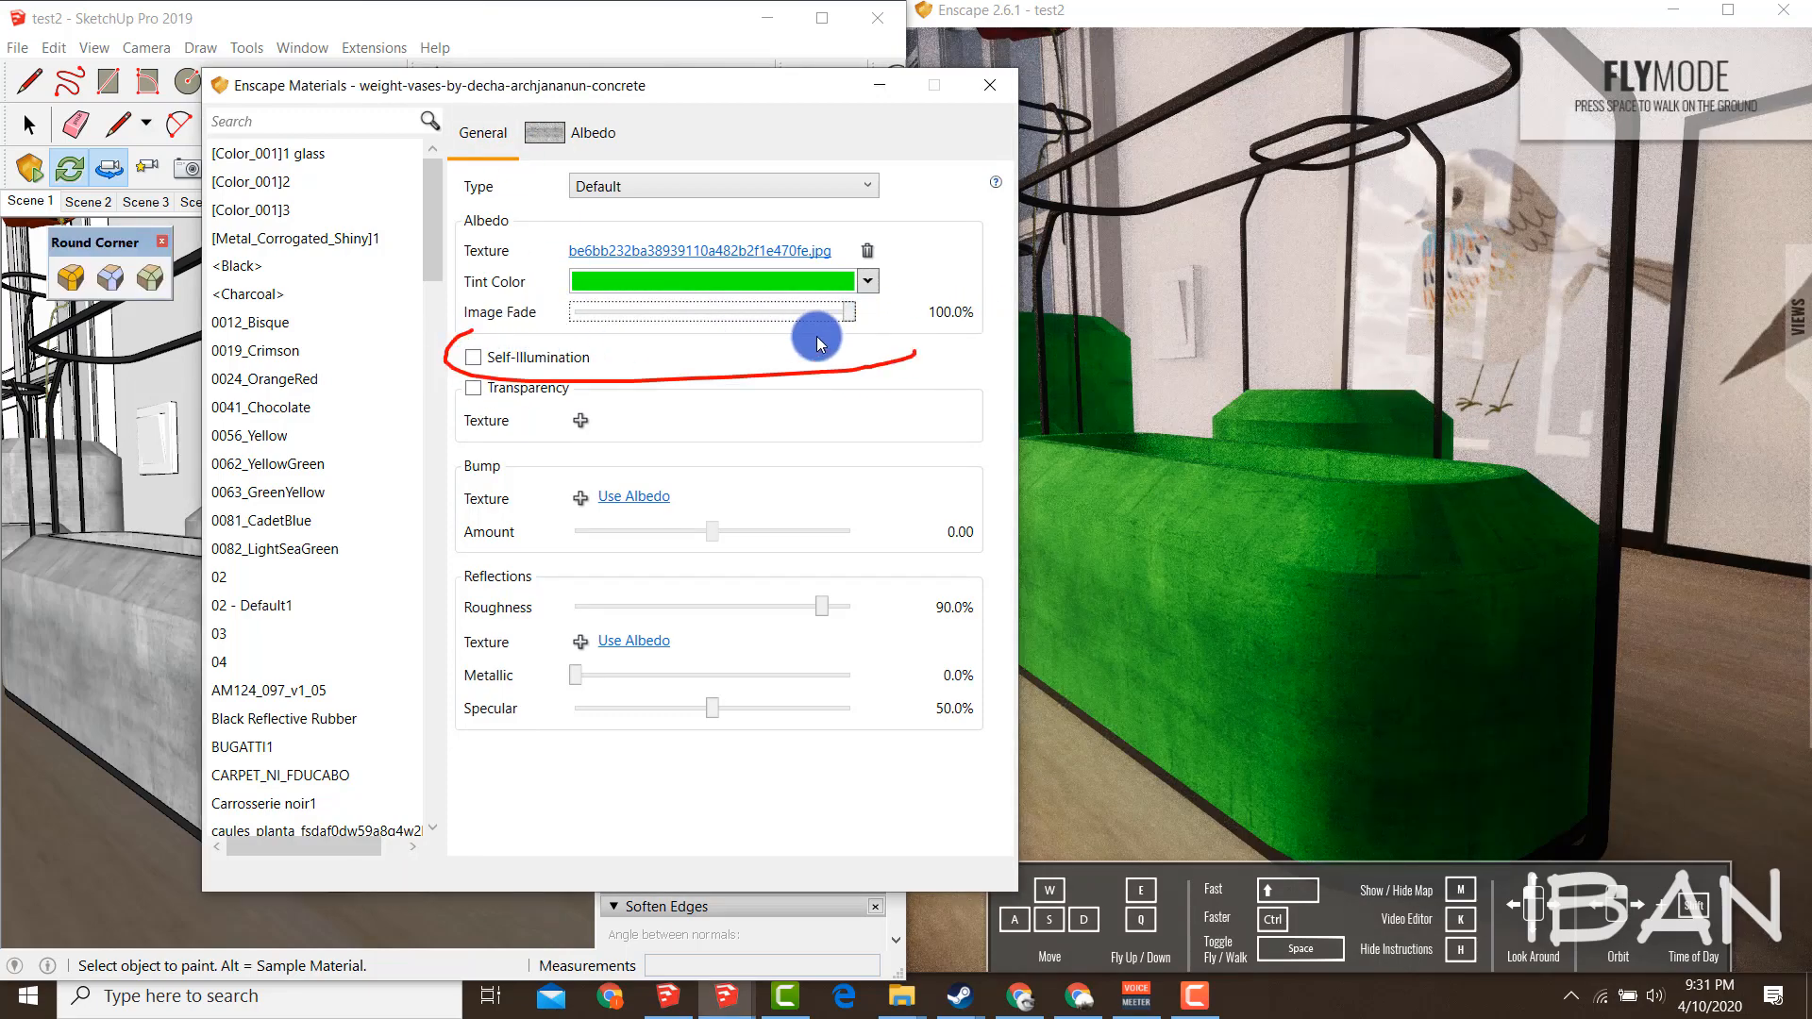
pyautogui.click(863, 280)
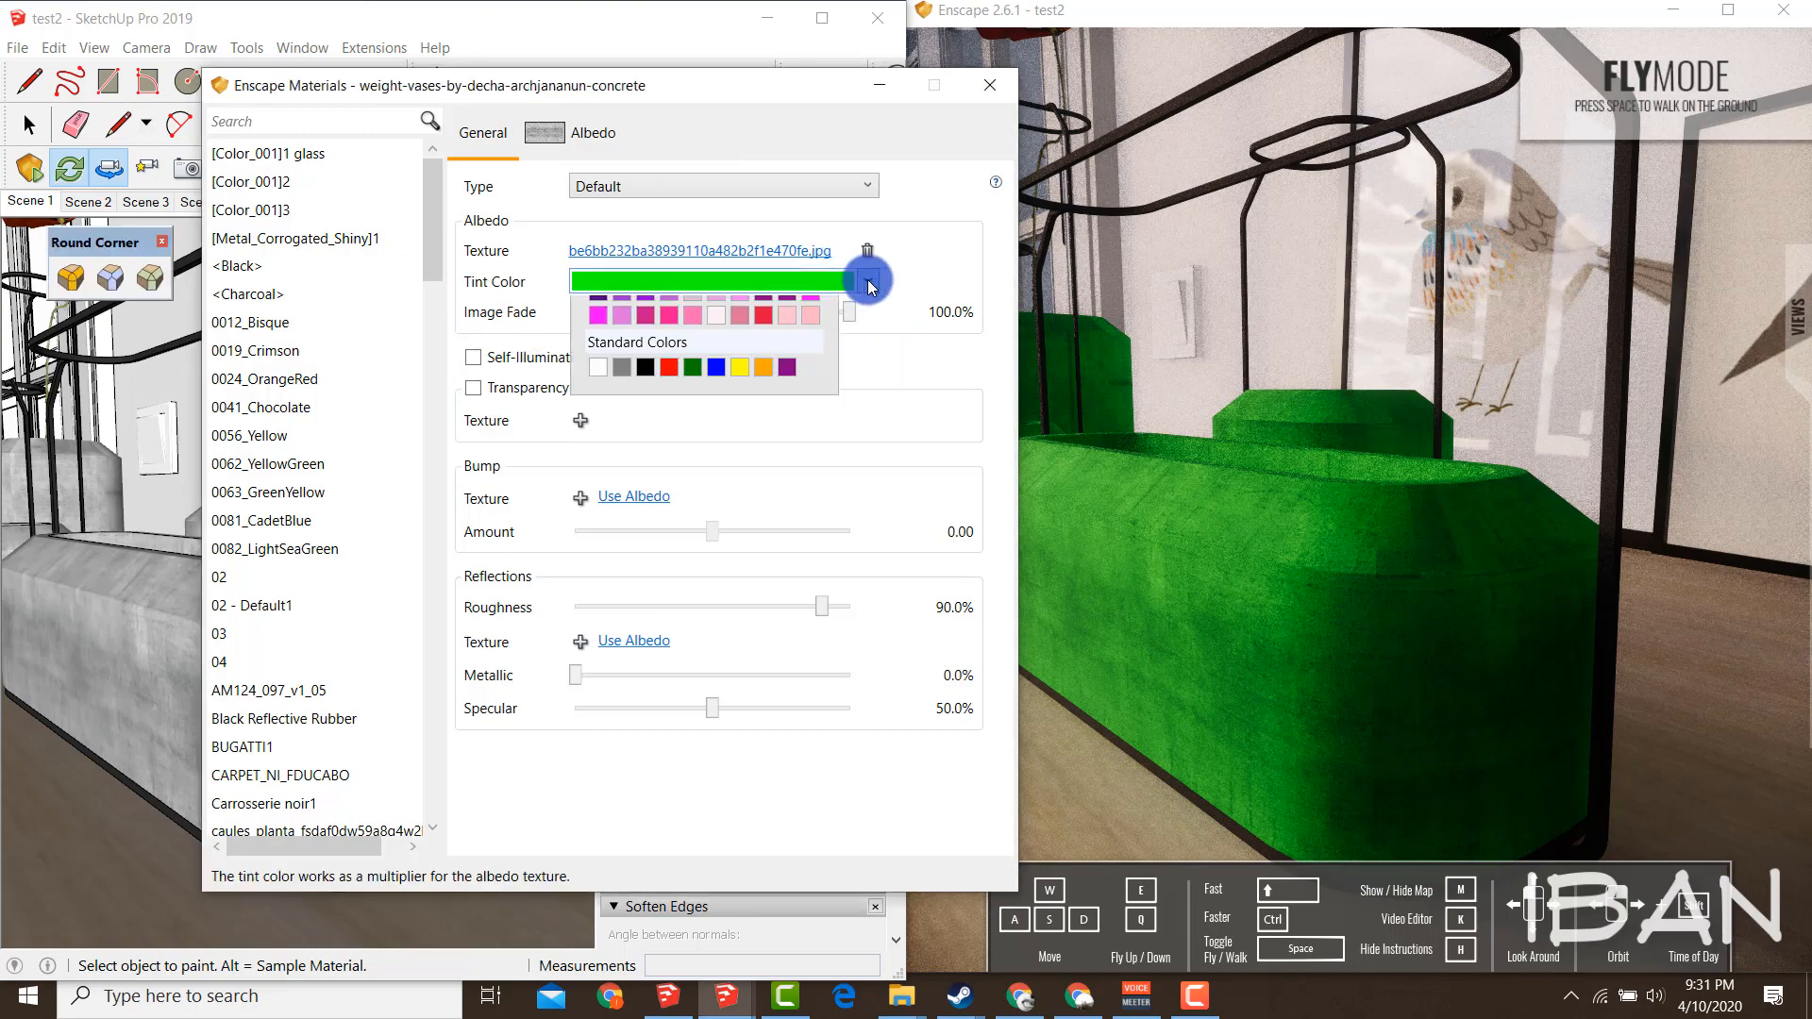
pyautogui.click(598, 729)
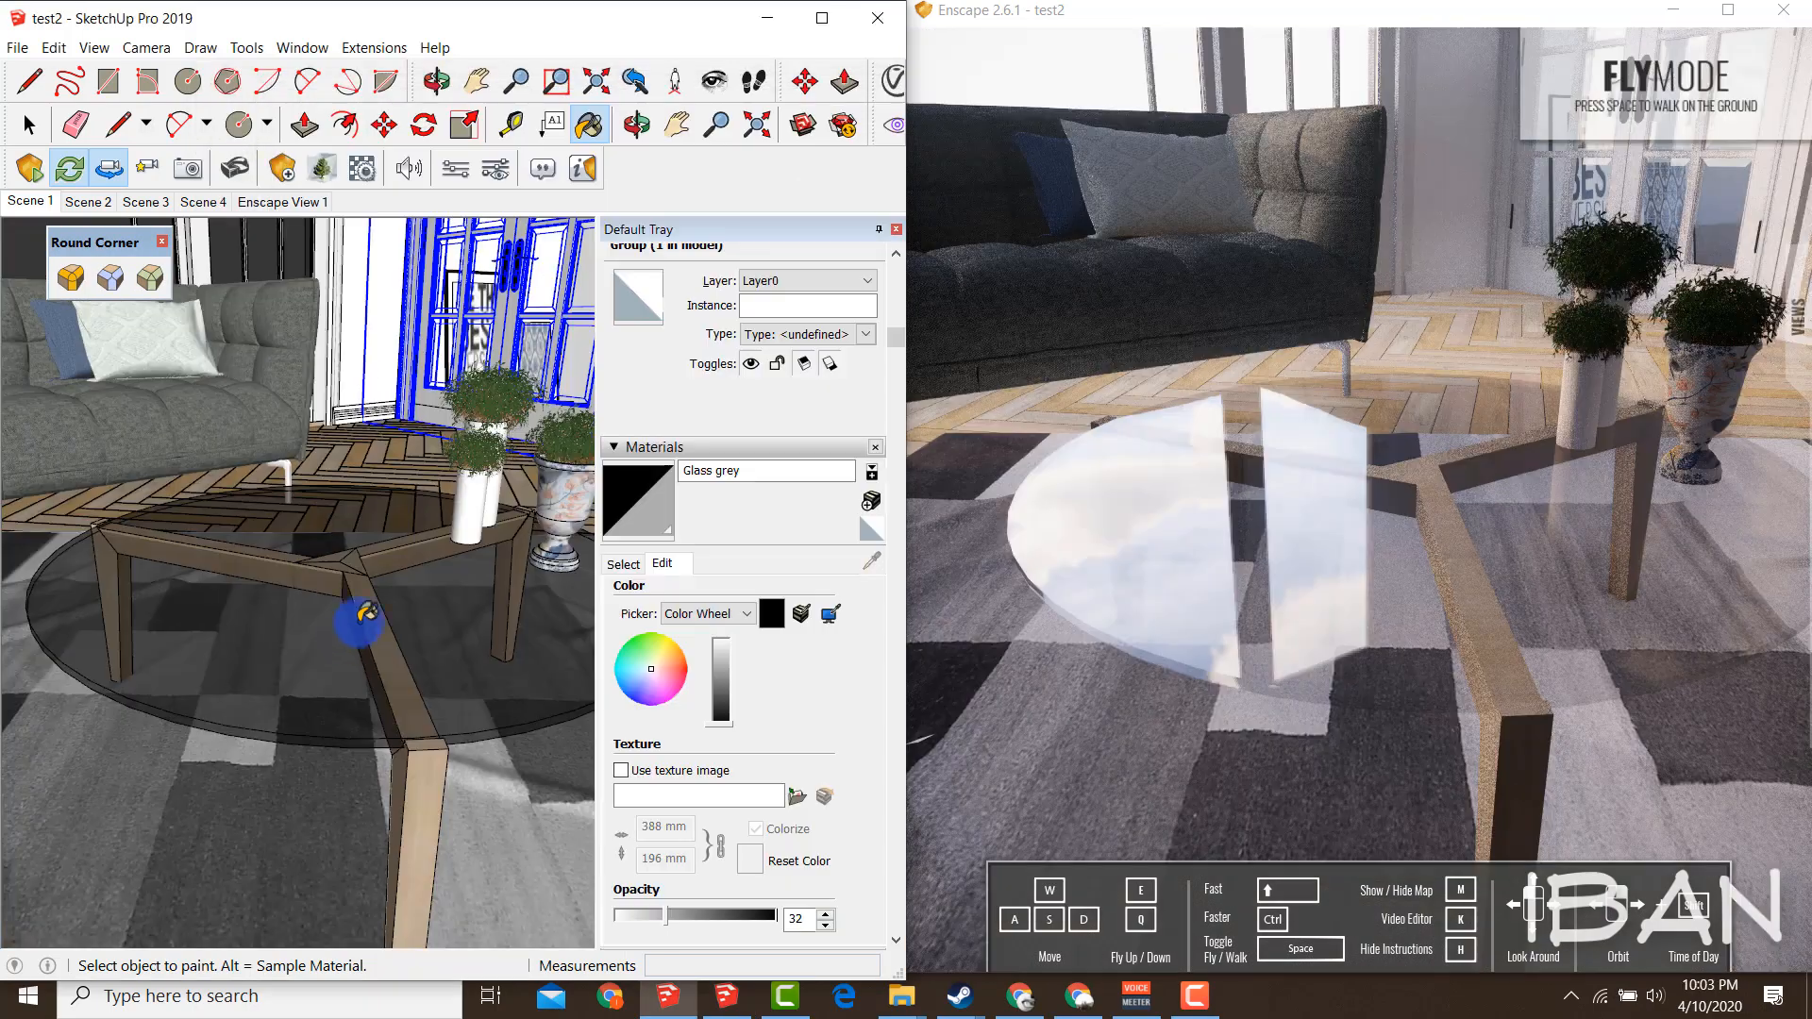
# Lower the glass tabletop material's opacity to 0% in the Enscape material editor
pyautogui.moveTo(416, 564)
pyautogui.mouseDown(button='middle')
pyautogui.moveTo(291, 619)
pyautogui.moveTo(342, 615)
pyautogui.mouseUp(button='middle')
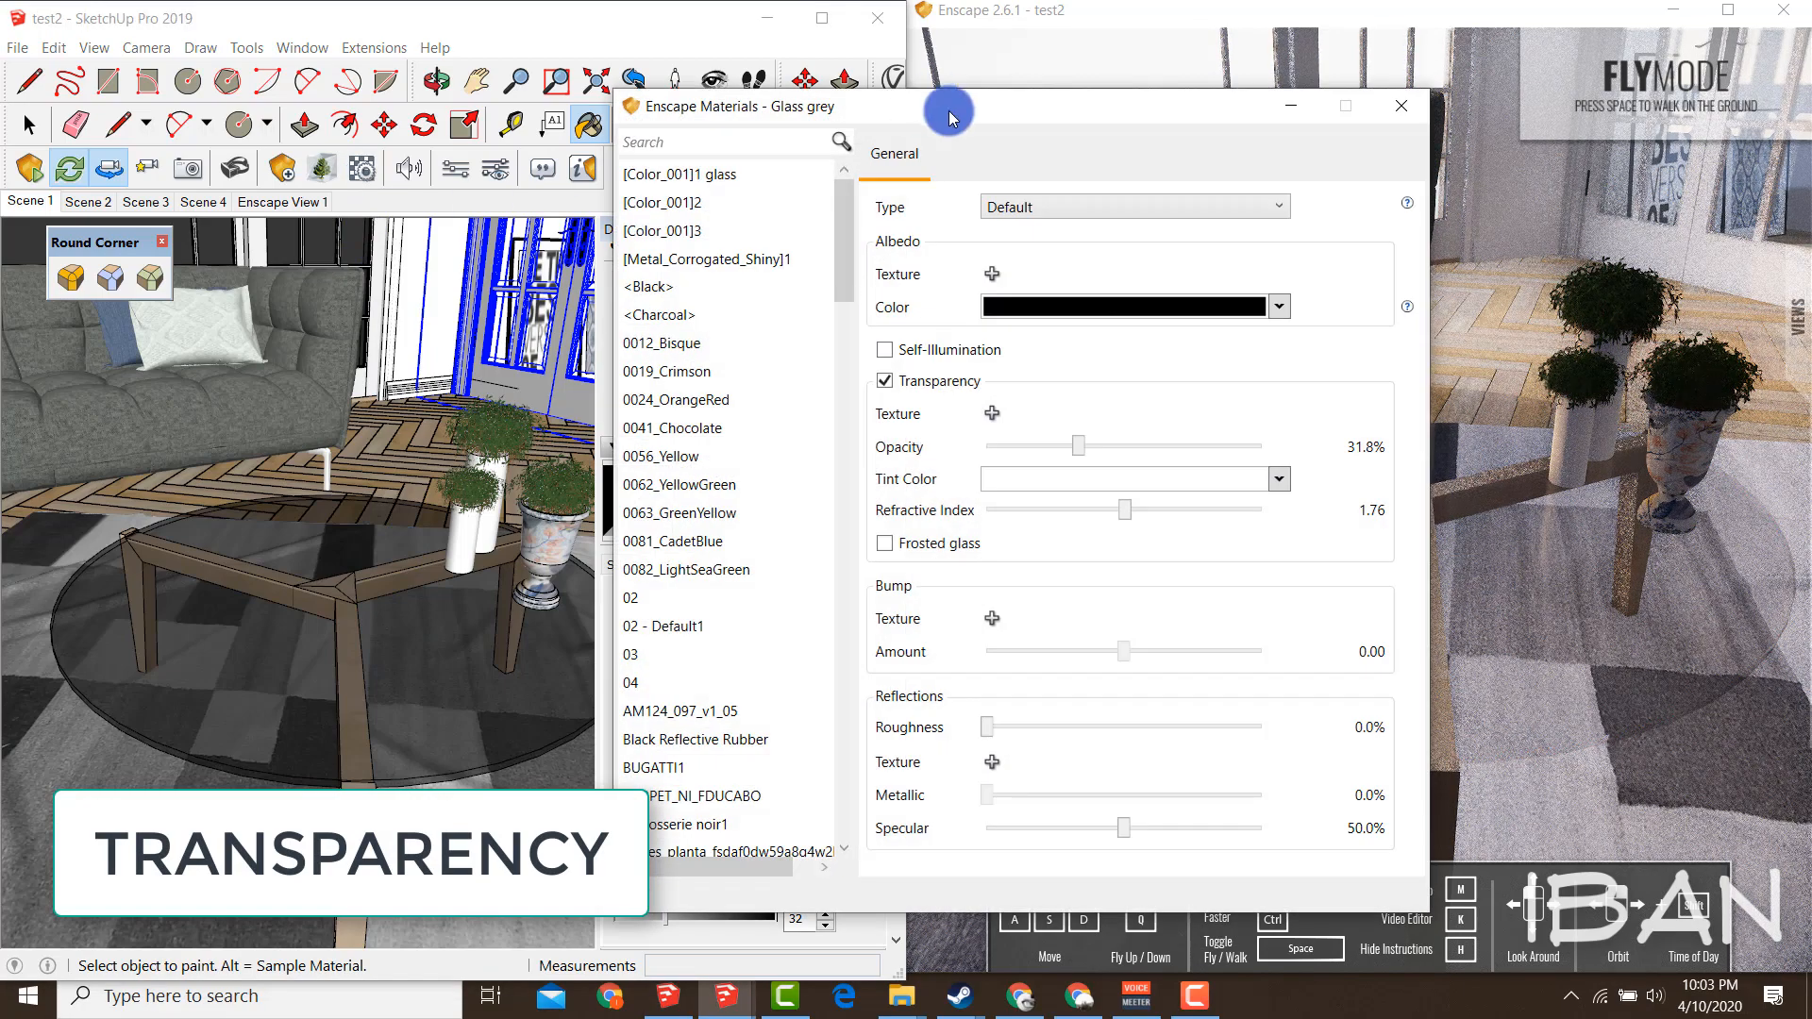
pyautogui.moveTo(949, 114); pyautogui.dragTo(900, 120)
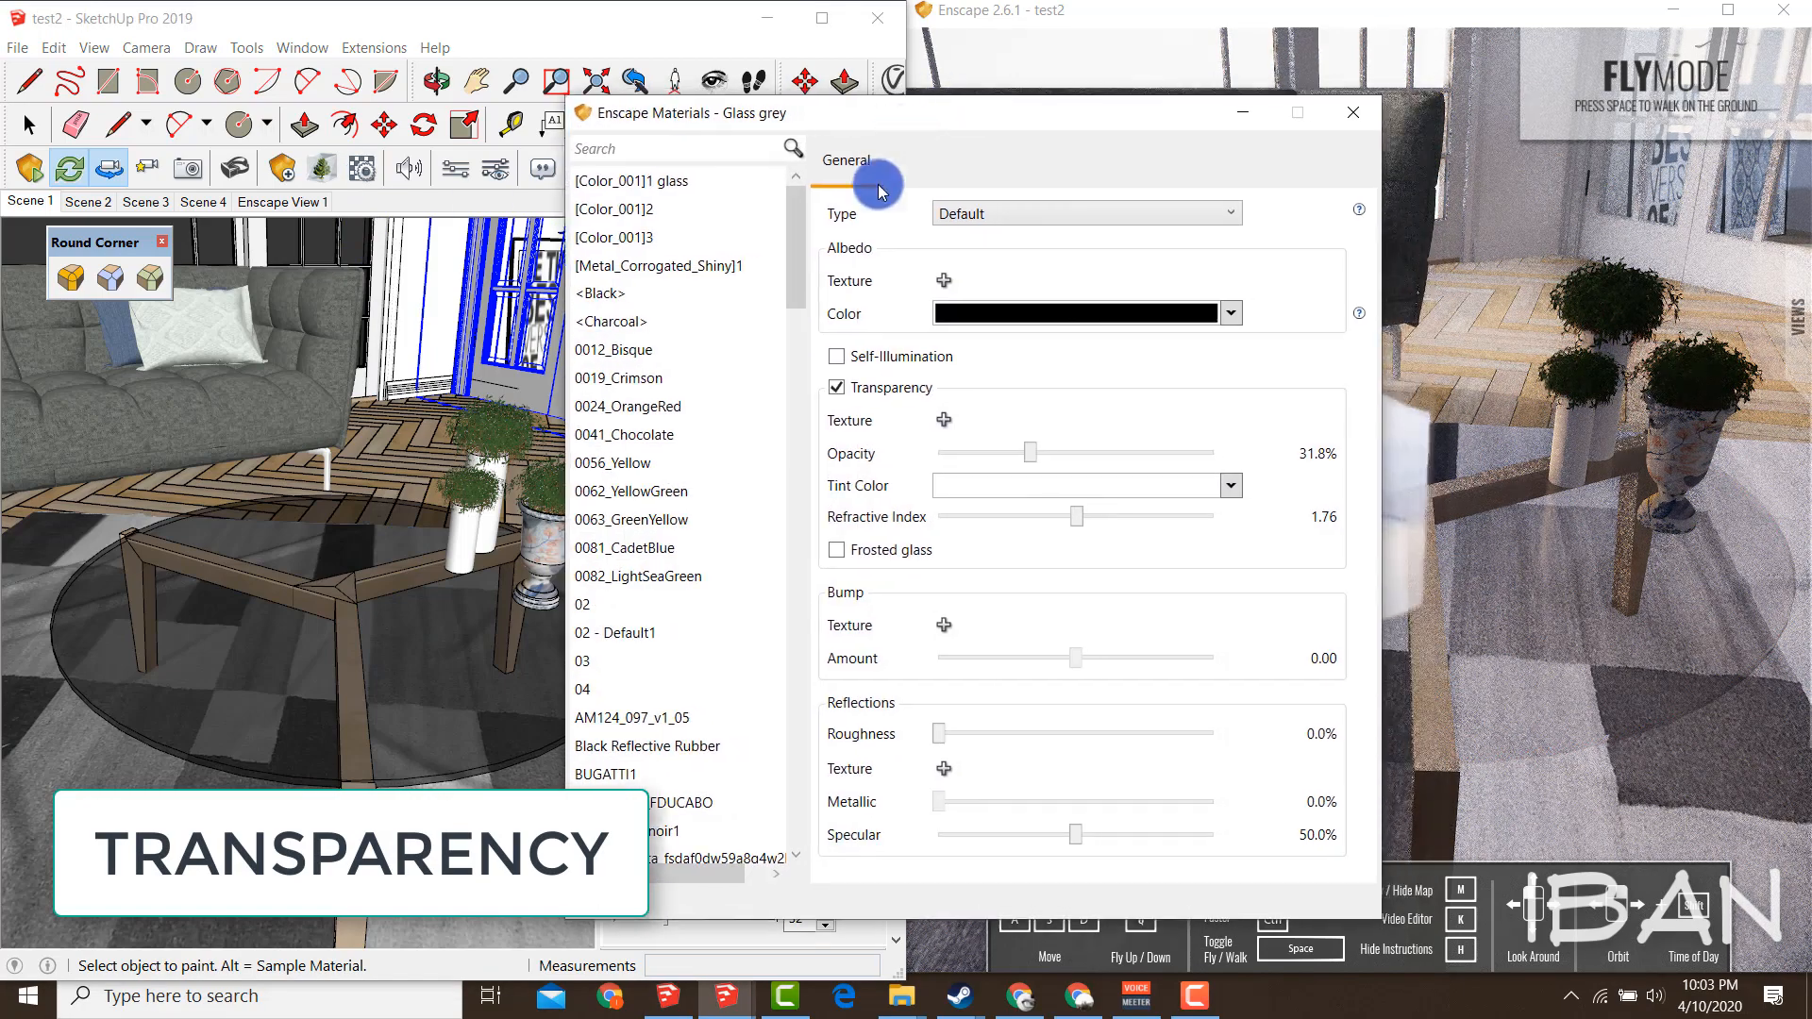
pyautogui.moveTo(937, 383)
pyautogui.mouseDown()
pyautogui.moveTo(1149, 381)
pyautogui.moveTo(1340, 451)
pyautogui.moveTo(1024, 593)
pyautogui.moveTo(778, 540)
pyautogui.moveTo(828, 377)
pyautogui.mouseUp()
pyautogui.press('Escape')
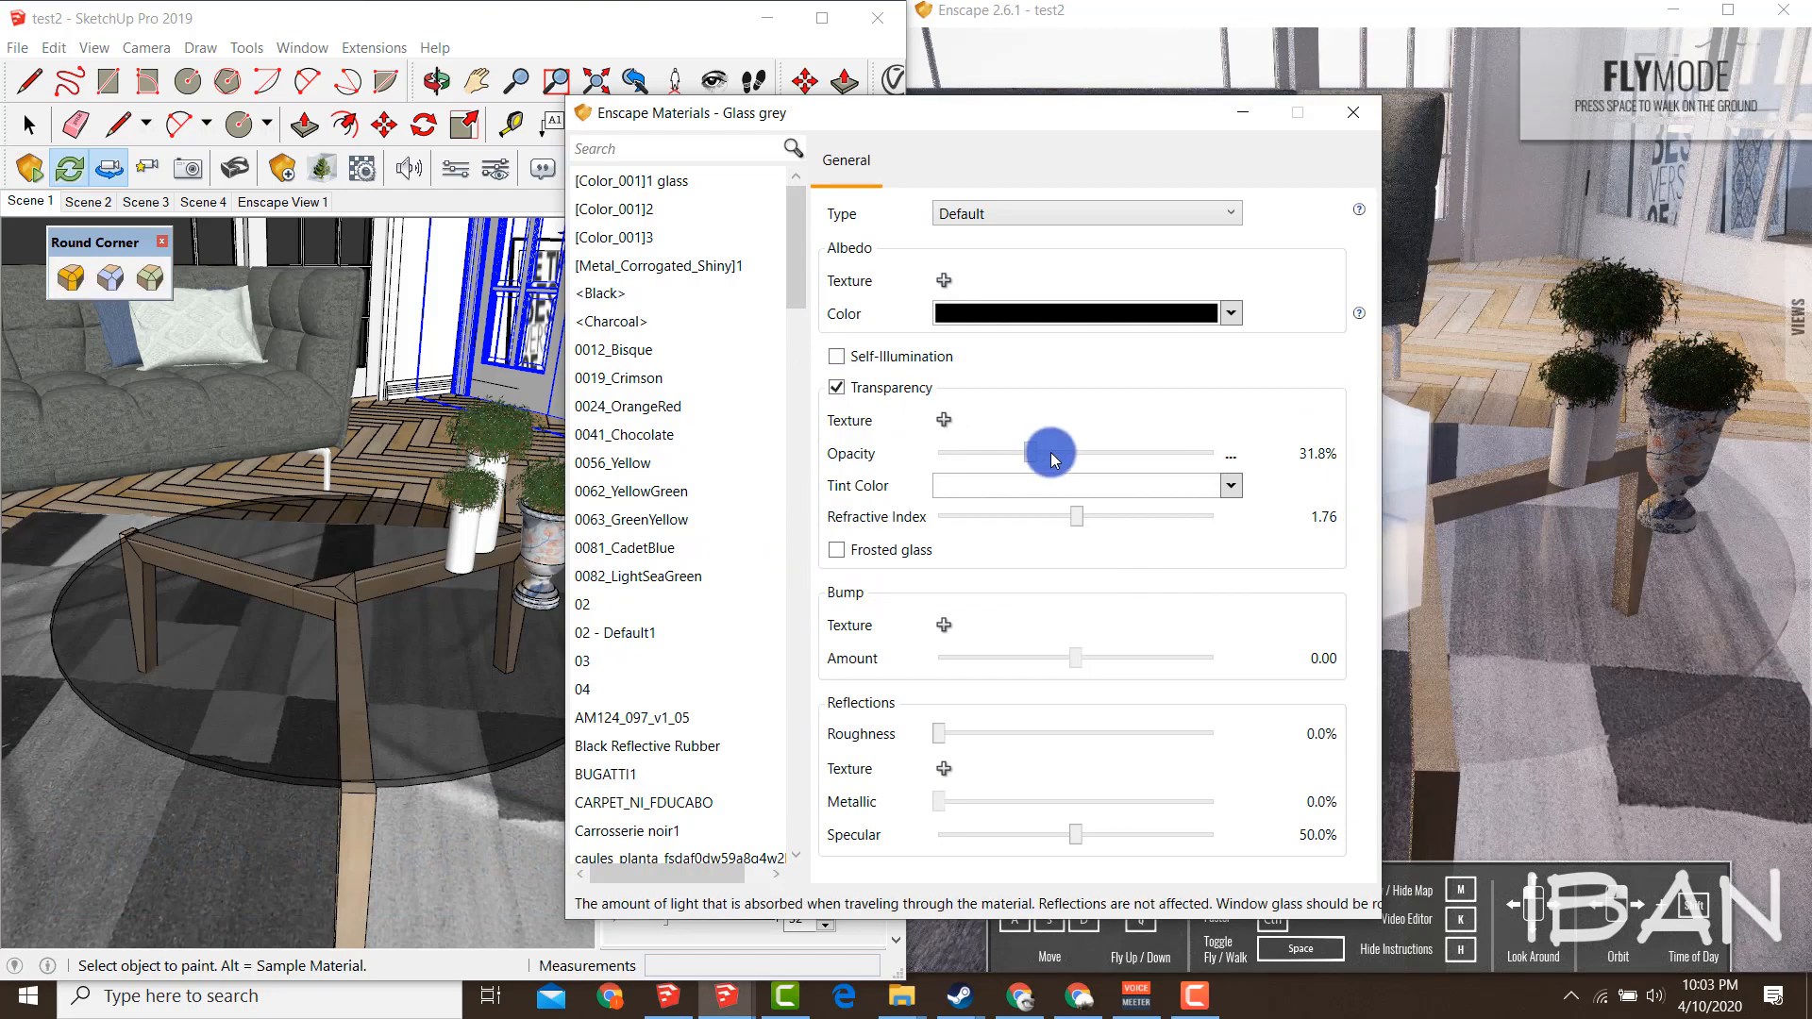
pyautogui.moveTo(1021, 455); pyautogui.dragTo(927, 456)
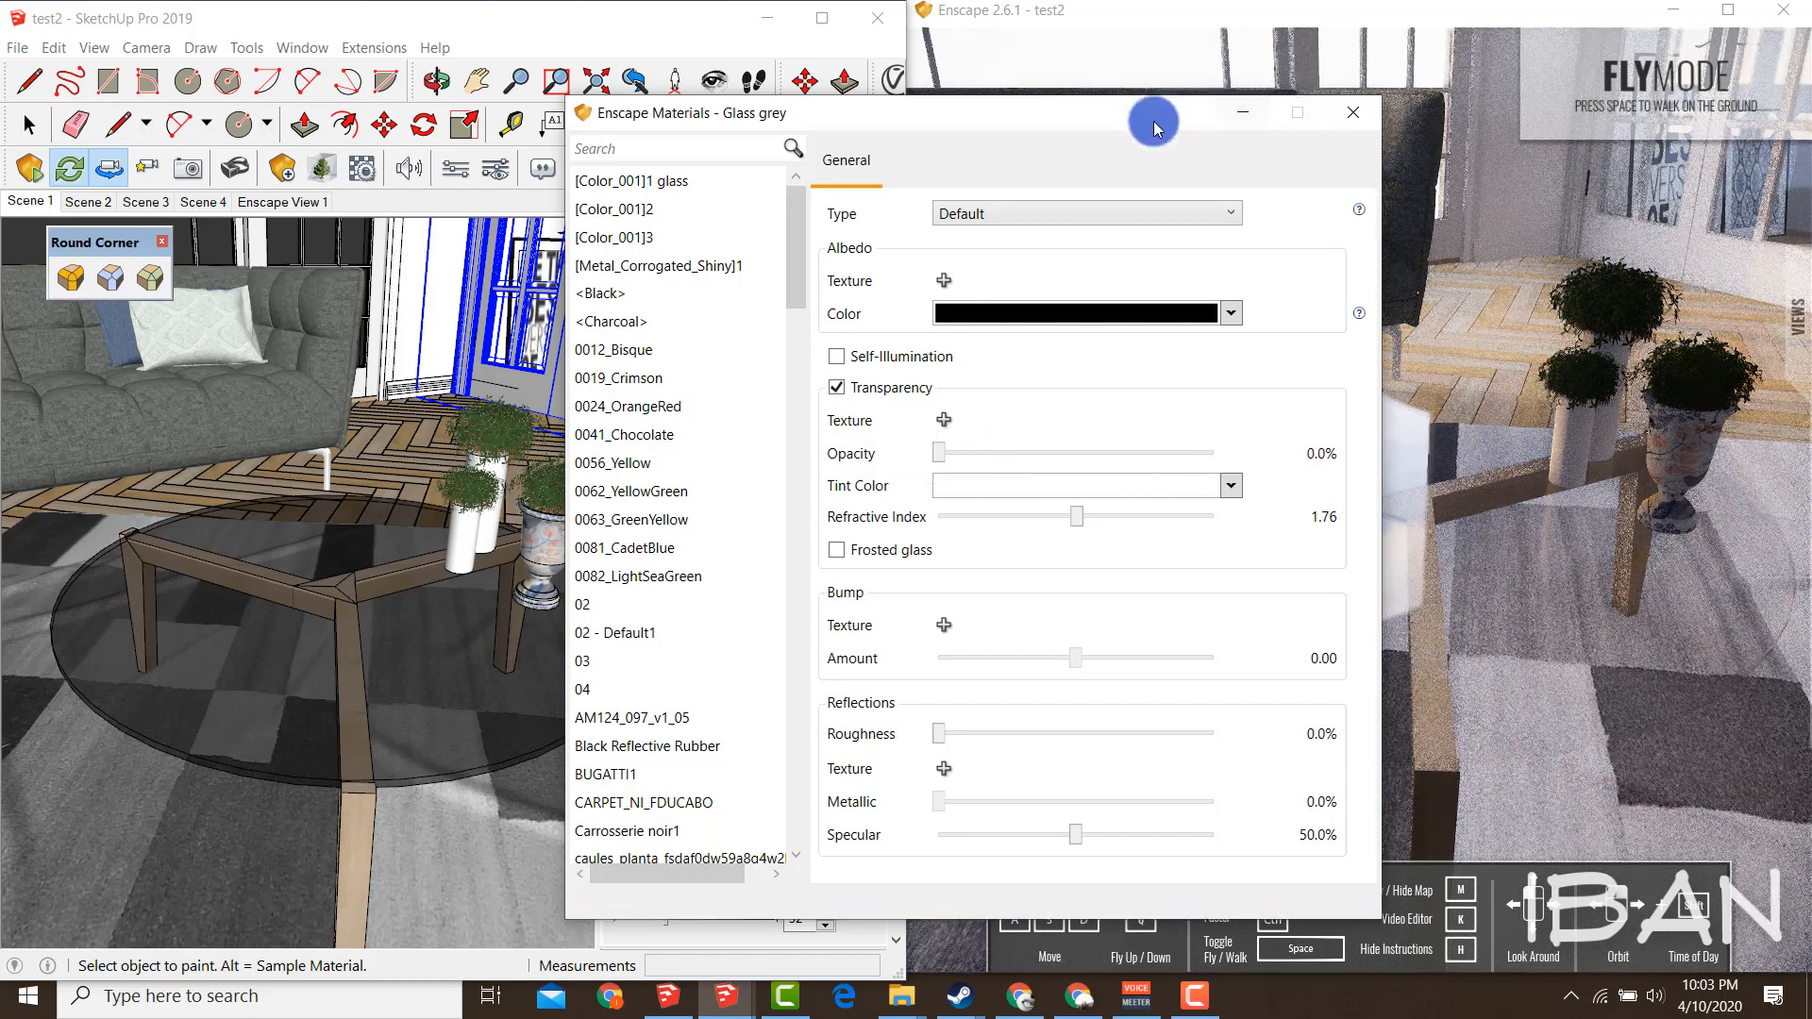
# Raise the Glass grey material's opacity to 95% with the whole tabletop visible in the render
pyautogui.moveTo(1152, 121); pyautogui.dragTo(640, 108)
pyautogui.moveTo(429, 437); pyautogui.dragTo(707, 440)
pyautogui.moveTo(439, 438); pyautogui.dragTo(770, 338)
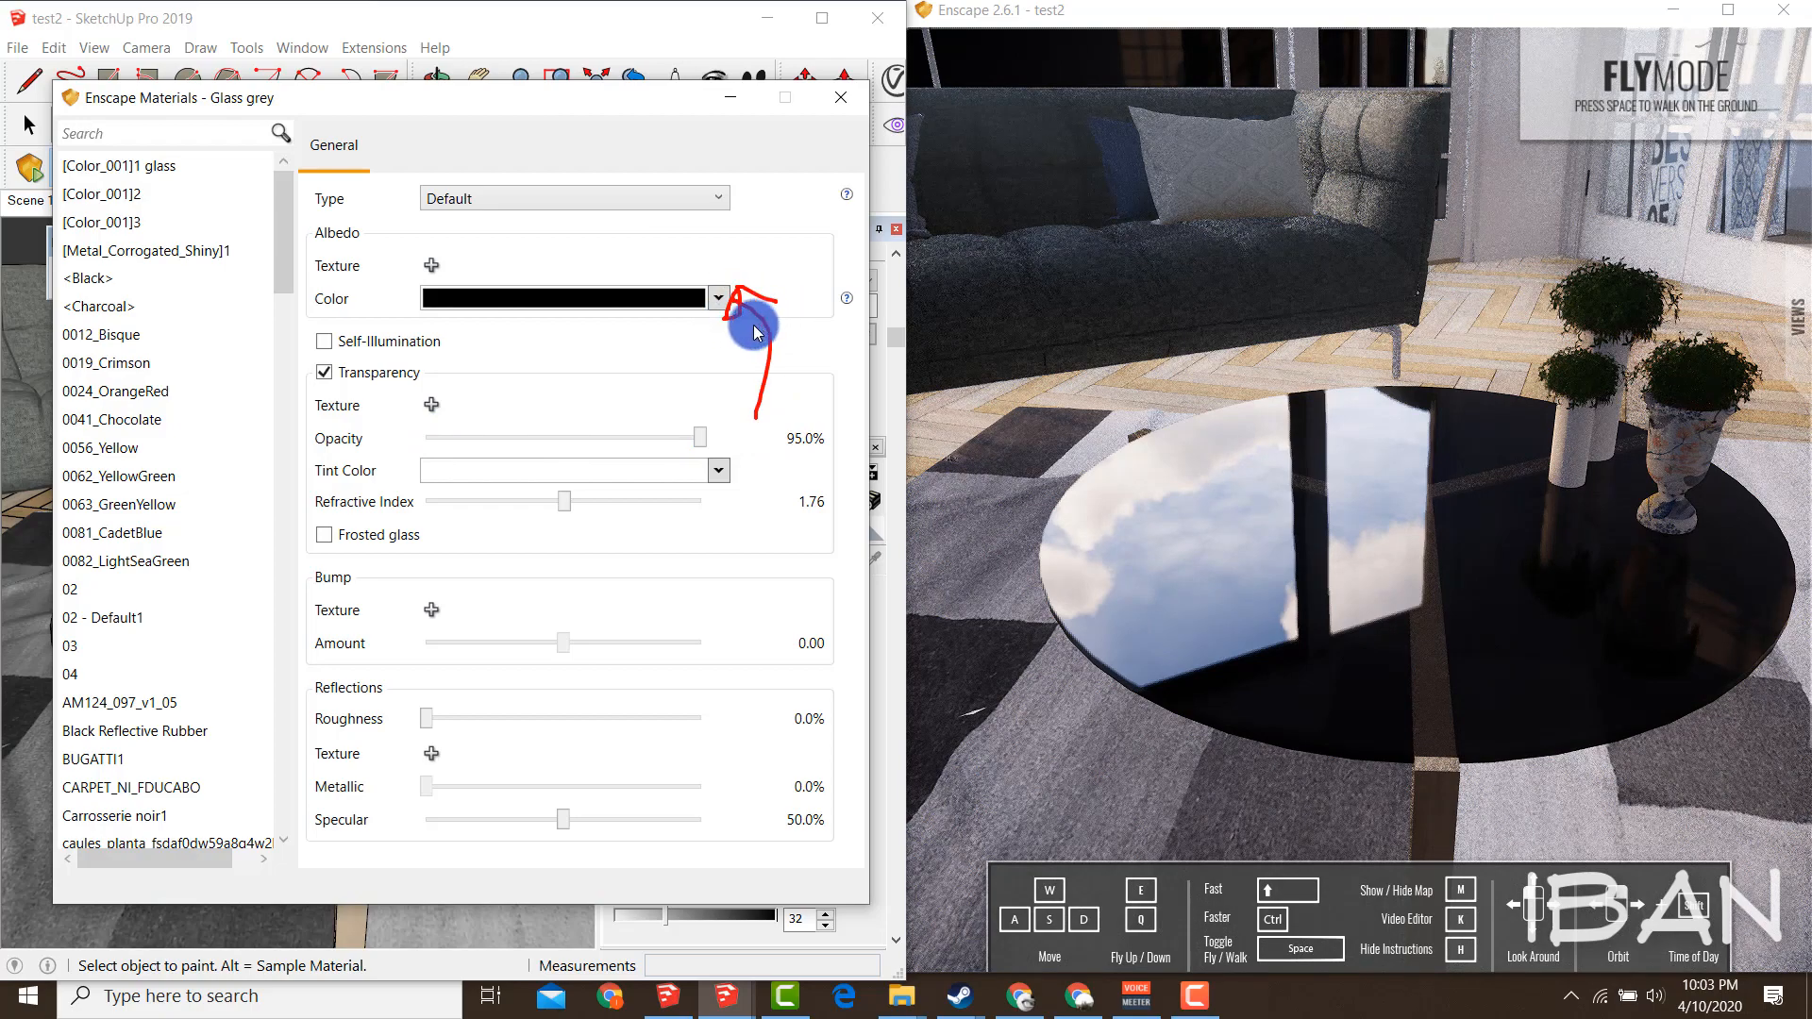
# Return the Glass grey material's opacity to 0%
pyautogui.click(703, 438)
pyautogui.moveTo(703, 444); pyautogui.dragTo(270, 343)
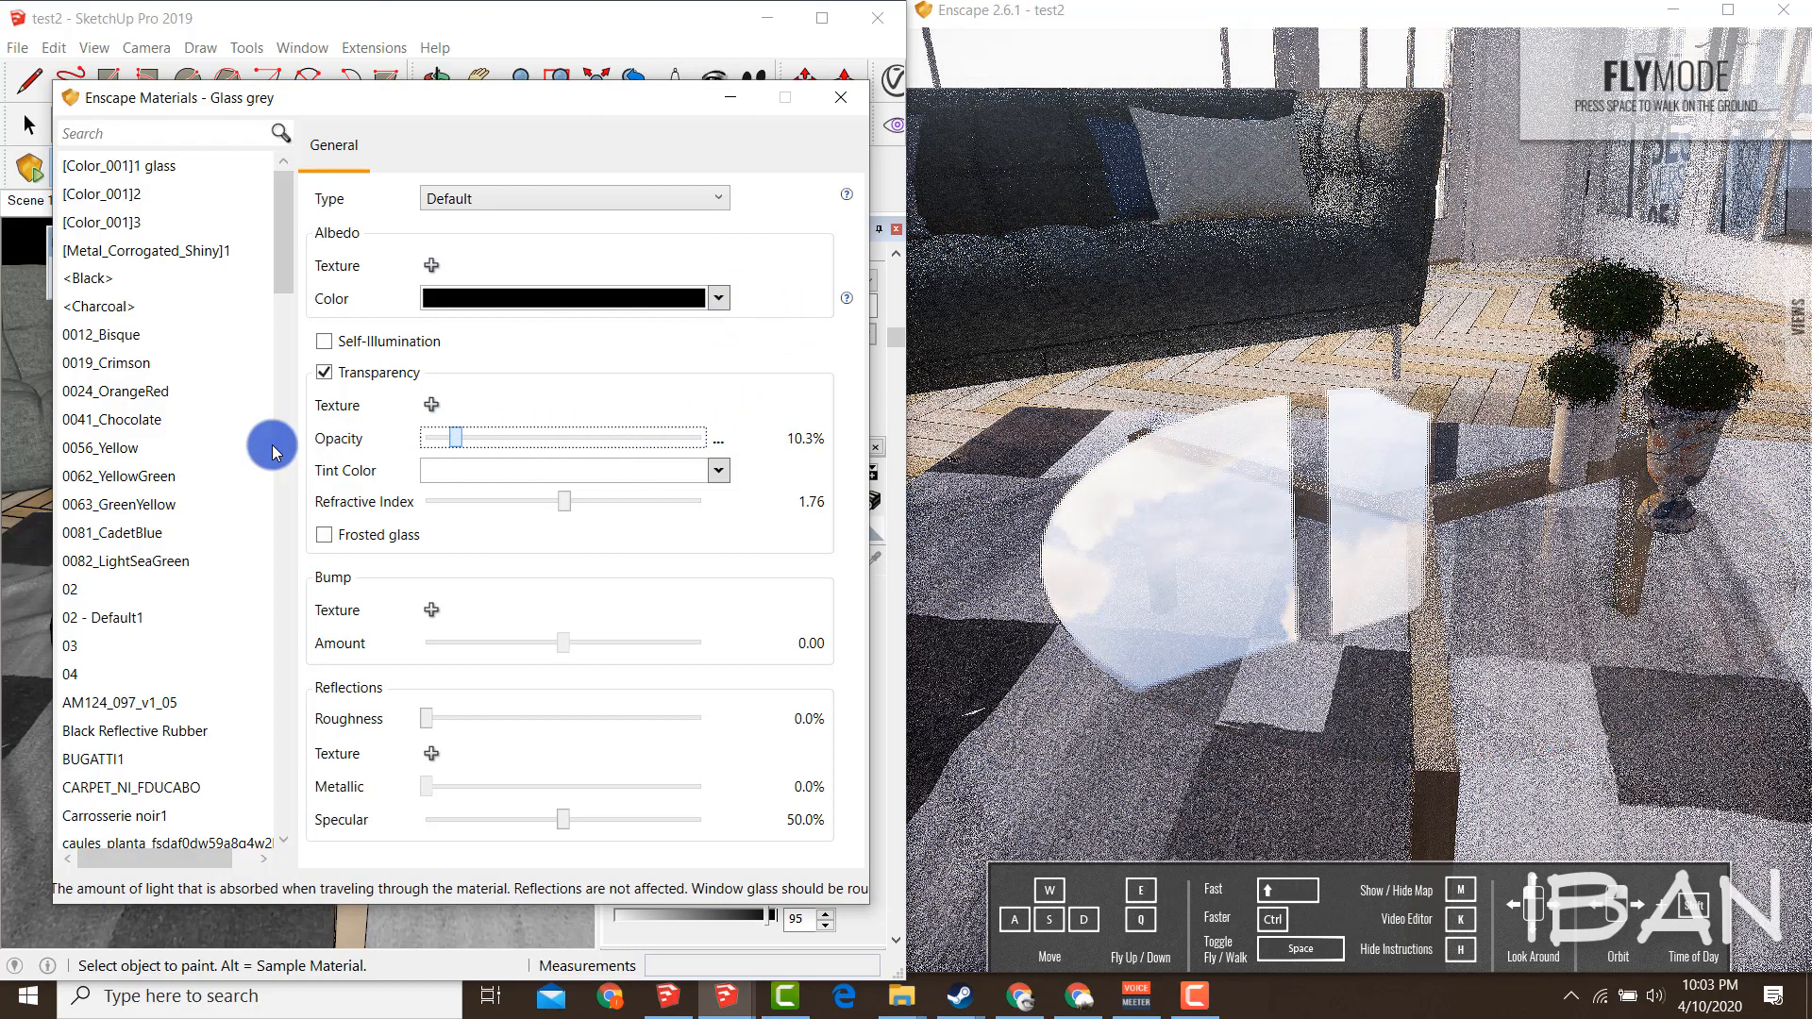
pyautogui.moveTo(415, 306)
pyautogui.mouseDown()
pyautogui.moveTo(938, 303)
pyautogui.moveTo(454, 293)
pyautogui.mouseUp()
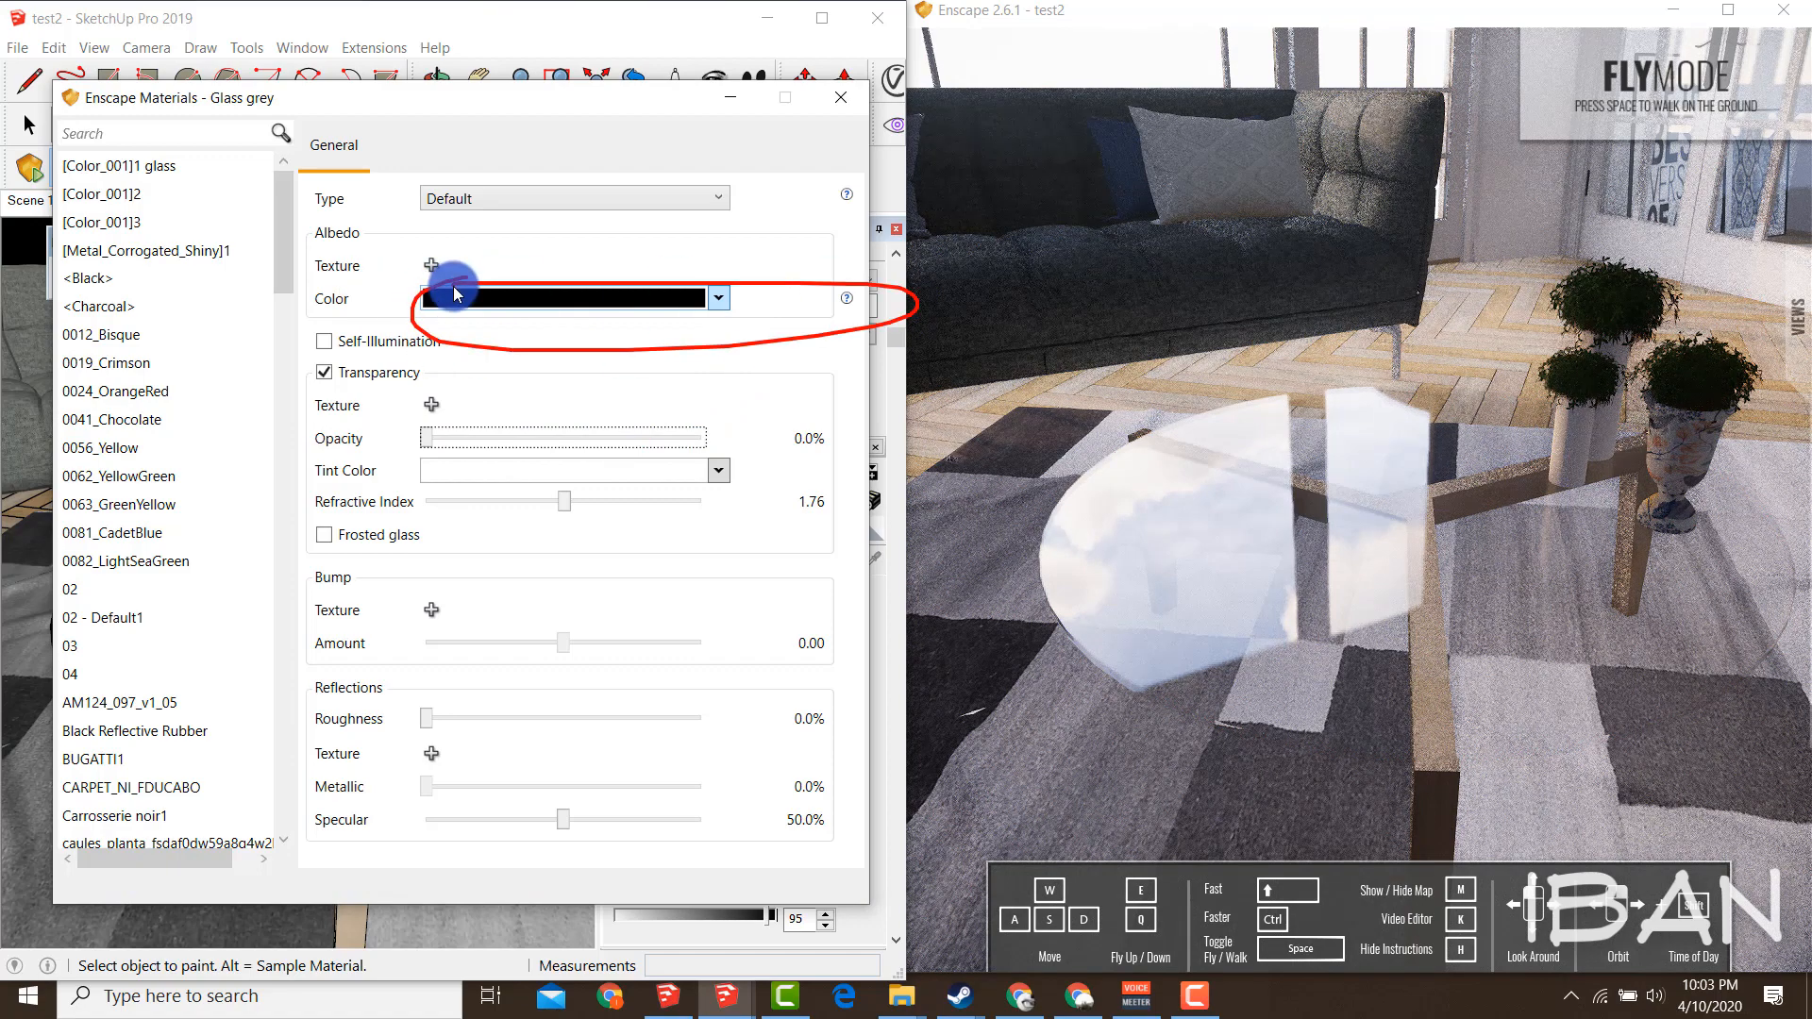
pyautogui.press('Escape')
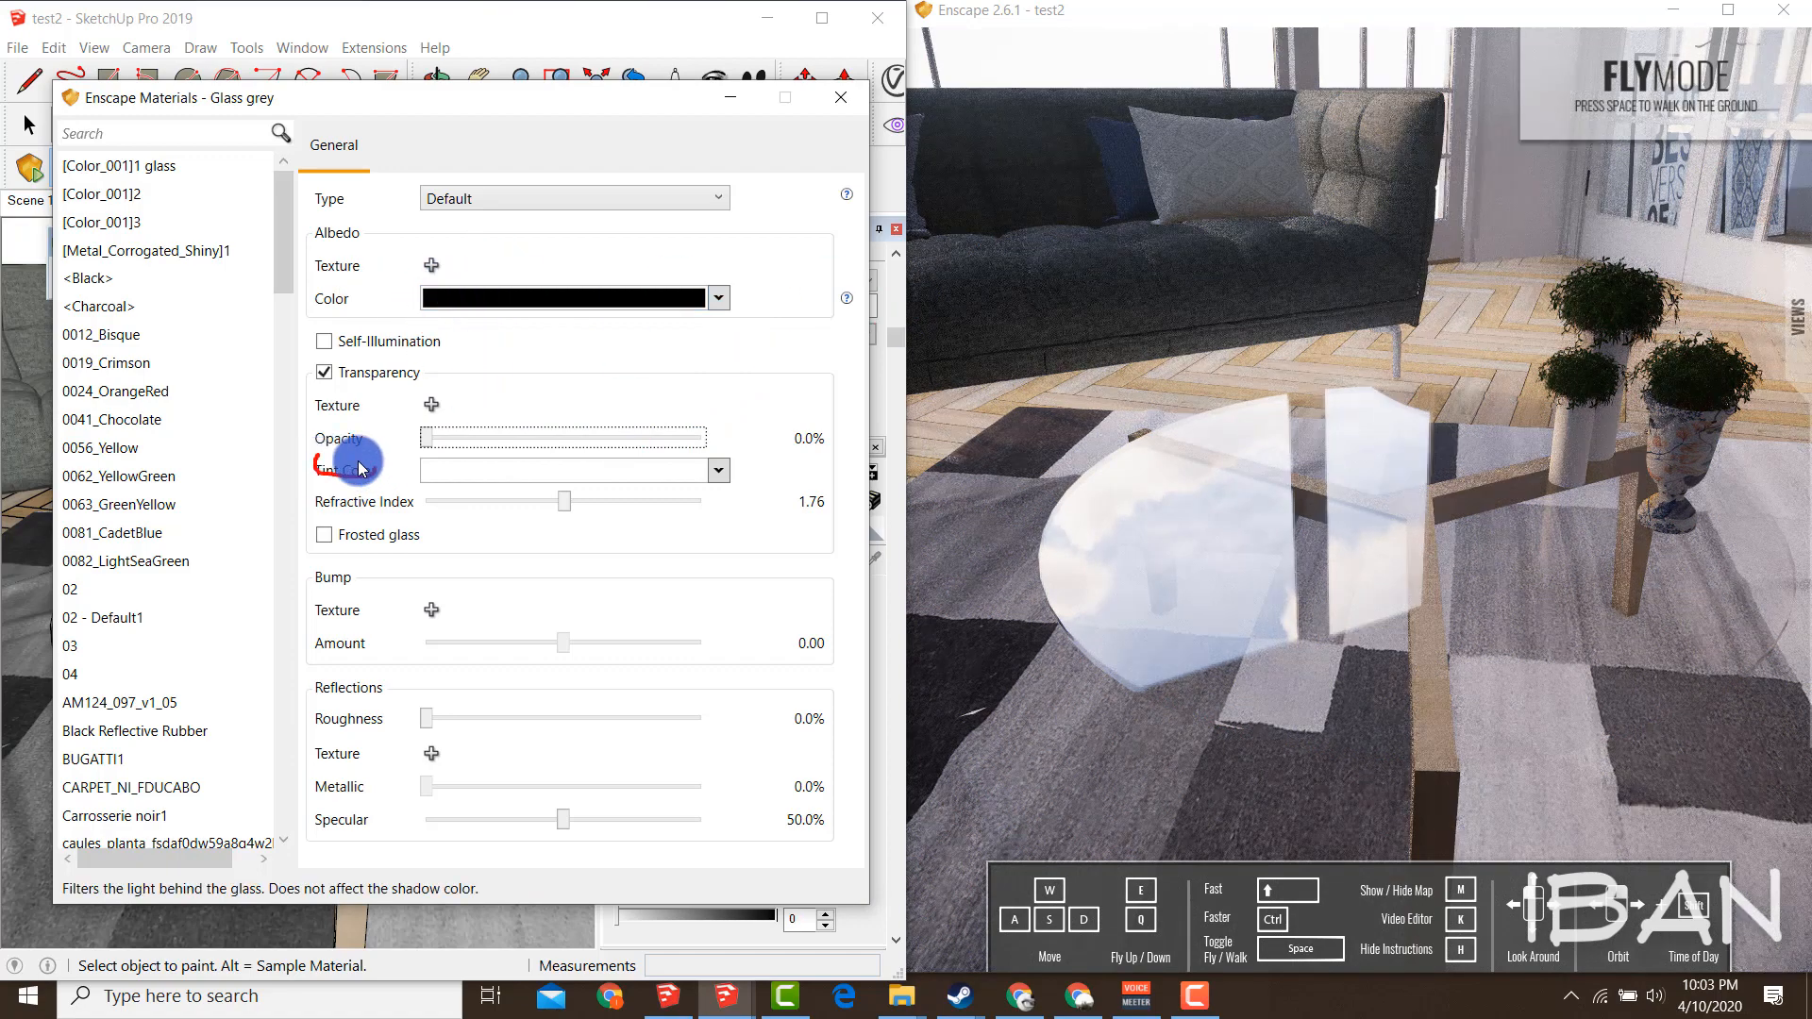
# Set the Glass grey material's transparency tint color to red
pyautogui.click(486, 472)
pyautogui.click(497, 472)
pyautogui.click(501, 473)
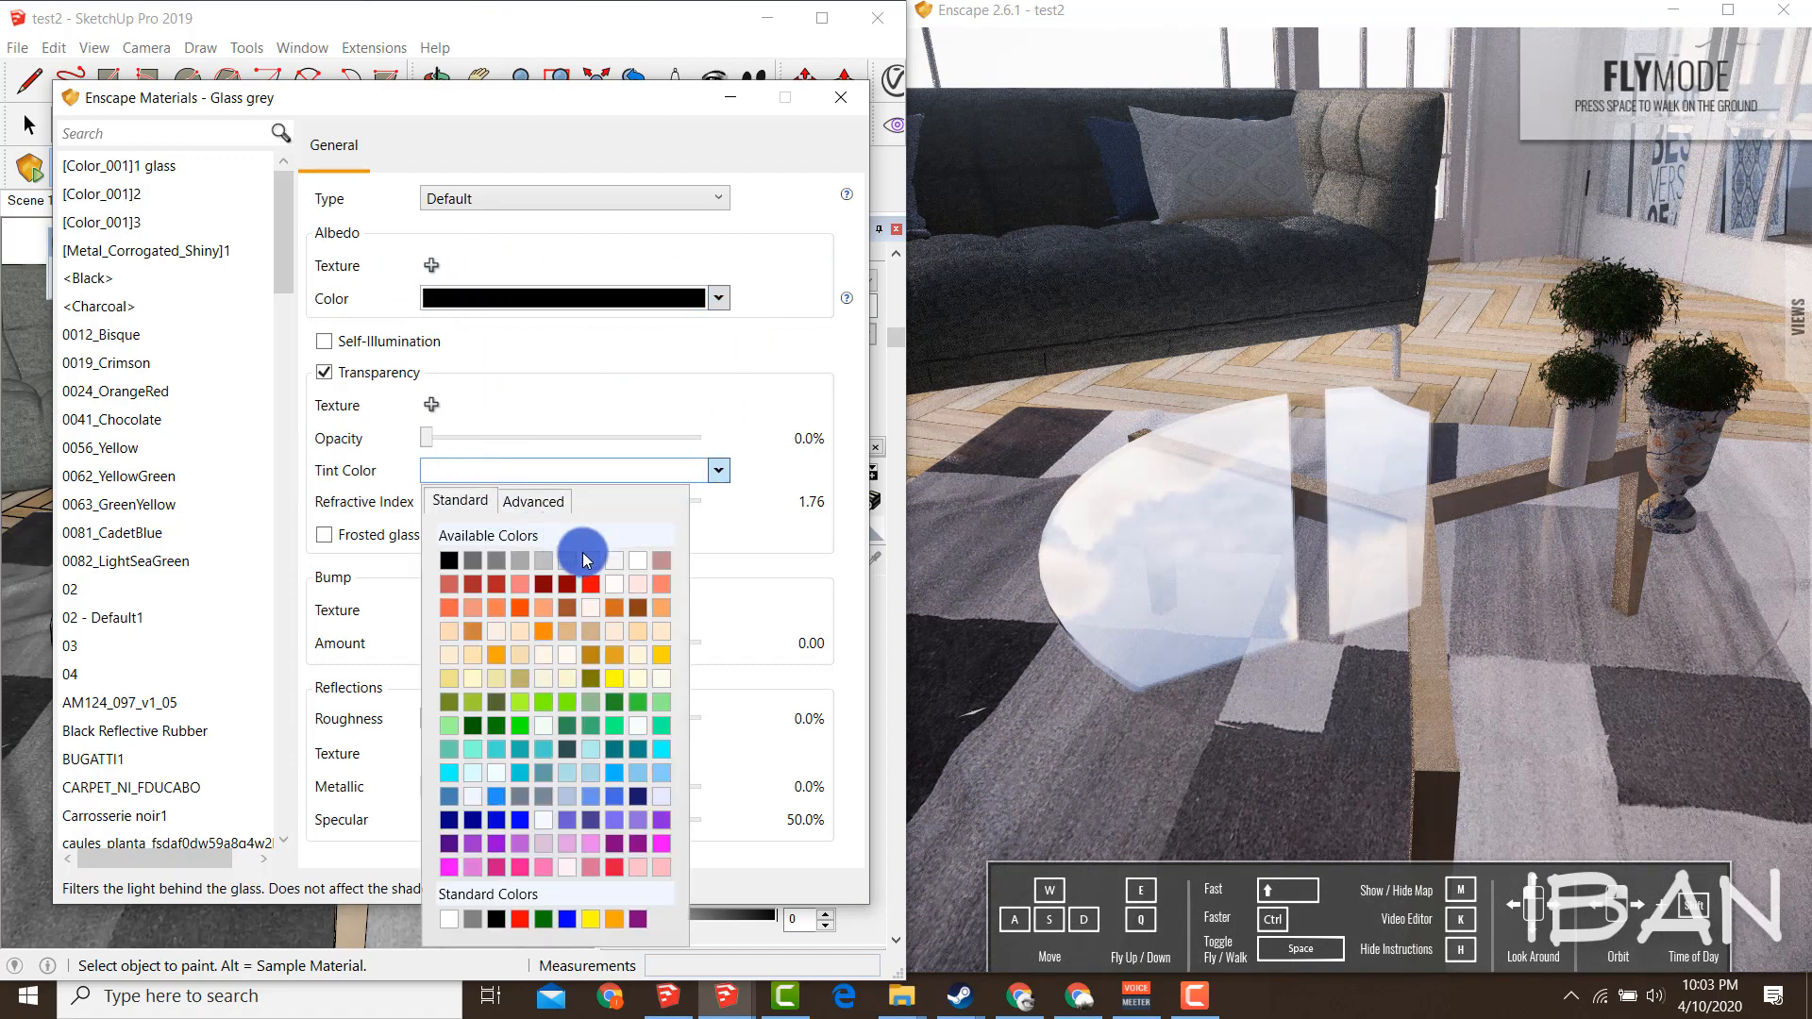
pyautogui.click(597, 609)
pyautogui.click(606, 482)
pyautogui.click(578, 576)
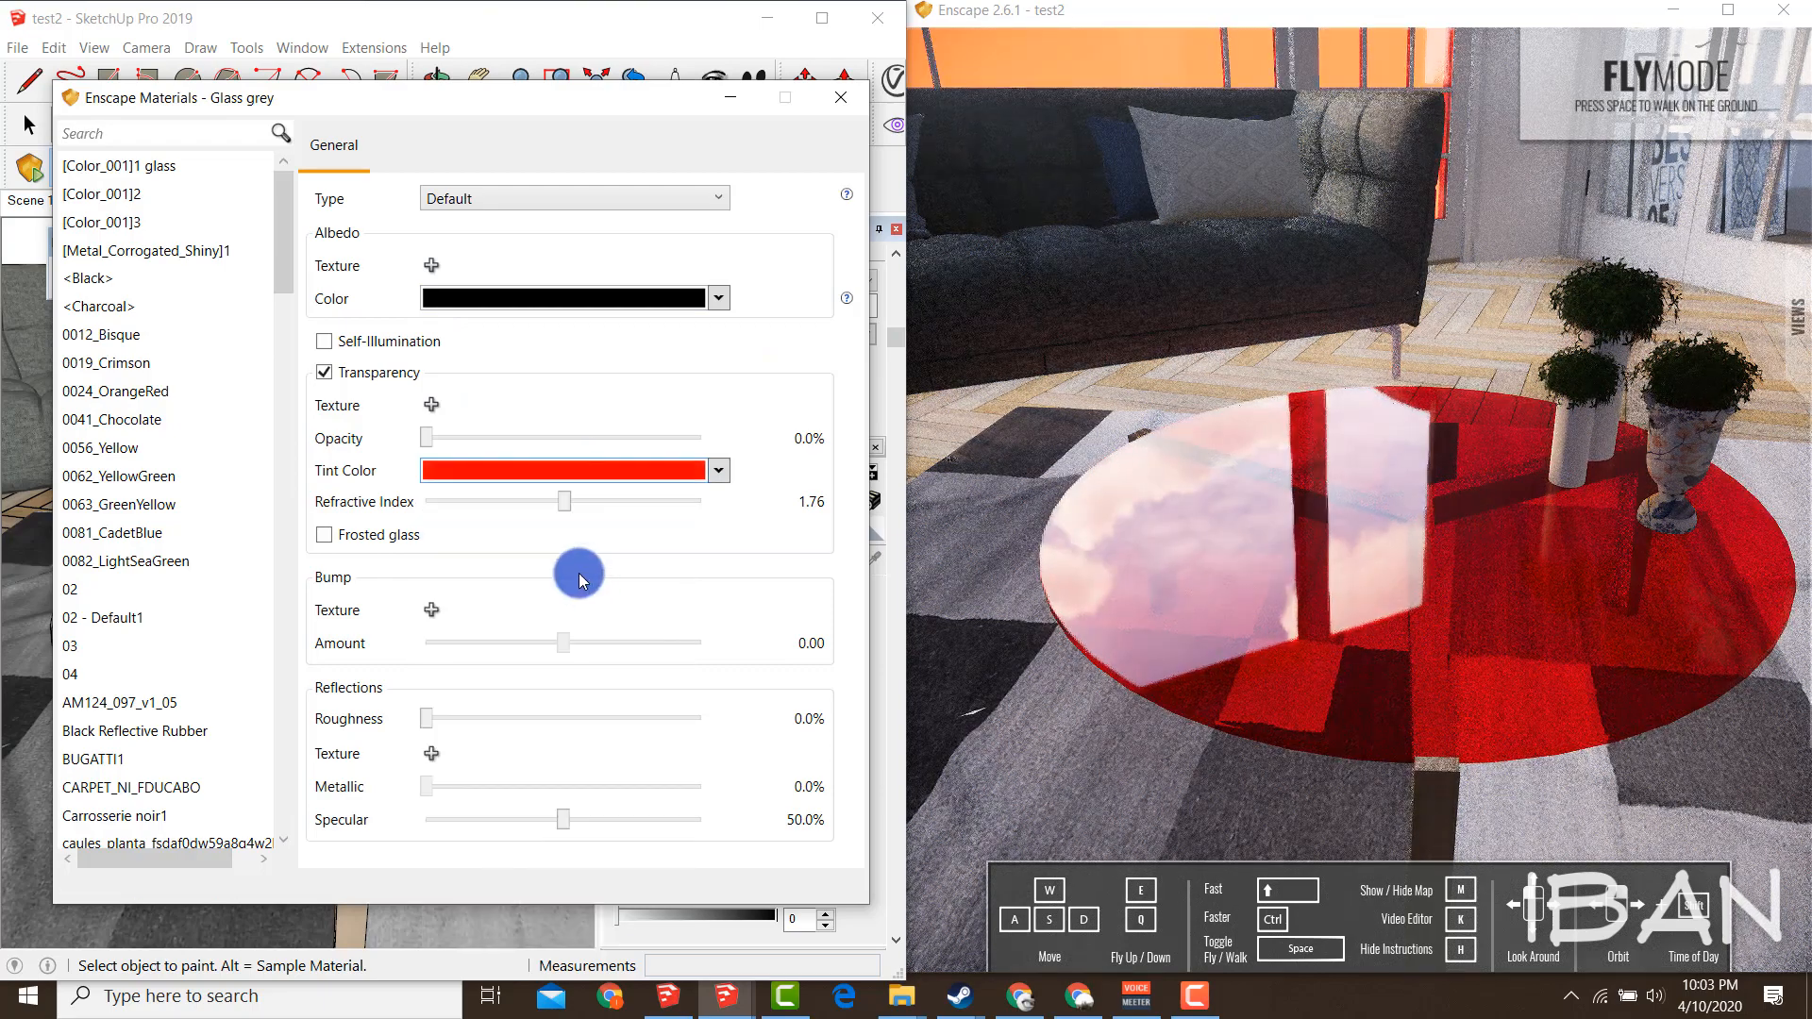
pyautogui.click(515, 472)
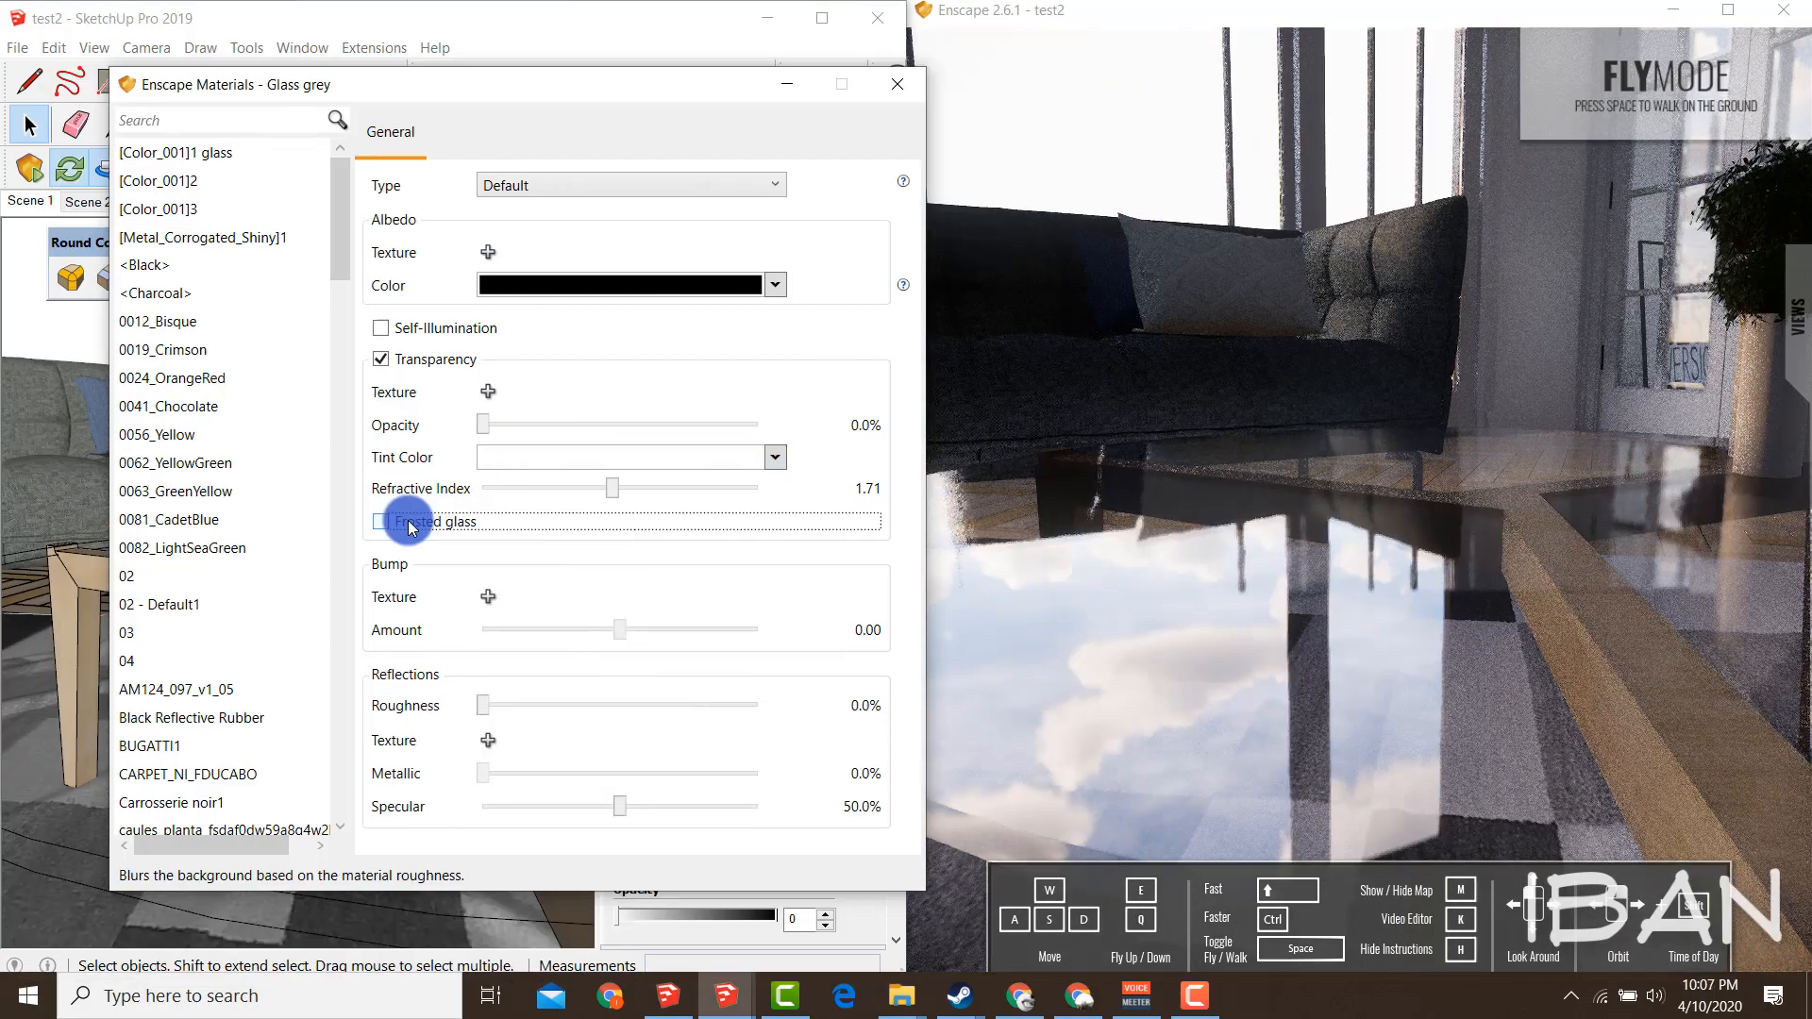
# Enable frosted glass for the Glass grey material and view a frosted glass reference image in Chrome
pyautogui.click(416, 525)
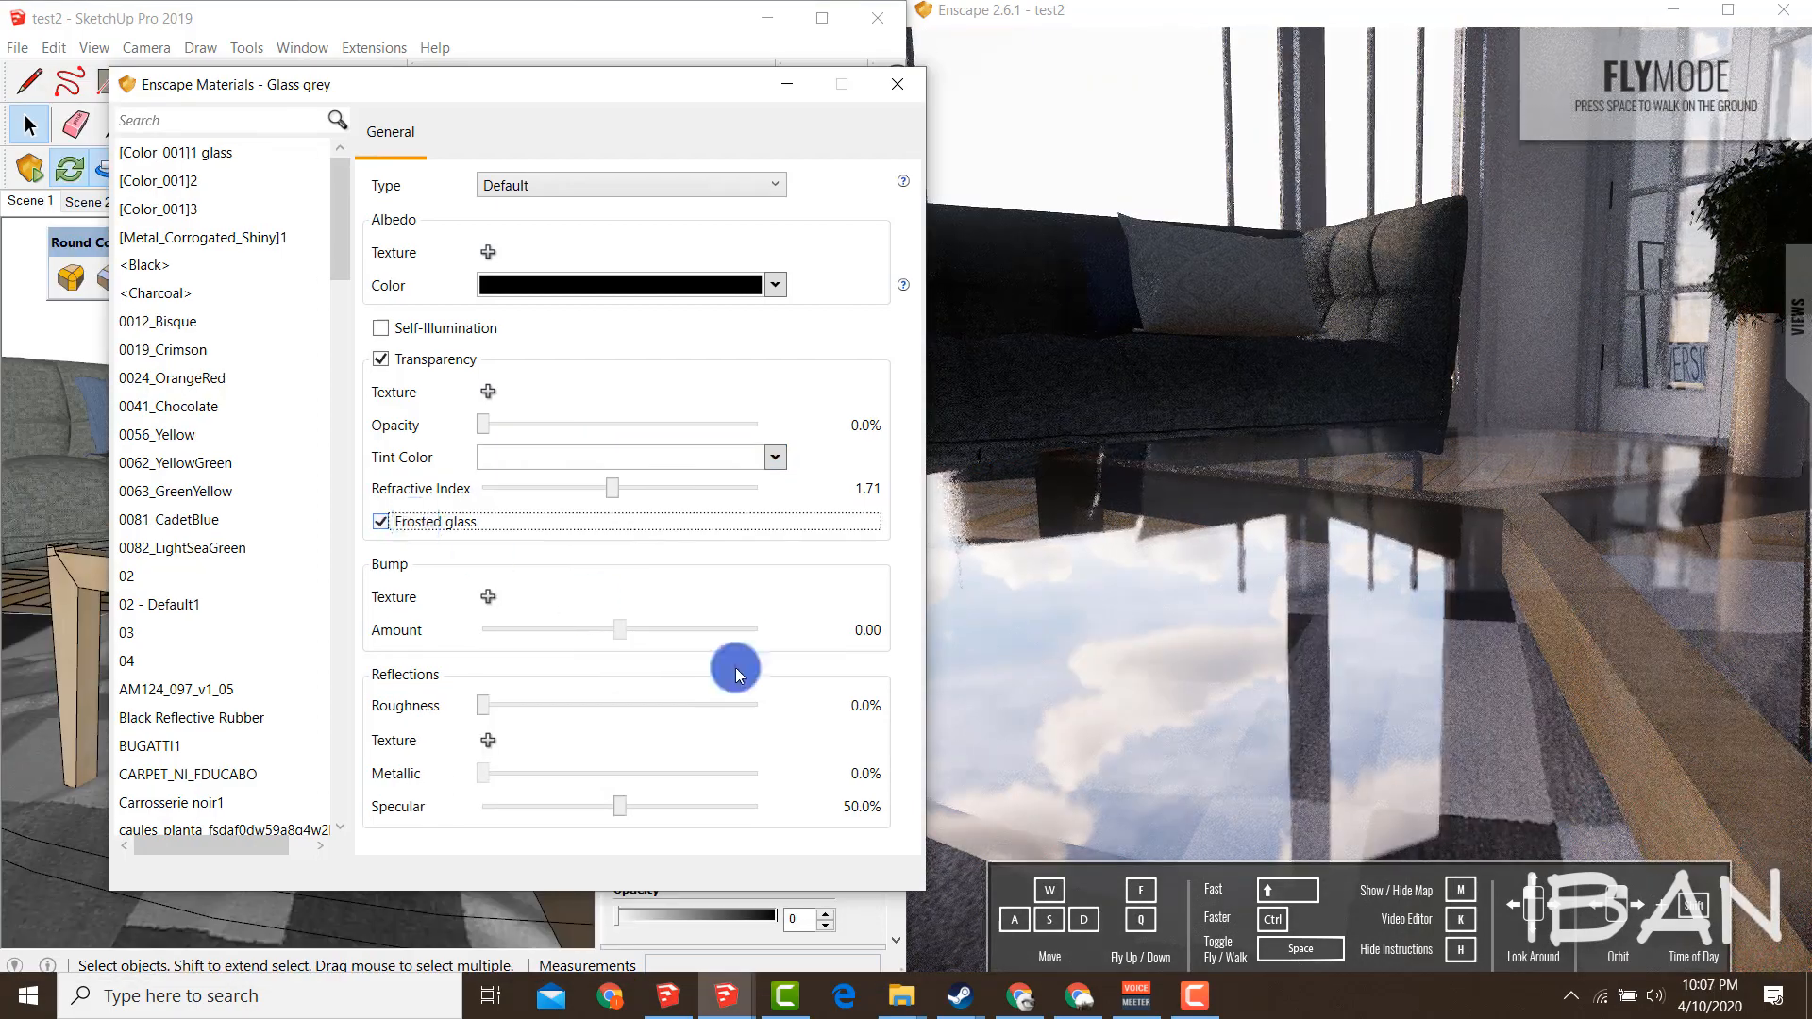
pyautogui.click(1038, 984)
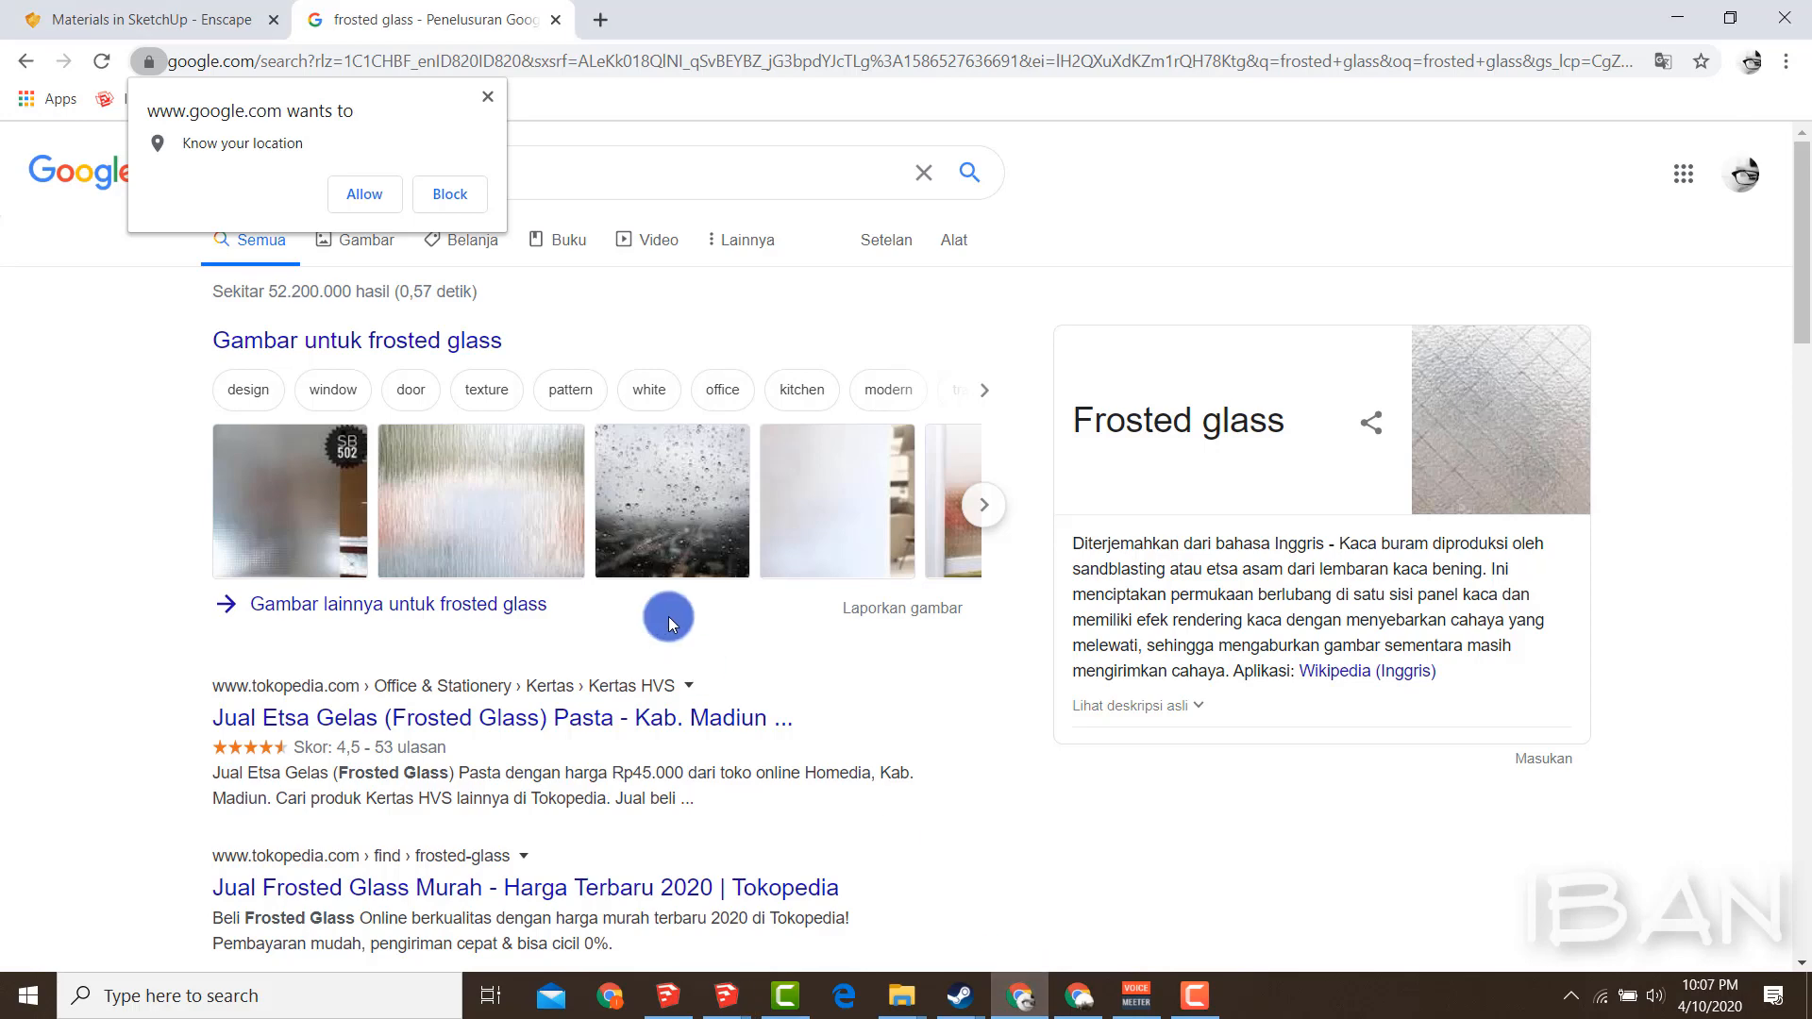
pyautogui.click(347, 260)
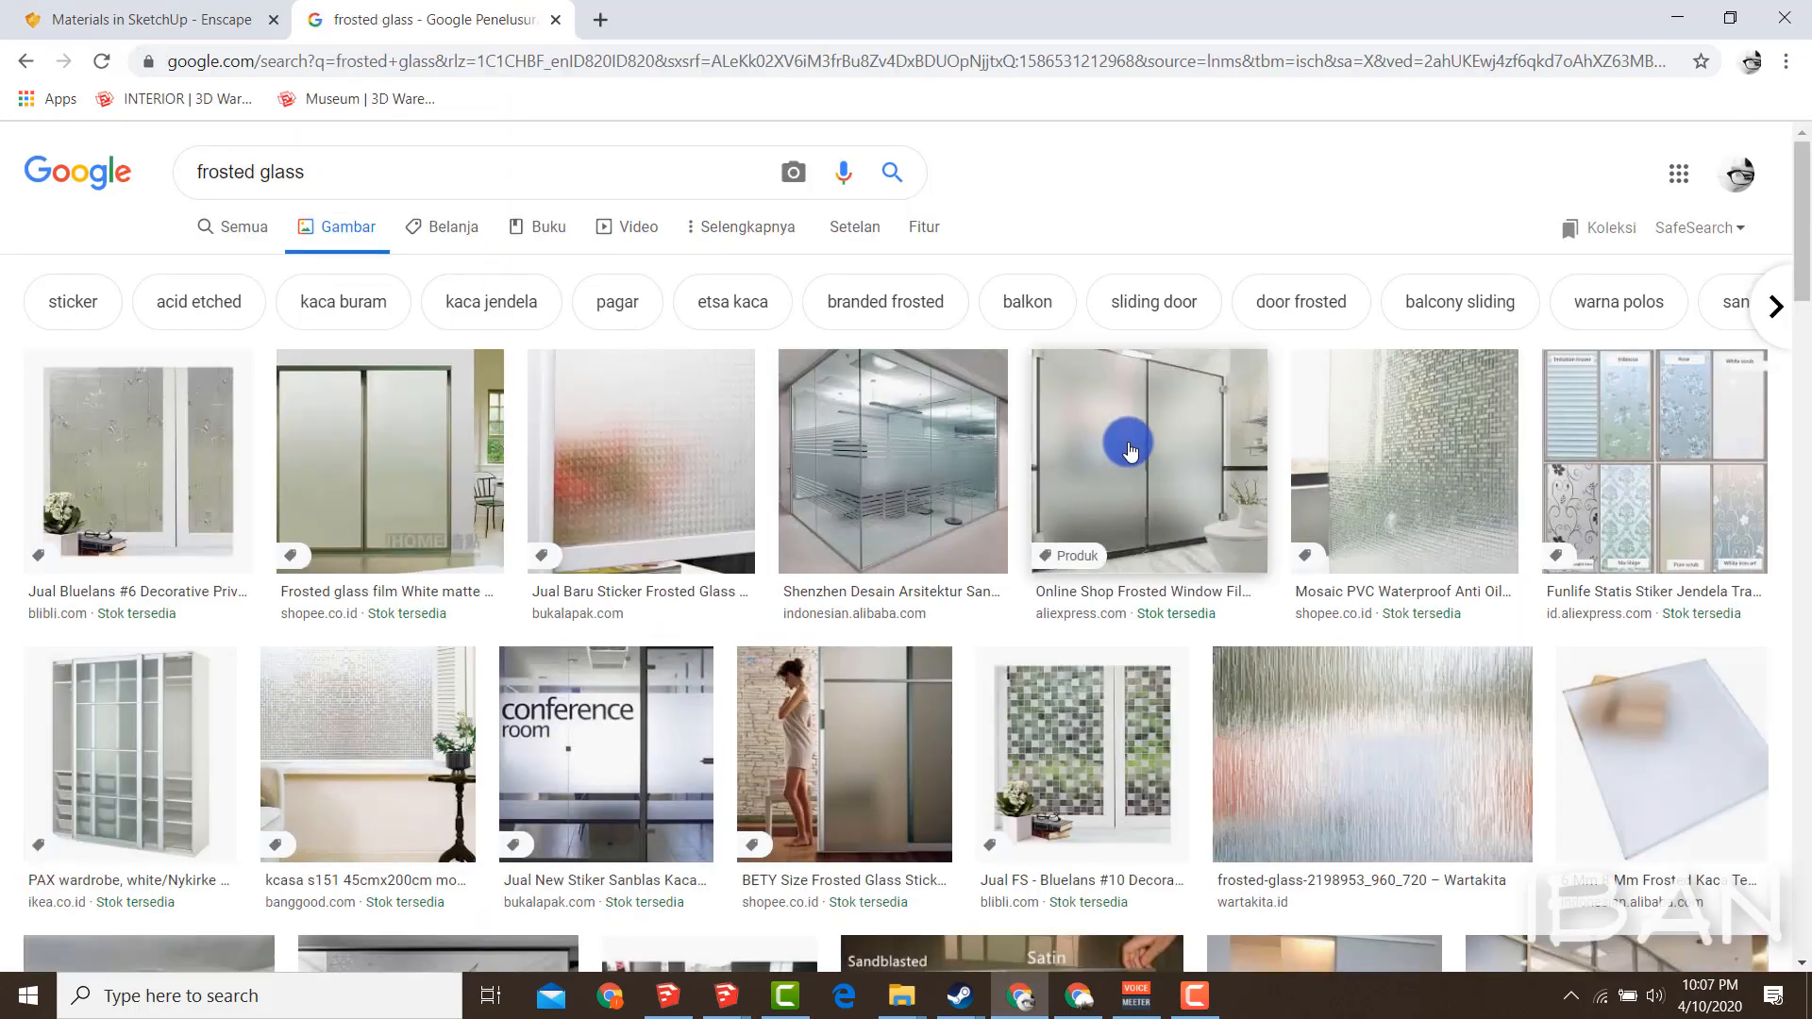
pyautogui.click(1128, 455)
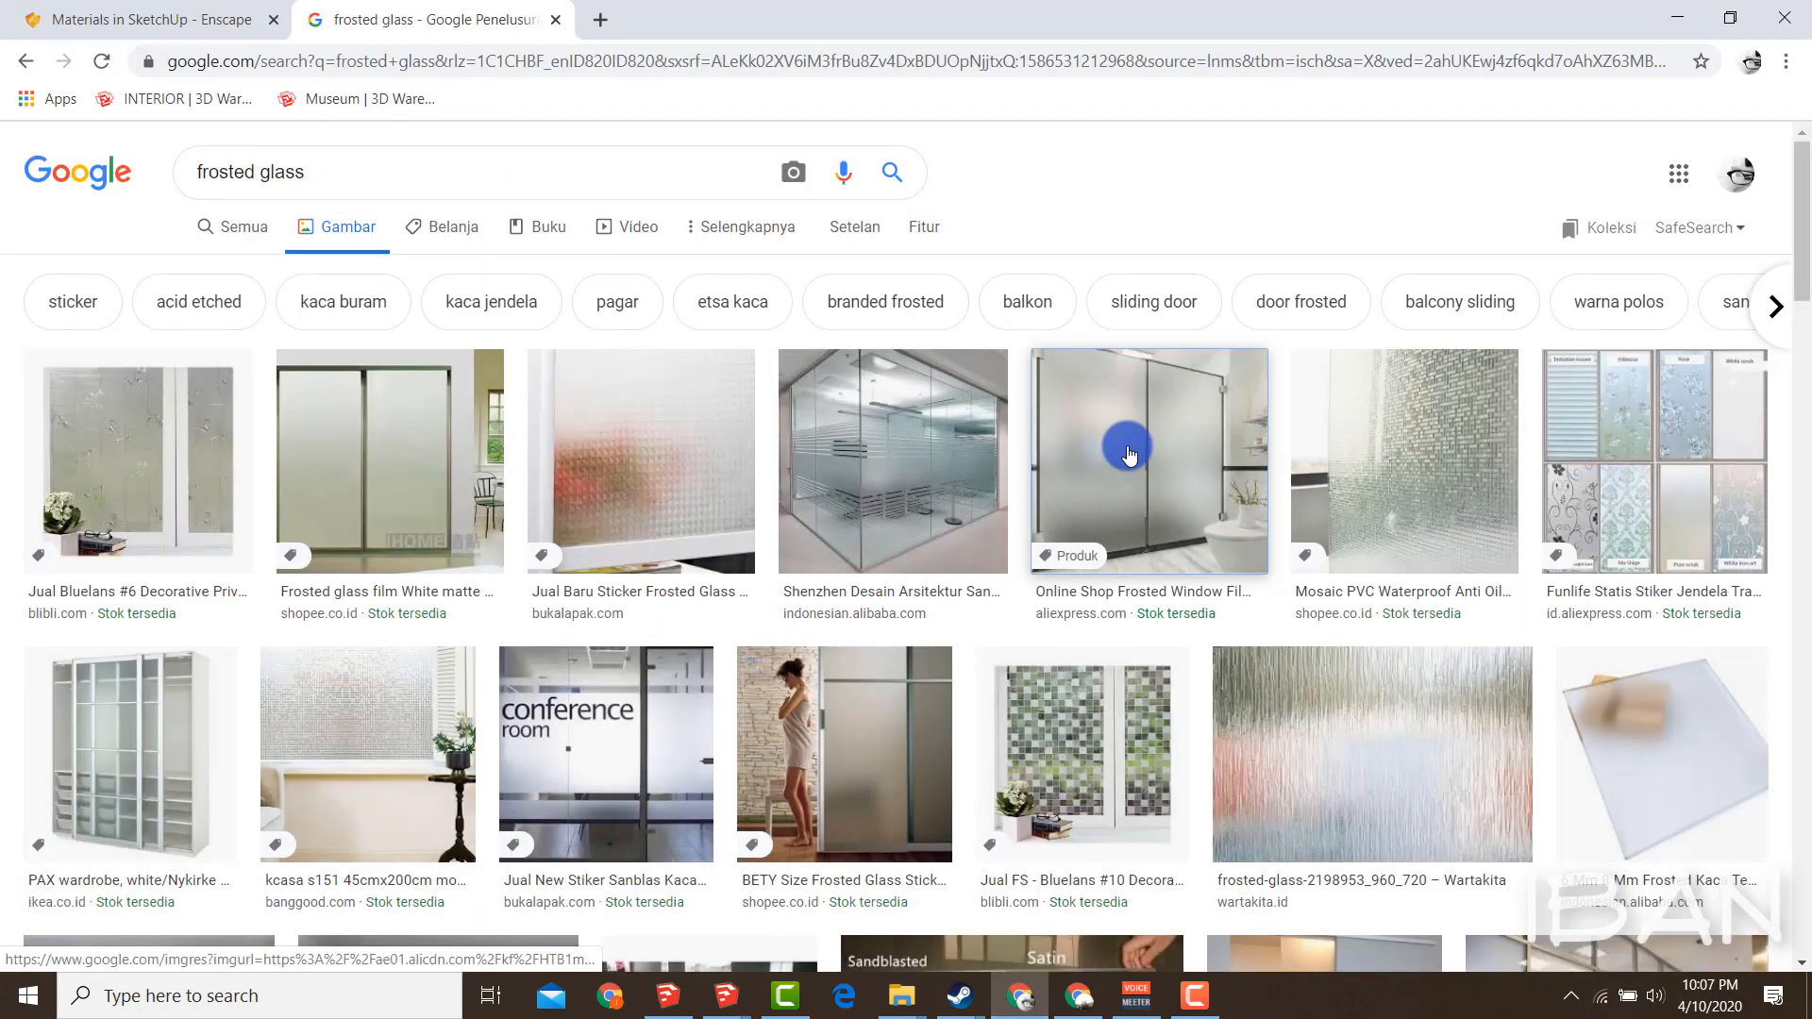
# Switch back to Enscape and increase the frosted glass material's reflection roughness
pyautogui.click(726, 995)
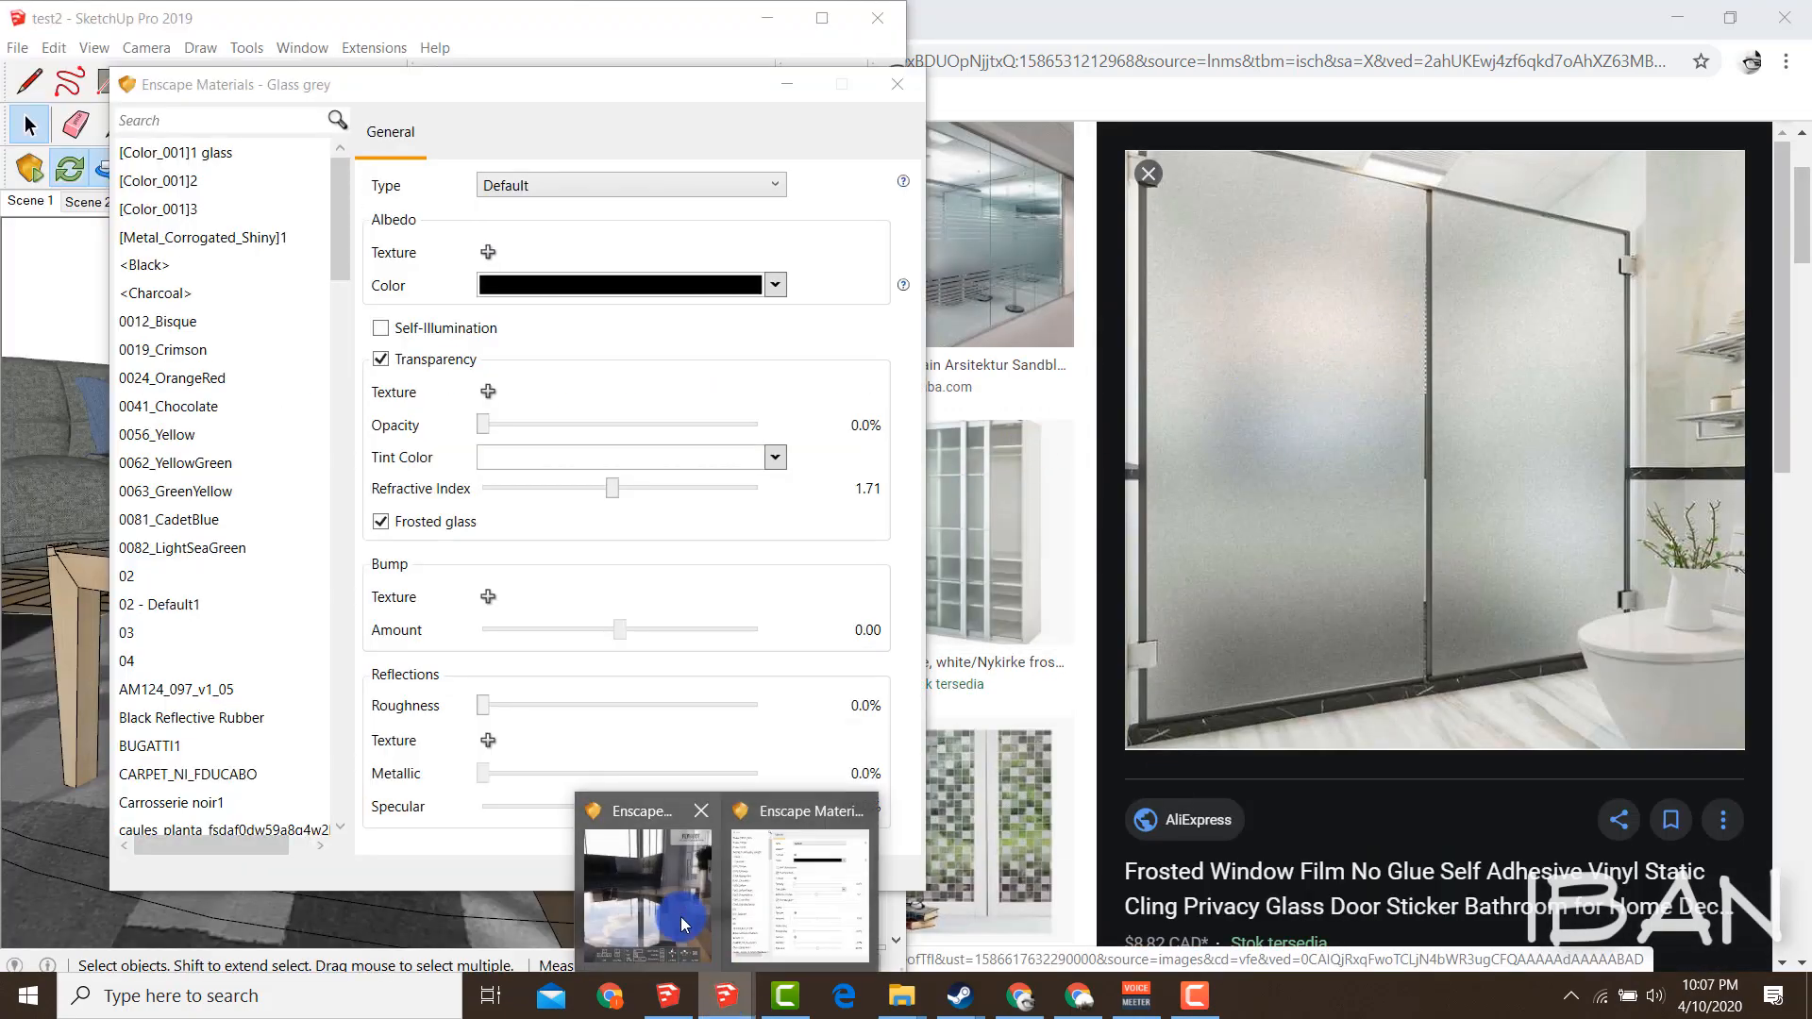
pyautogui.click(681, 918)
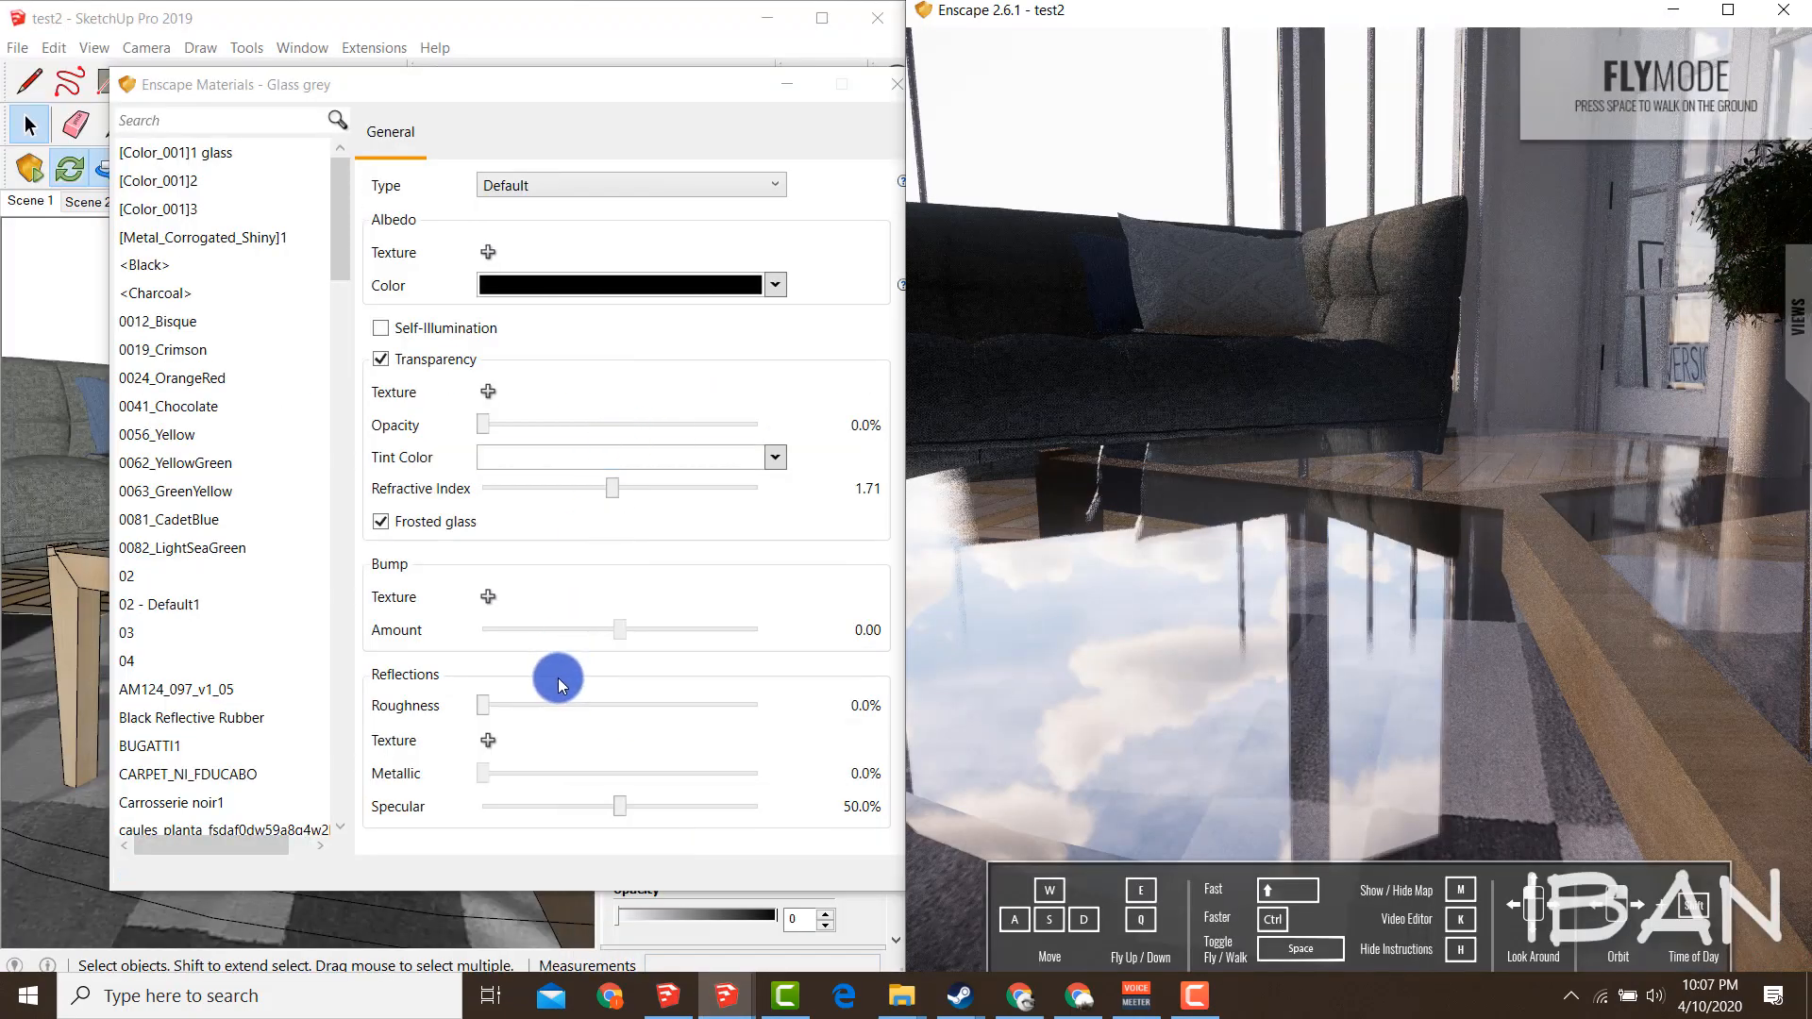
pyautogui.moveTo(485, 706); pyautogui.dragTo(605, 700)
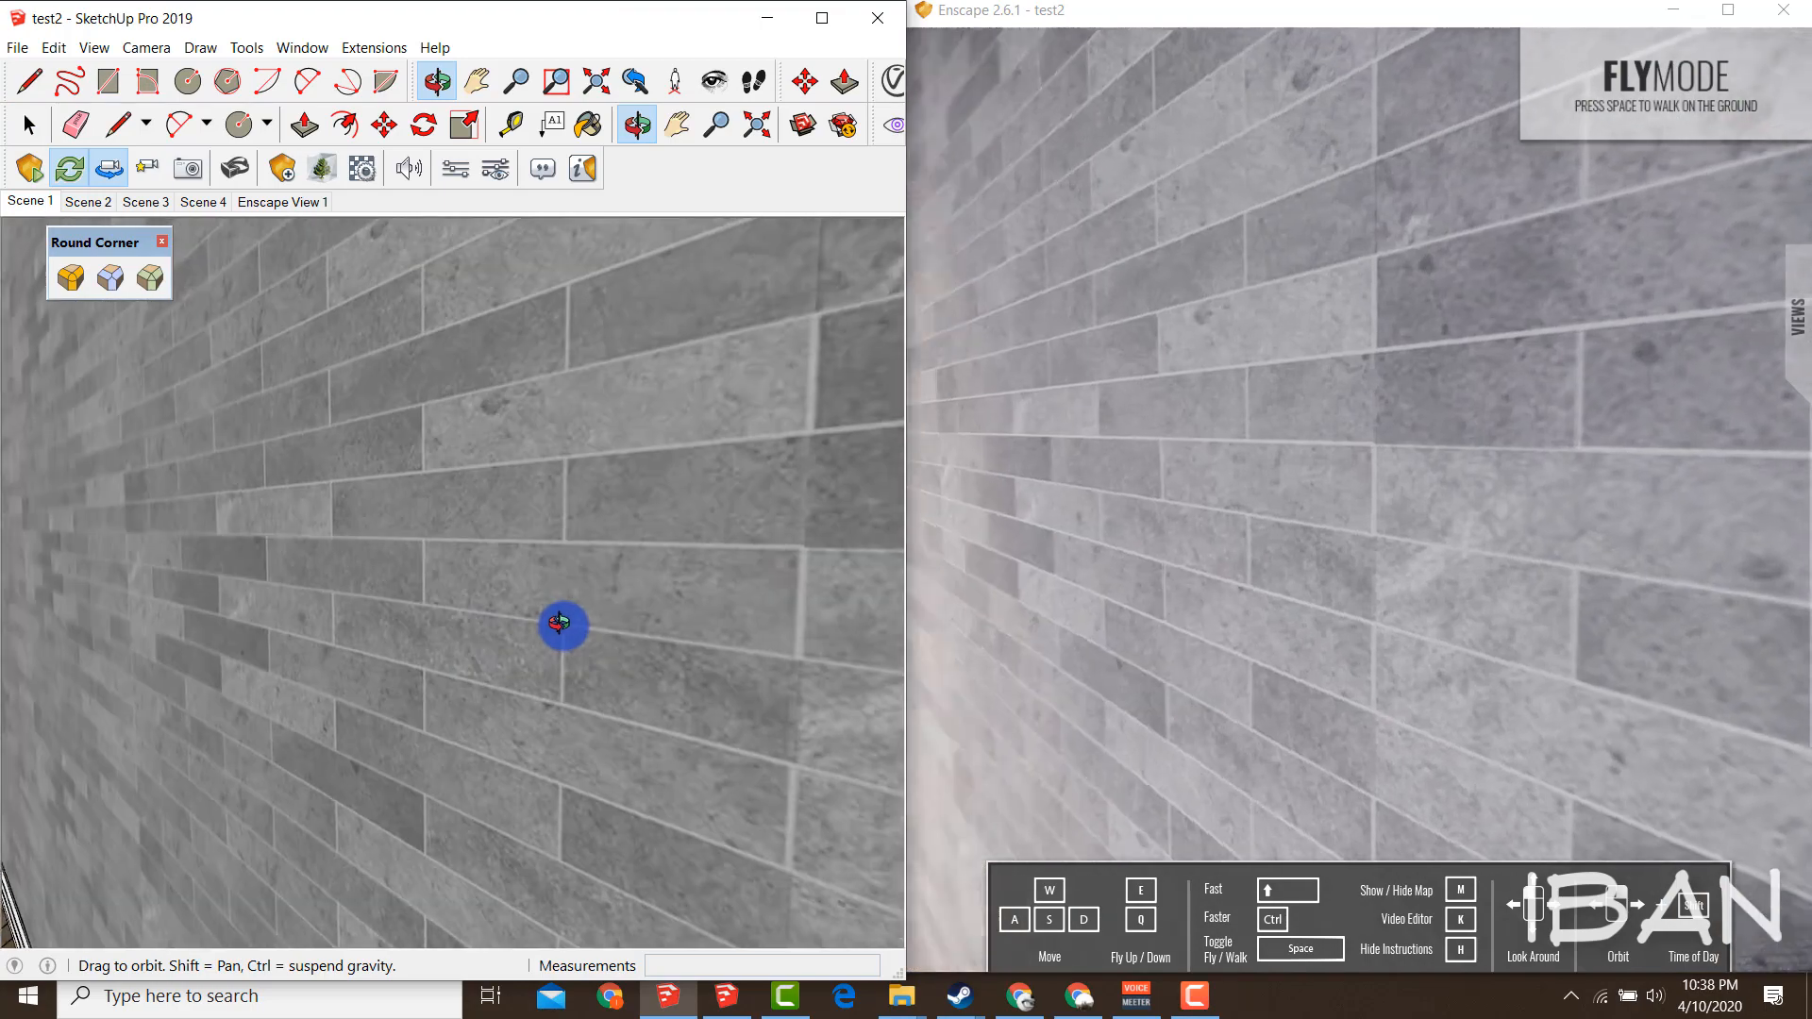
# Sample the grey tile wall's material and rename it Color A02 ceramic
pyautogui.moveTo(561, 623); pyautogui.dragTo(485, 635)
pyautogui.press('b')
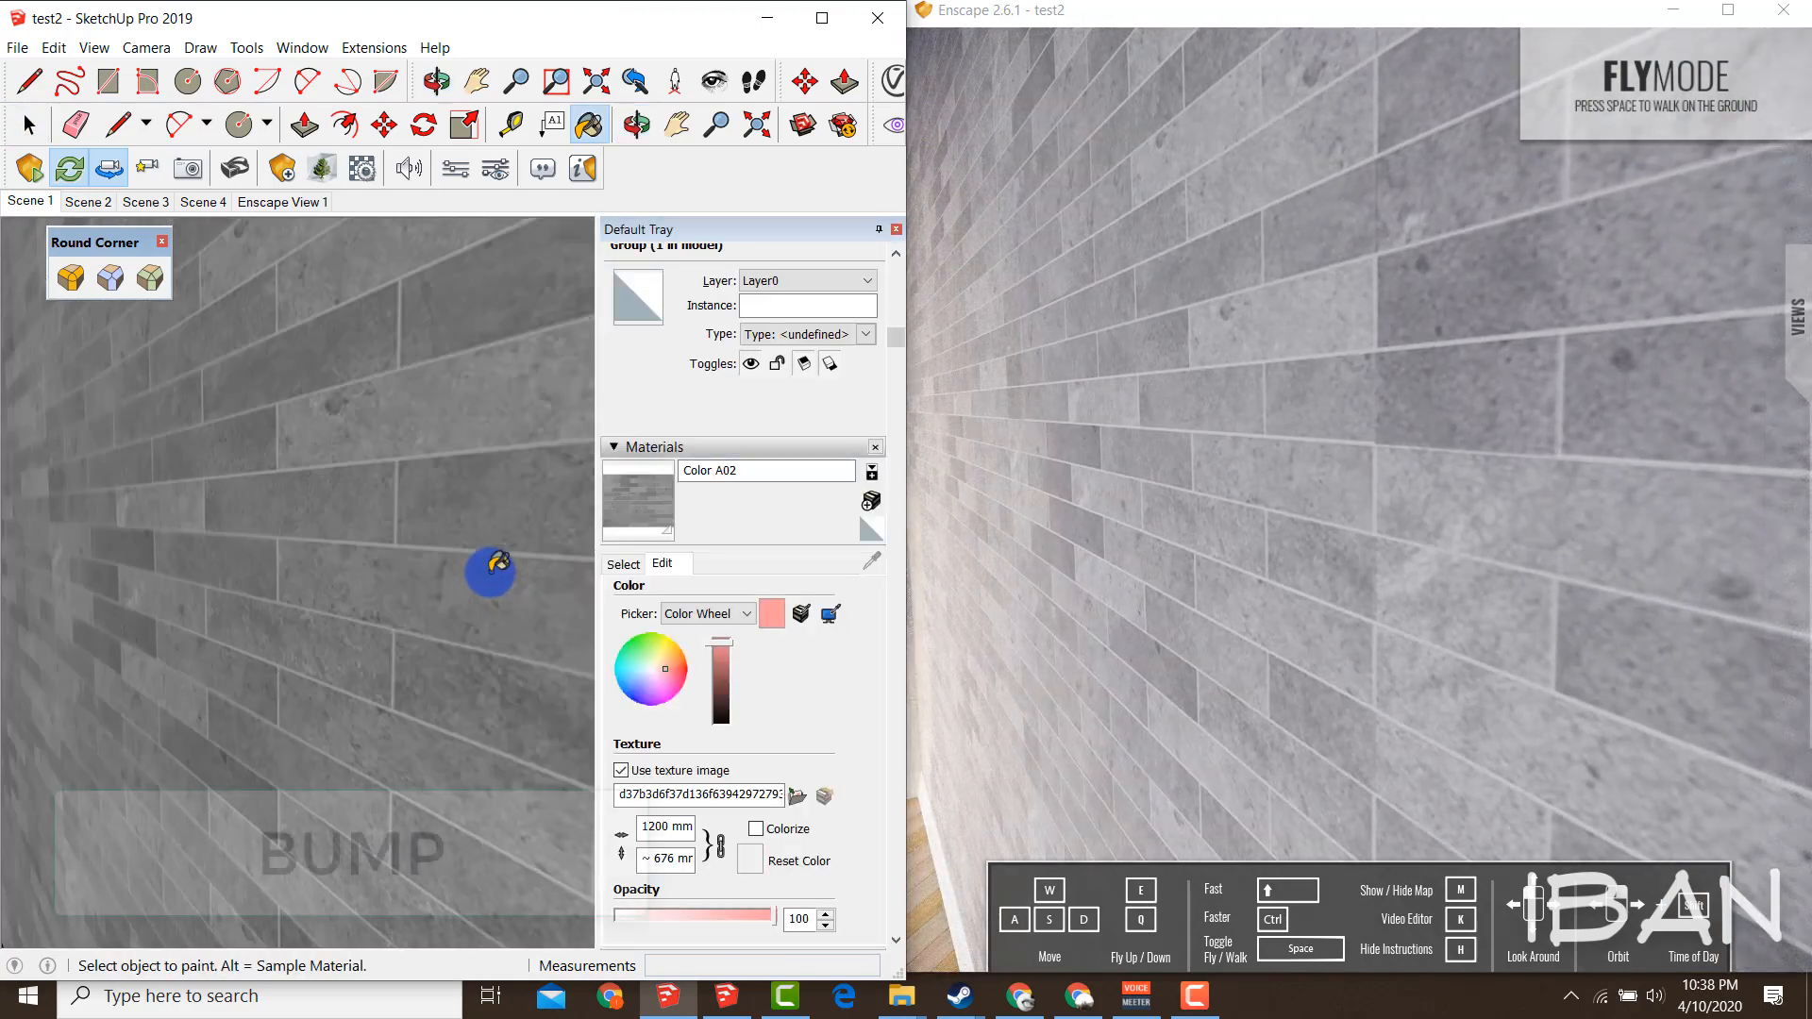
pyautogui.click(766, 474)
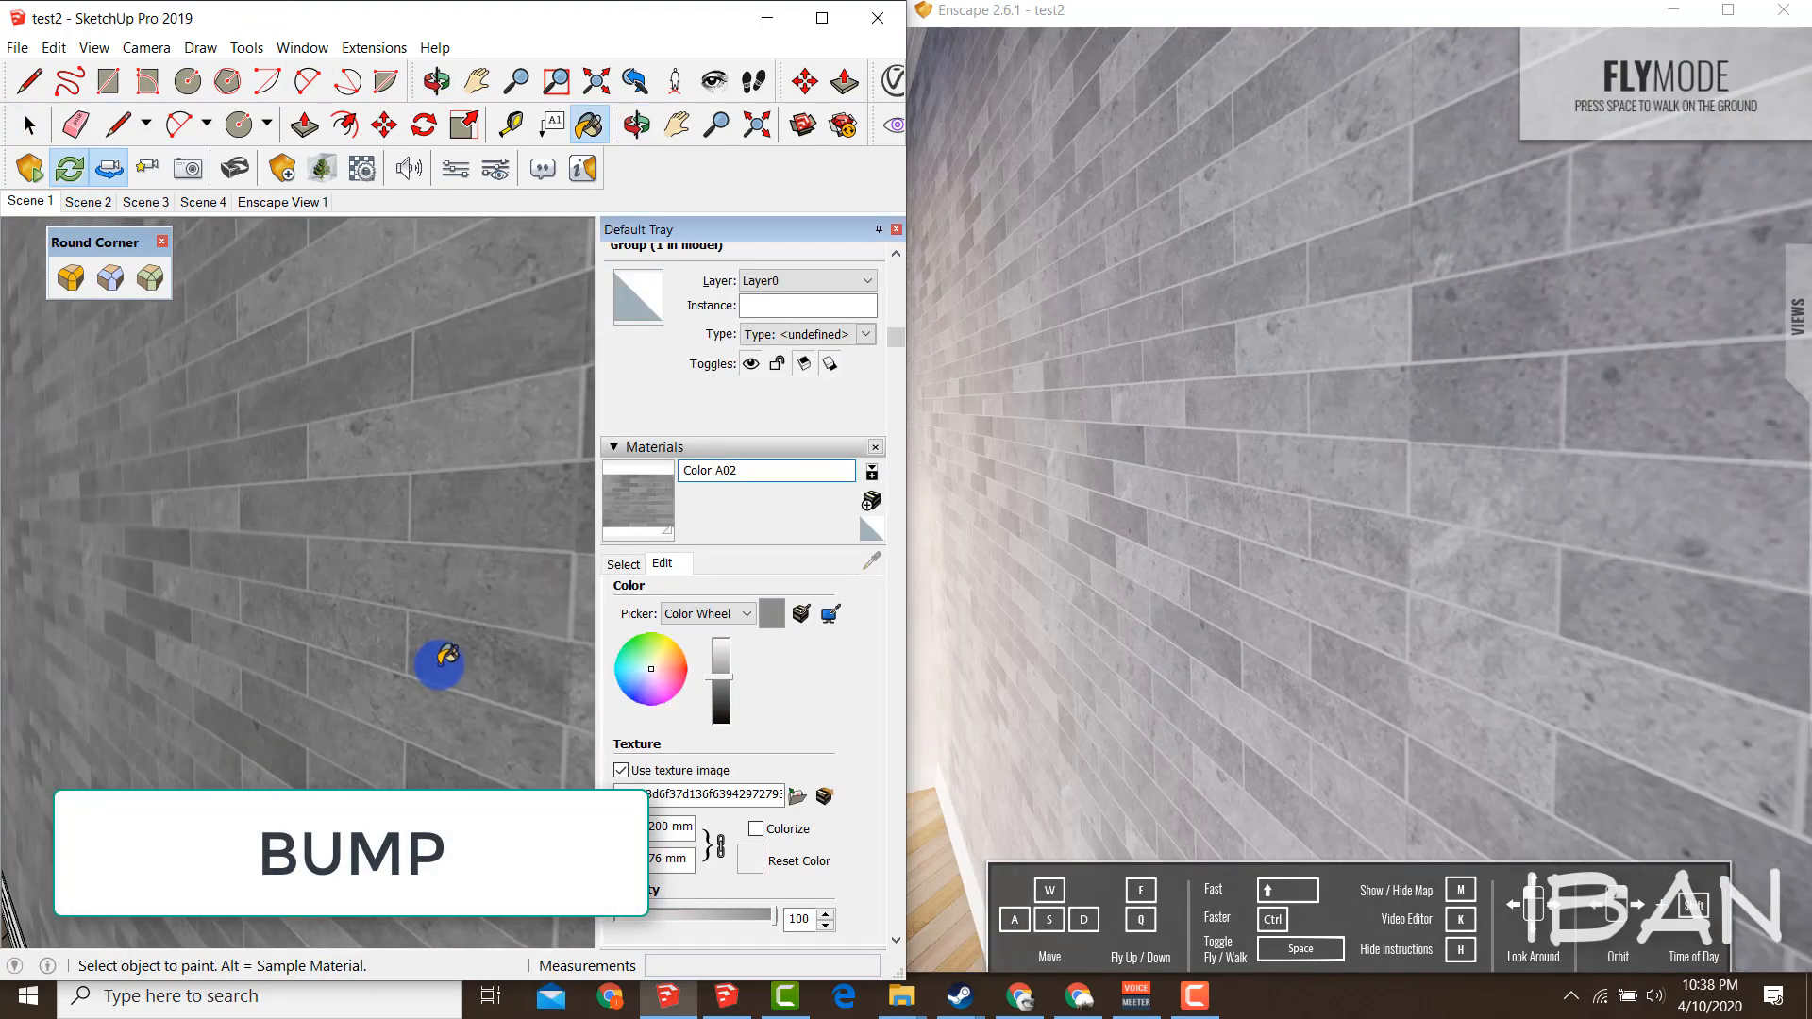
pyautogui.scroll(-3, 432, 656)
pyautogui.keyDown('alt'); pyautogui.click(422, 611); pyautogui.keyUp('alt')
pyautogui.scroll(2, 422, 604)
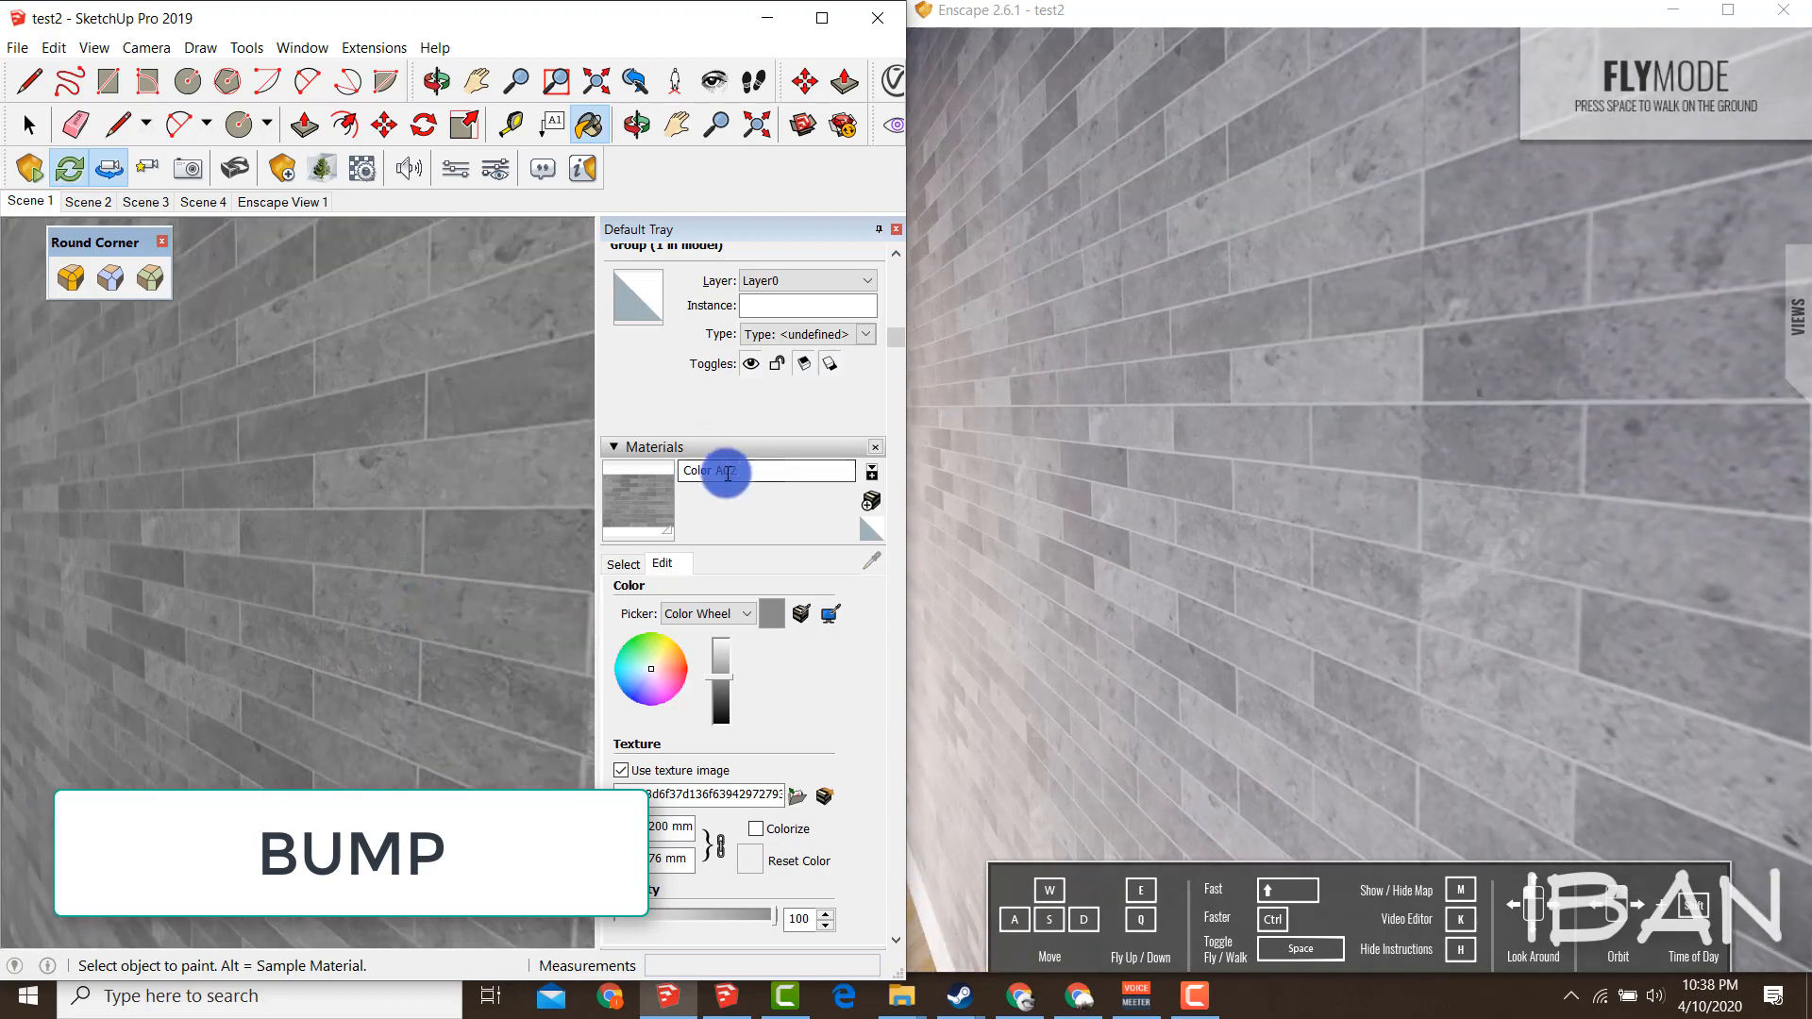
pyautogui.click(758, 477)
pyautogui.write('ceramic')
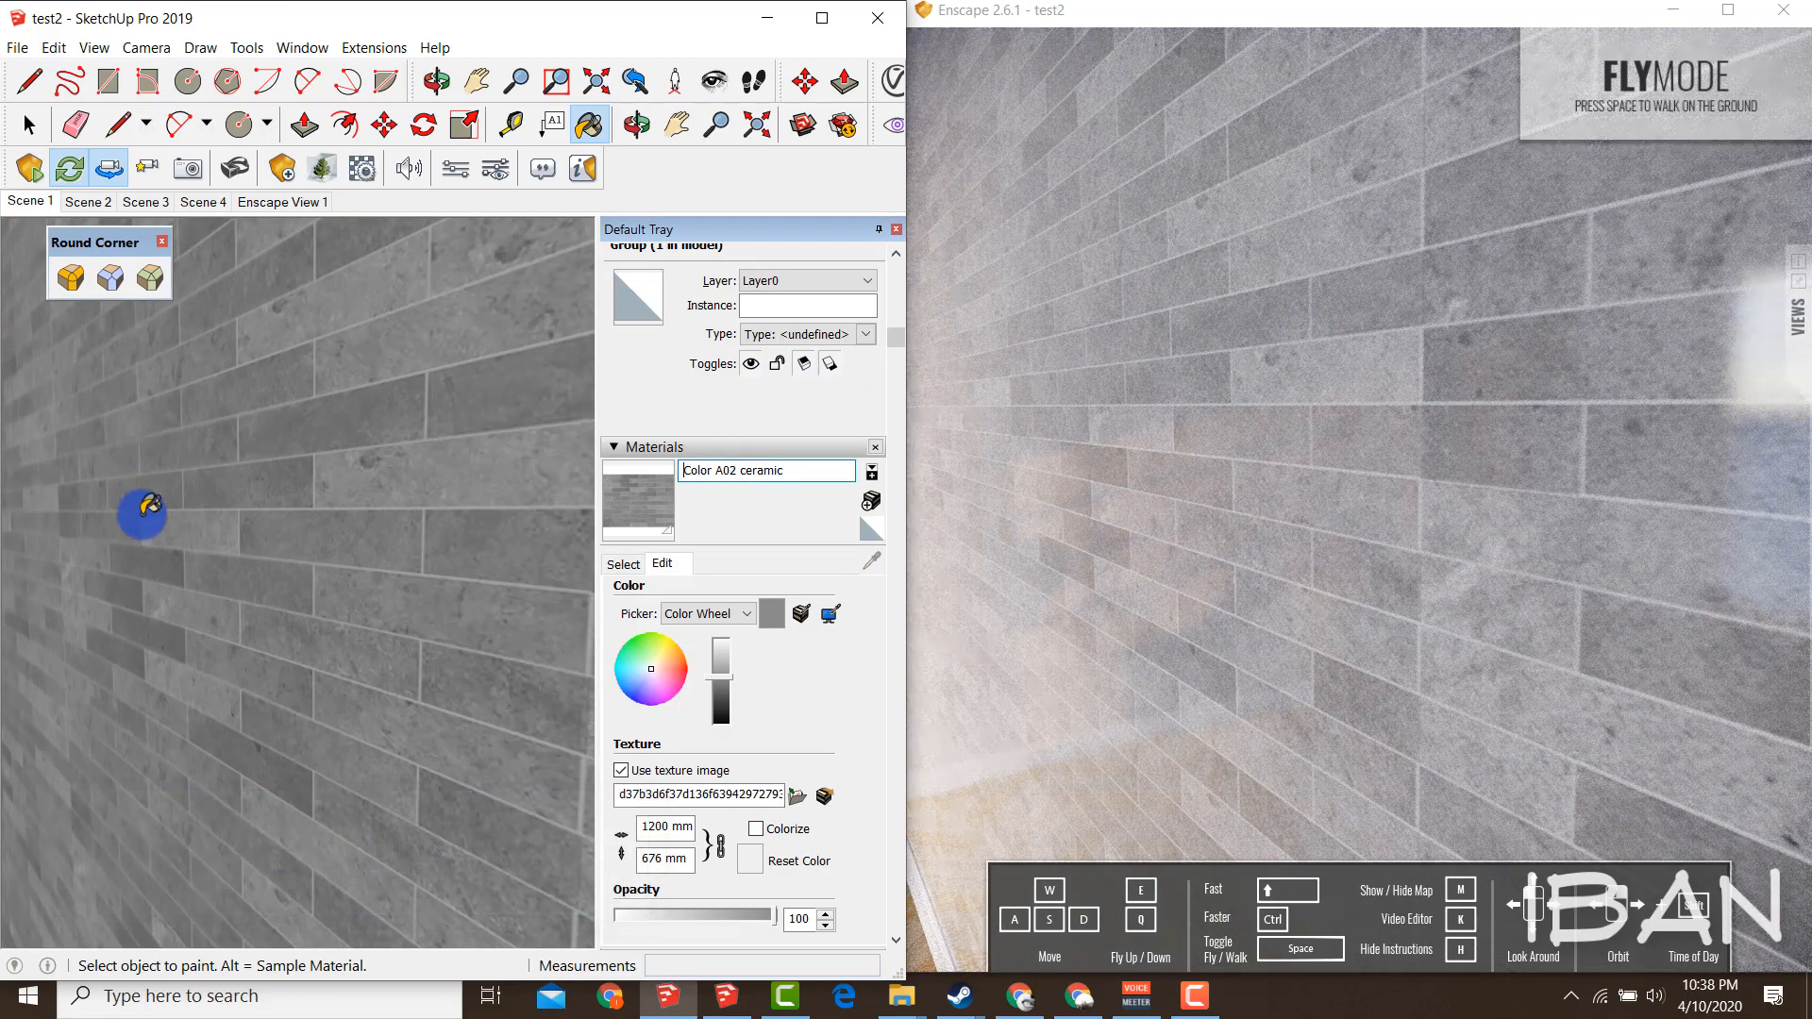
# Open the Color A02 ceramic material in the Enscape material editor and use its albedo texture as the bump map
pyautogui.click(364, 172)
pyautogui.moveTo(613, 123); pyautogui.dragTo(536, 151)
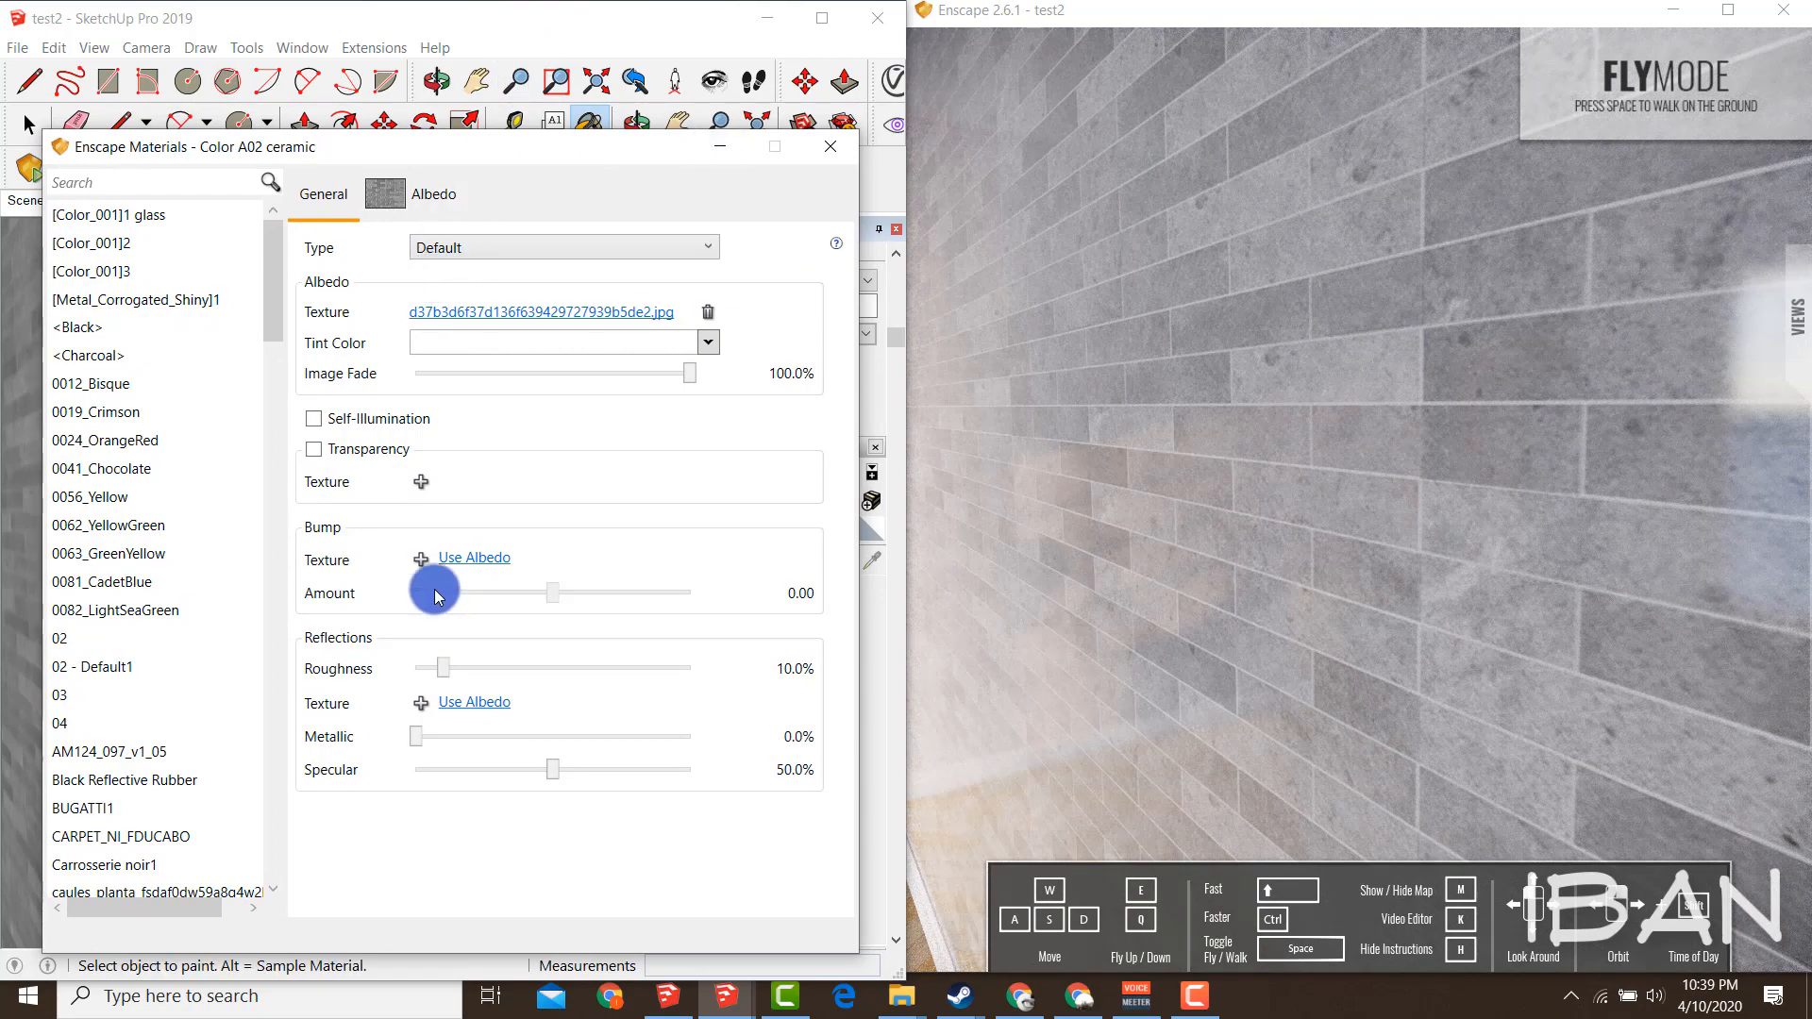
pyautogui.moveTo(339, 521)
pyautogui.mouseDown()
pyautogui.moveTo(801, 579)
pyautogui.moveTo(393, 635)
pyautogui.moveTo(274, 552)
pyautogui.mouseUp()
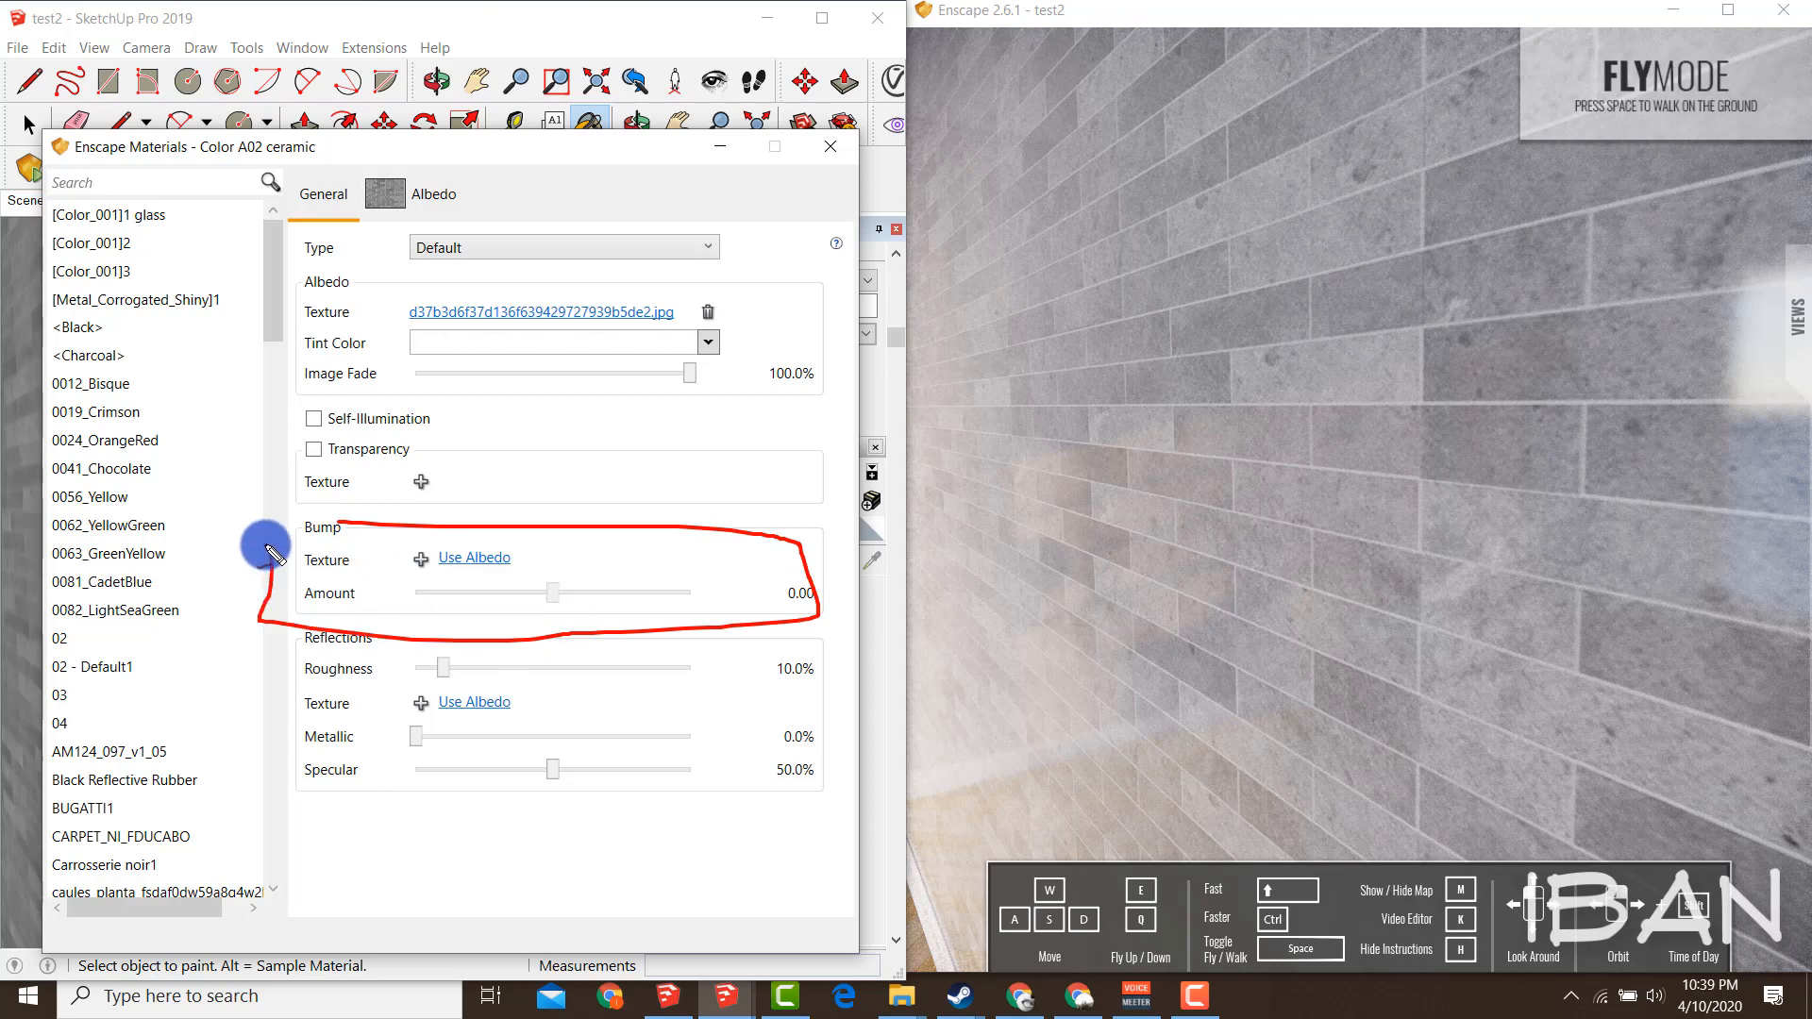
pyautogui.press('Escape')
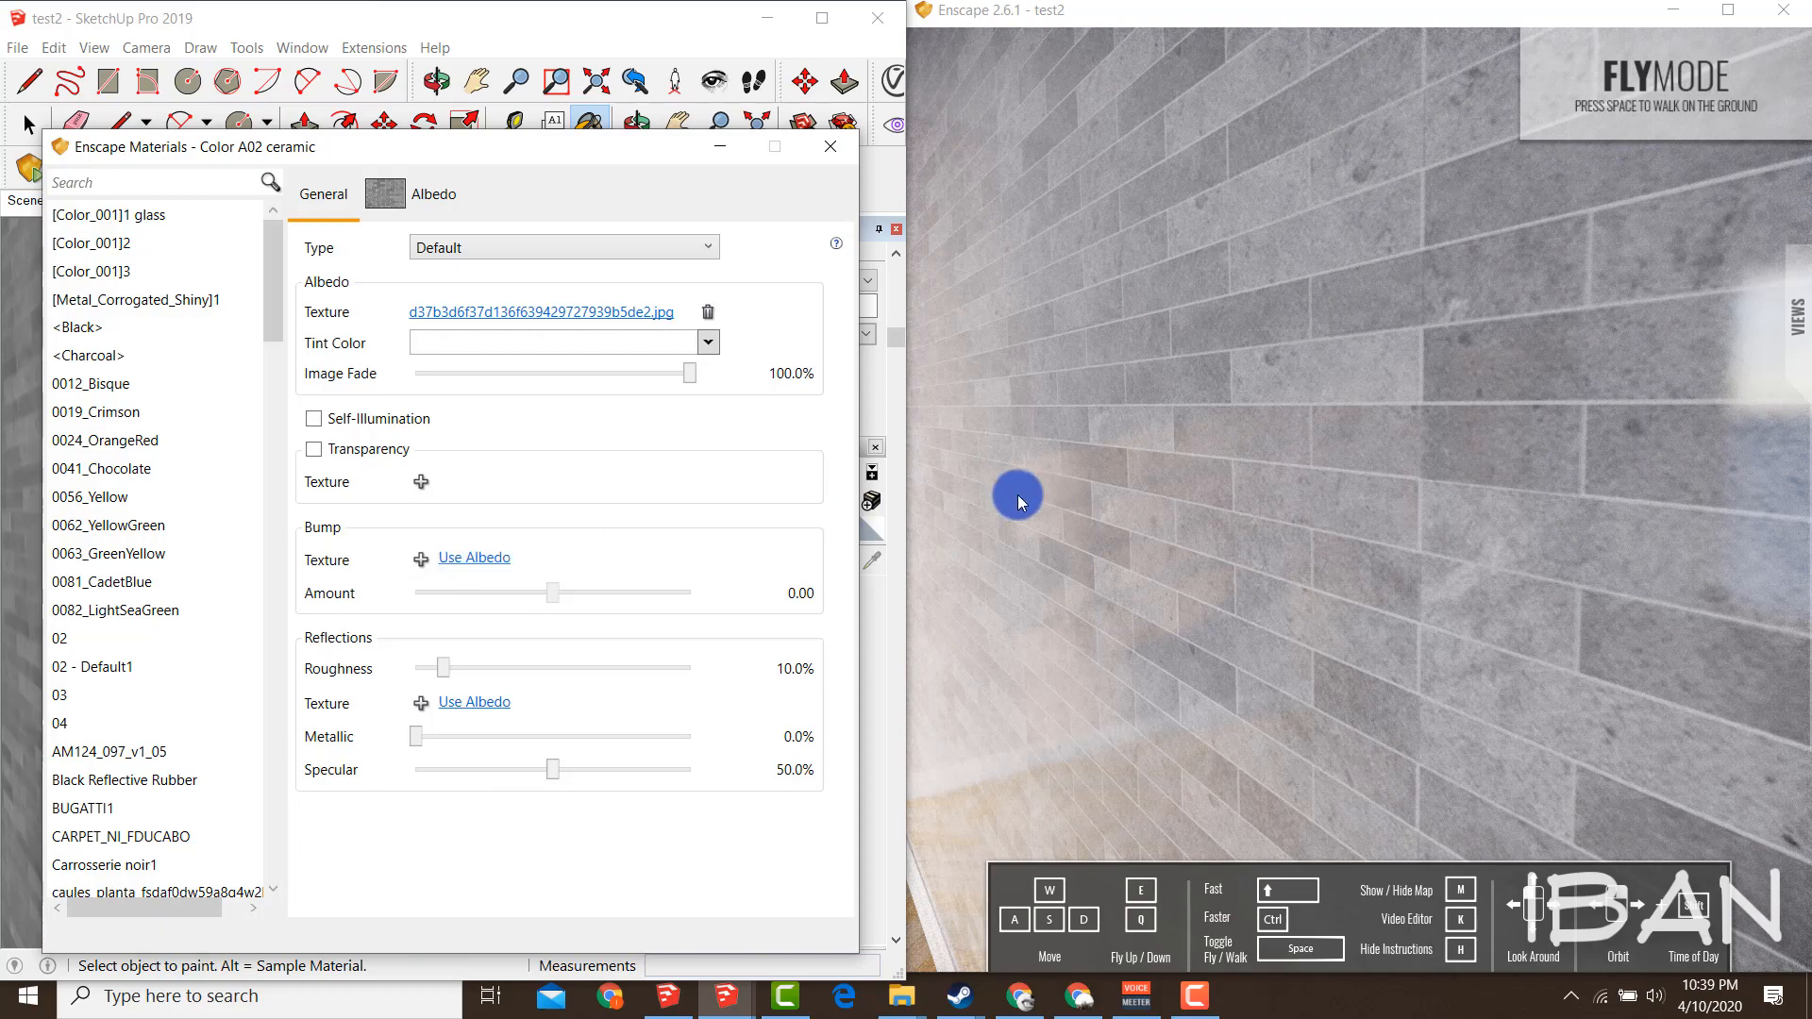
pyautogui.click(481, 563)
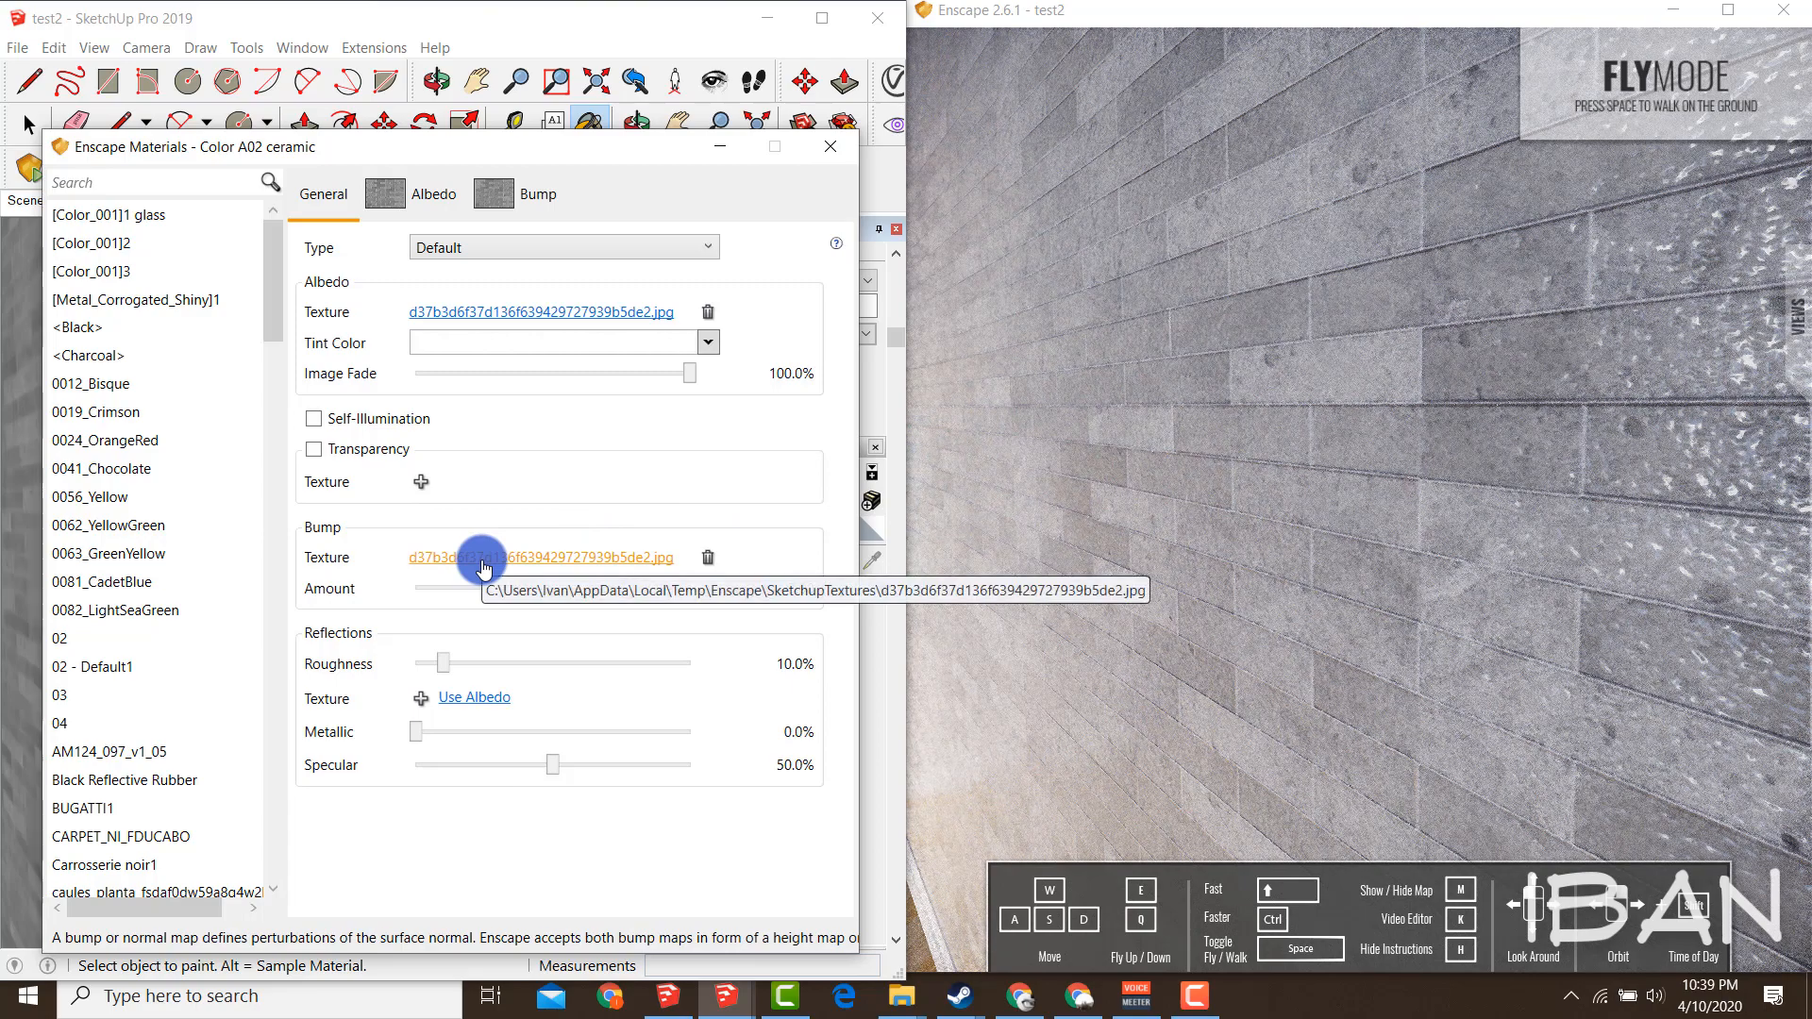
pyautogui.moveTo(1328, 381); pyautogui.dragTo(1425, 383)
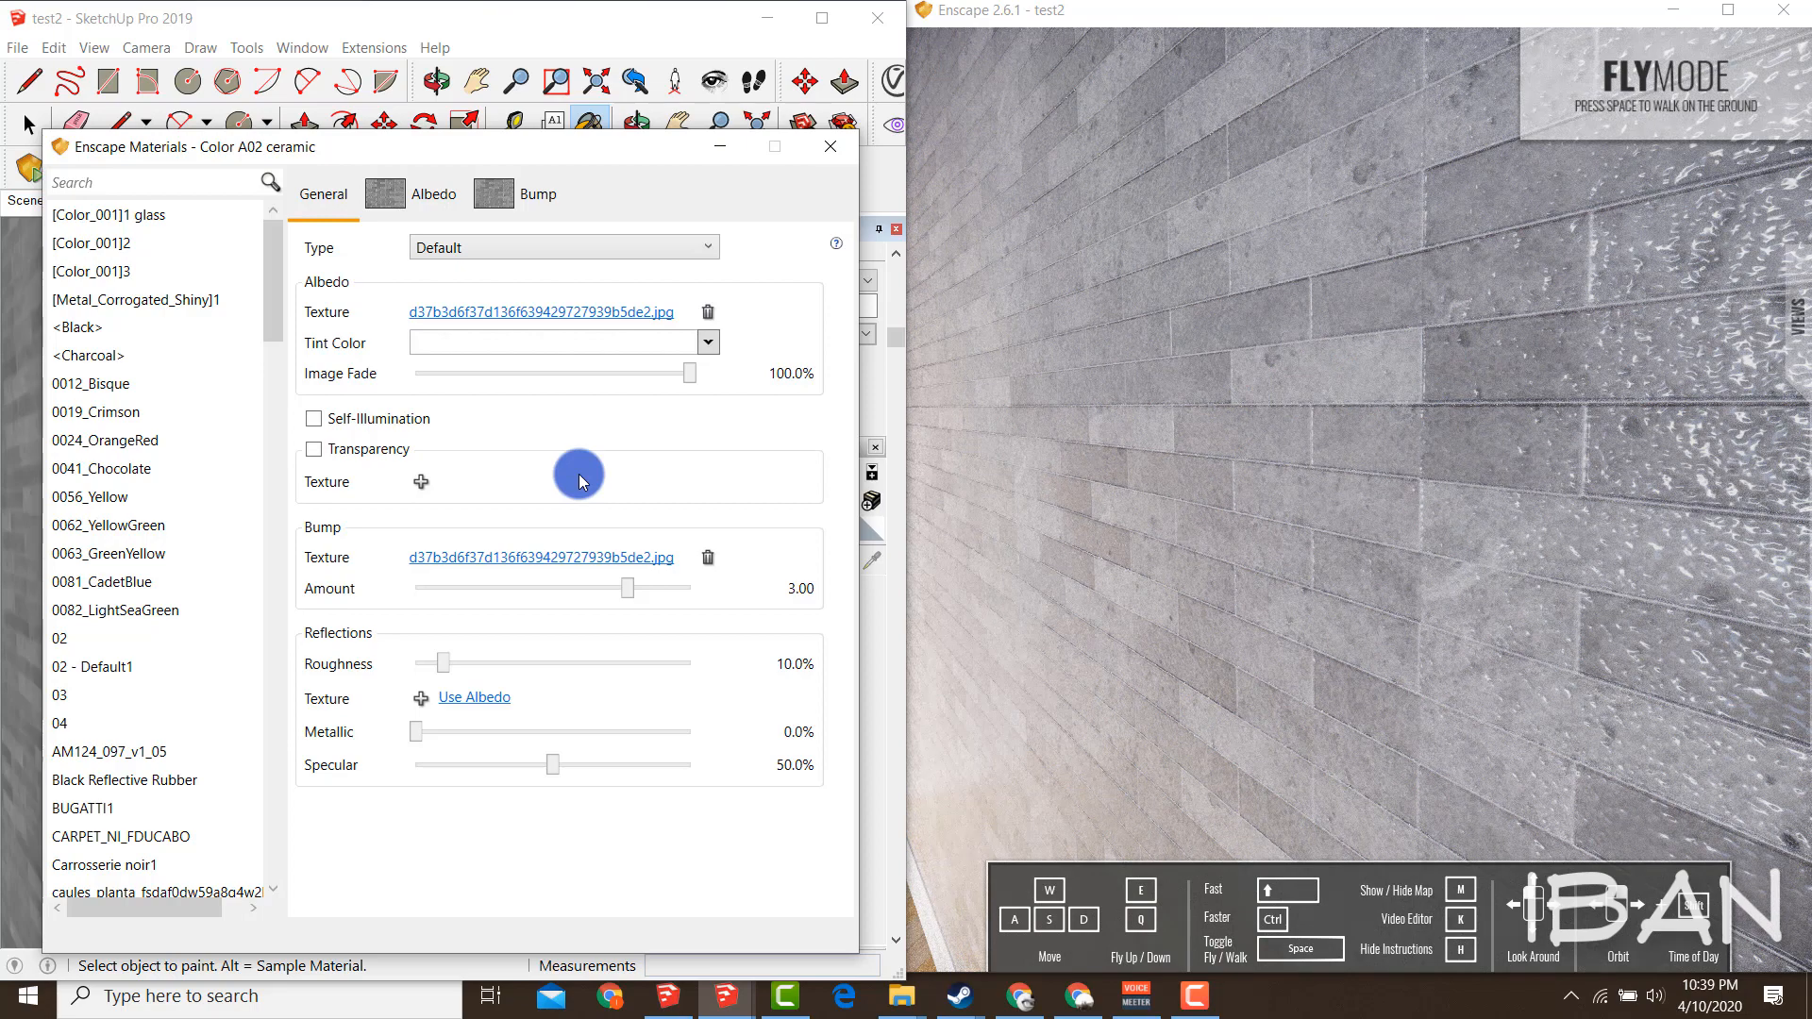
# Set the ceramic wall material's bump amount to 1.63 while viewing the tile joints up close
pyautogui.click(556, 27)
pyautogui.moveTo(484, 155); pyautogui.dragTo(656, 150)
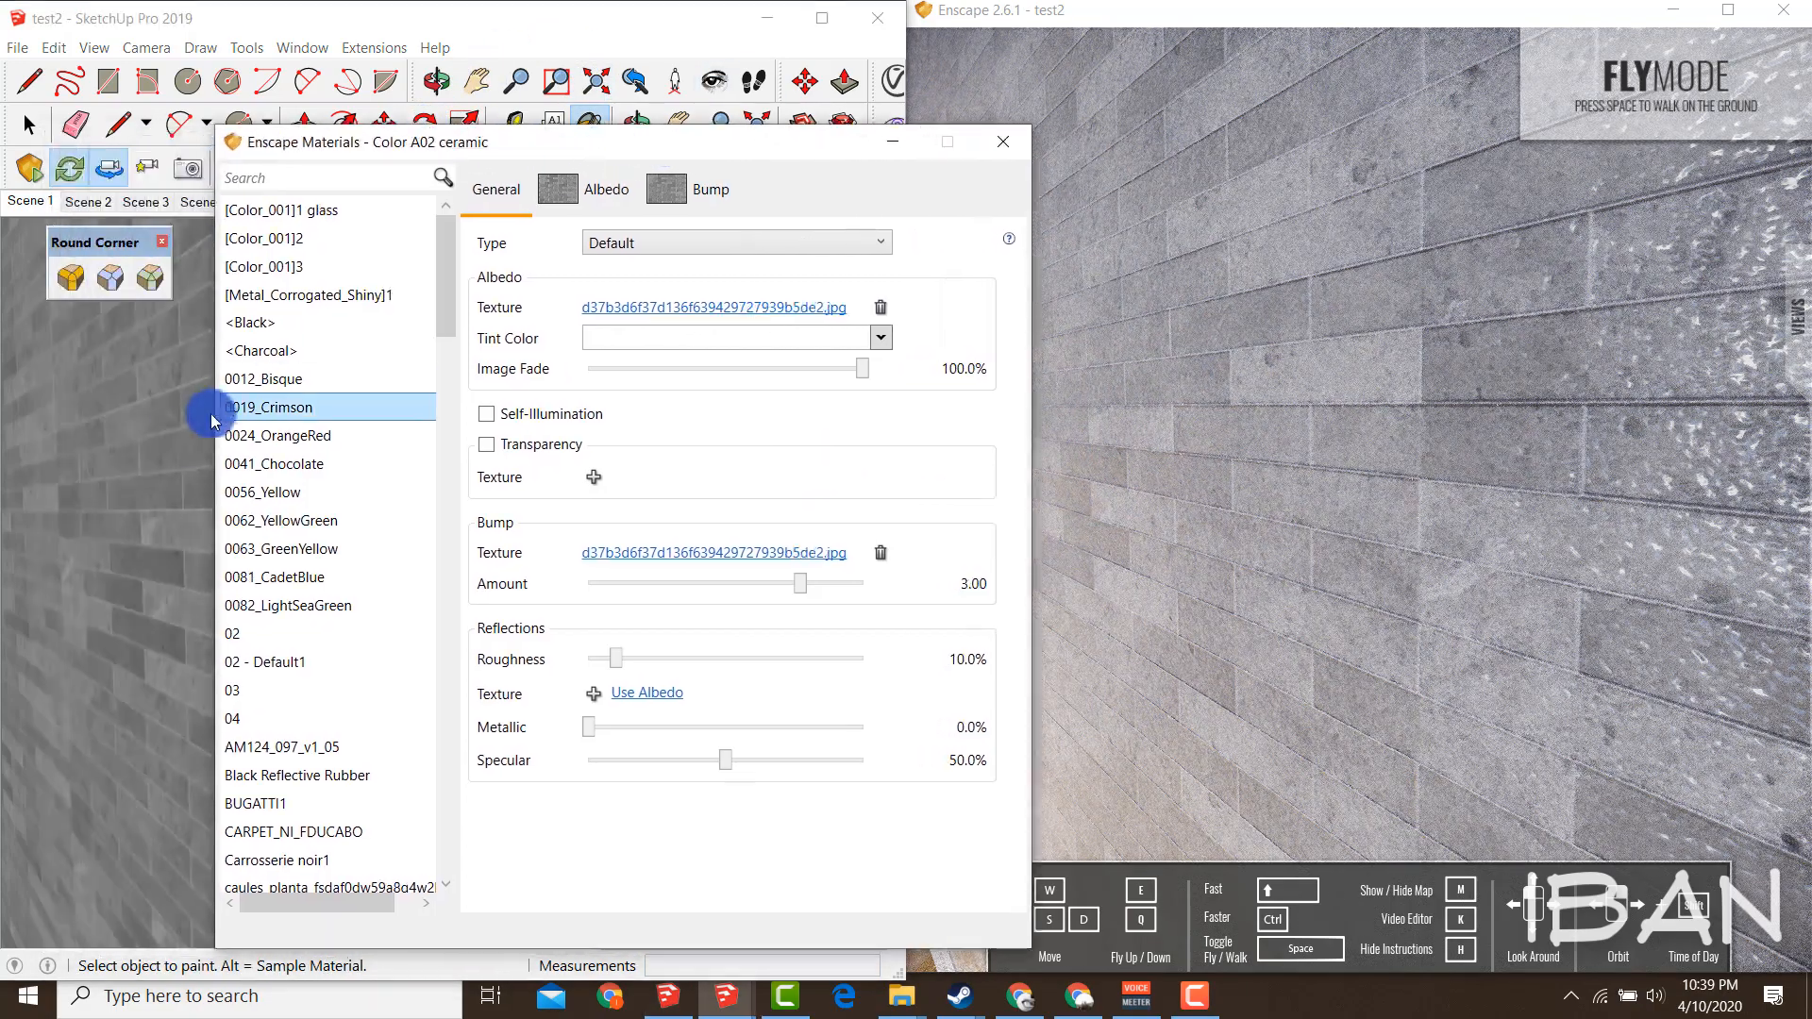
pyautogui.keyDown('shift'); pyautogui.moveTo(176, 438); pyautogui.dragTo(49, 476, button='middle'); pyautogui.keyUp('shift')
pyautogui.scroll(-2, 150, 457)
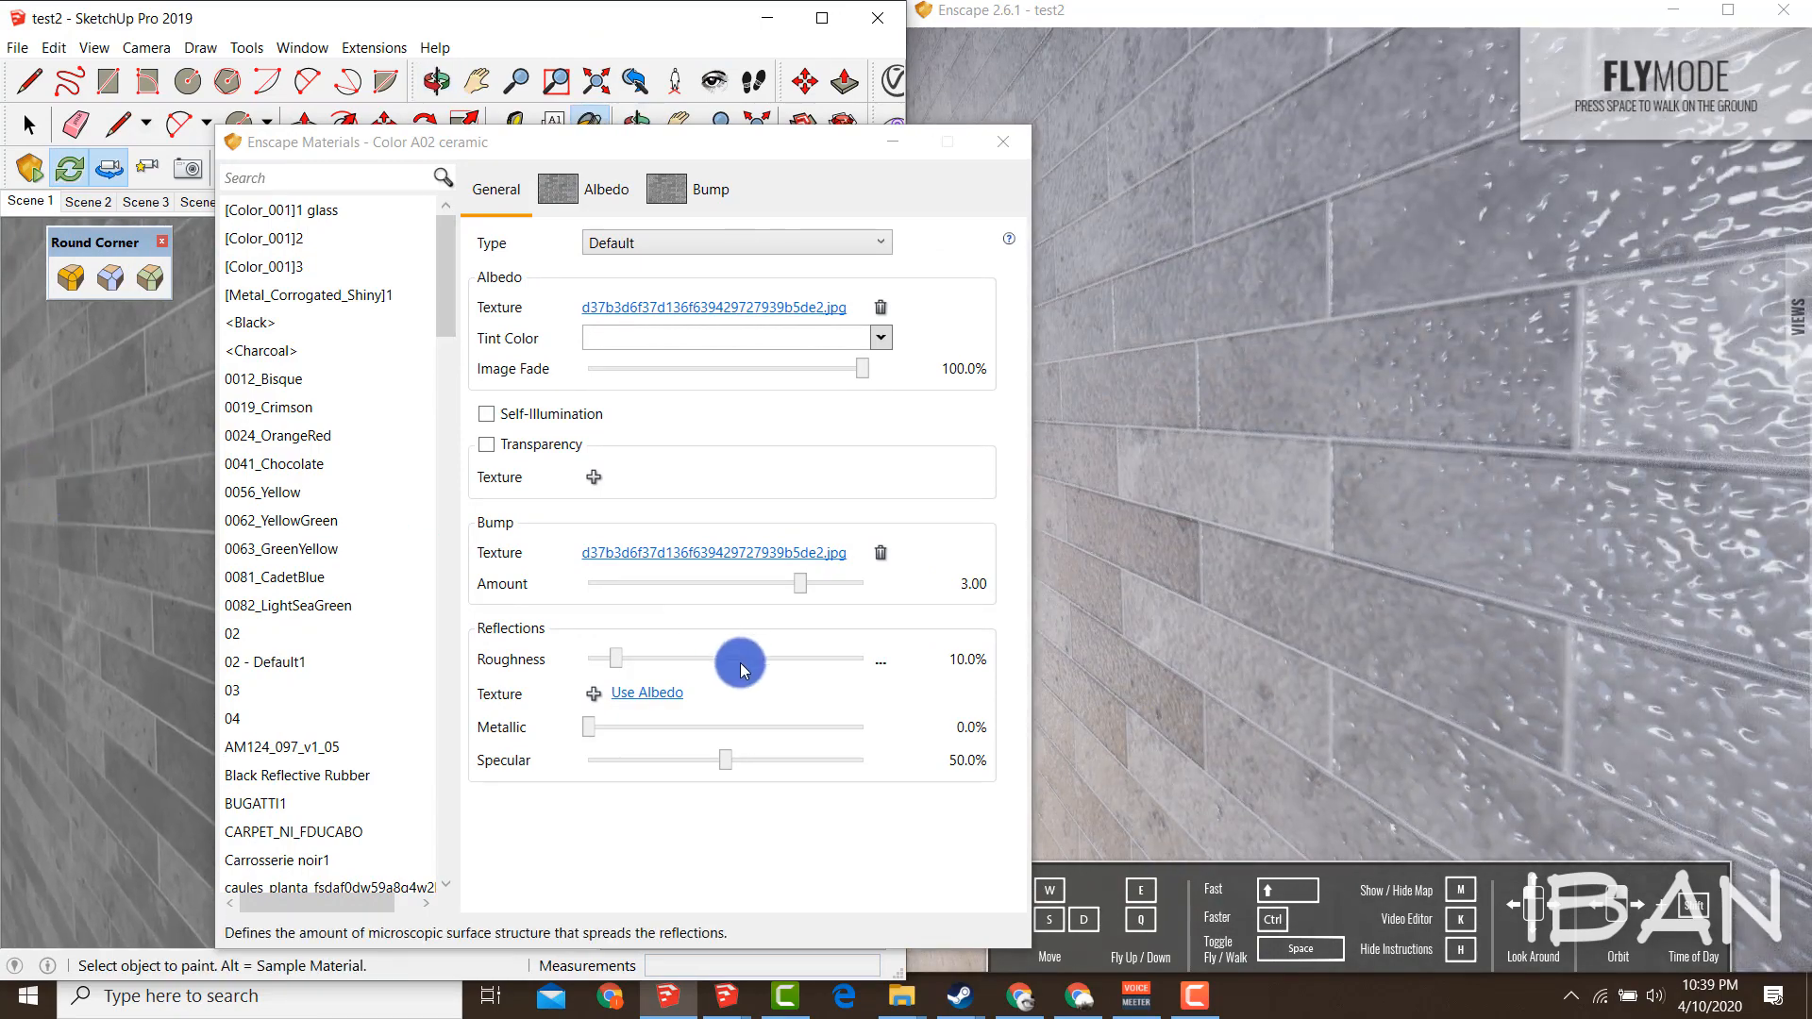
pyautogui.hotkey('ctrl', 'shift', 'd')
pyautogui.moveTo(506, 570); pyautogui.dragTo(528, 626)
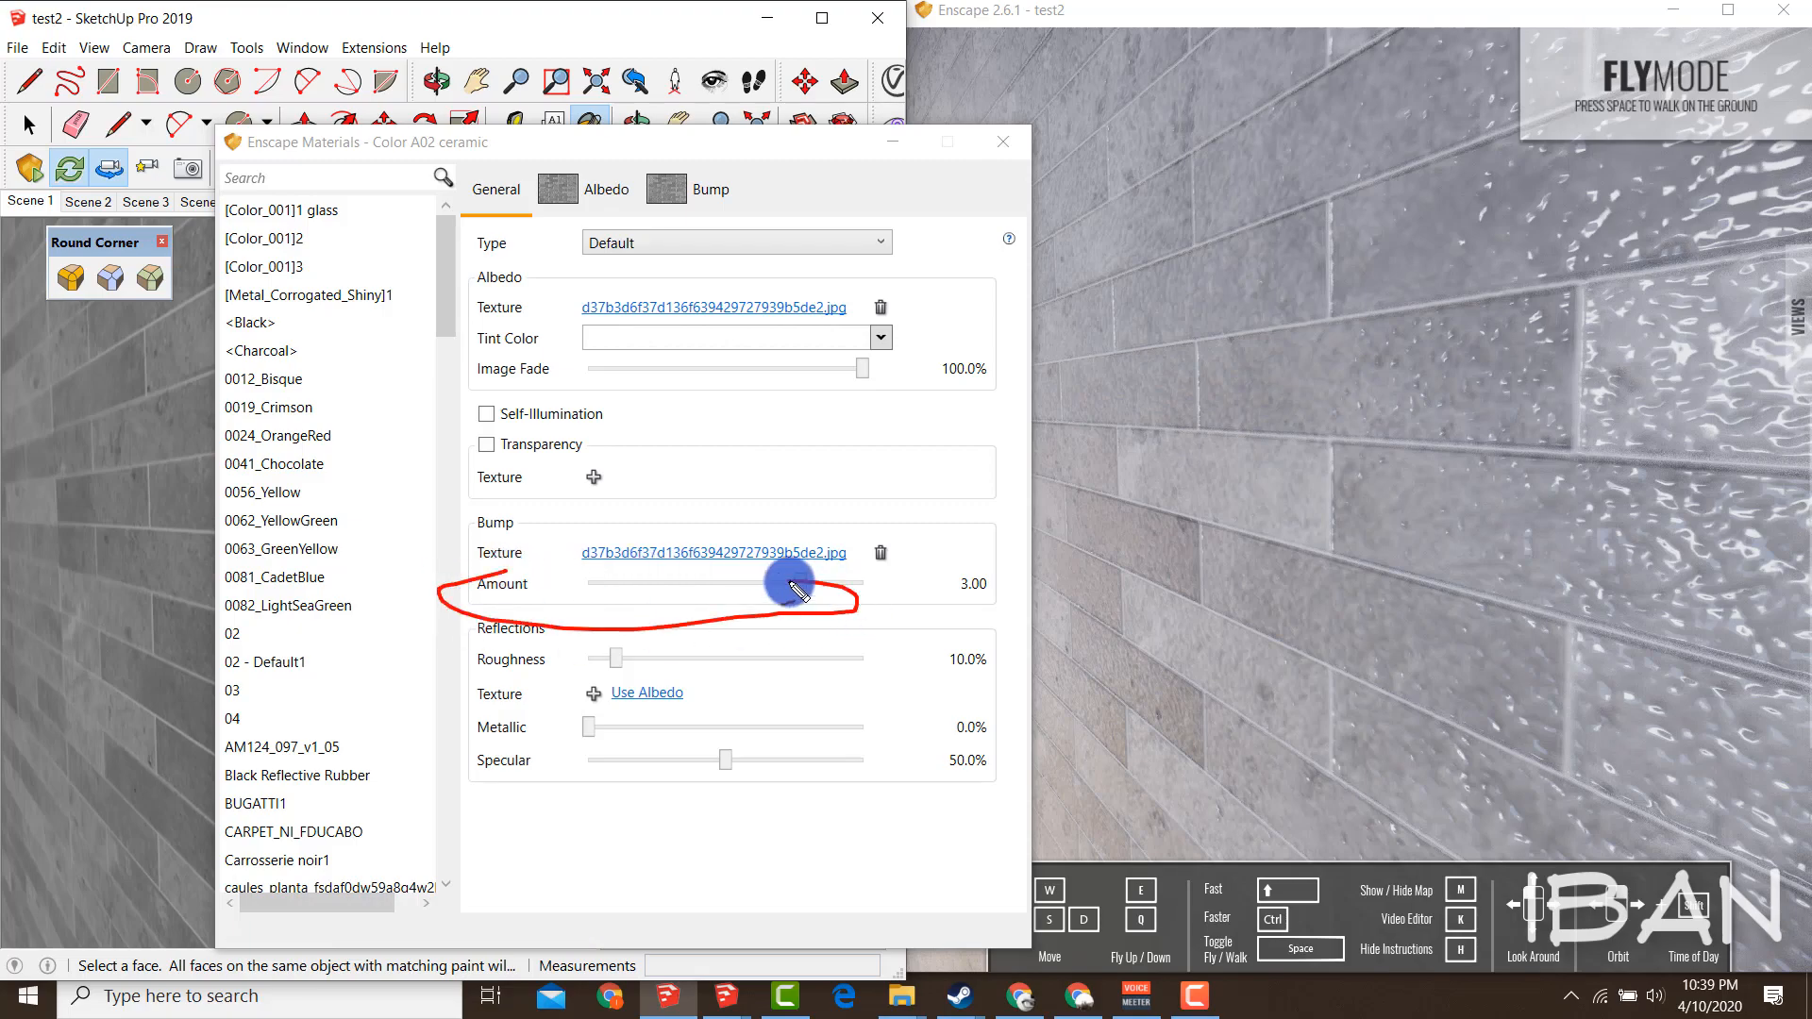
pyautogui.moveTo(799, 585); pyautogui.dragTo(778, 593)
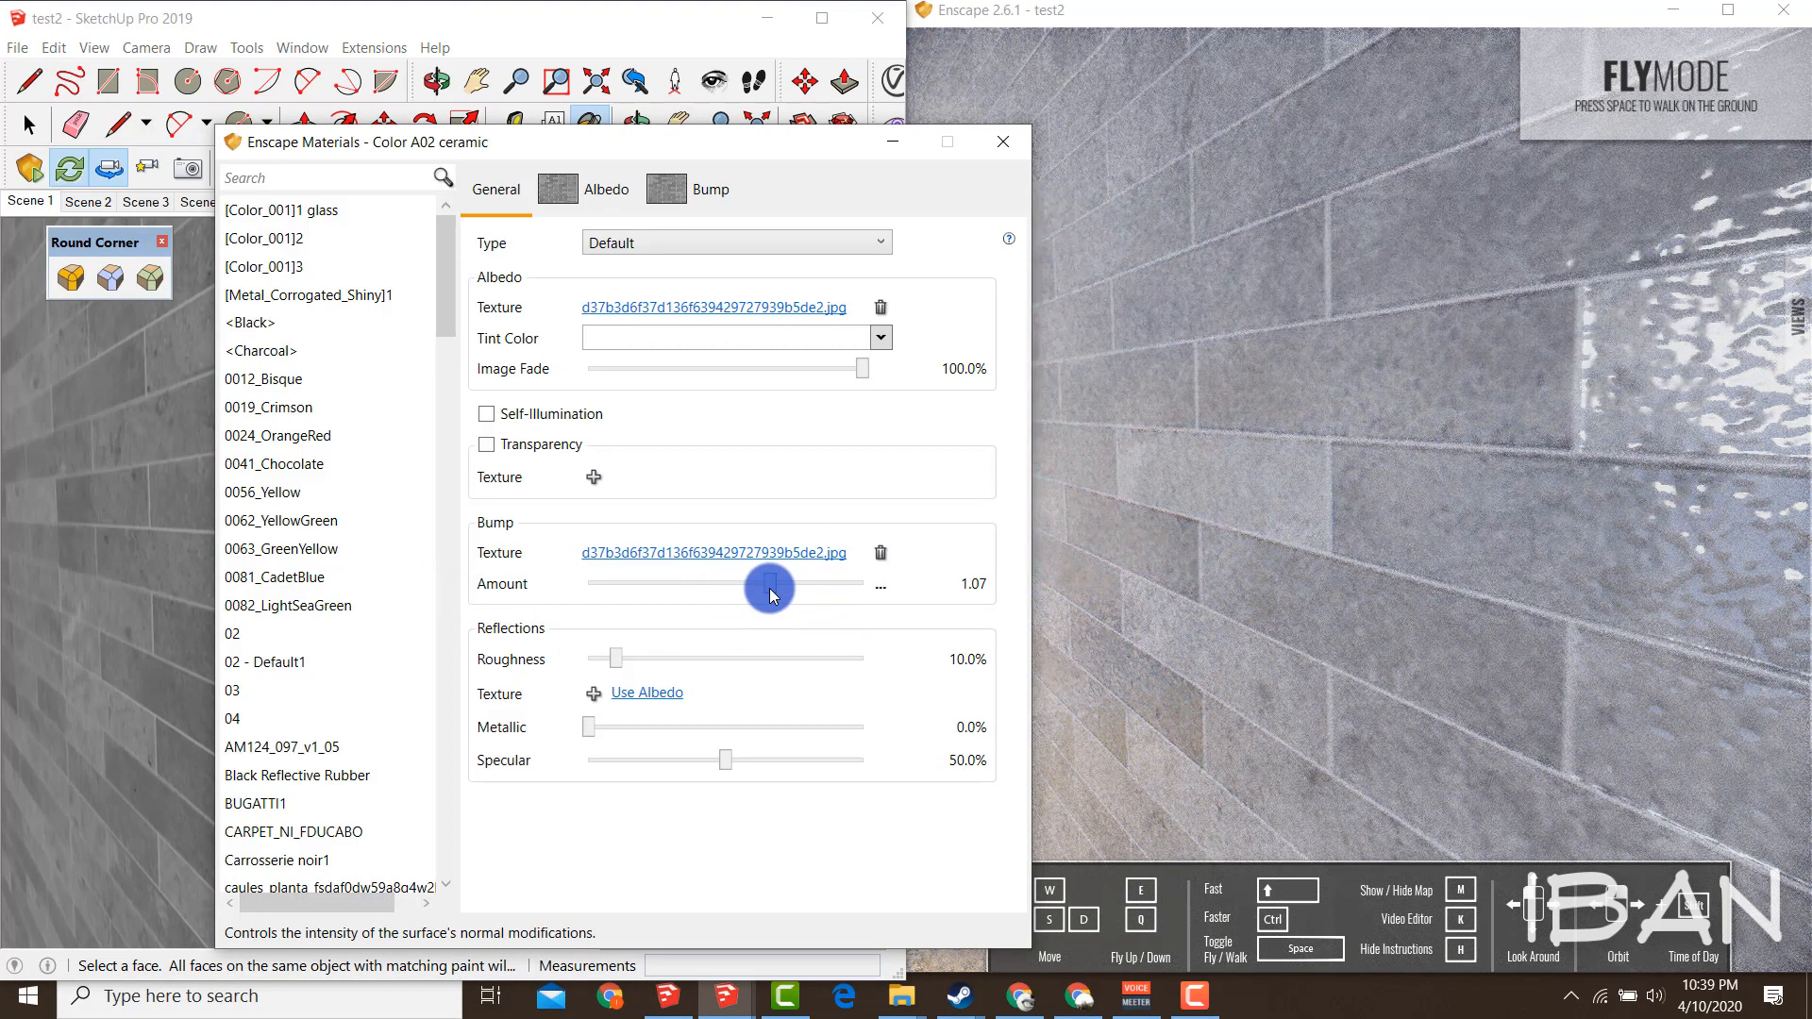
pyautogui.moveTo(750, 591); pyautogui.dragTo(780, 583)
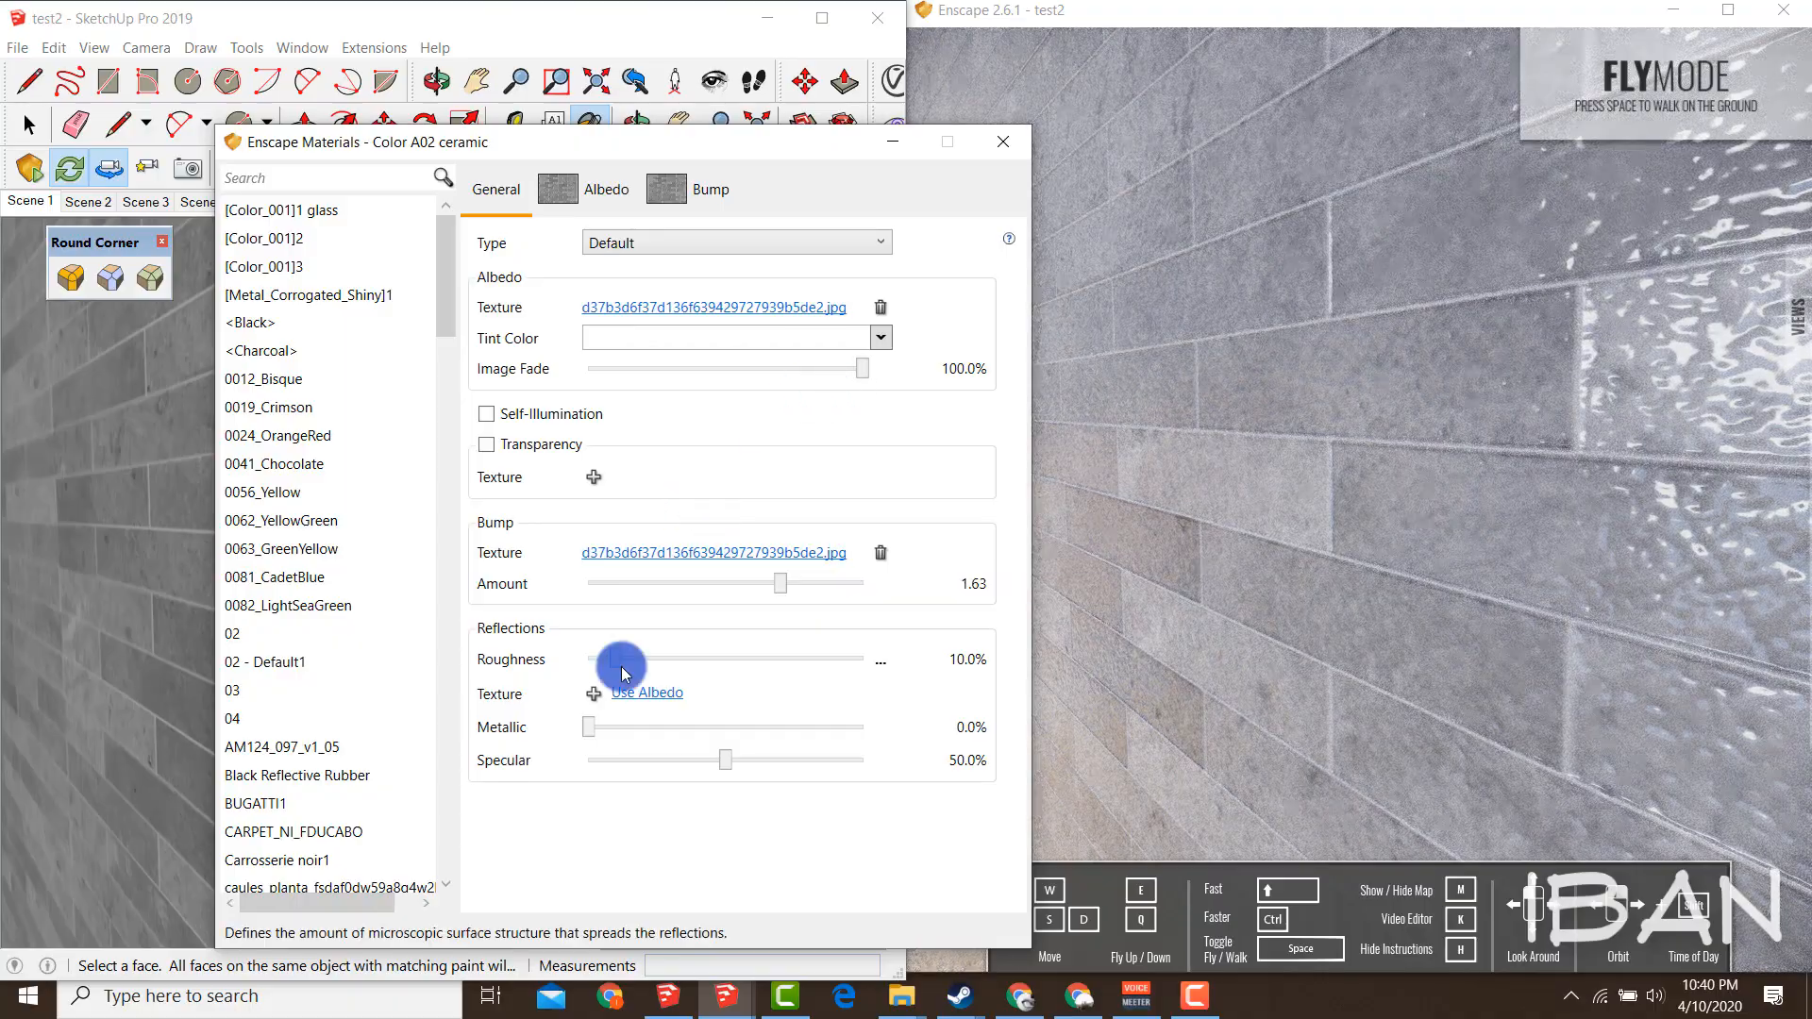
# Increase the ceramic wall material's reflection roughness slightly and inspect the wall from another angle
pyautogui.moveTo(618, 672)
pyautogui.mouseDown()
pyautogui.moveTo(702, 674)
pyautogui.moveTo(660, 669)
pyautogui.mouseUp()
pyautogui.keyDown('shift'); pyautogui.moveTo(459, 575); pyautogui.dragTo(1453, 687, button='middle'); pyautogui.keyUp('shift')
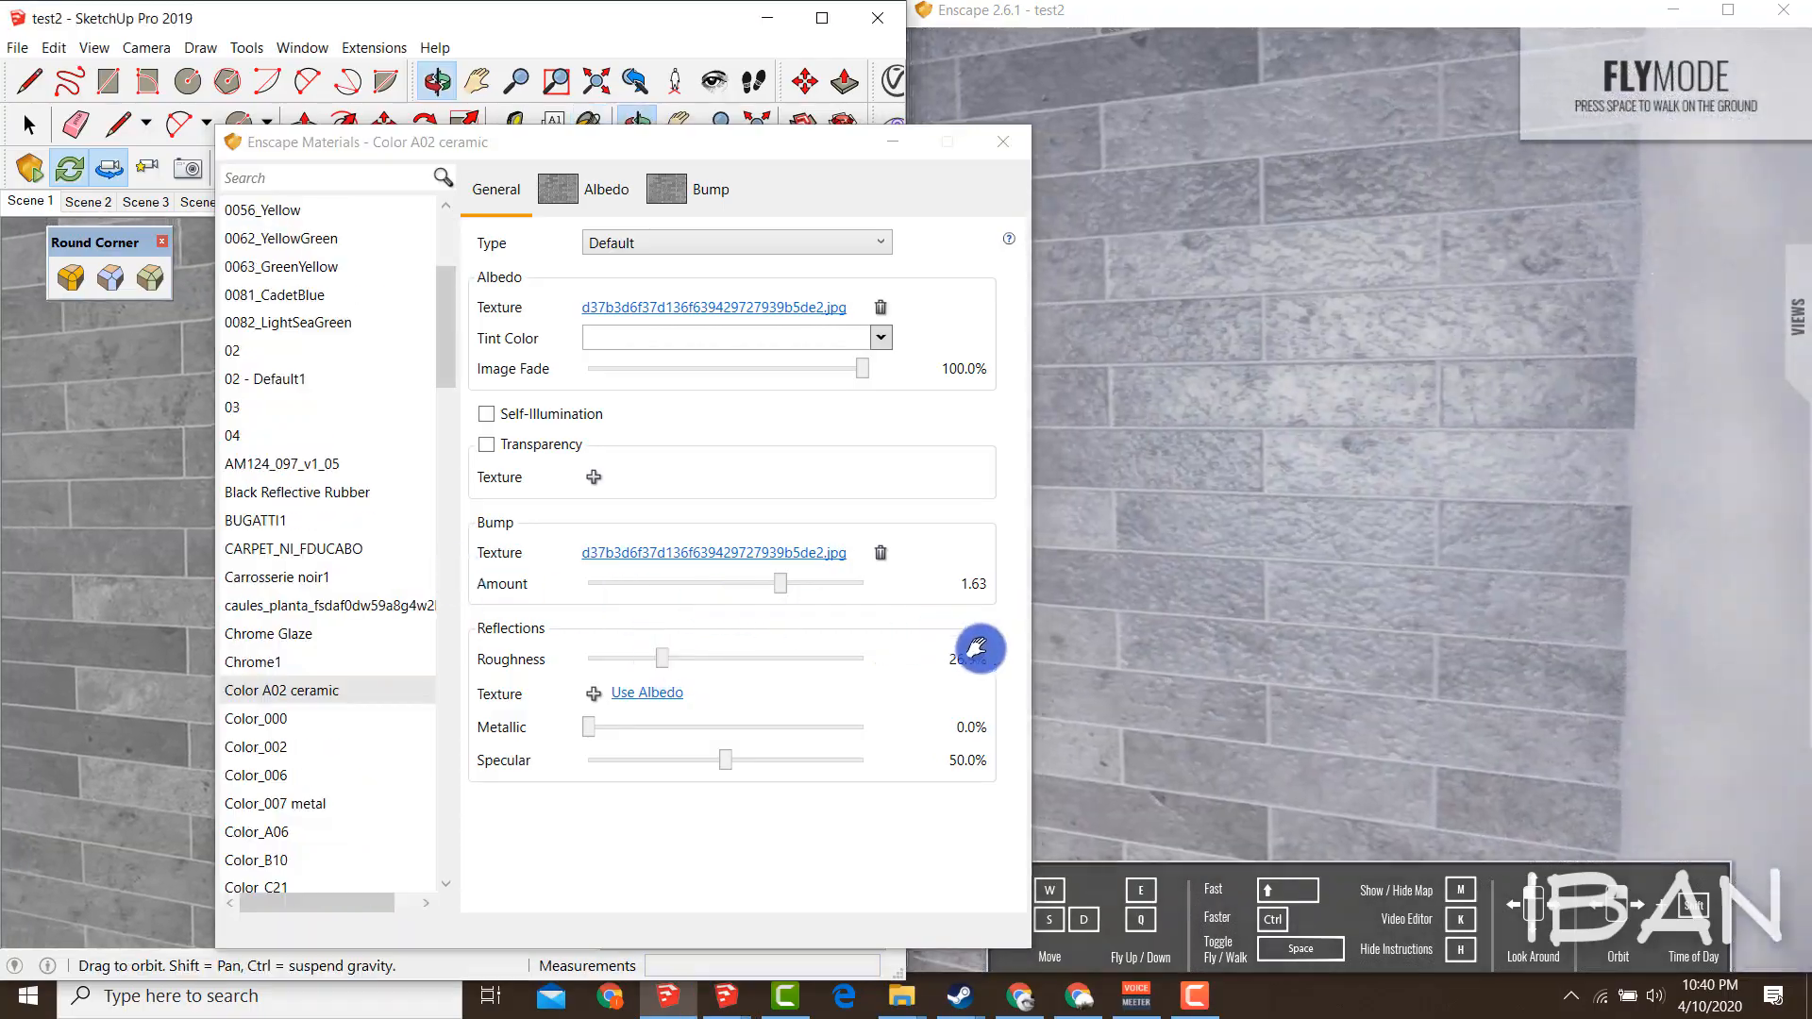
pyautogui.moveTo(138, 486)
pyautogui.mouseDown(button='middle')
pyautogui.moveTo(605, 475)
pyautogui.moveTo(713, 492)
pyautogui.moveTo(545, 476)
pyautogui.mouseUp(button='middle')
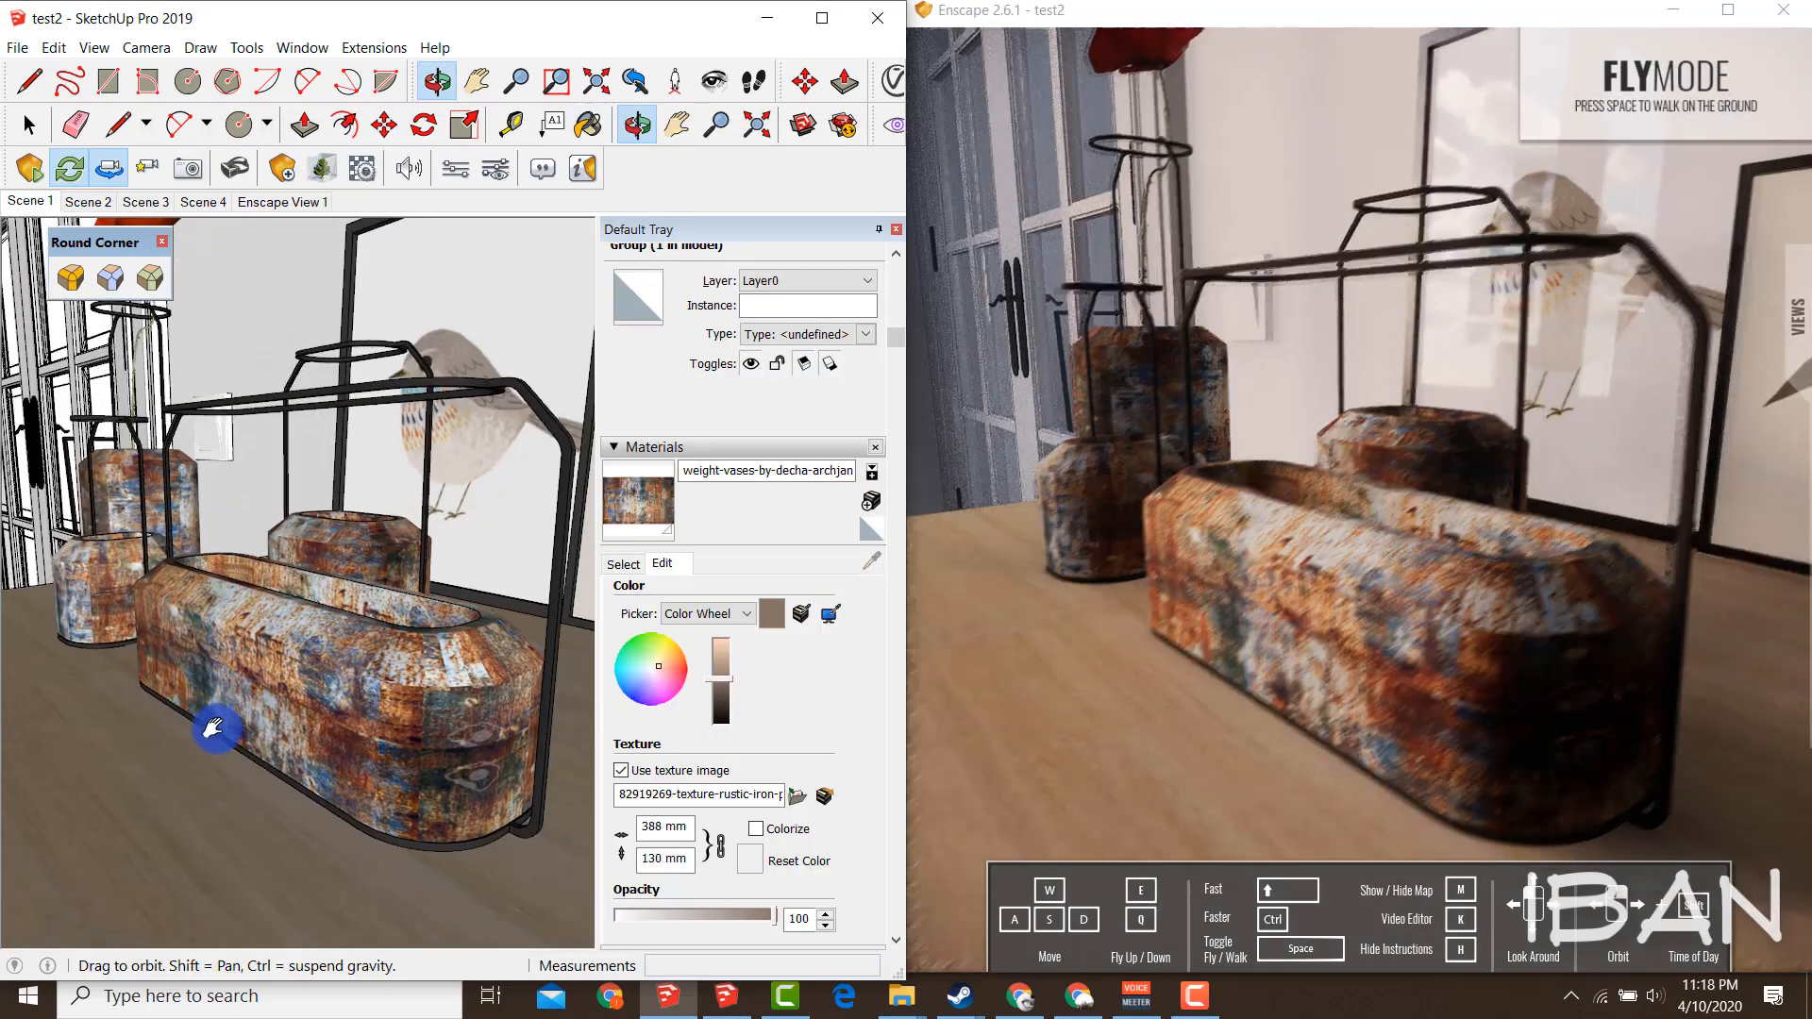
# Inspect the rusty metal vases on the table from the side
pyautogui.moveTo(214, 720)
pyautogui.mouseDown(button='middle')
pyautogui.moveTo(133, 821)
pyautogui.moveTo(405, 659)
pyautogui.moveTo(348, 729)
pyautogui.moveTo(320, 689)
pyautogui.moveTo(409, 680)
pyautogui.moveTo(408, 710)
pyautogui.mouseUp(button='middle')
pyautogui.scroll(3, 294, 717)
pyautogui.scroll(-3, 283, 713)
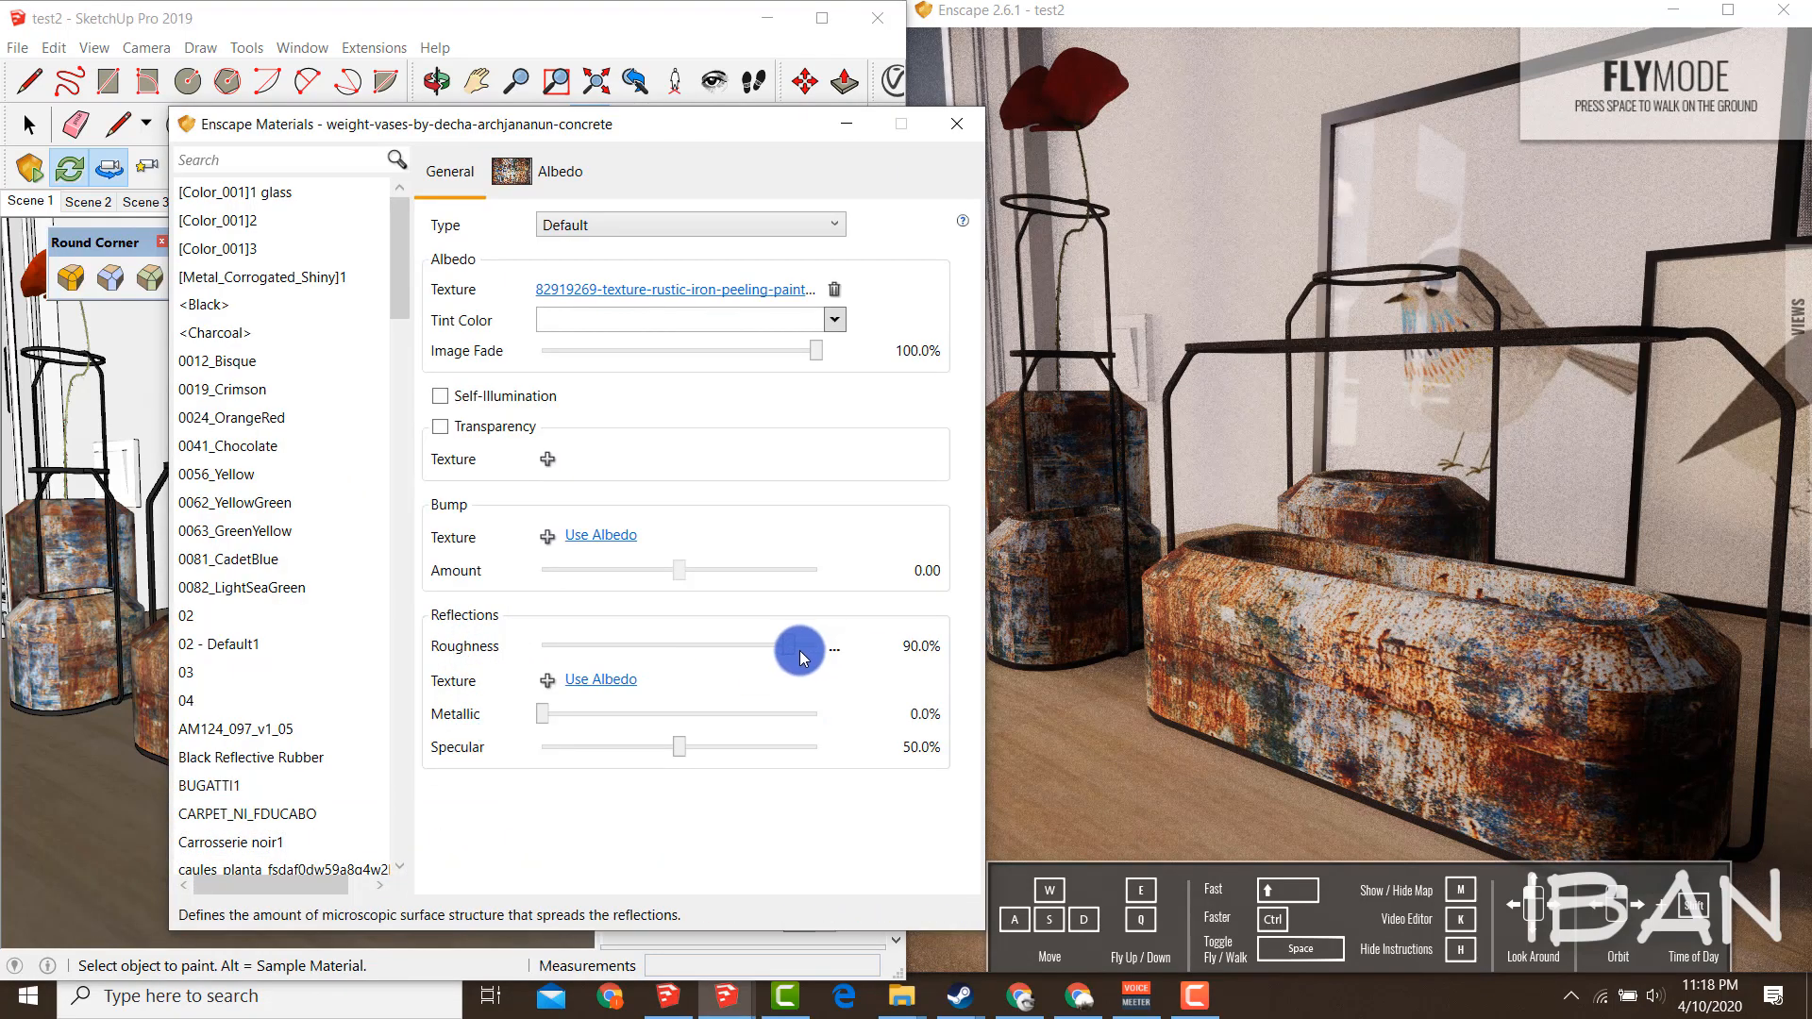
# Set the rusty vase material's reflection roughness to 54.9% and its metallic value to 100%
pyautogui.moveTo(790, 651); pyautogui.dragTo(667, 648)
pyautogui.moveTo(842, 669); pyautogui.dragTo(687, 660)
pyautogui.moveTo(540, 720); pyautogui.dragTo(544, 724)
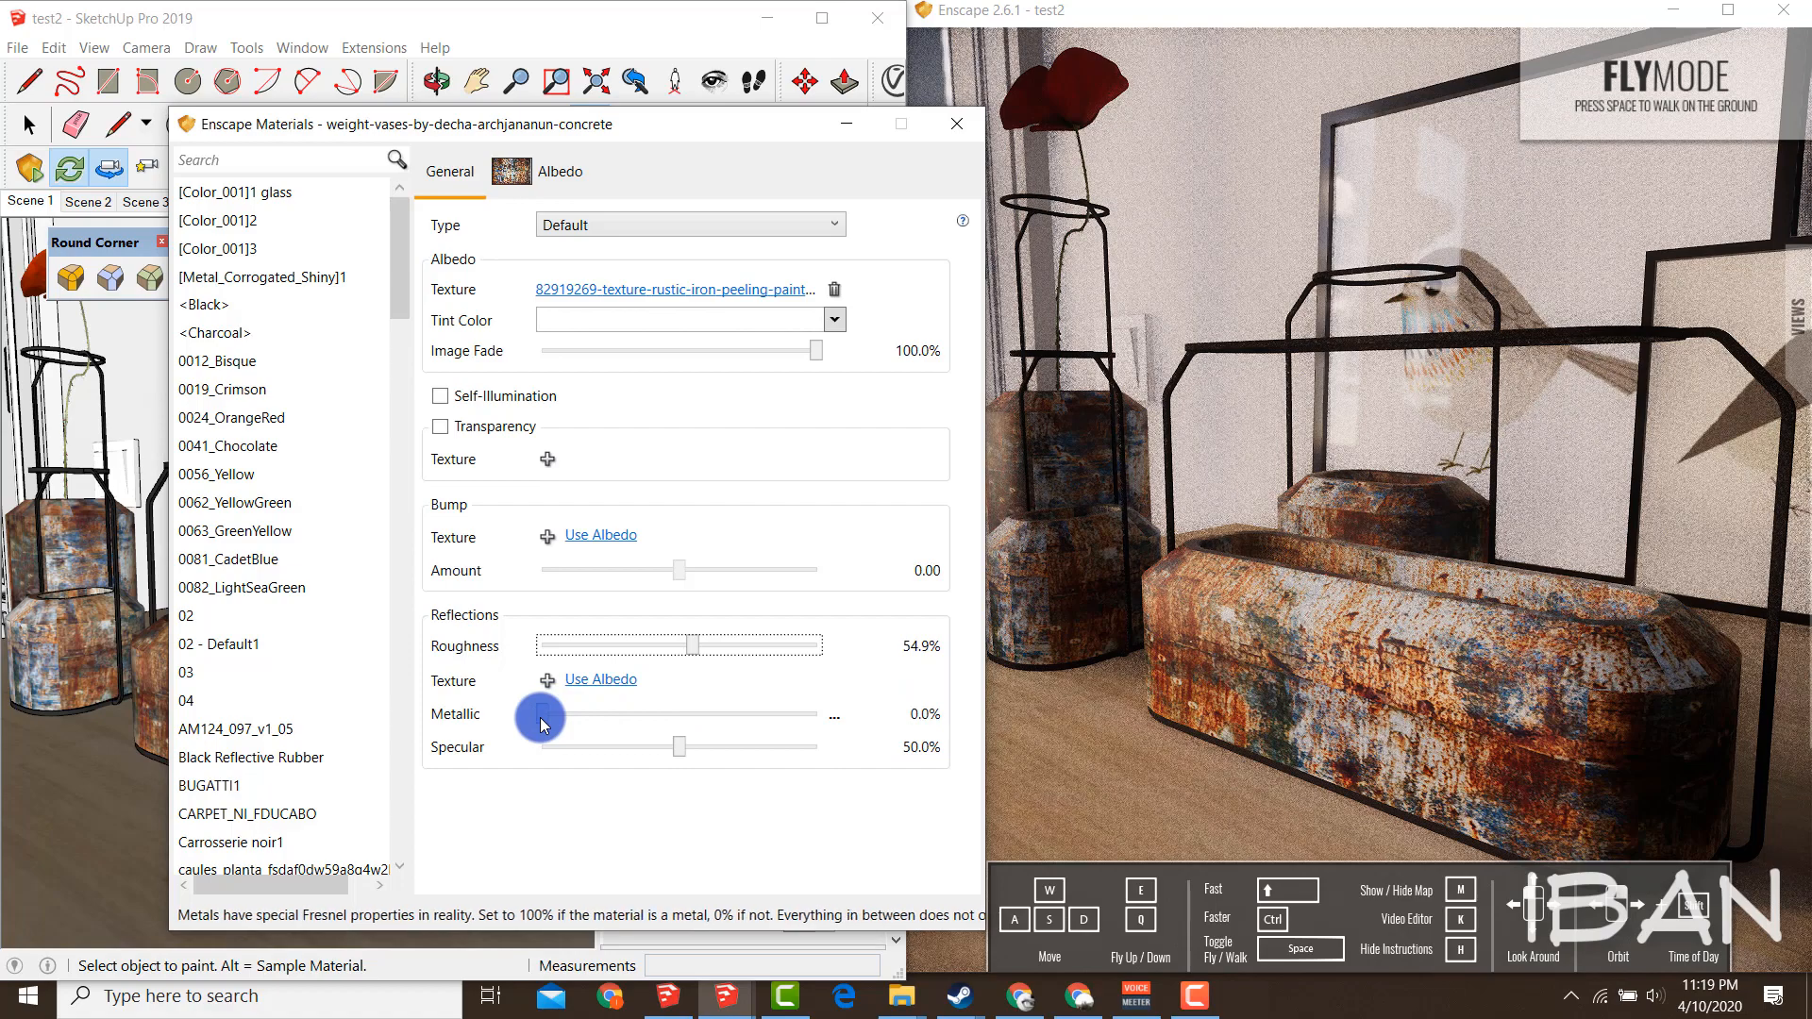
pyautogui.moveTo(542, 723); pyautogui.dragTo(526, 768)
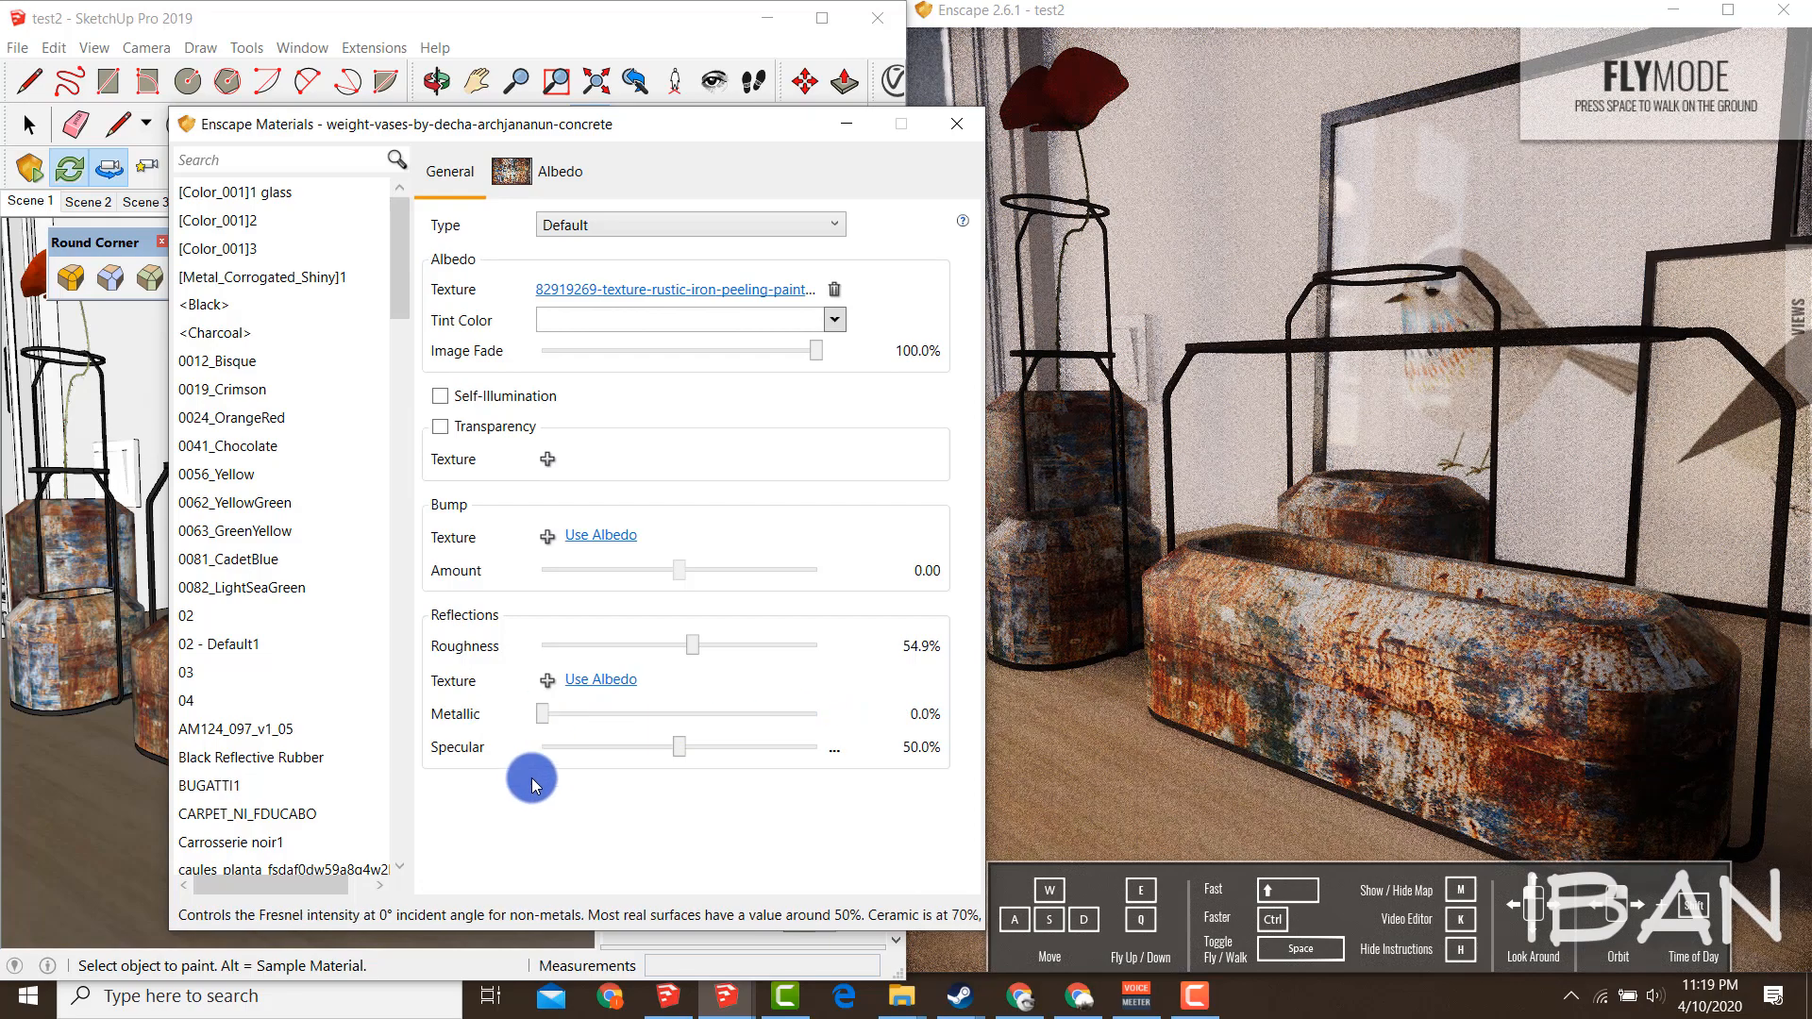
pyautogui.moveTo(684, 761); pyautogui.dragTo(830, 368)
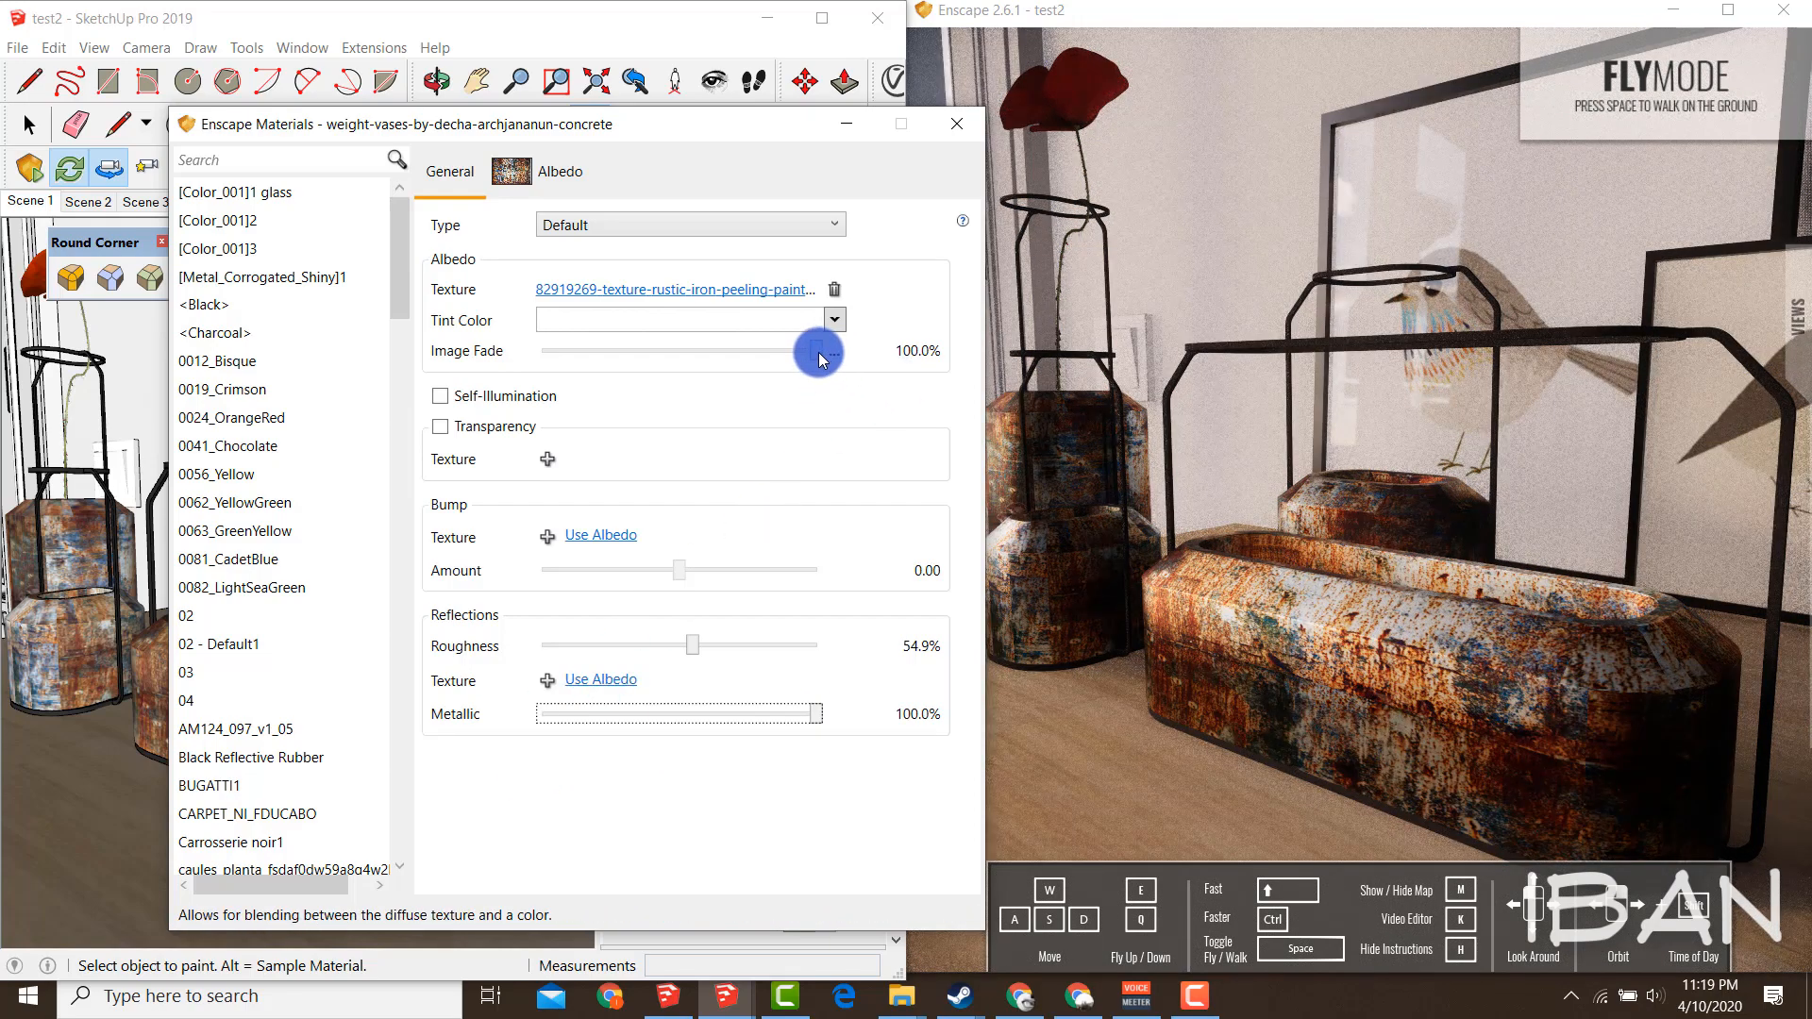
# Fade the vase material's albedo image to 0% and set its base colour to white
pyautogui.moveTo(536, 335)
pyautogui.mouseDown()
pyautogui.moveTo(404, 352)
pyautogui.moveTo(814, 378)
pyautogui.moveTo(486, 335)
pyautogui.mouseUp()
pyautogui.moveTo(808, 345); pyautogui.dragTo(542, 351)
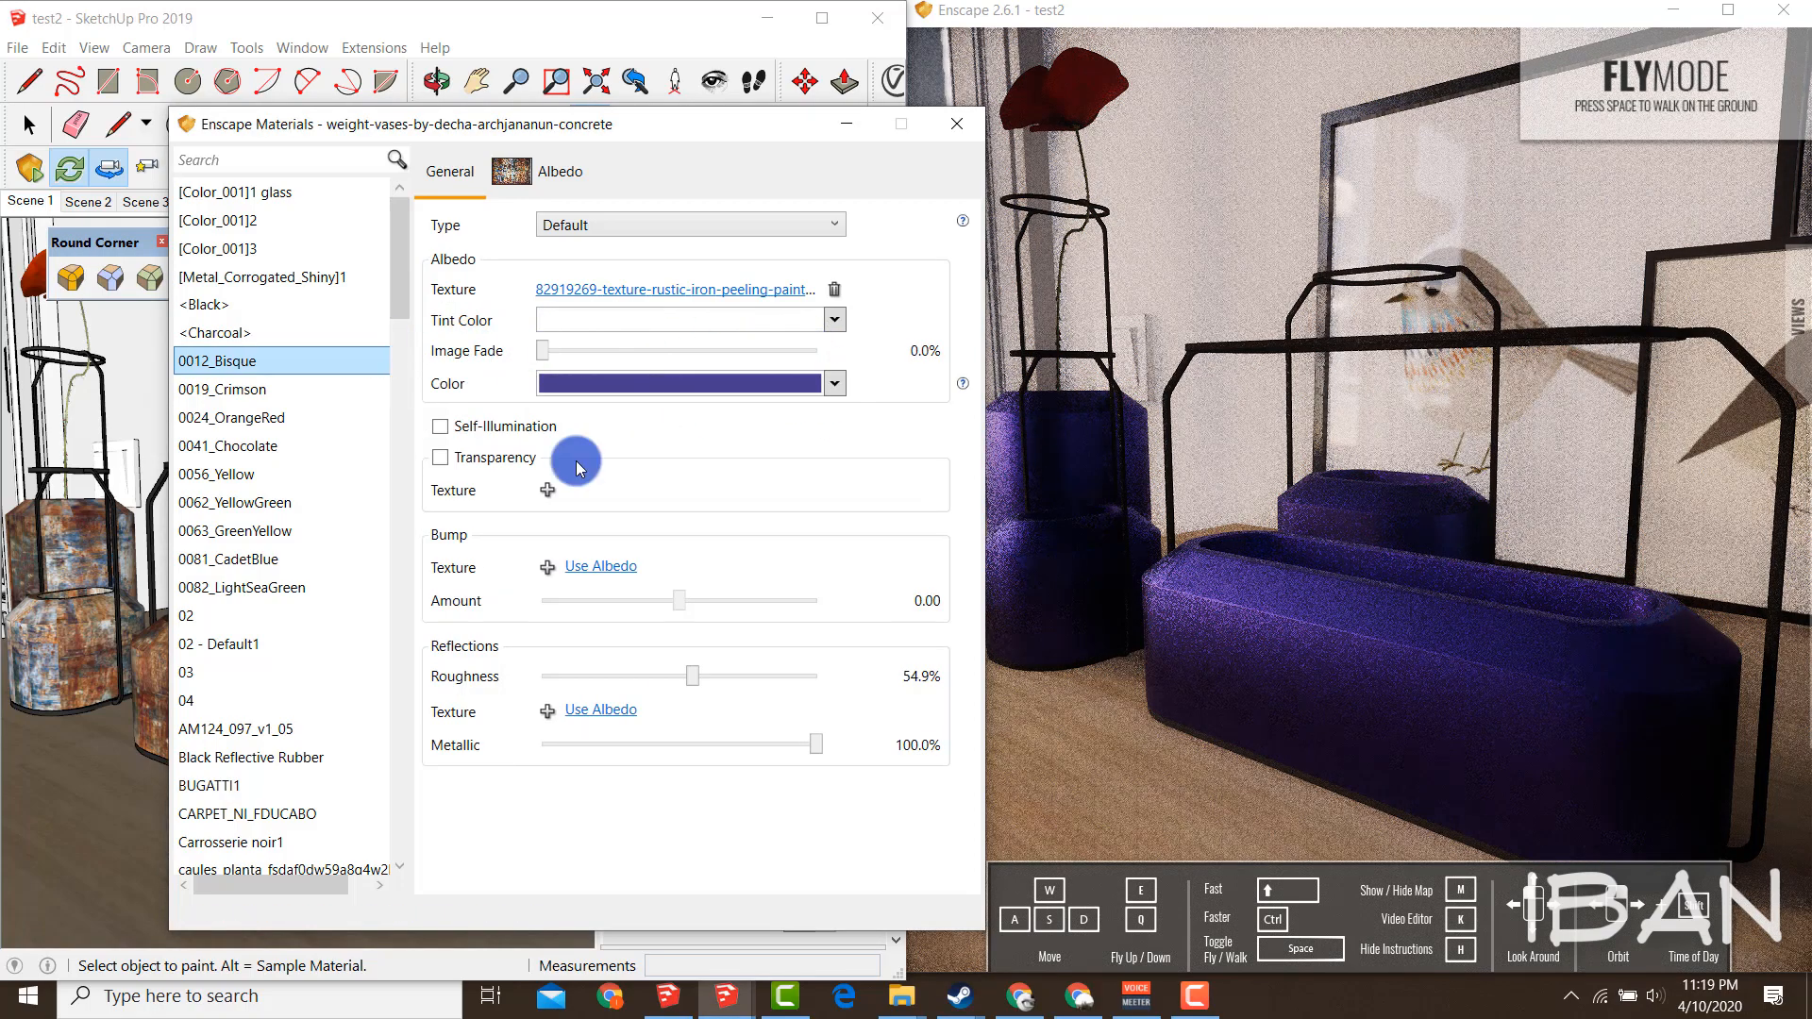
pyautogui.click(725, 387)
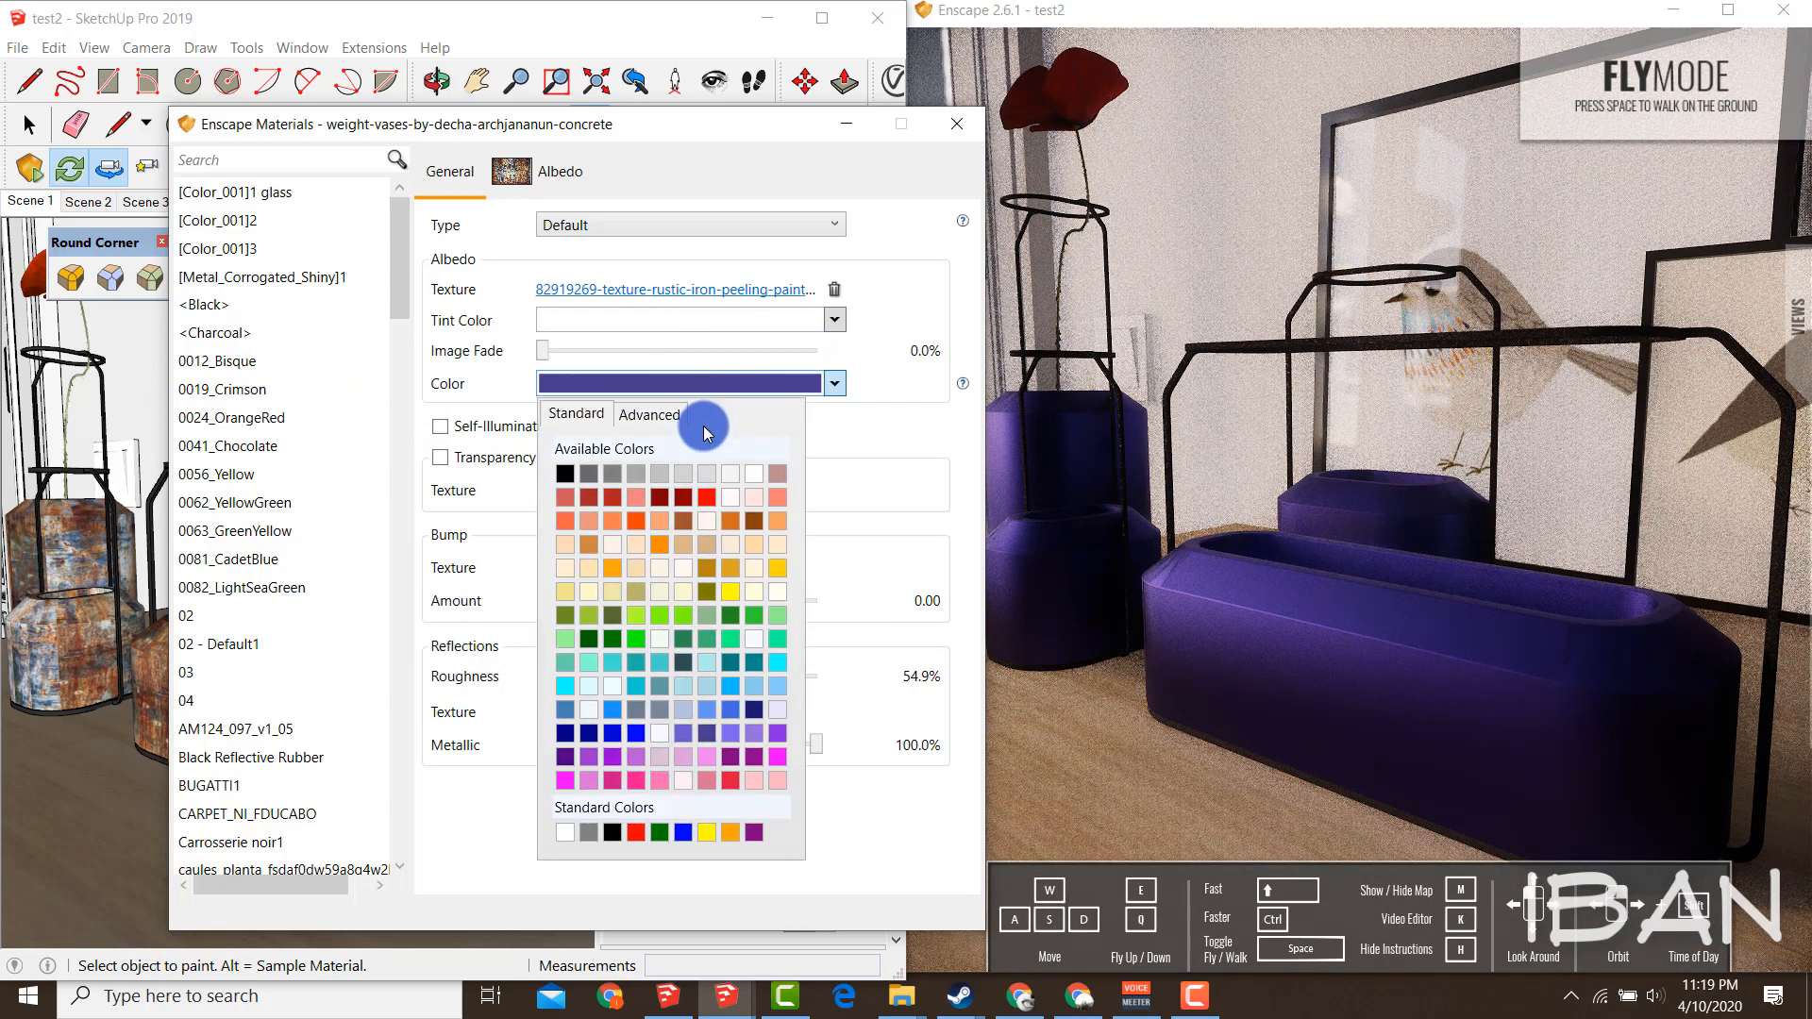
pyautogui.click(753, 473)
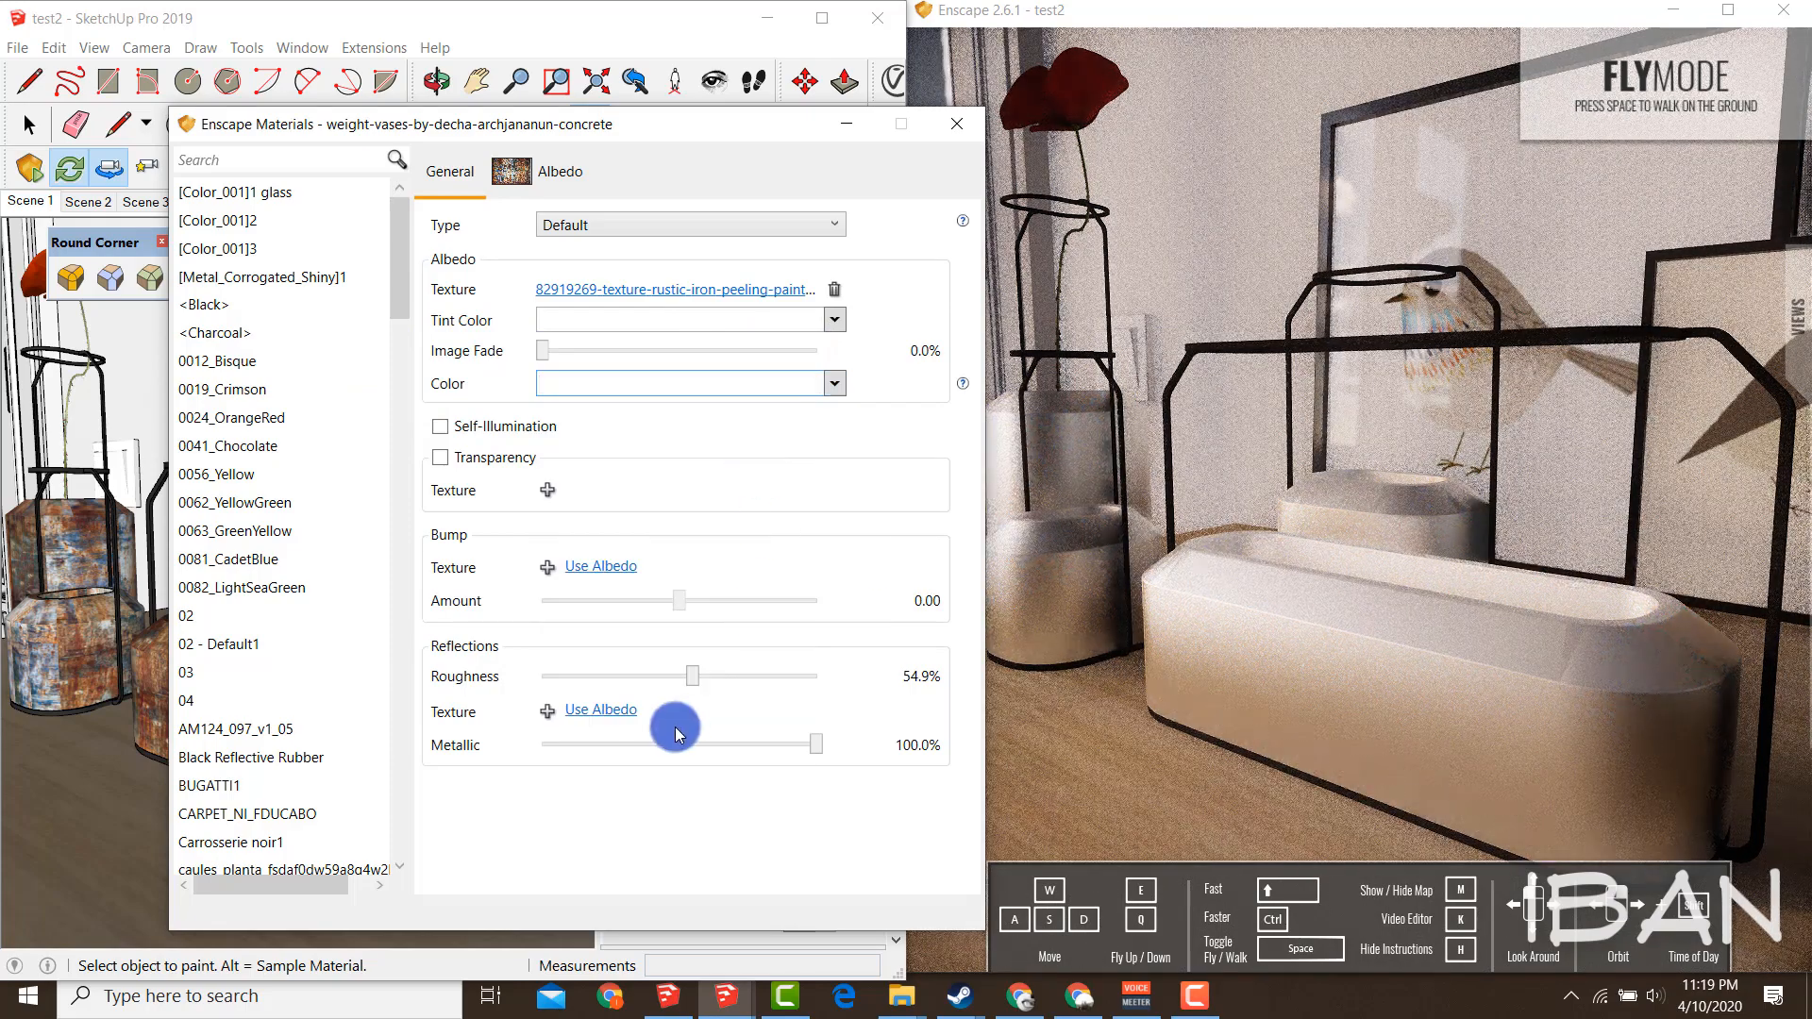
# Use the vase material's albedo texture as both its reflection roughness texture and its bump map
pyautogui.click(604, 711)
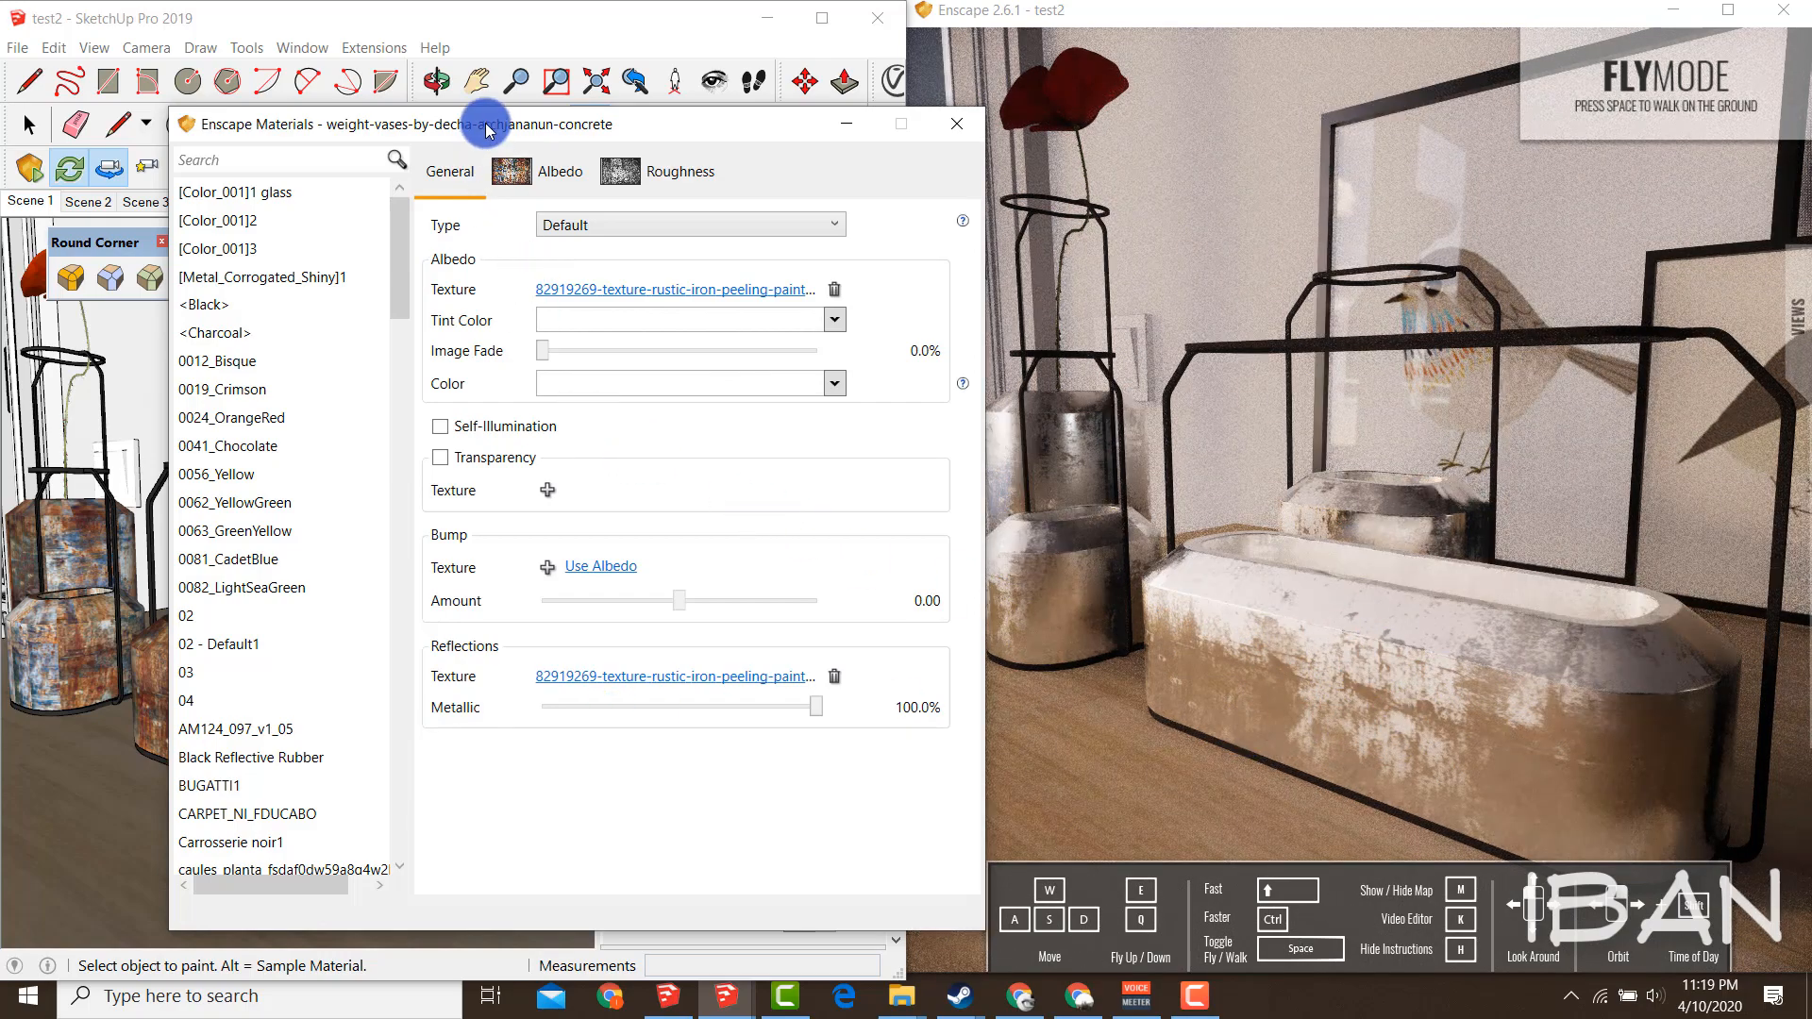
pyautogui.moveTo(486, 129); pyautogui.dragTo(855, 174)
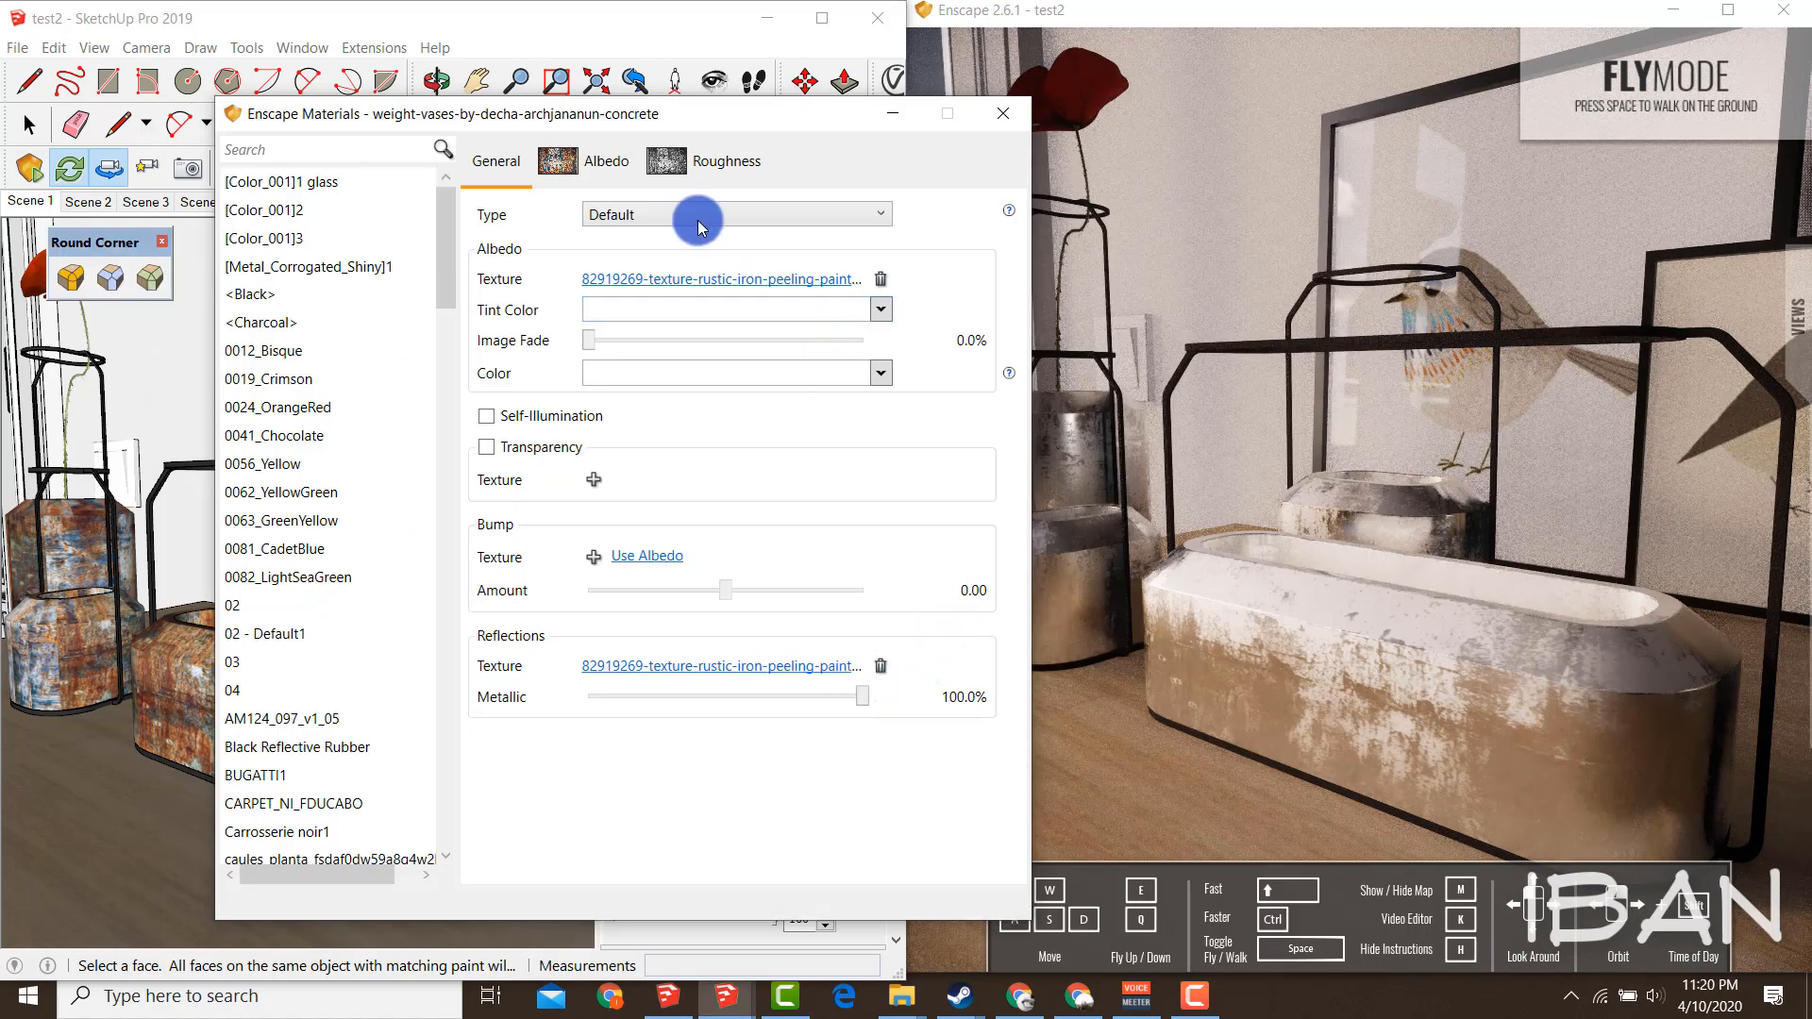
pyautogui.moveTo(737, 132); pyautogui.dragTo(716, 131)
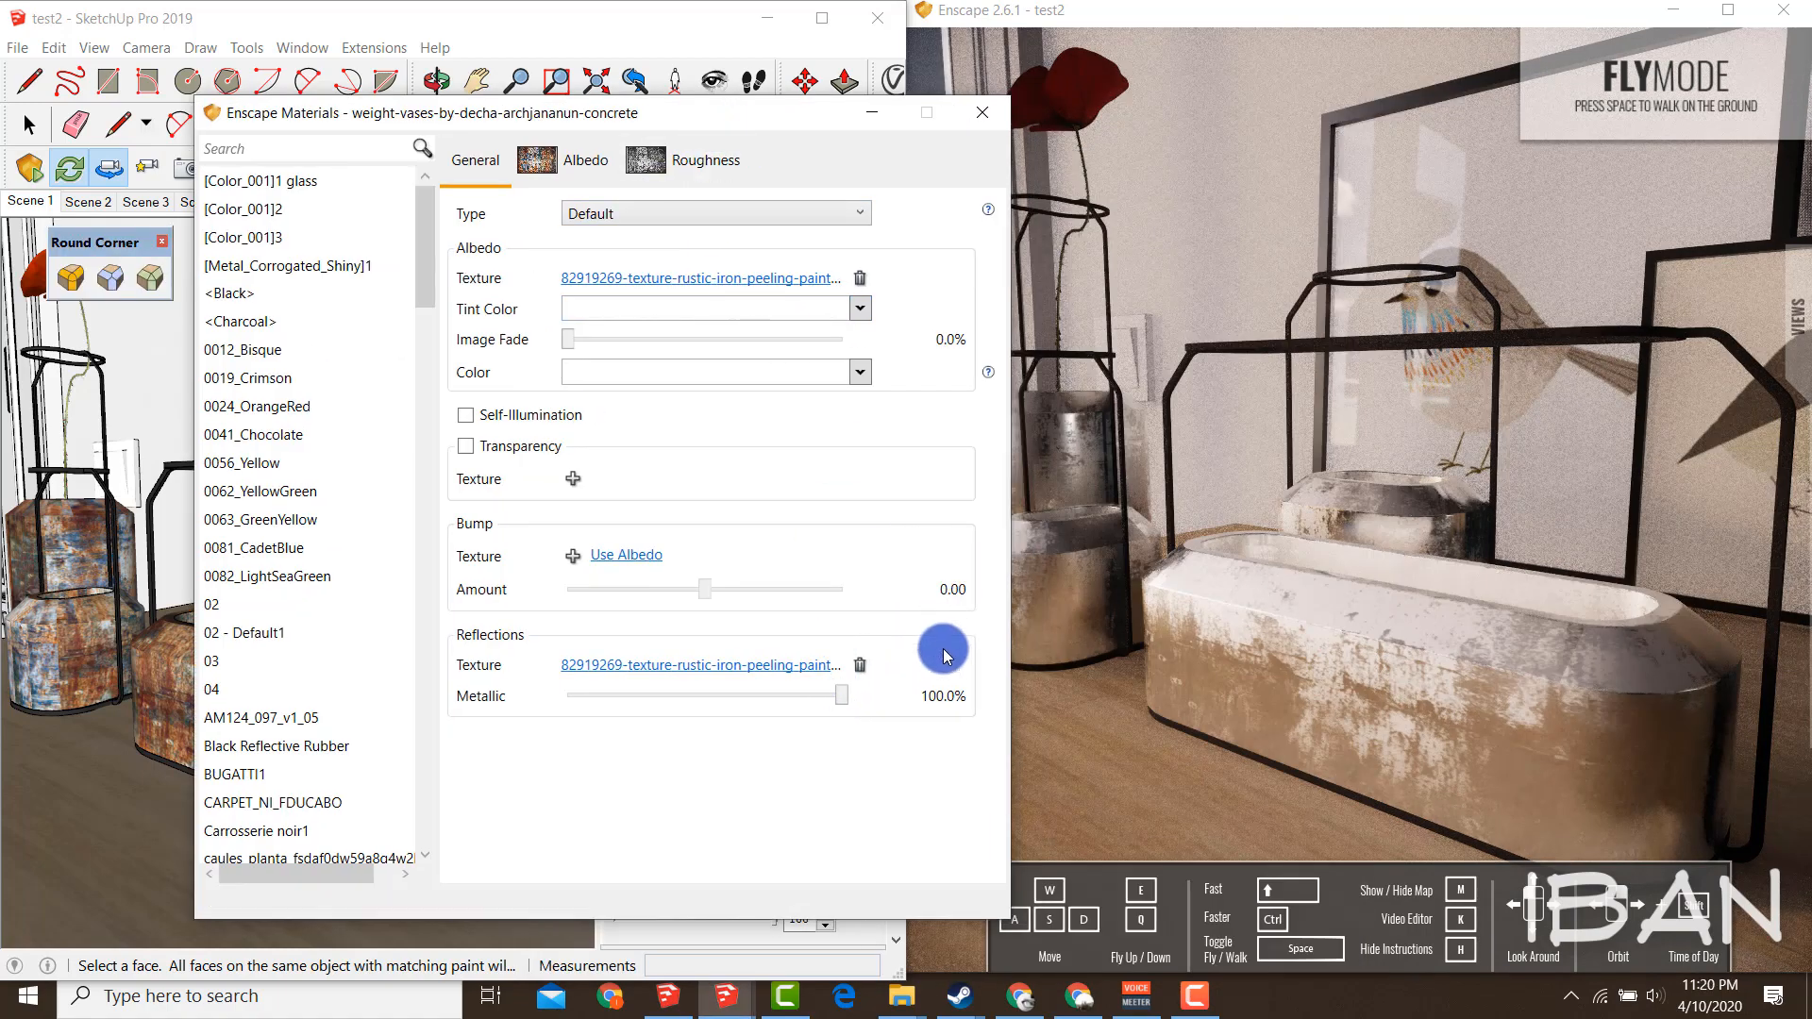
pyautogui.click(638, 557)
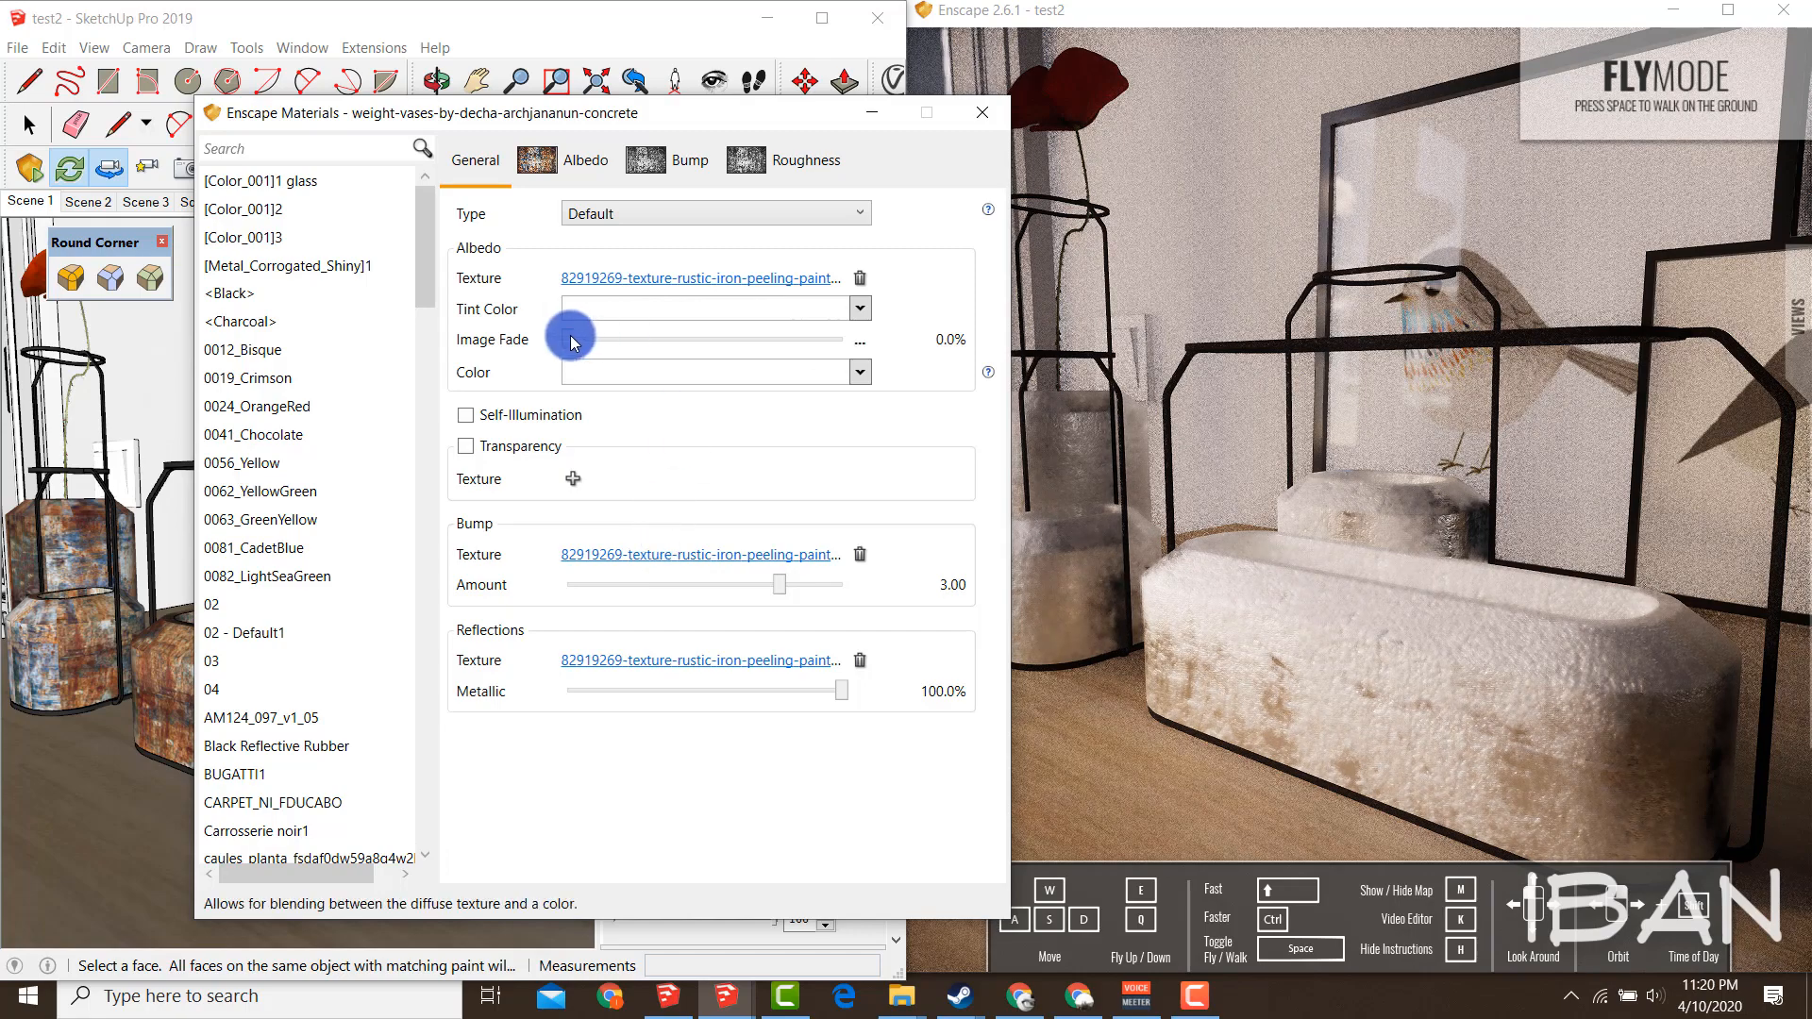
# Bring the vase material's albedo image fade back to 100% and set the bump amount to 0.16
pyautogui.moveTo(570, 340); pyautogui.dragTo(1016, 356)
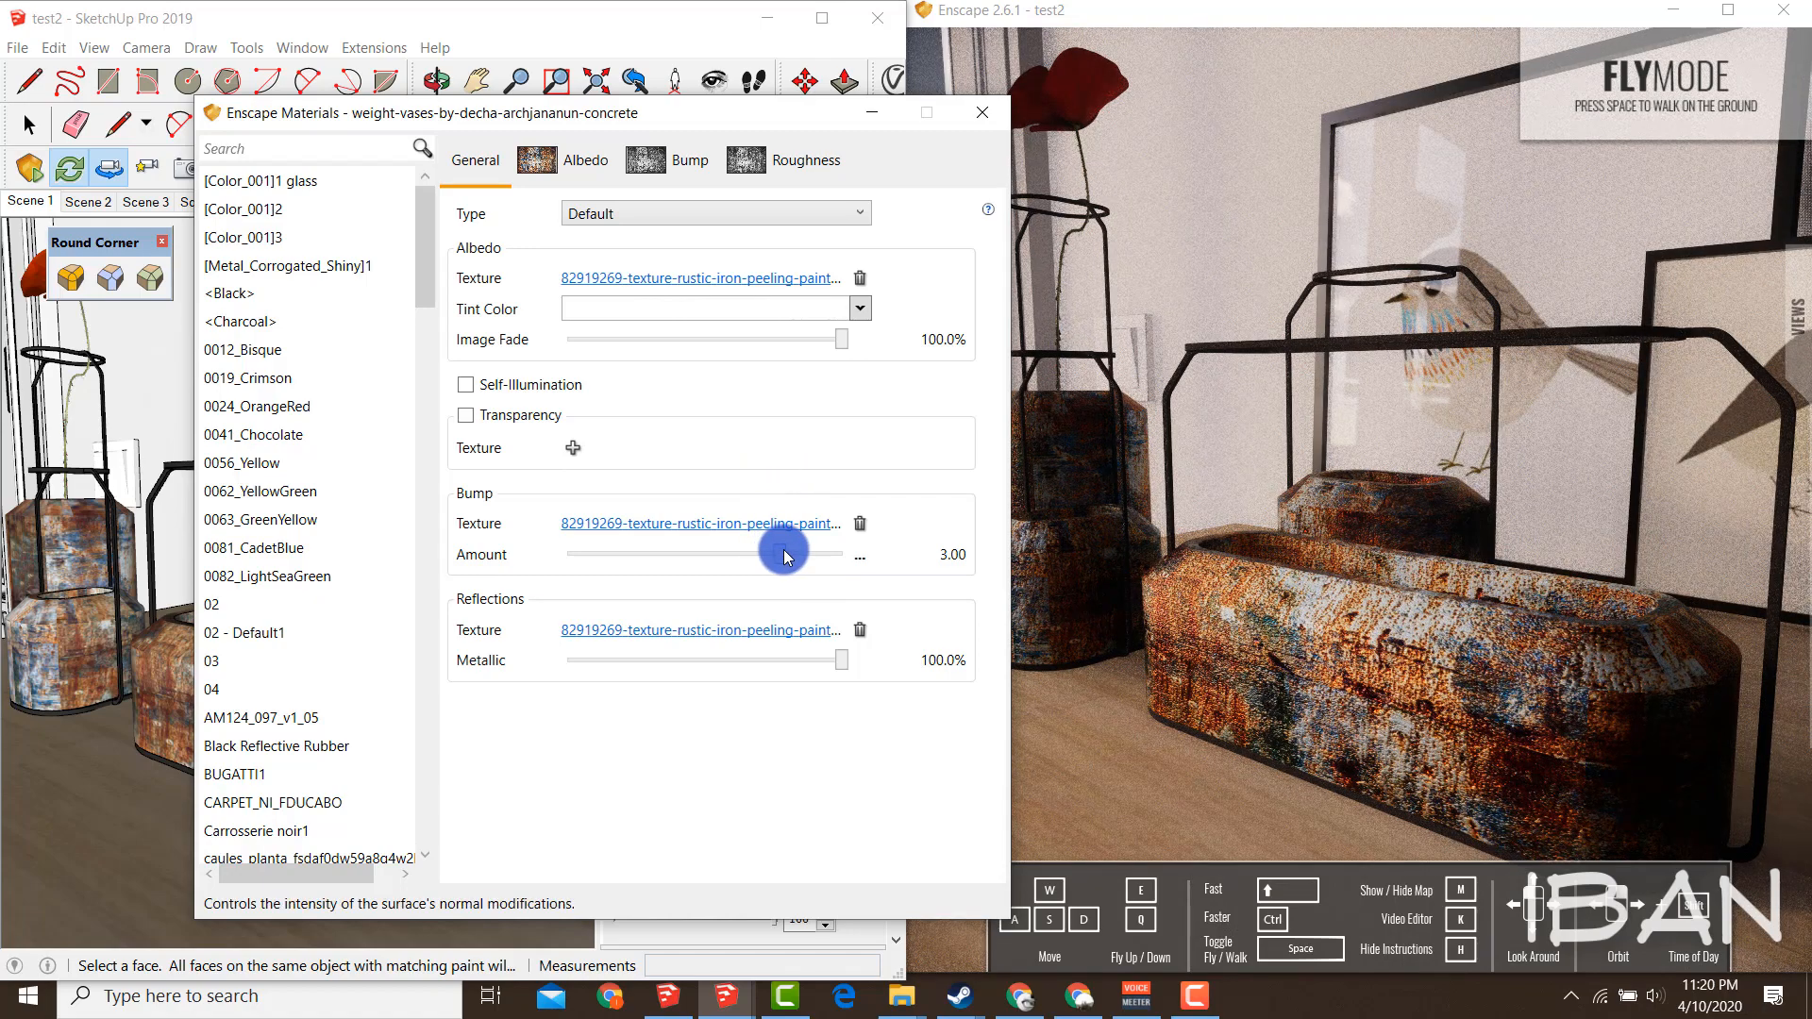
pyautogui.moveTo(782, 556); pyautogui.dragTo(727, 555)
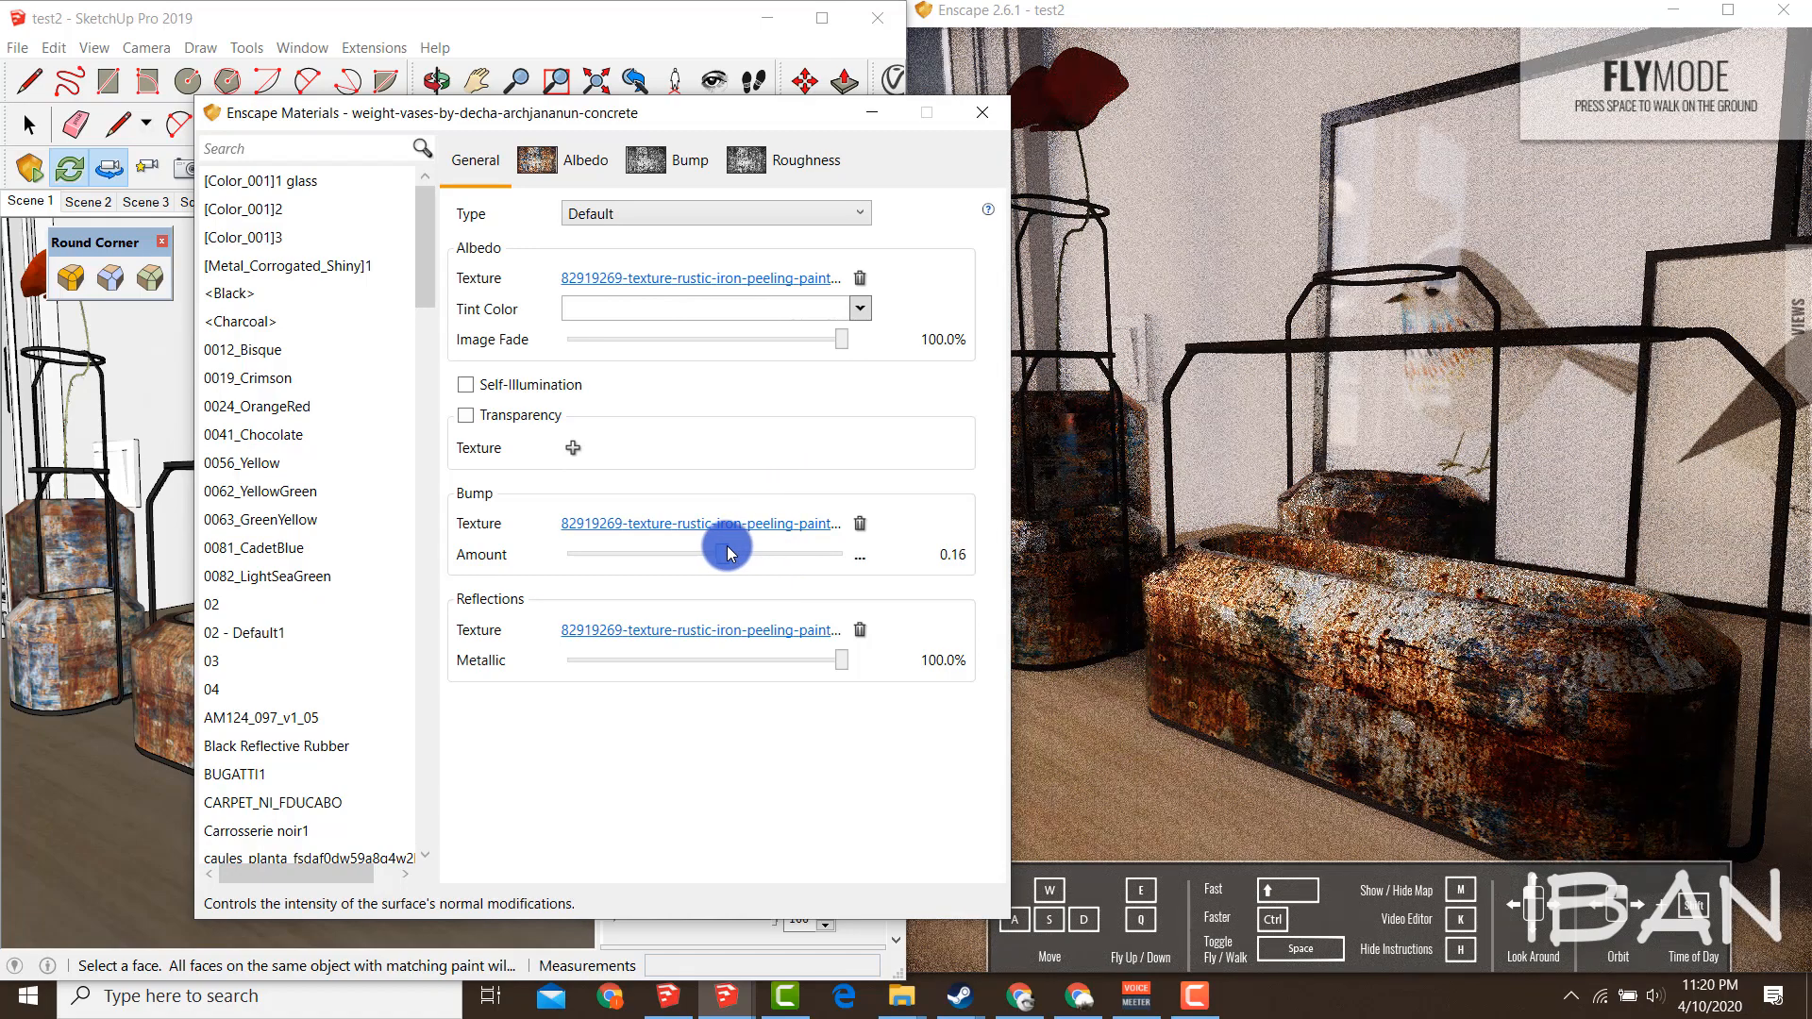
# Compare the images used for the vase material's albedo, bump and roughness
pyautogui.click(975, 184)
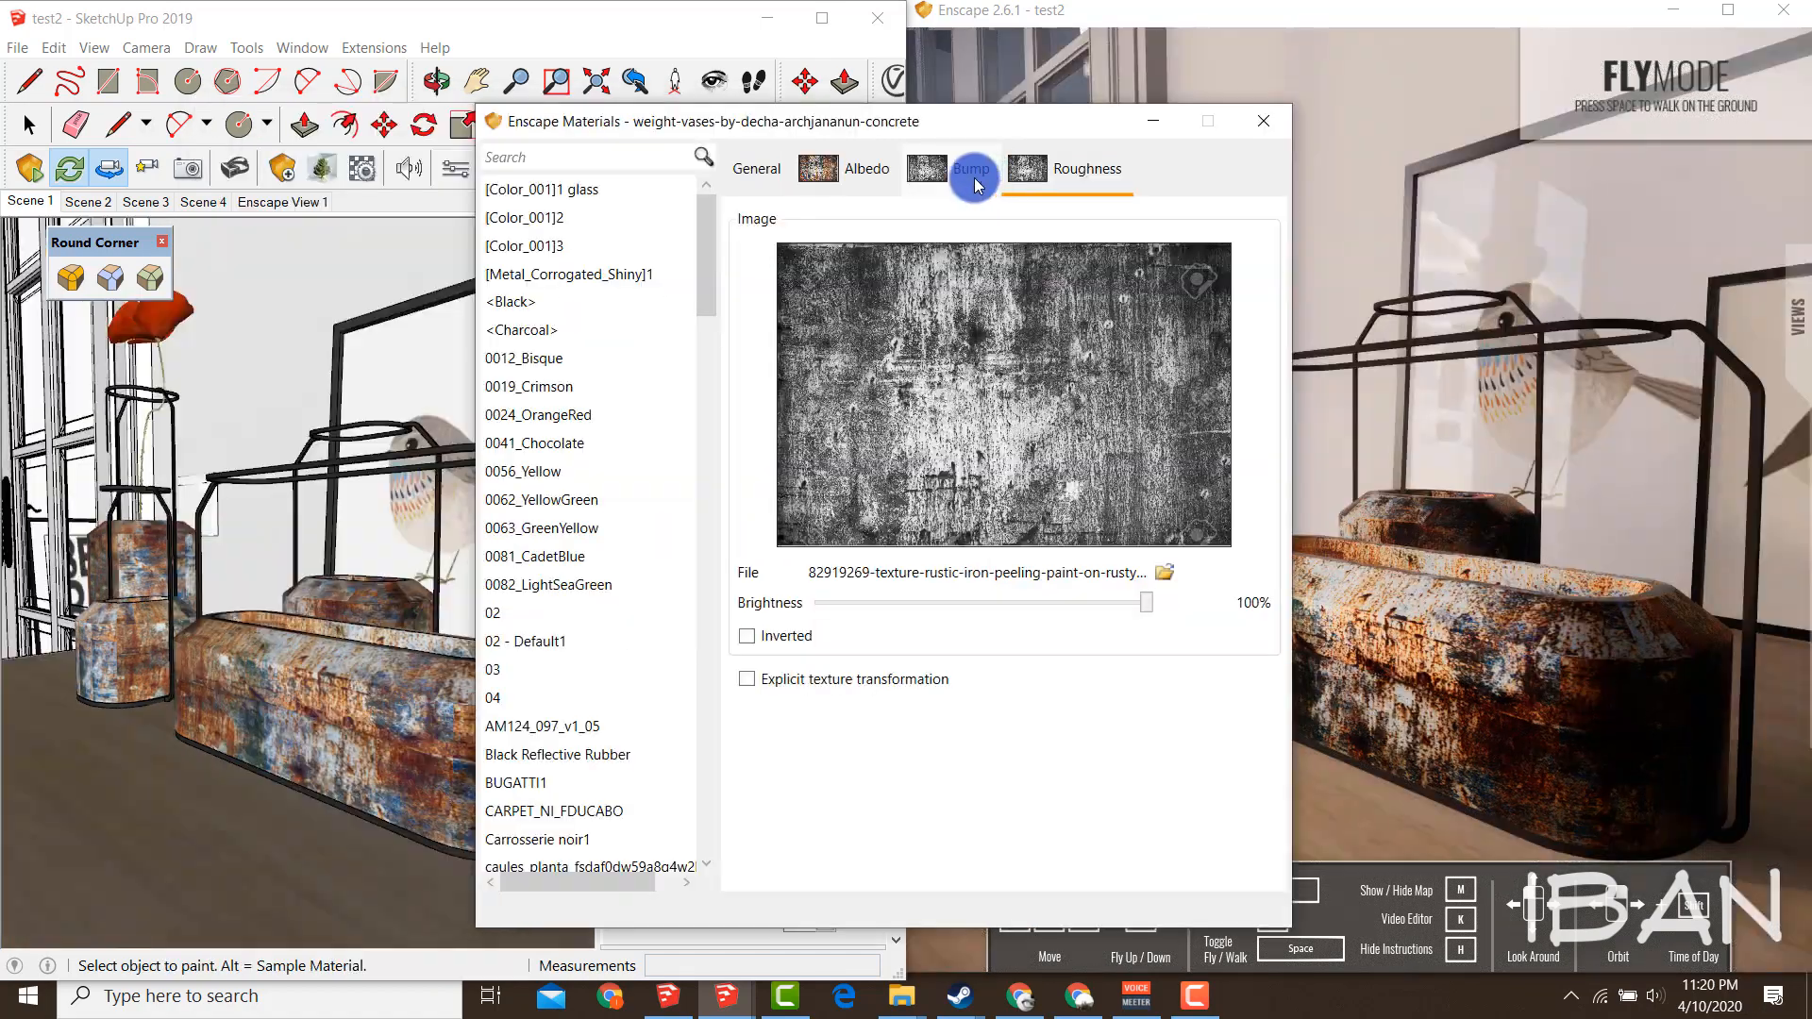
pyautogui.click(858, 170)
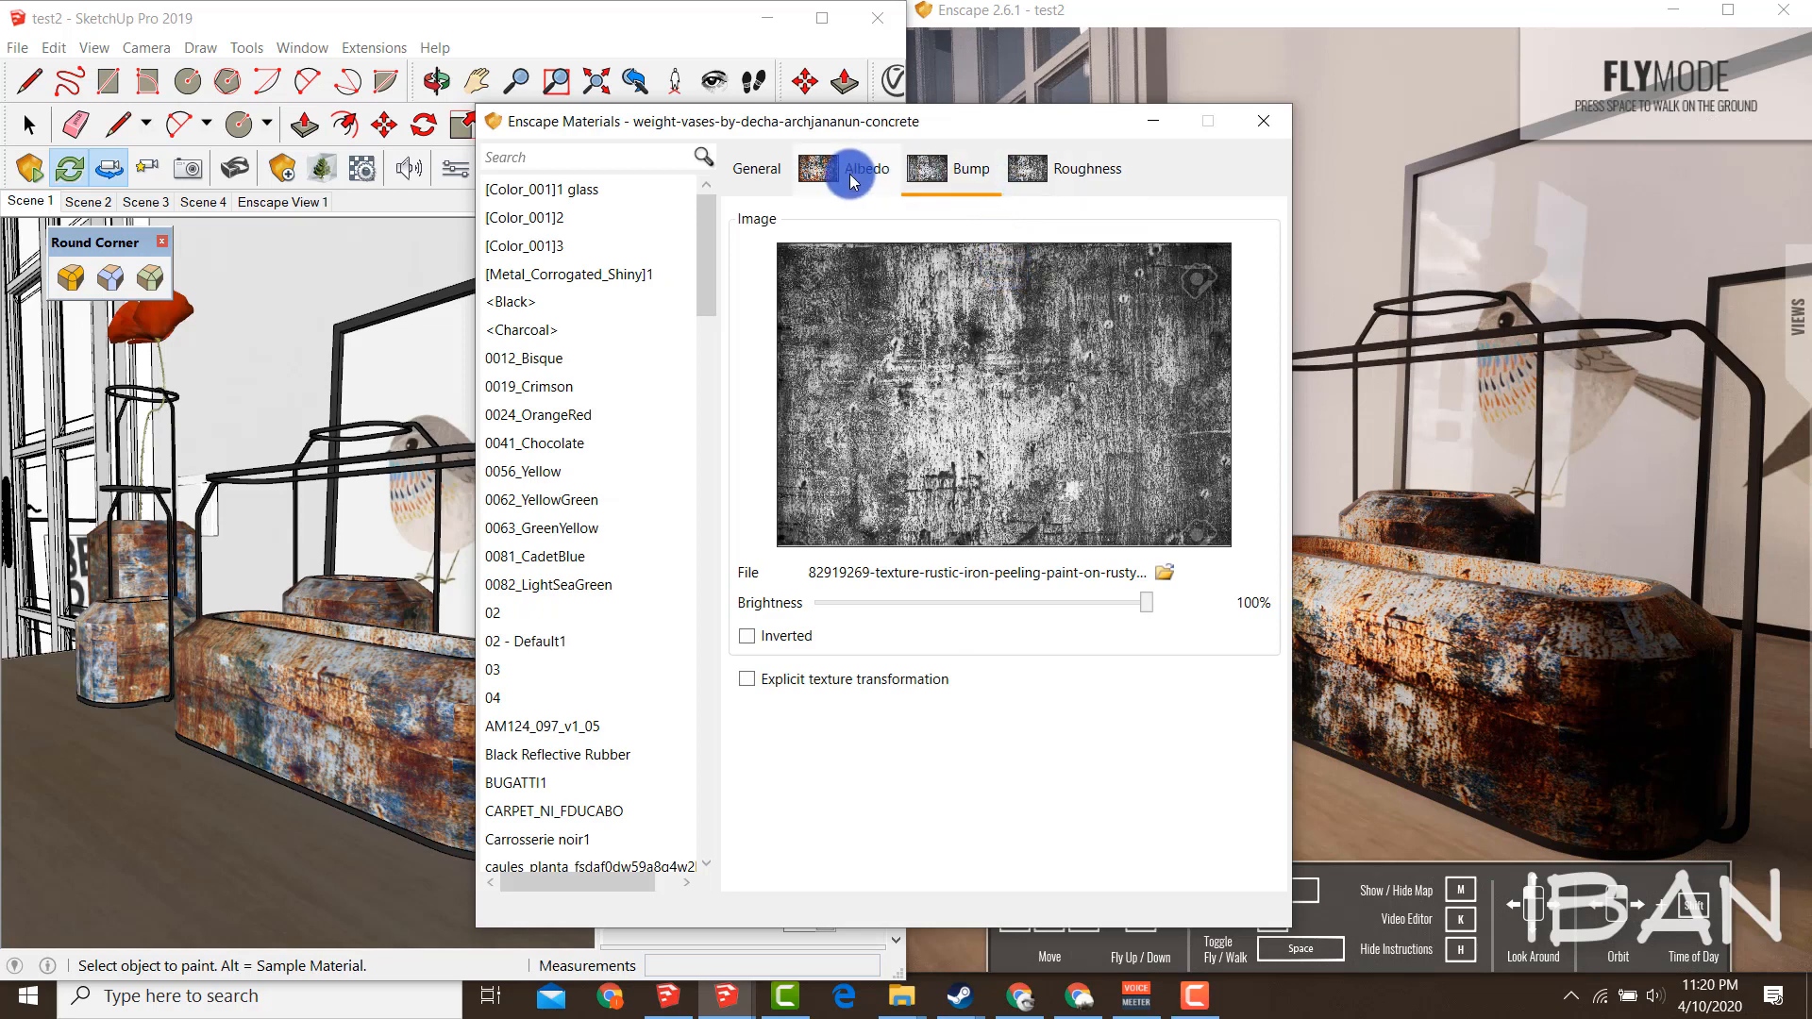
pyautogui.click(956, 183)
pyautogui.click(1049, 182)
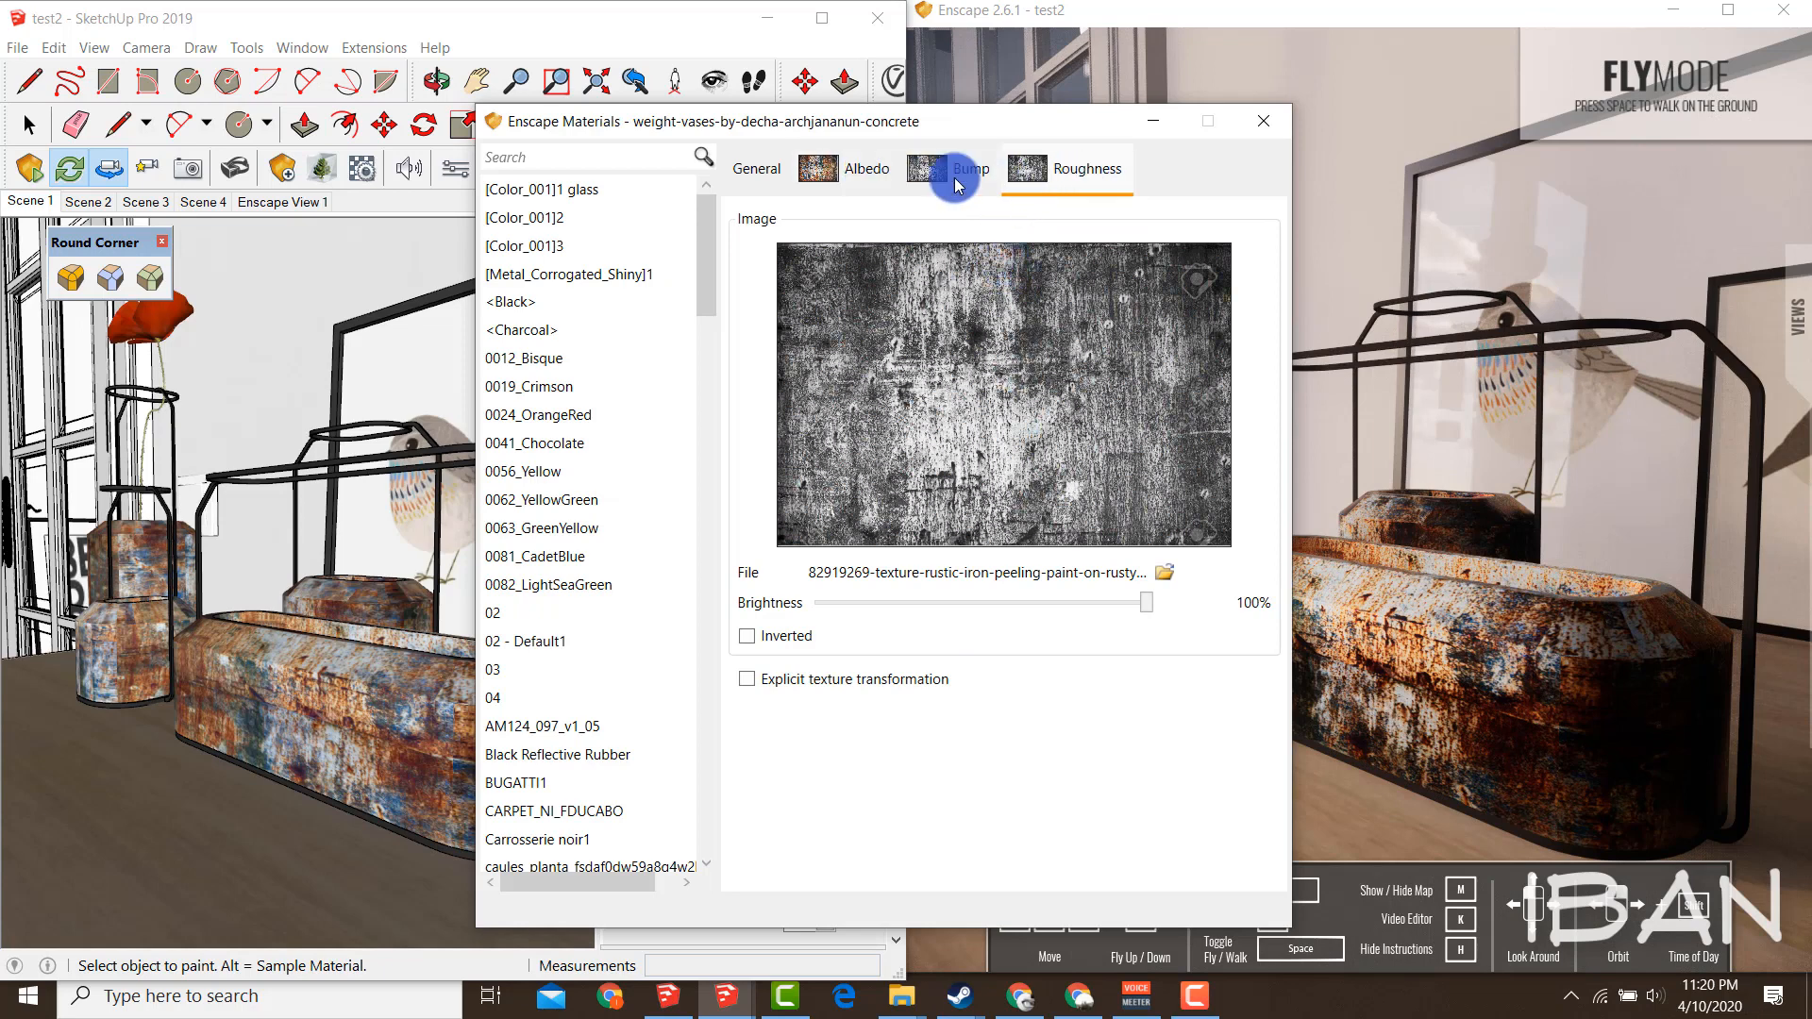
pyautogui.click(877, 184)
pyautogui.click(952, 176)
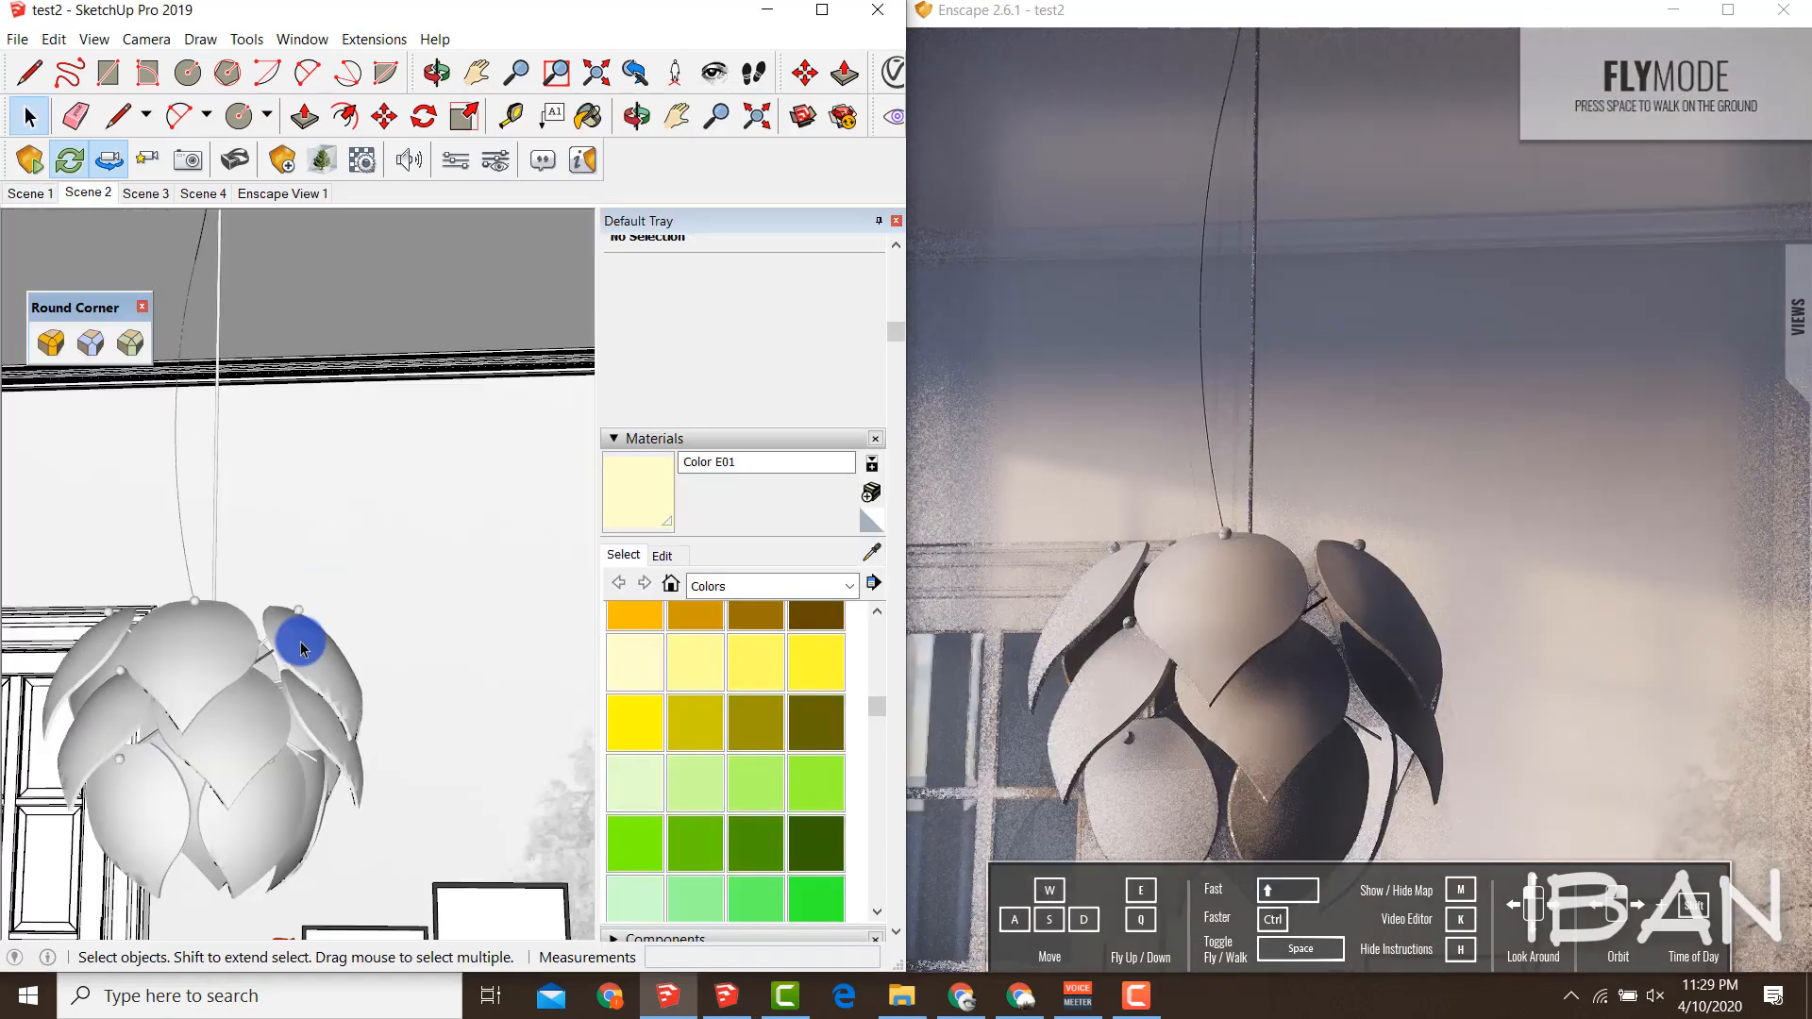
# Sample the Color E01 material from the bulb inside the pendant lamp and open it in the Enscape material editor
pyautogui.moveTo(291, 635)
pyautogui.mouseDown()
pyautogui.moveTo(469, 424)
pyautogui.moveTo(416, 430)
pyautogui.mouseUp()
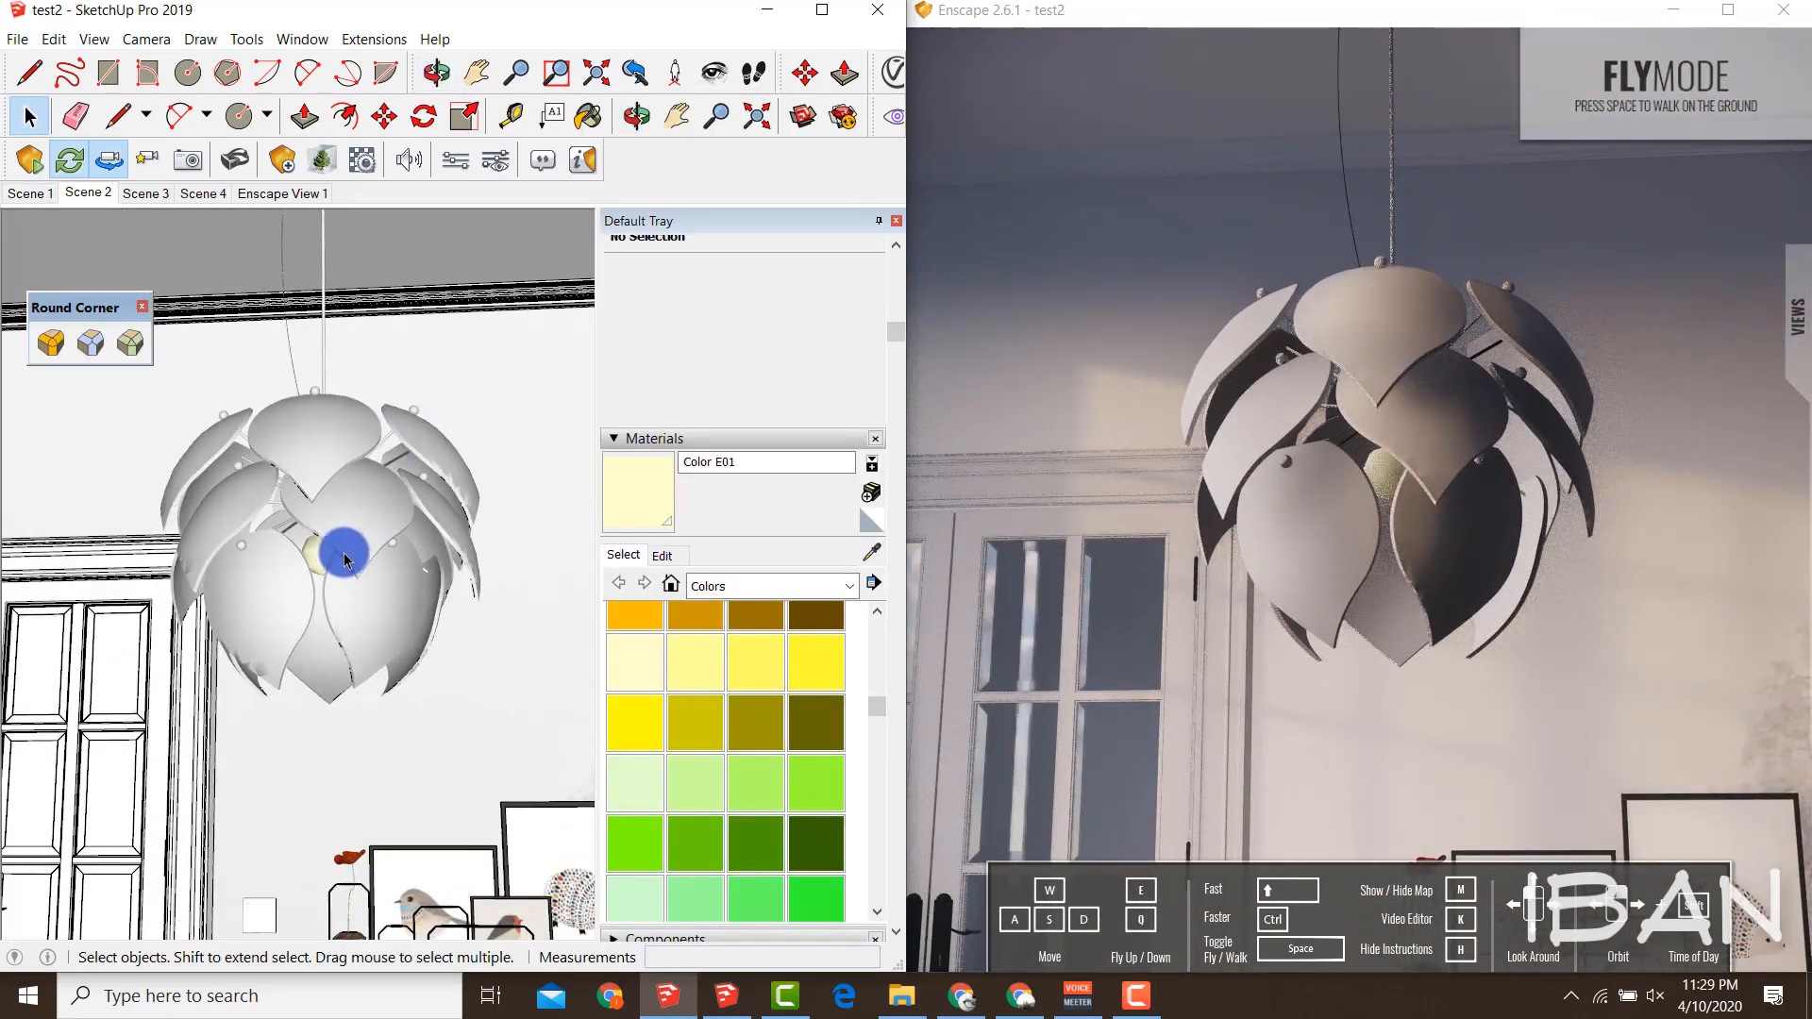
pyautogui.scroll(1, 342, 552)
pyautogui.press('b')
pyautogui.scroll(2, 315, 550)
pyautogui.press('alt')
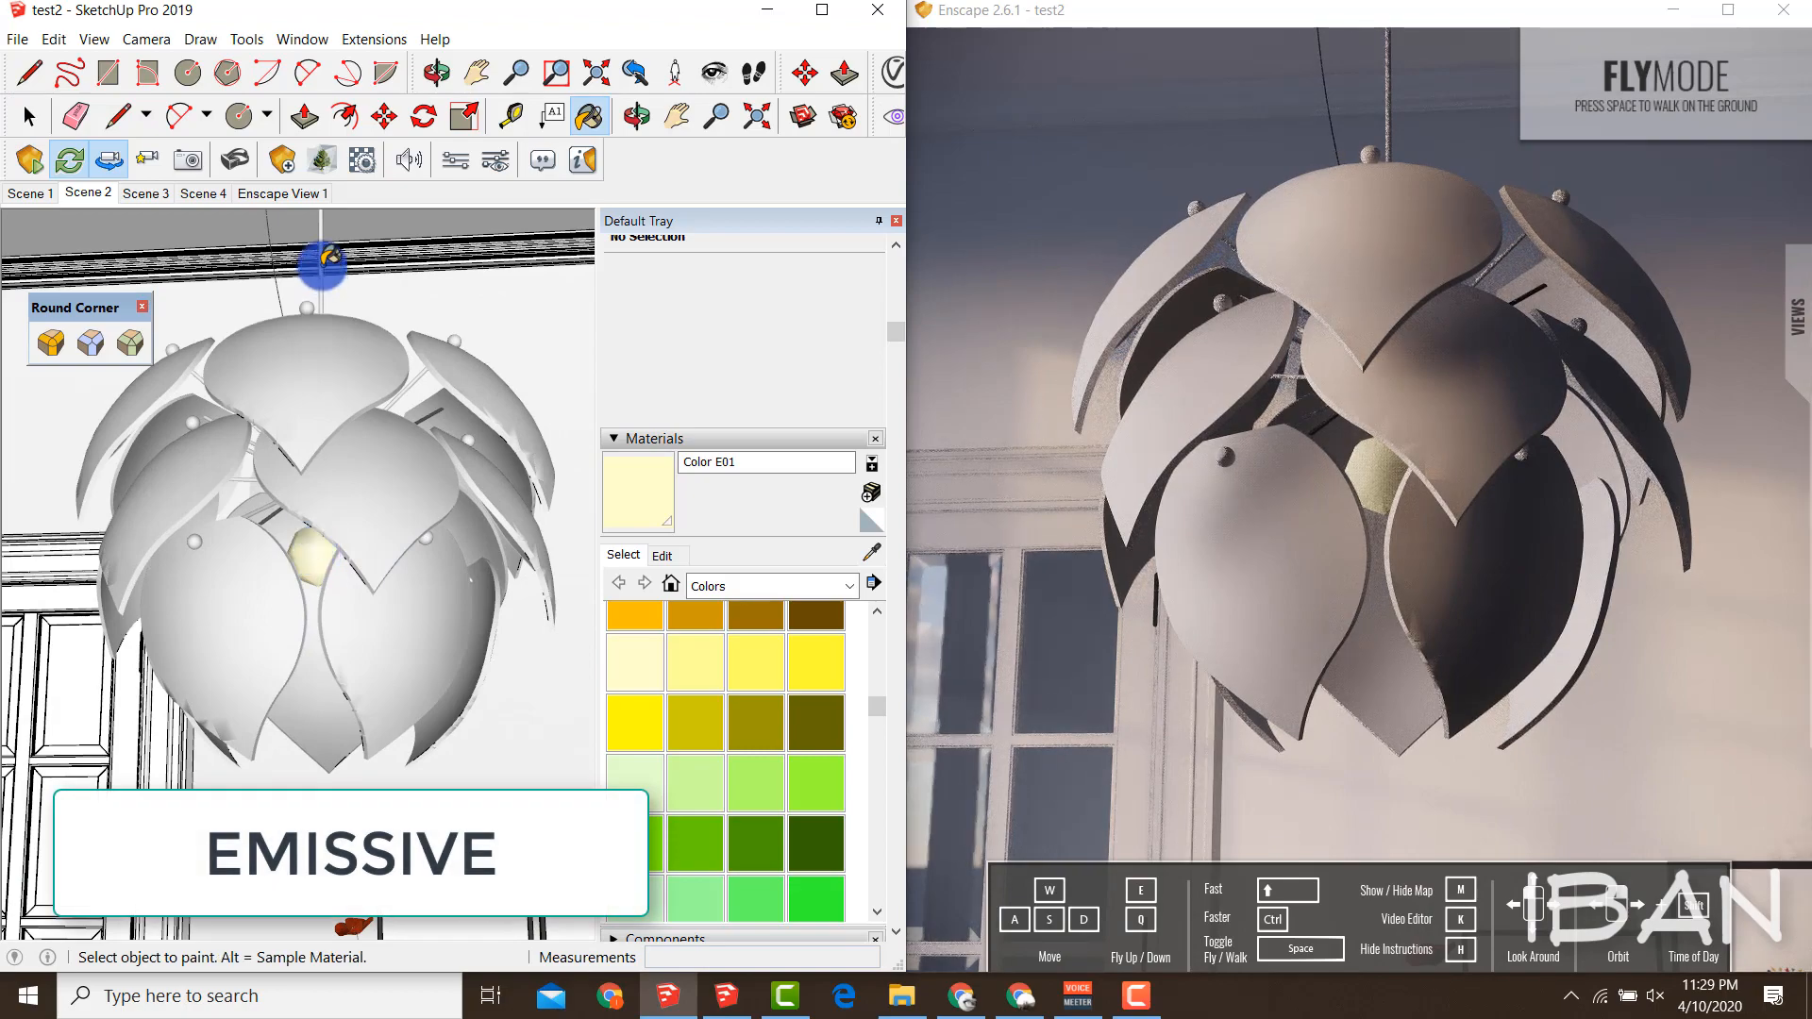
pyautogui.click(370, 167)
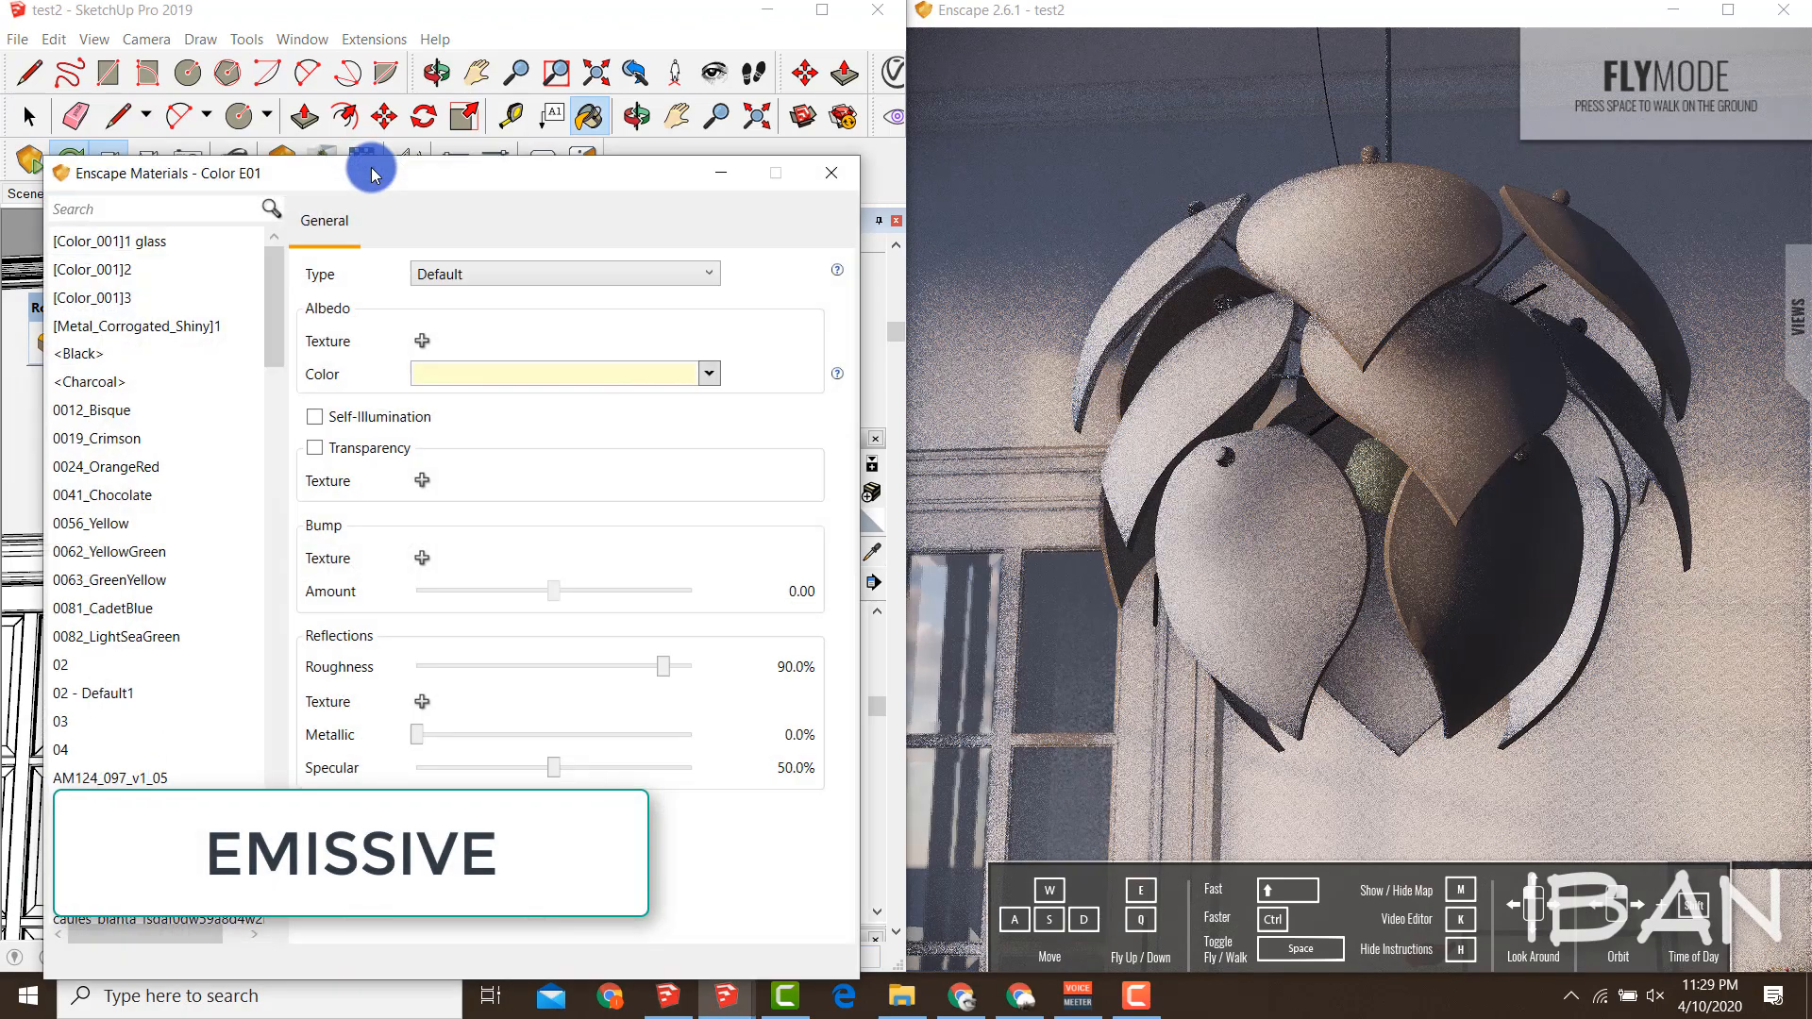
# Enable self-illumination for the bulb material, with a luminance of 22537 cd/m² and an orange emission colour
pyautogui.click(362, 423)
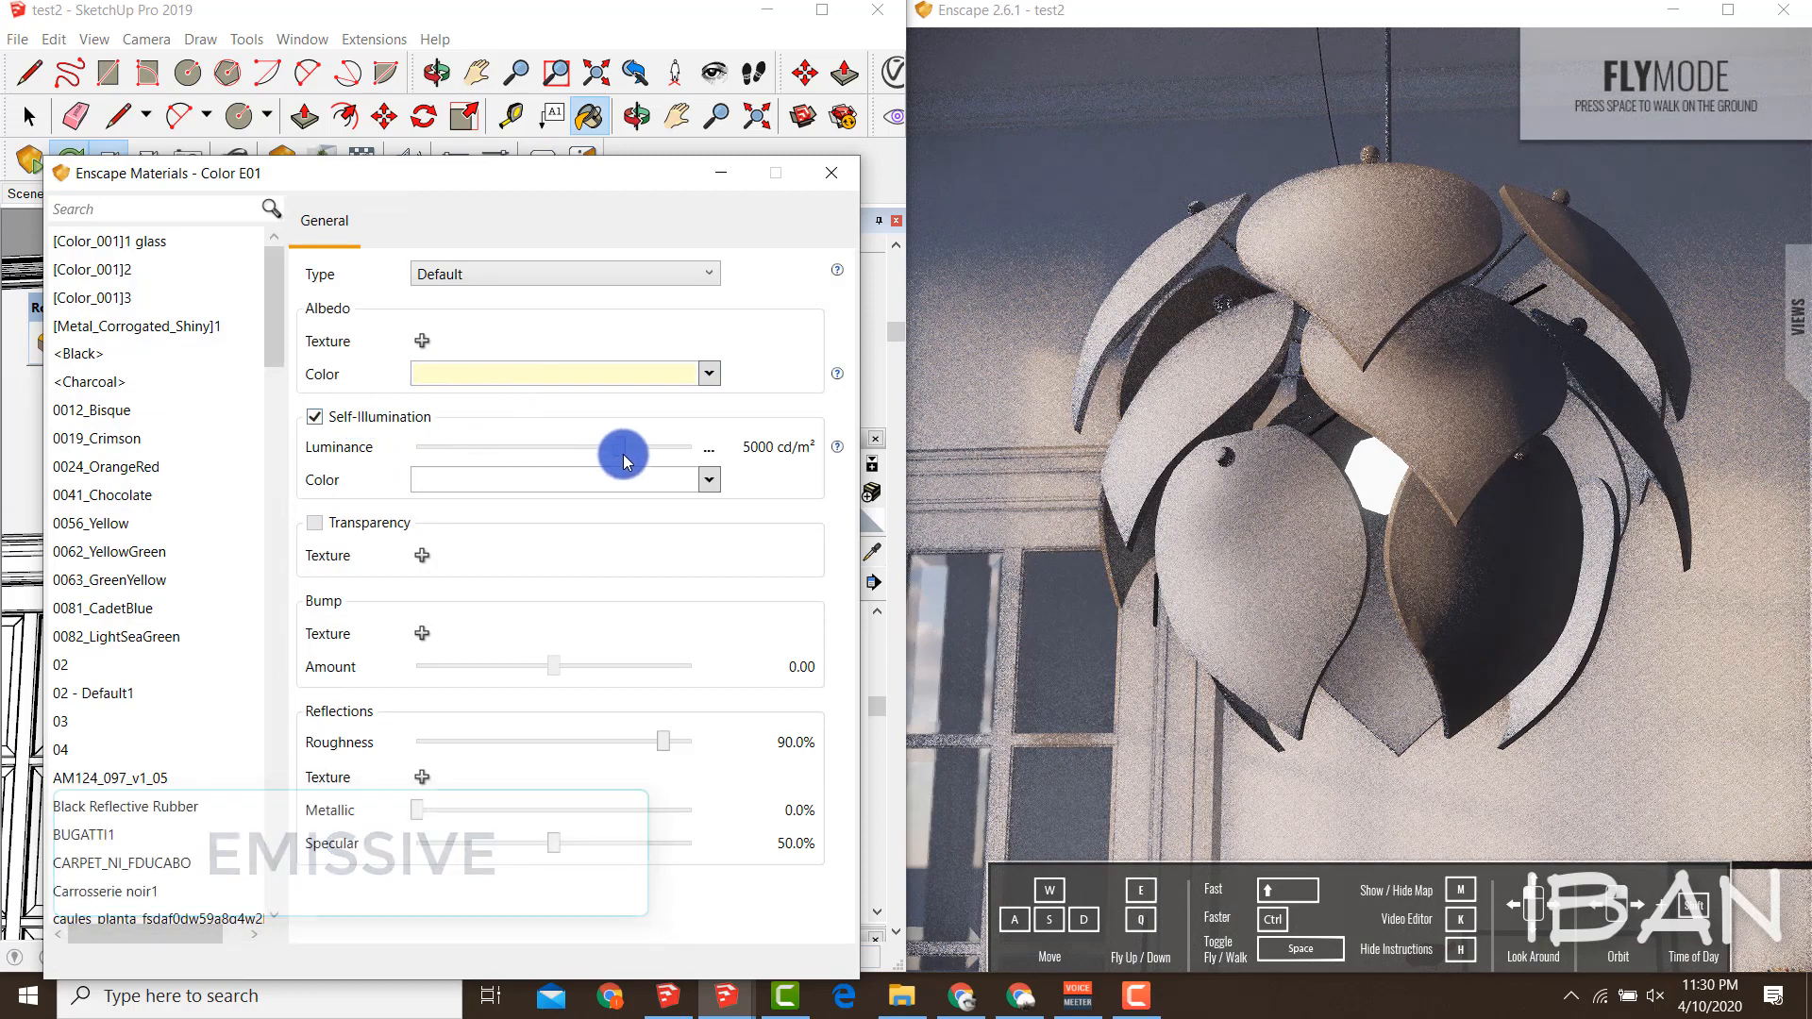
pyautogui.moveTo(622, 457); pyautogui.dragTo(650, 460)
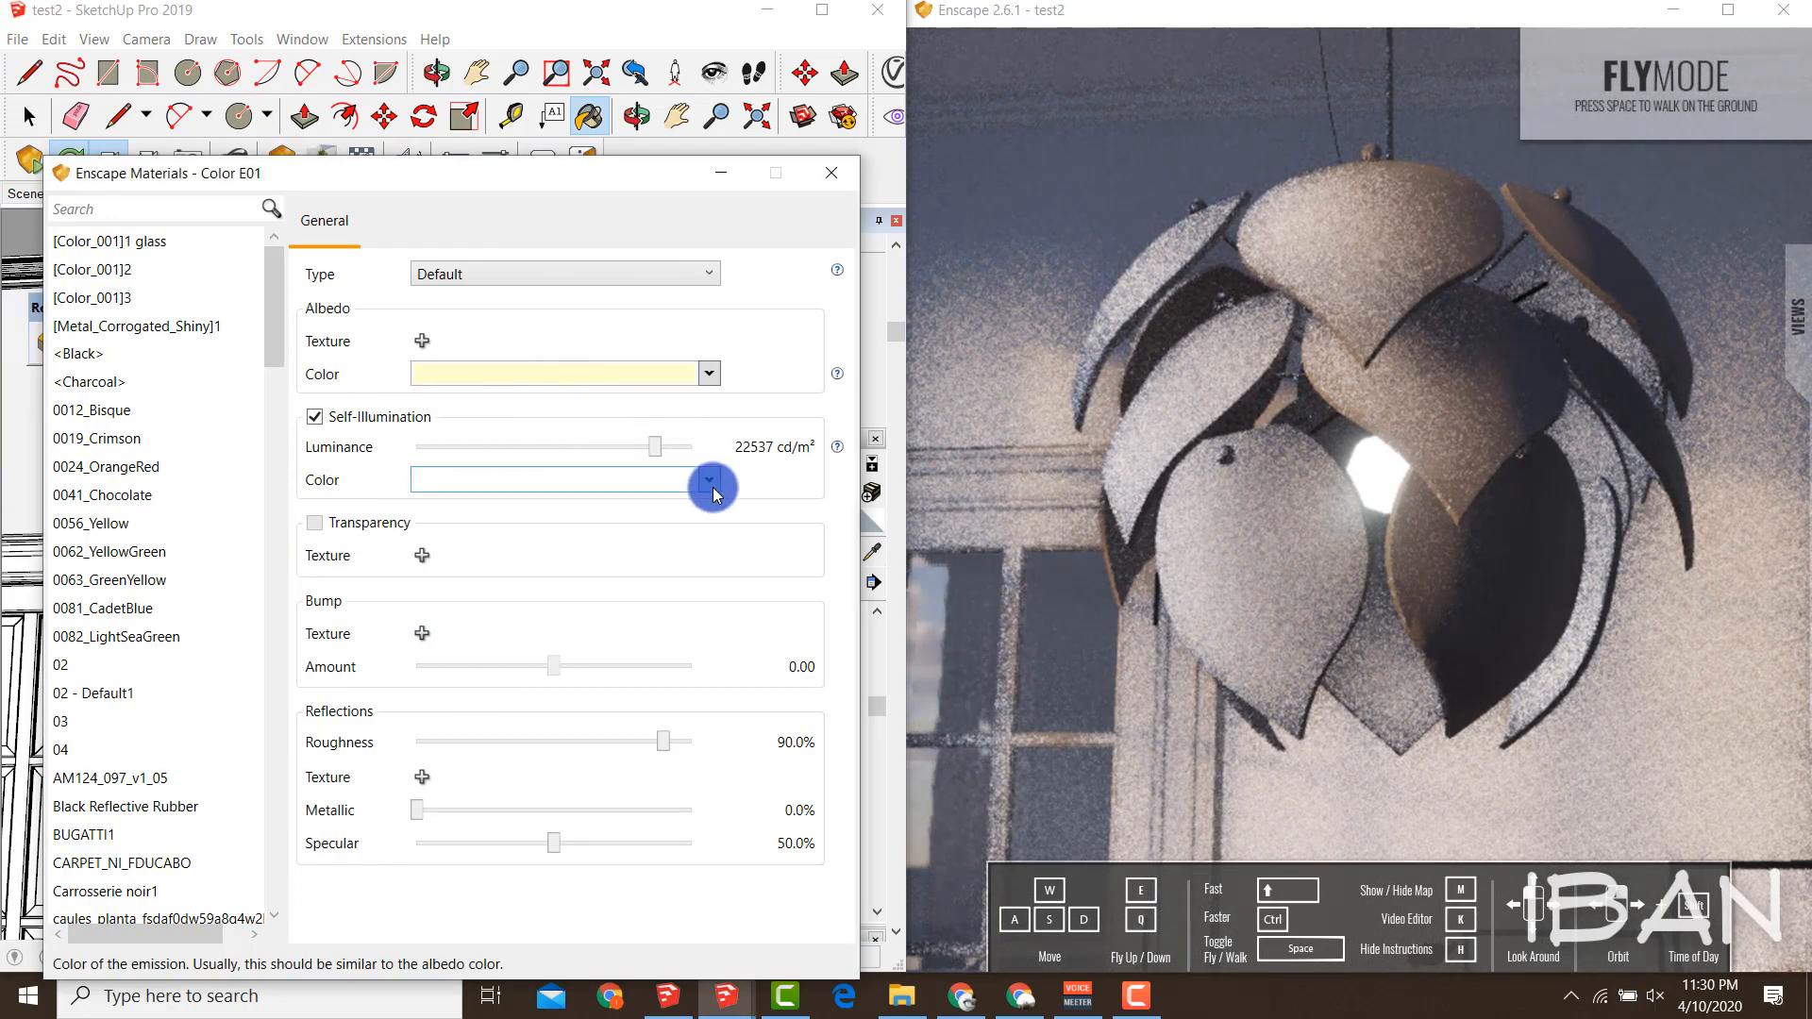
pyautogui.click(710, 481)
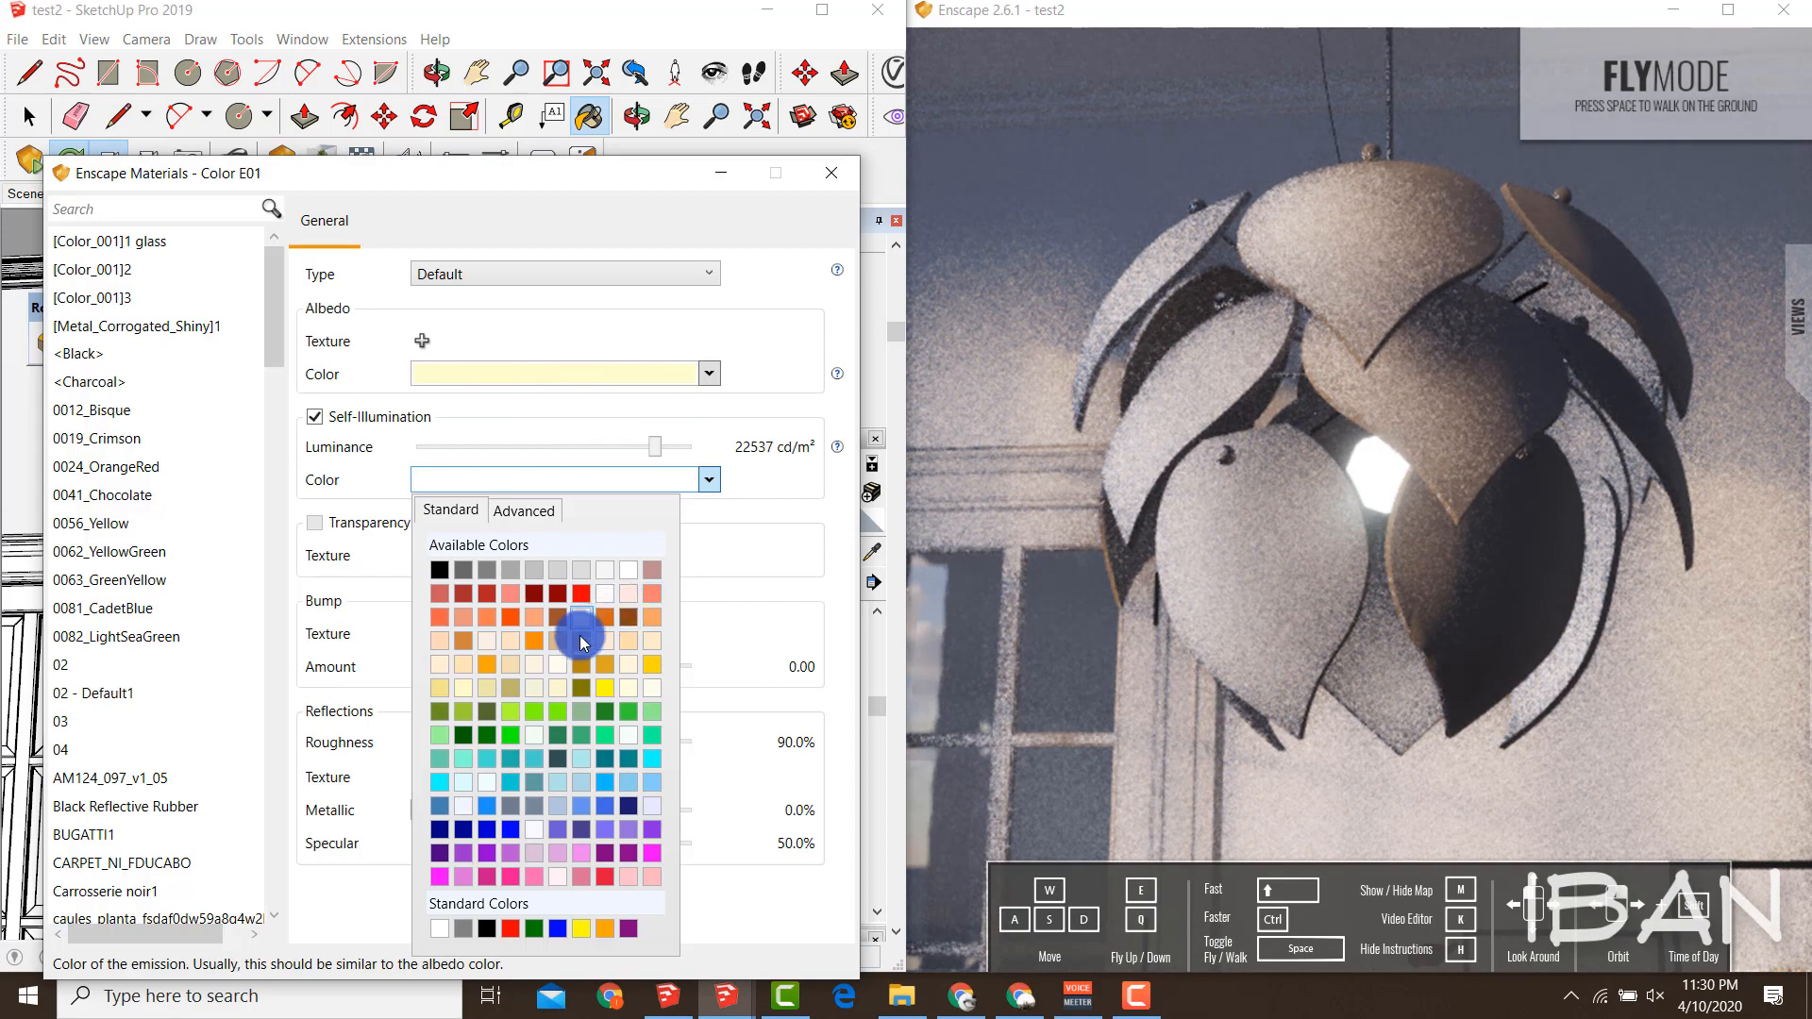
pyautogui.click(540, 645)
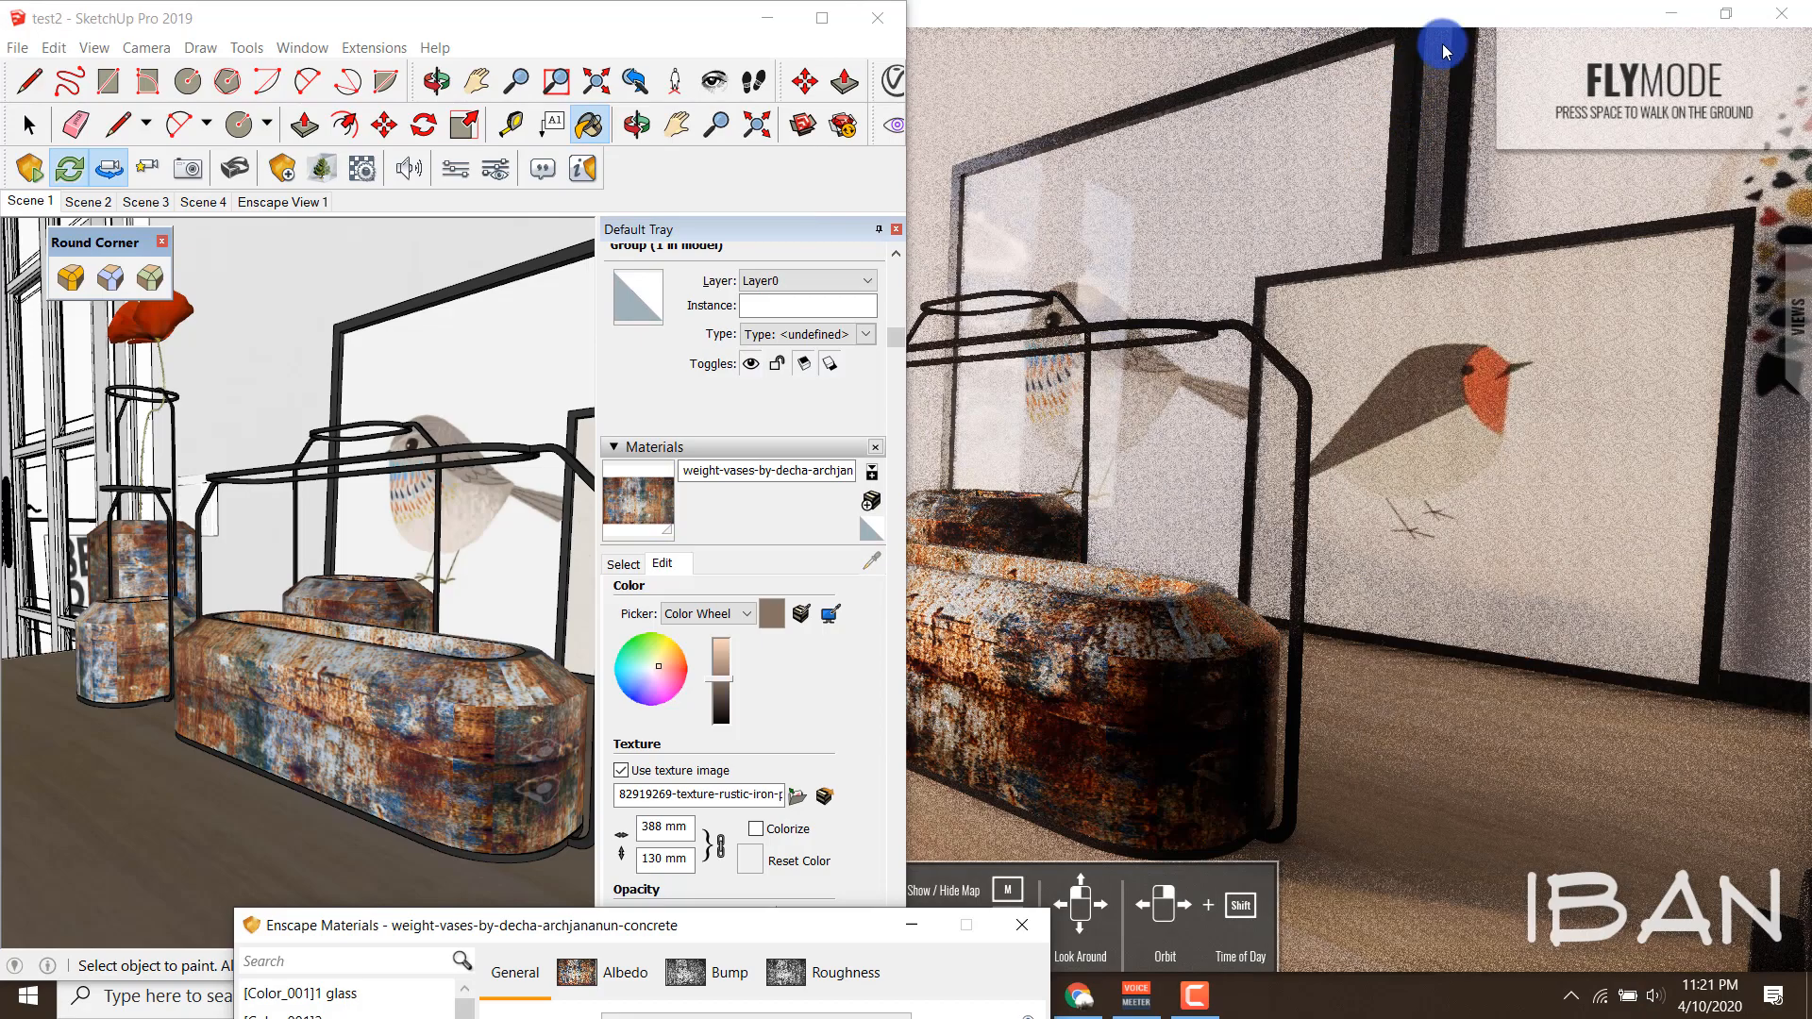
# Show the Enscape render of the rusty vases at full window size
pyautogui.doubleClick(1538, 19)
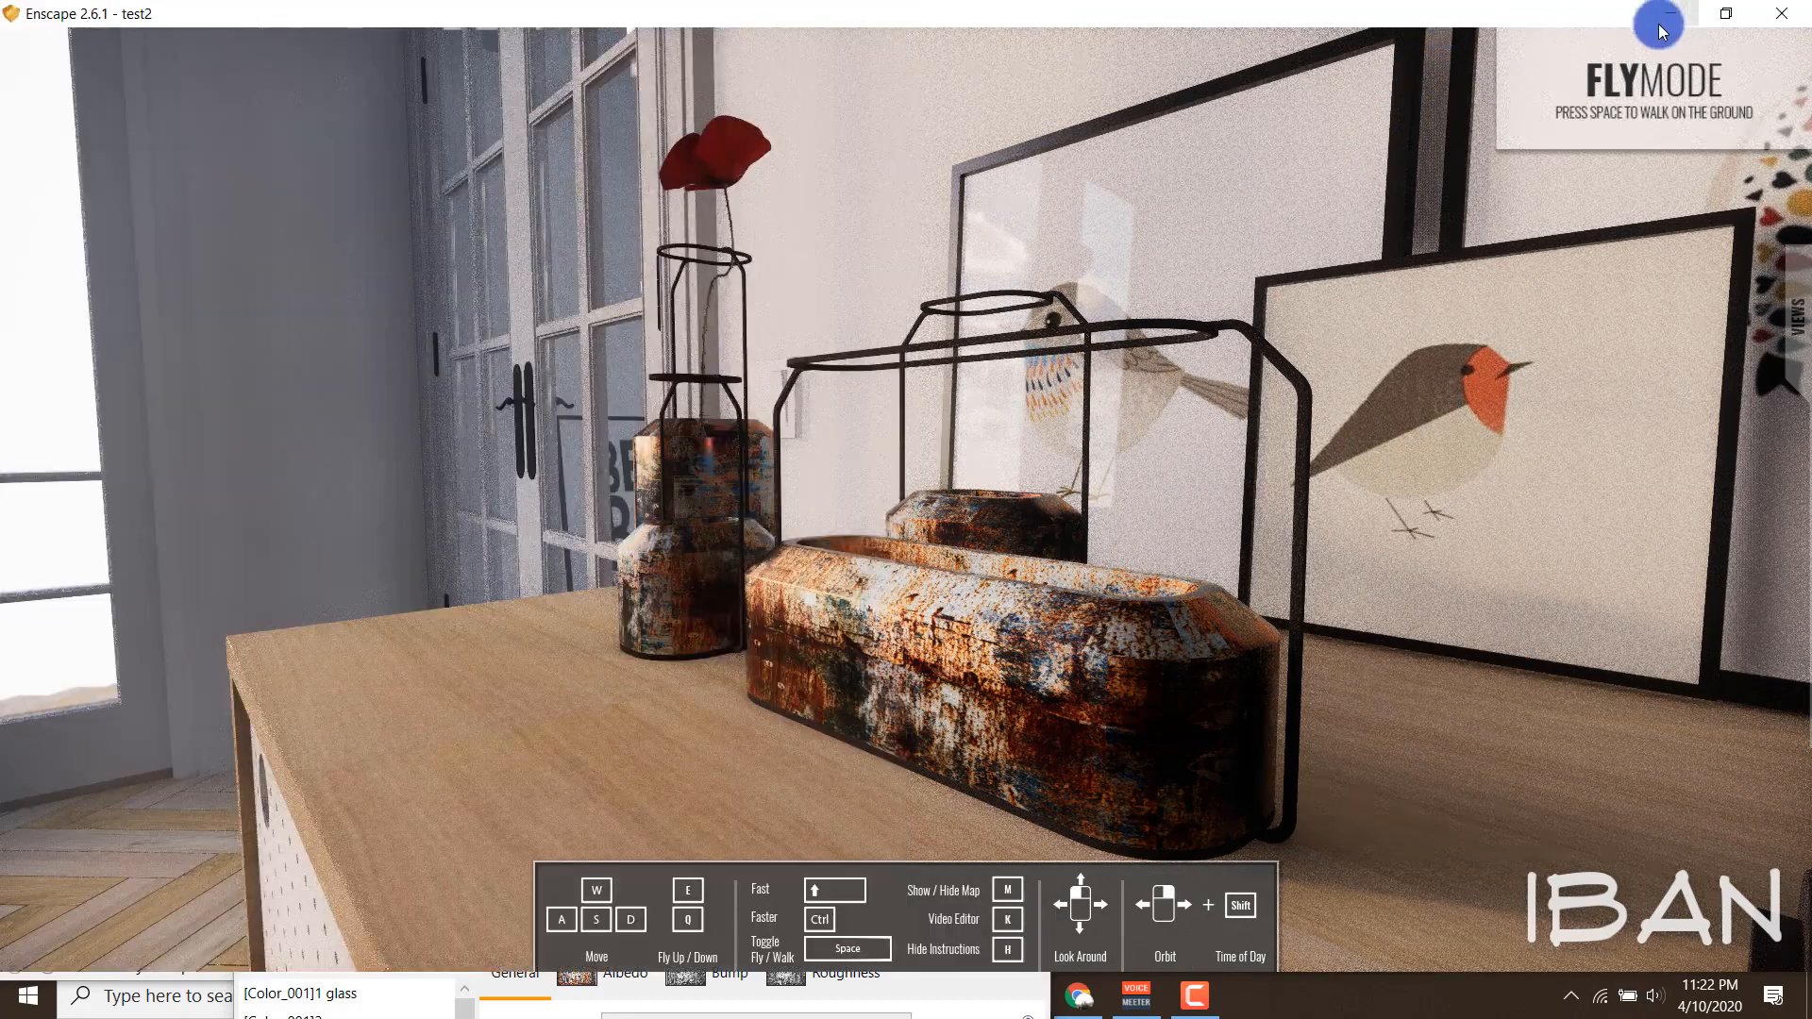